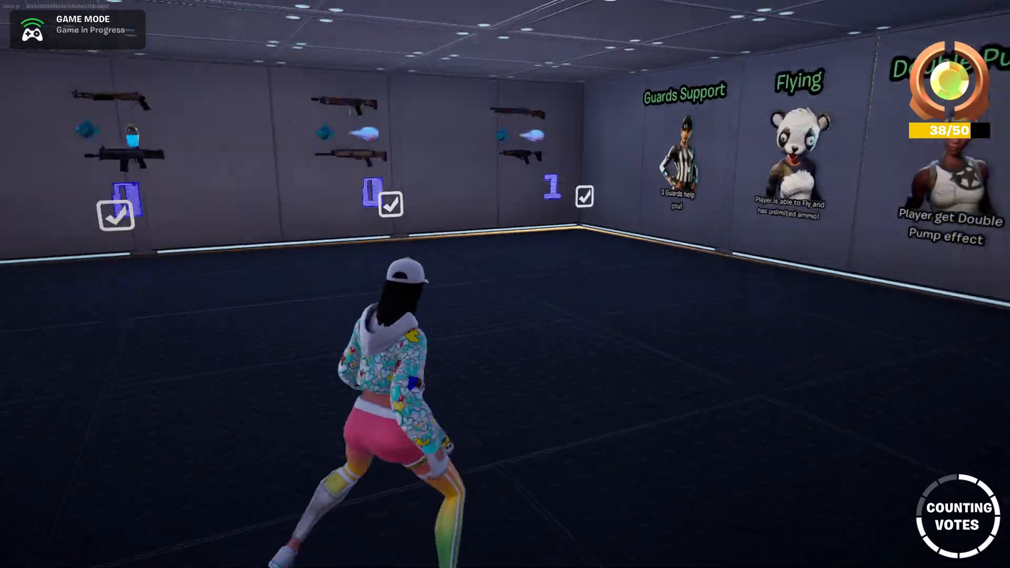
pyautogui.press('w')
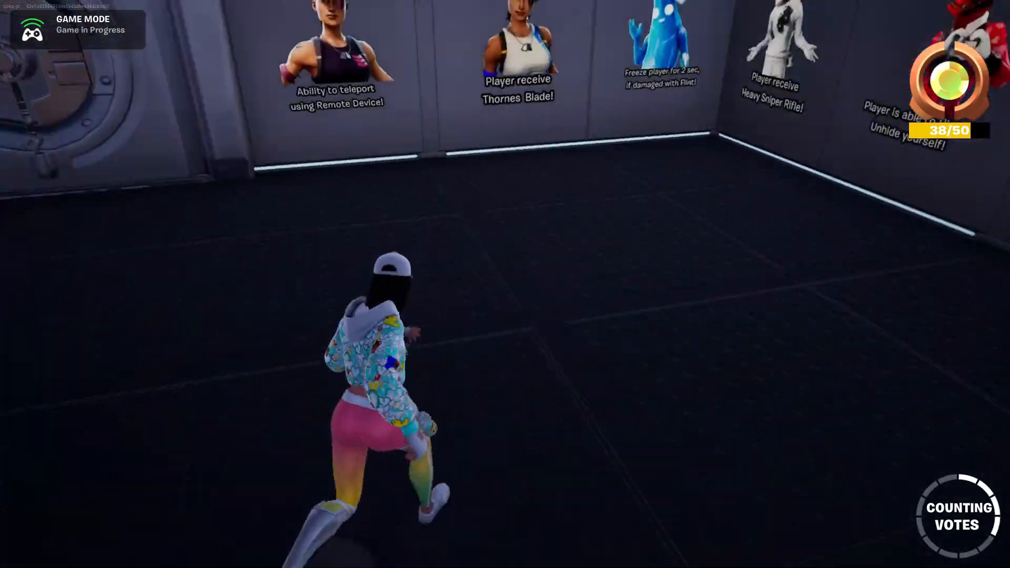
pyautogui.press('w')
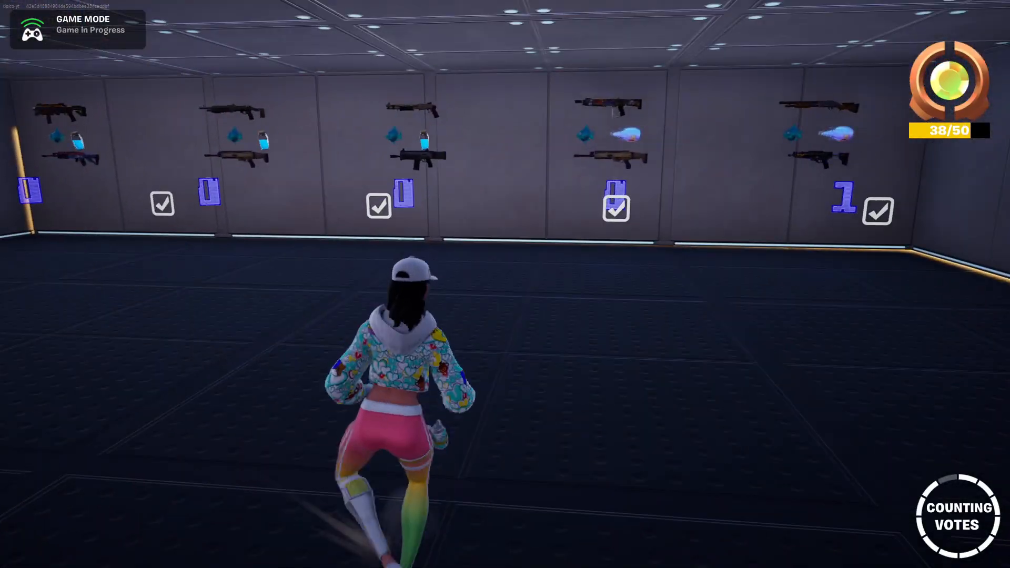
pyautogui.press('w')
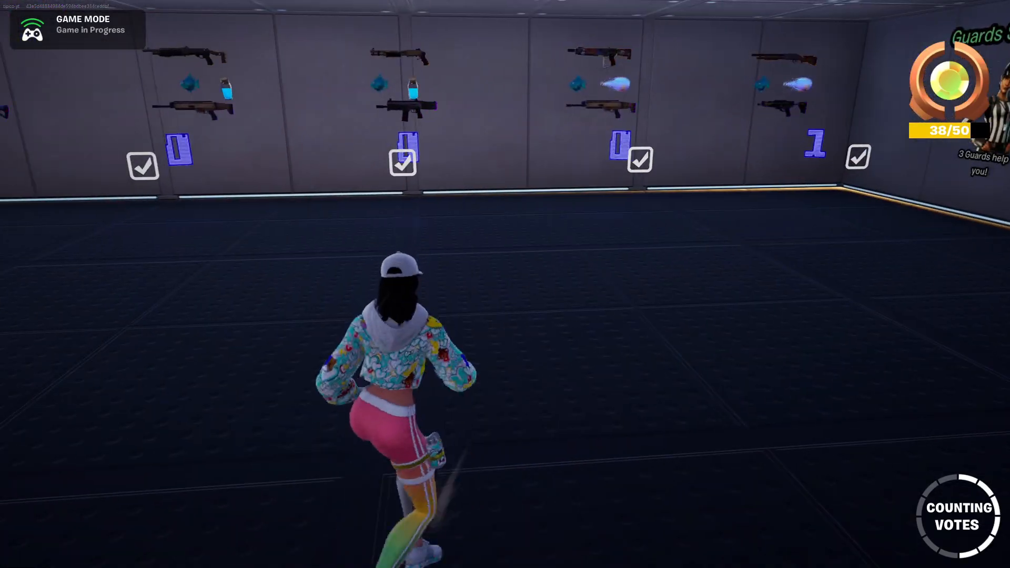
pyautogui.press('w')
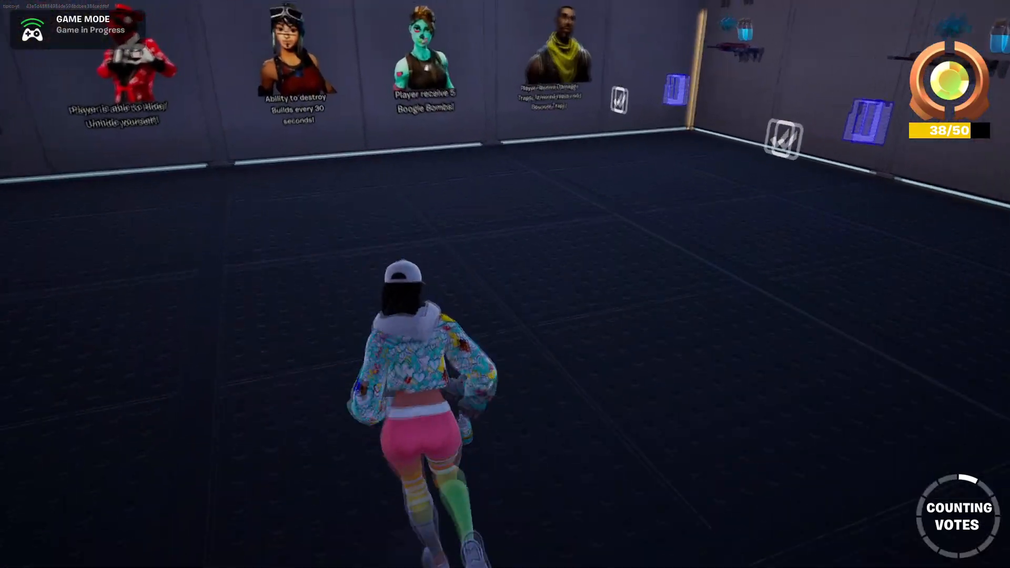
pyautogui.press('w')
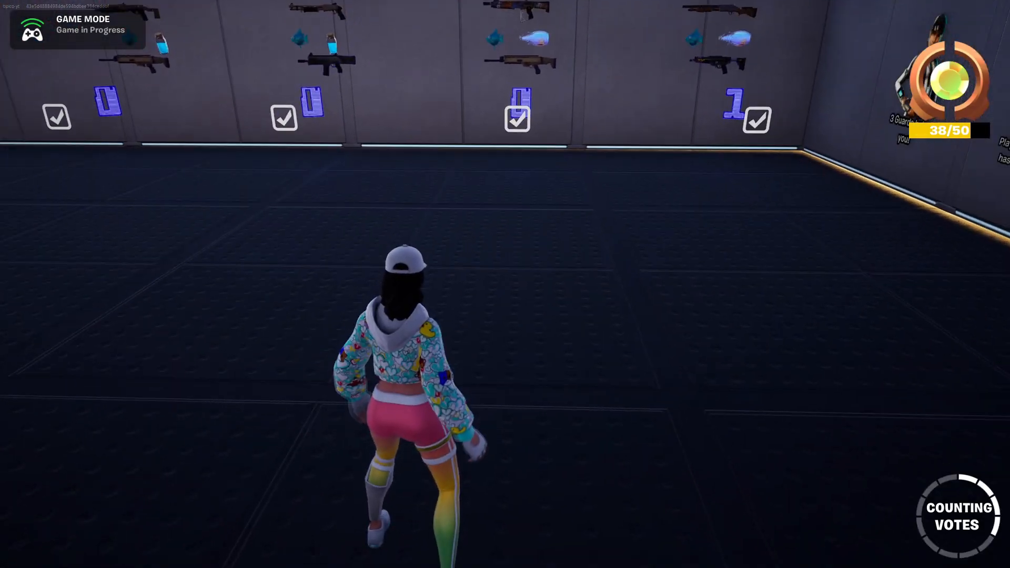
pyautogui.press('s')
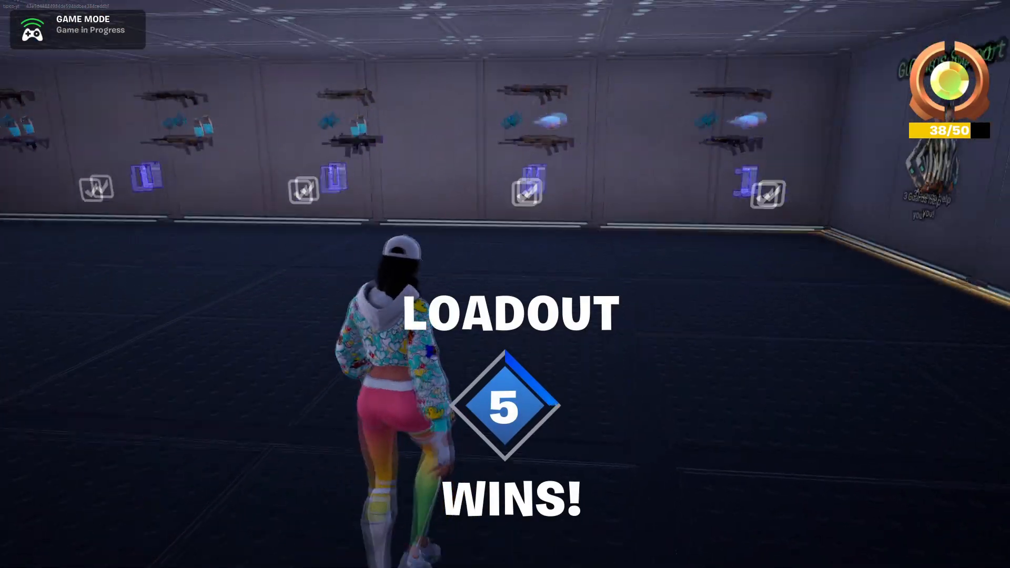
pyautogui.press('w')
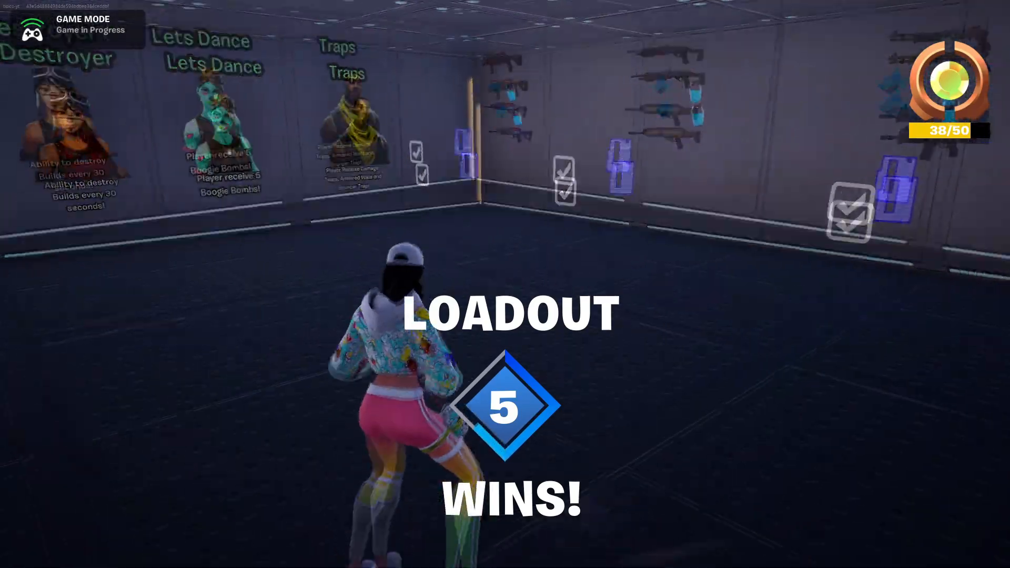
pyautogui.press('w')
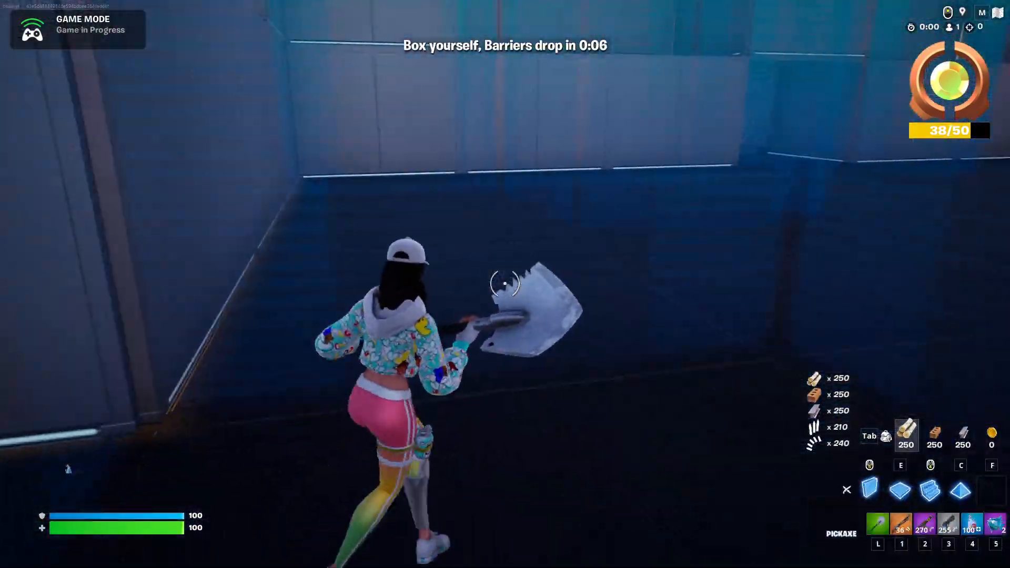
pyautogui.press('w')
pyautogui.click(504, 284)
pyautogui.click(504, 284)
pyautogui.press('1')
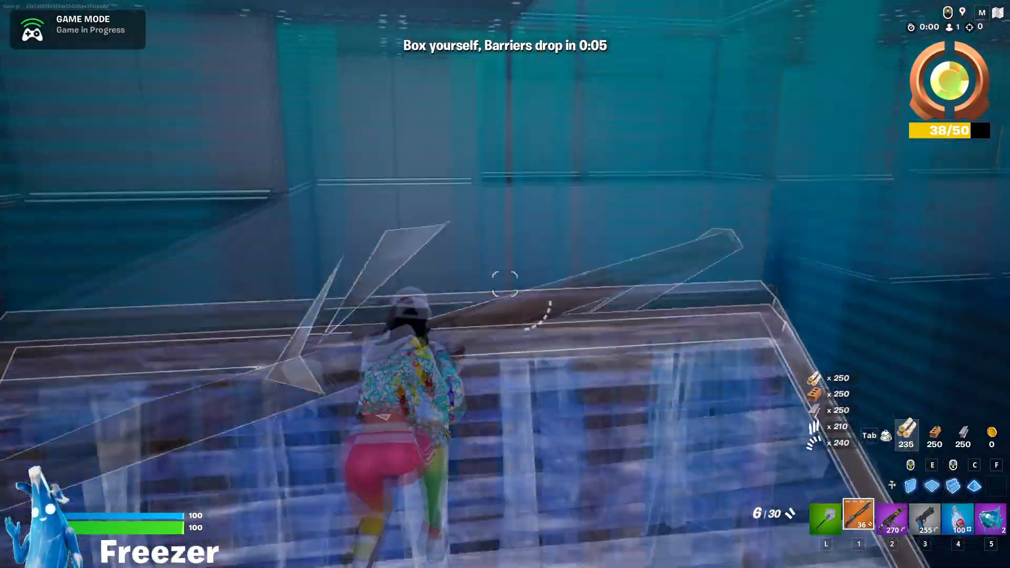
pyautogui.press('w')
pyautogui.click(504, 284)
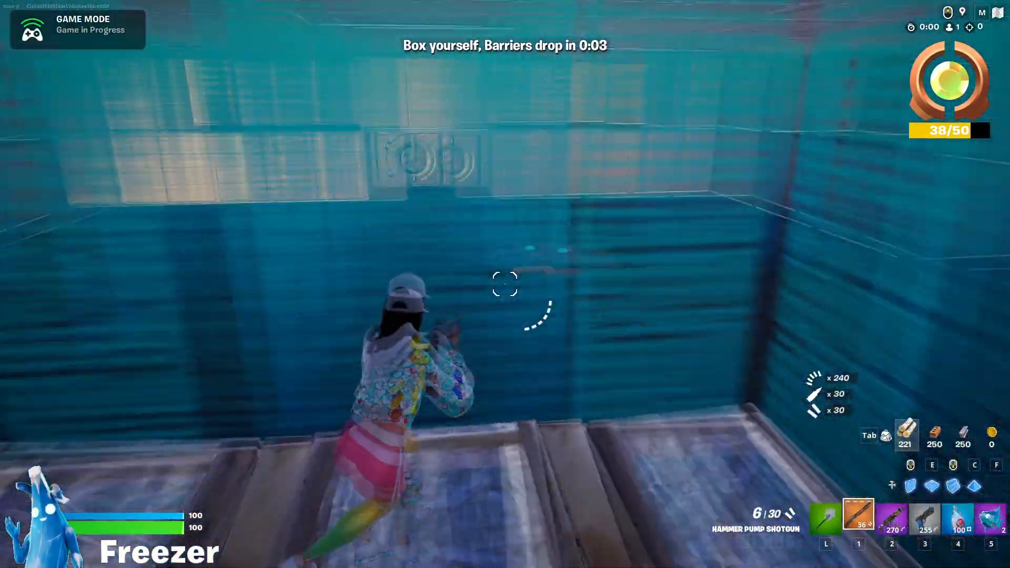
pyautogui.press('l')
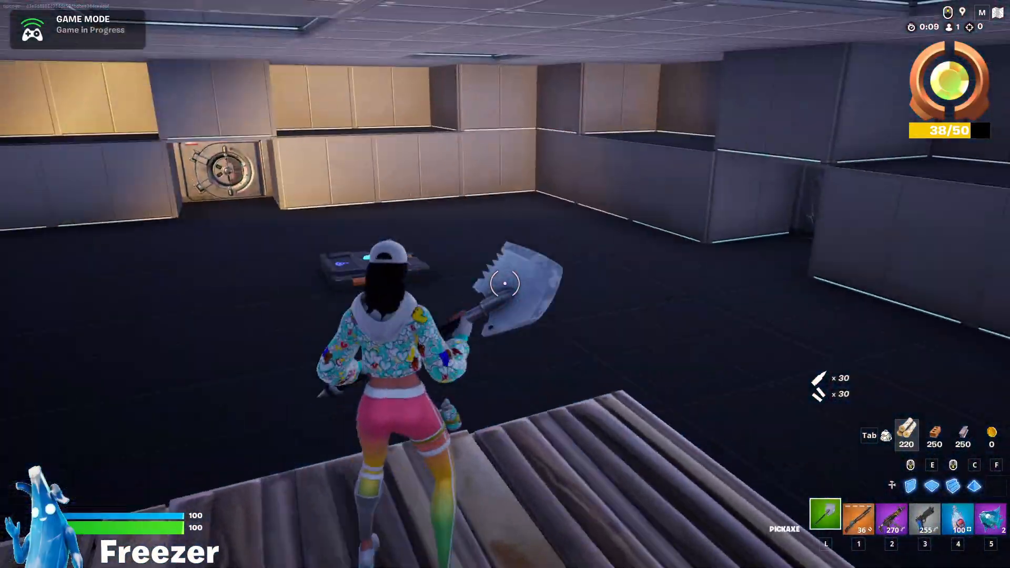
pyautogui.press('w')
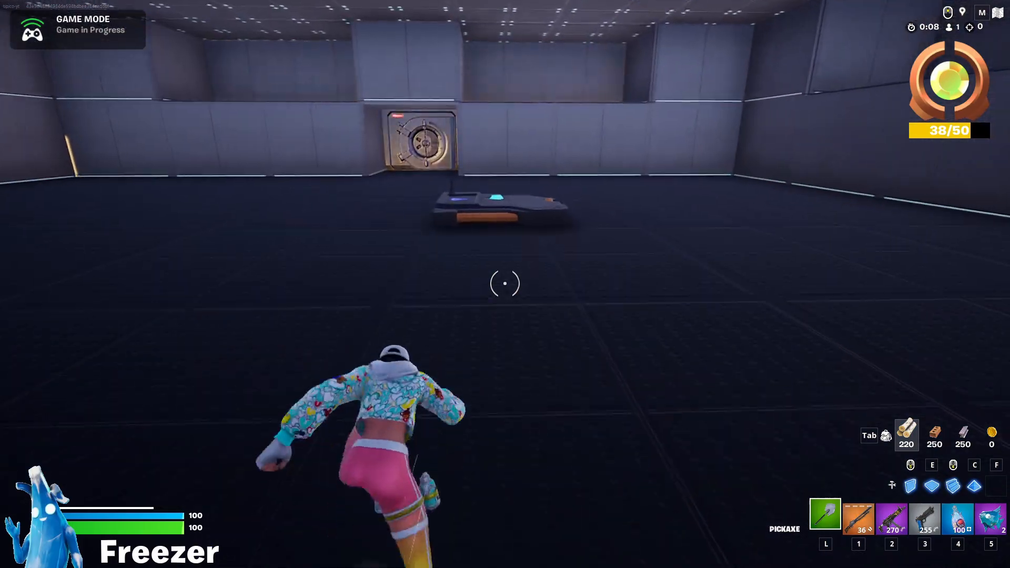
pyautogui.press('w')
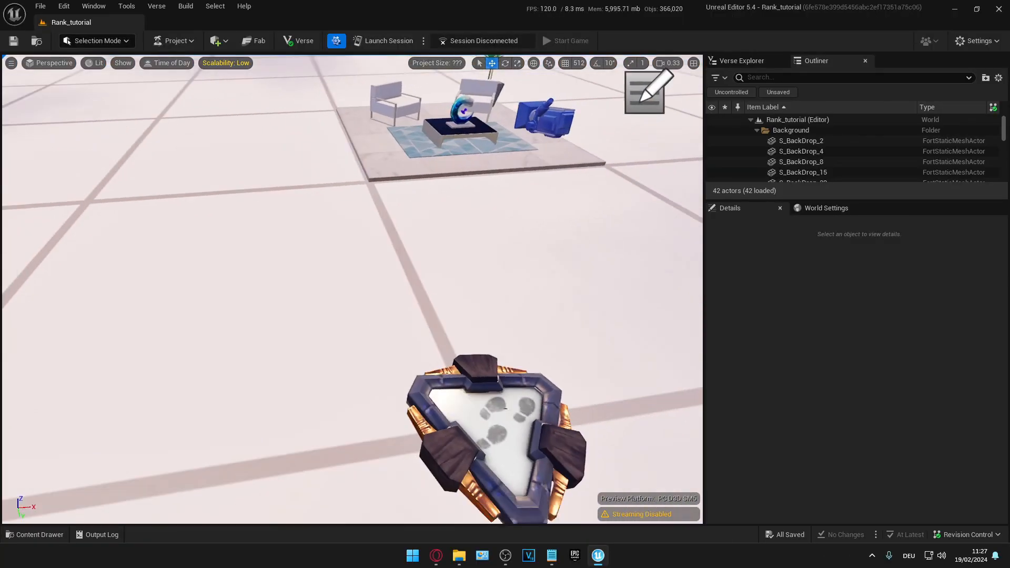
pyautogui.moveTo(317, 213); pyautogui.dragTo(317, 212, button='right')
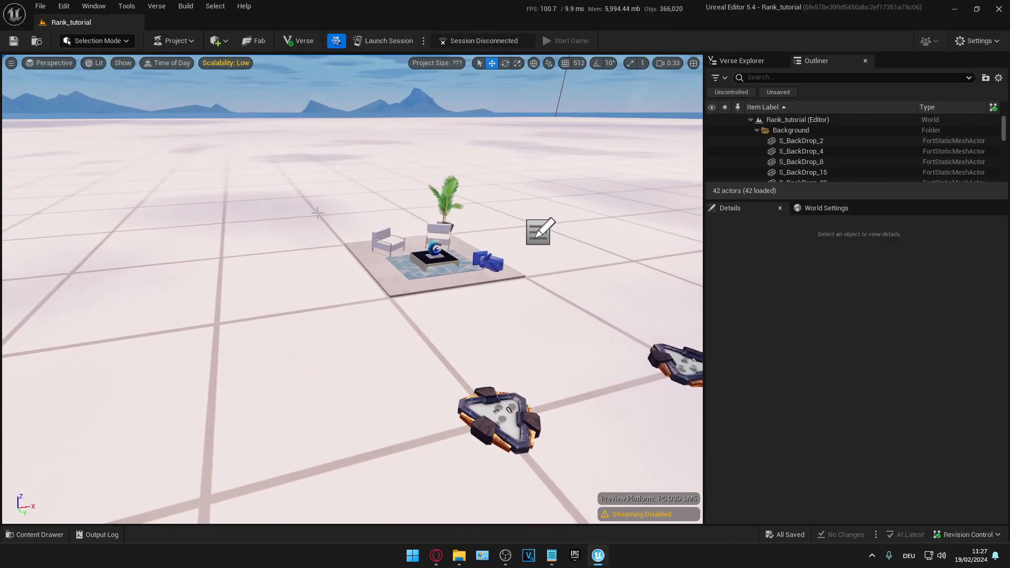
# Switch to Notepad and examine the EliminationTracker and rank texture declarations in the RankSystem script, such as Bronze1
pyautogui.click(551, 556)
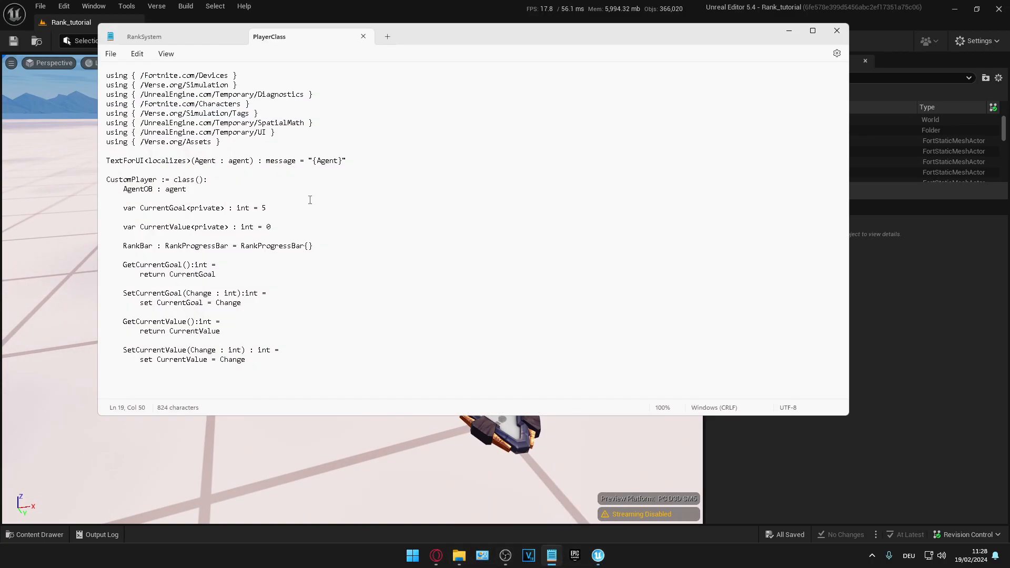
pyautogui.click(144, 37)
pyautogui.scroll(-4, 137, 202)
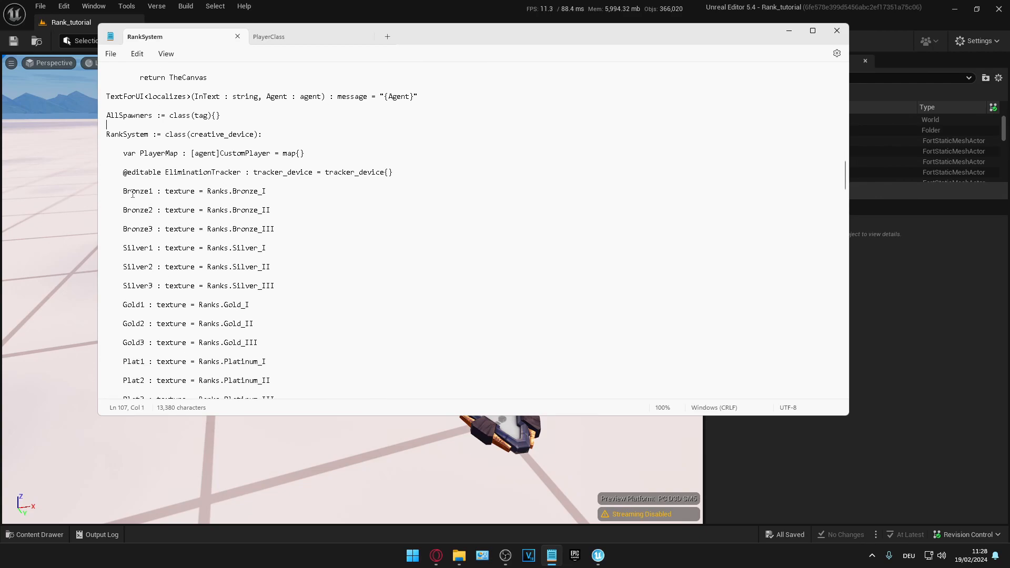
pyautogui.moveTo(125, 191); pyautogui.dragTo(162, 195)
pyautogui.moveTo(299, 192); pyautogui.dragTo(204, 196)
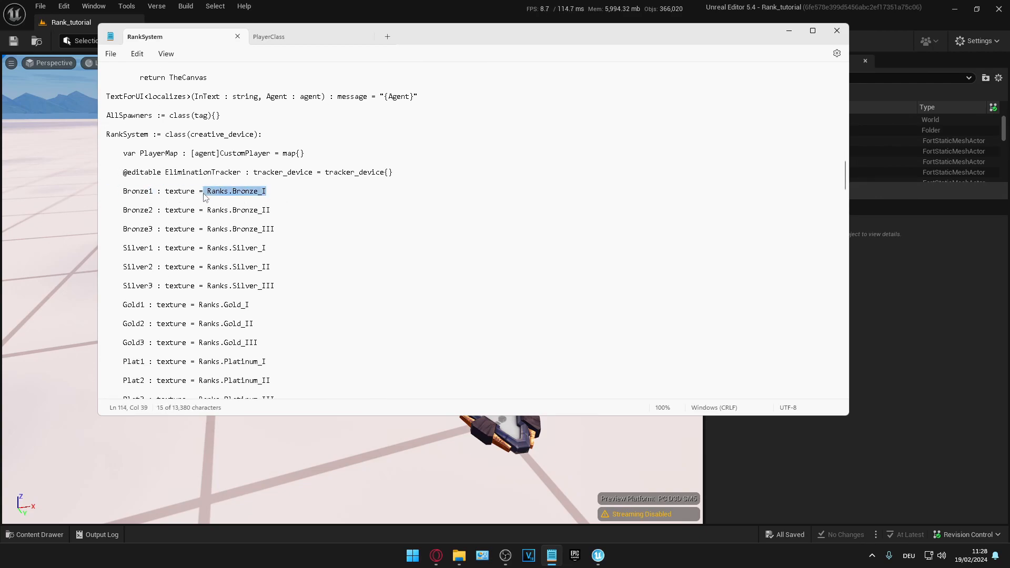
pyautogui.click(347, 213)
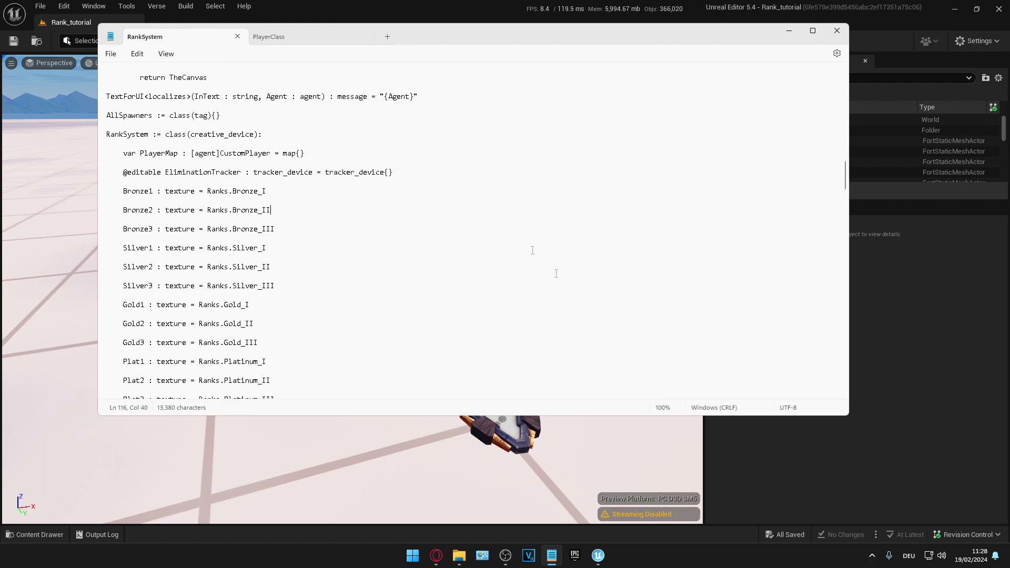
pyautogui.moveTo(141, 174); pyautogui.dragTo(165, 177)
pyautogui.click(901, 320)
# Check the folder and texture names that the Bronze1 declaration references in the RankSystem script
pyautogui.moveTo(462, 557)
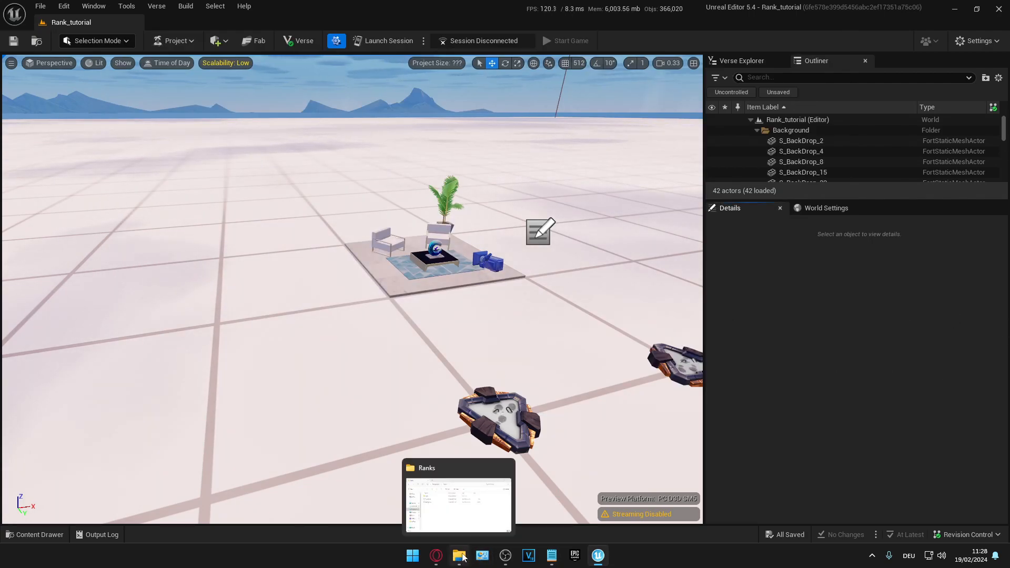
pyautogui.click(552, 555)
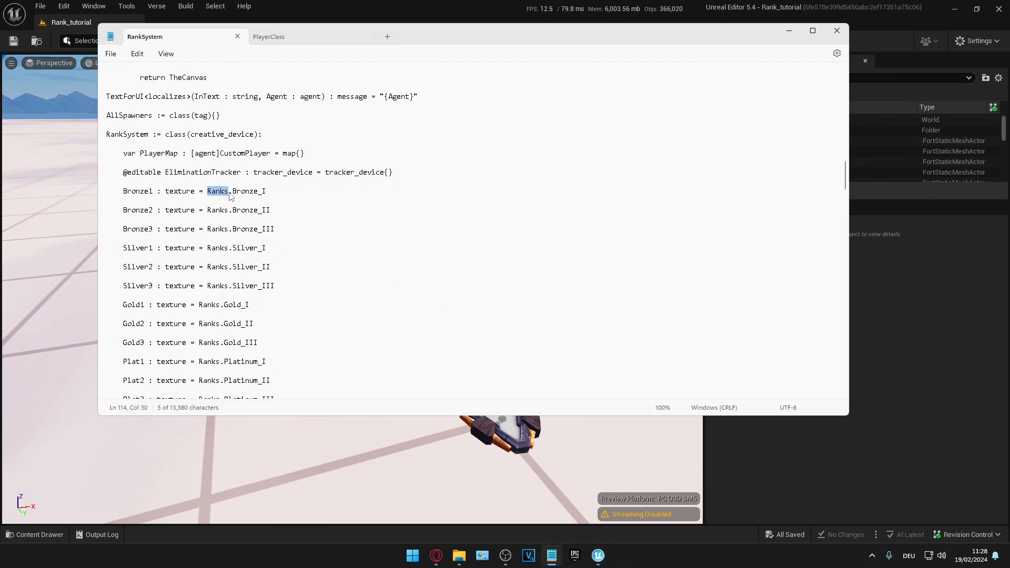
pyautogui.moveTo(208, 192); pyautogui.dragTo(262, 193)
pyautogui.press('Right')
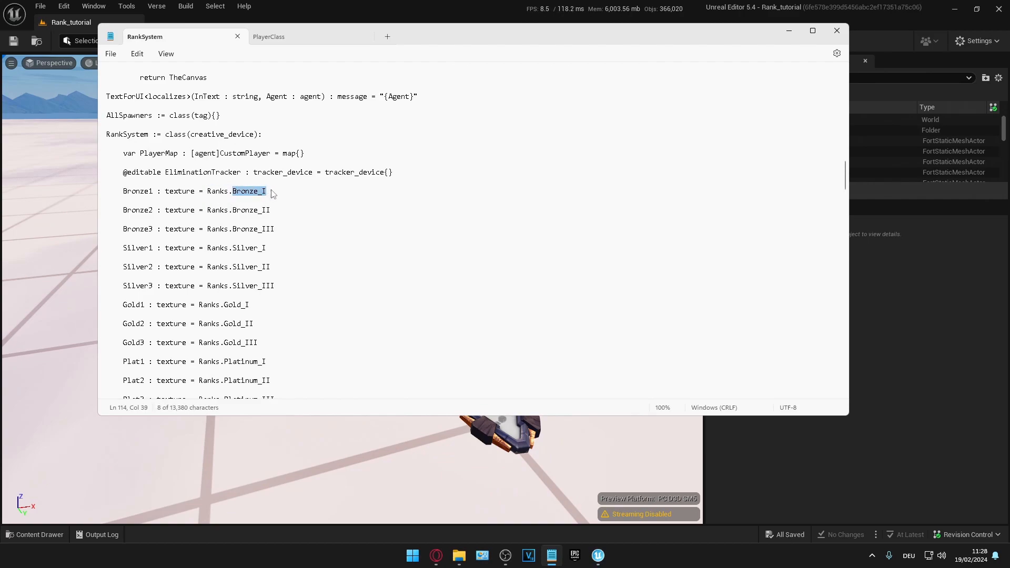
pyautogui.click(788, 35)
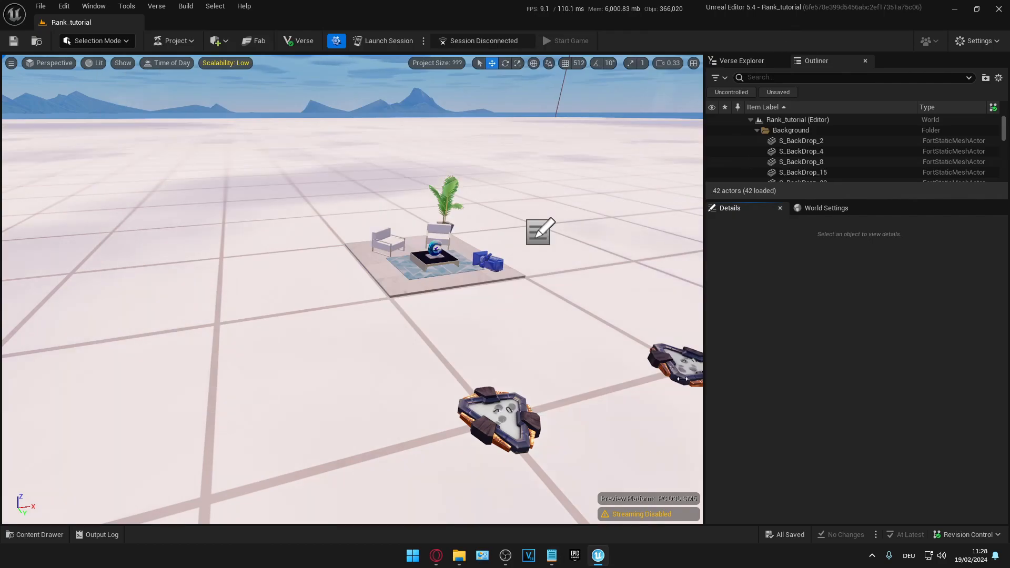
# Create a folder named Ranks in the Rank_tutorial Content of the Unreal project and open it
pyautogui.click(459, 556)
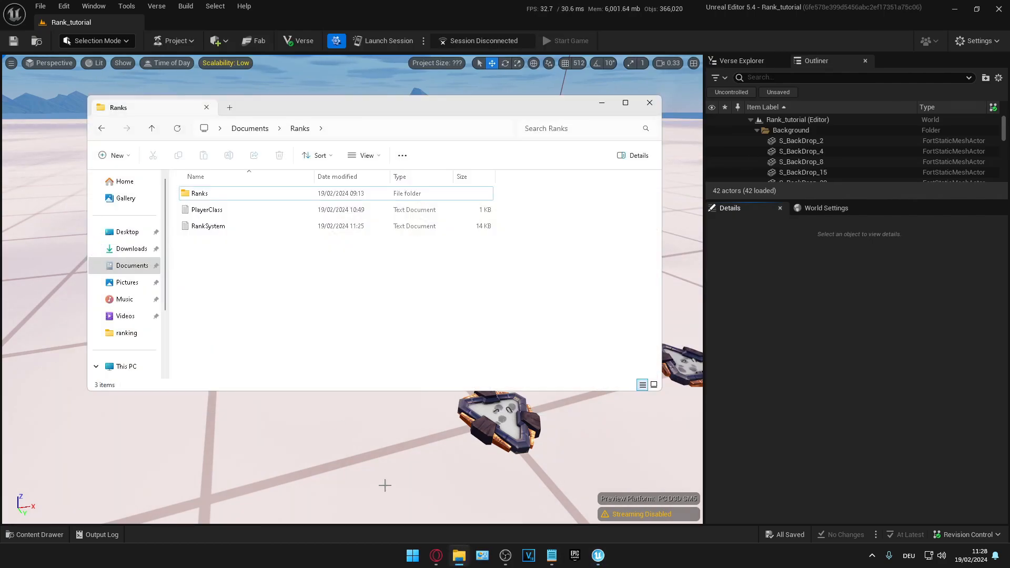
pyautogui.click(37, 534)
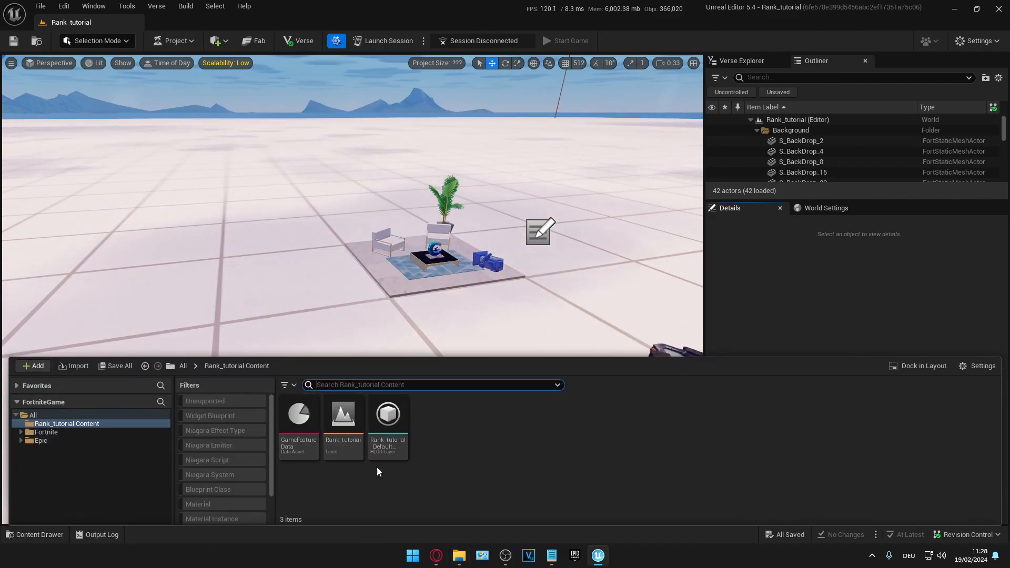
pyautogui.rightClick(484, 470)
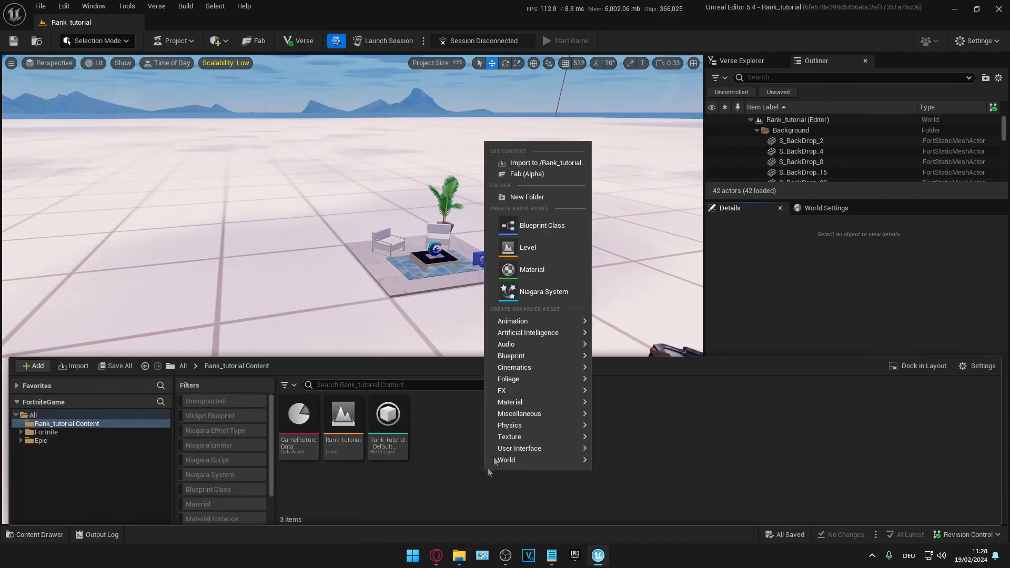
pyautogui.click(526, 198)
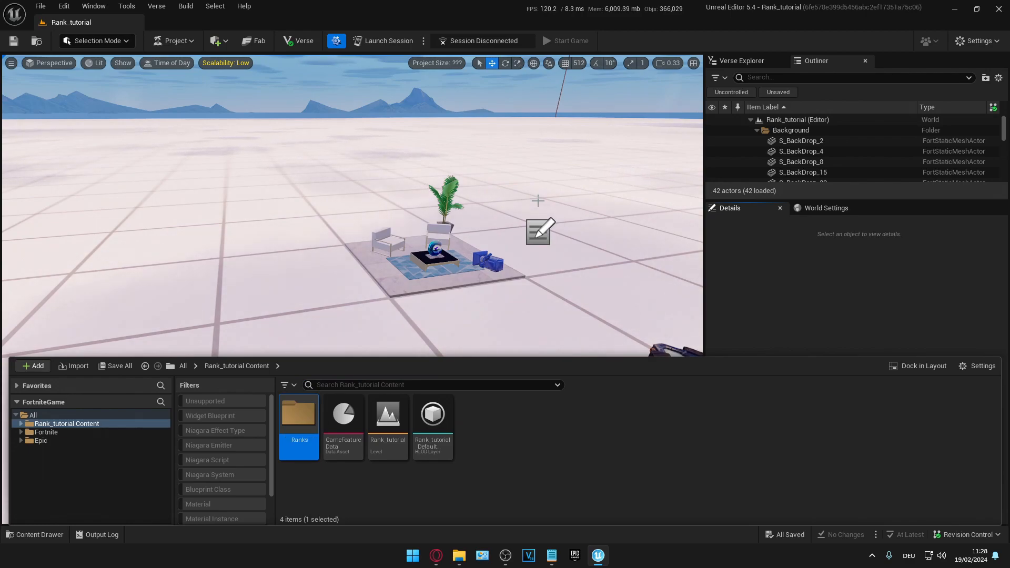
pyautogui.press('Return')
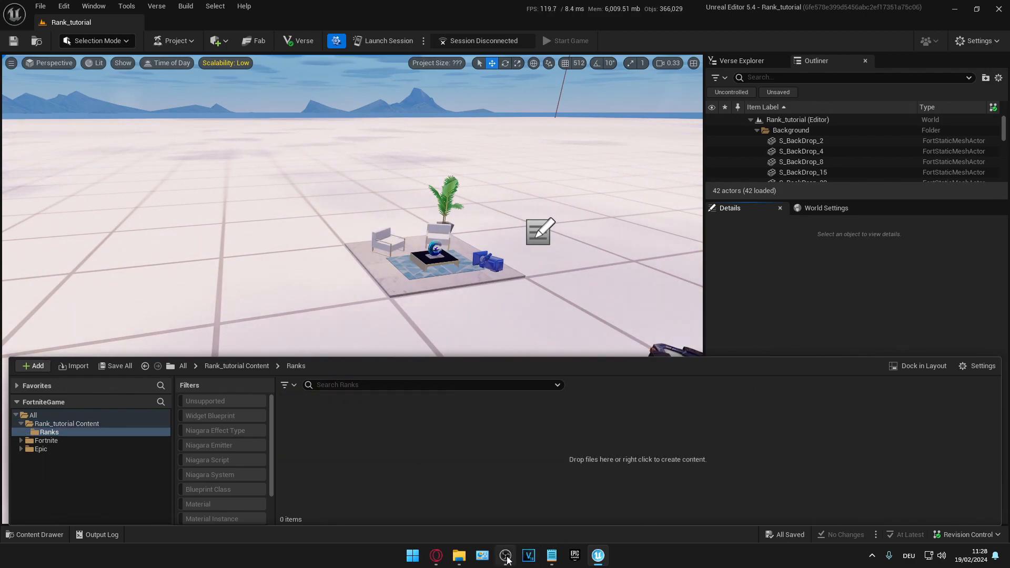
# Import all rank images from the Ranks subfolder in File Explorer into the project's Ranks folder
pyautogui.click(458, 555)
pyautogui.doubleClick(213, 194)
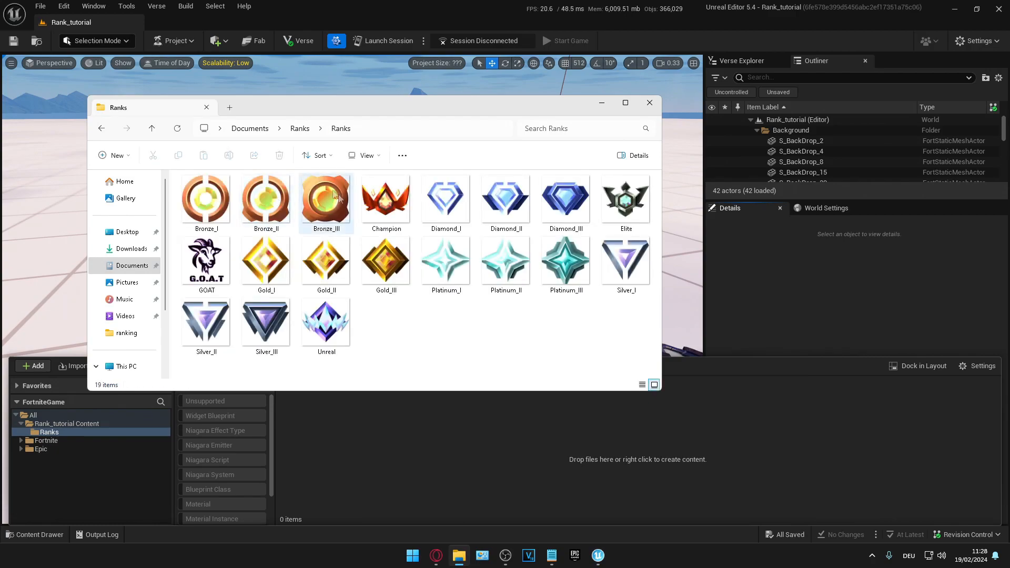
pyautogui.hotkey('ctrl', 'a')
pyautogui.moveTo(205, 197); pyautogui.dragTo(596, 467)
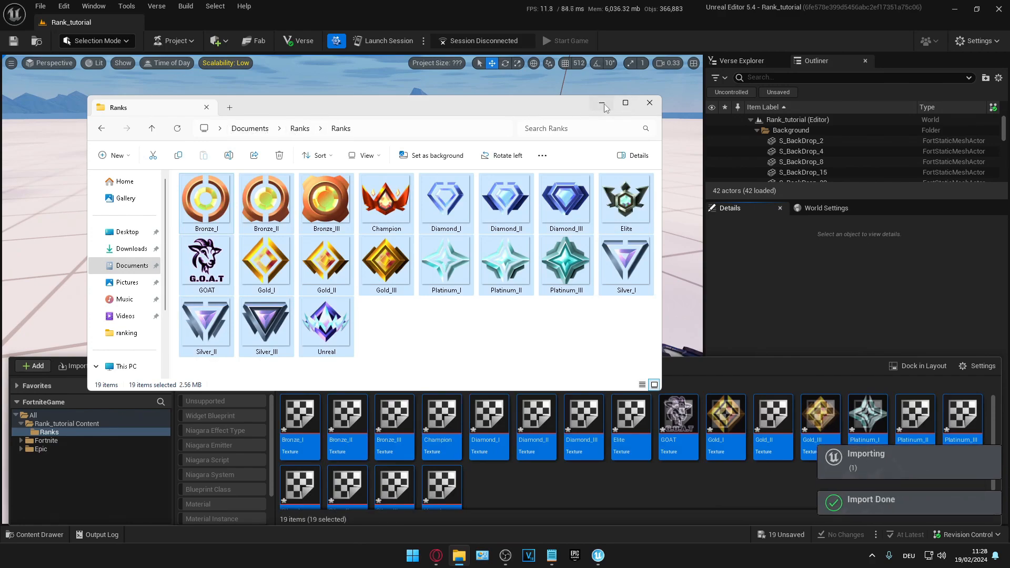
pyautogui.click(601, 103)
# Save all unsaved project content, including the imported rank textures
pyautogui.click(40, 6)
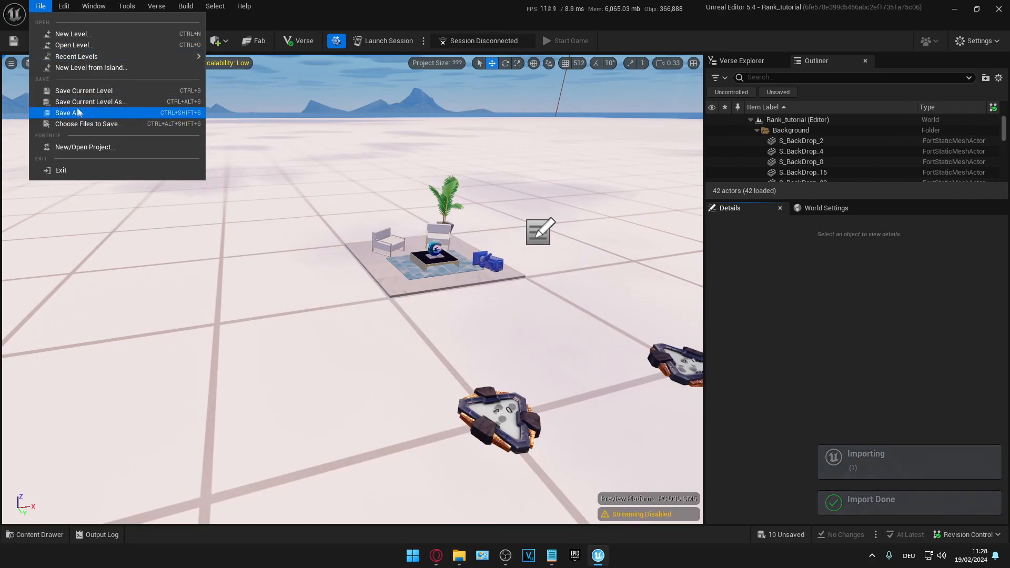
pyautogui.click(87, 110)
pyautogui.click(797, 100)
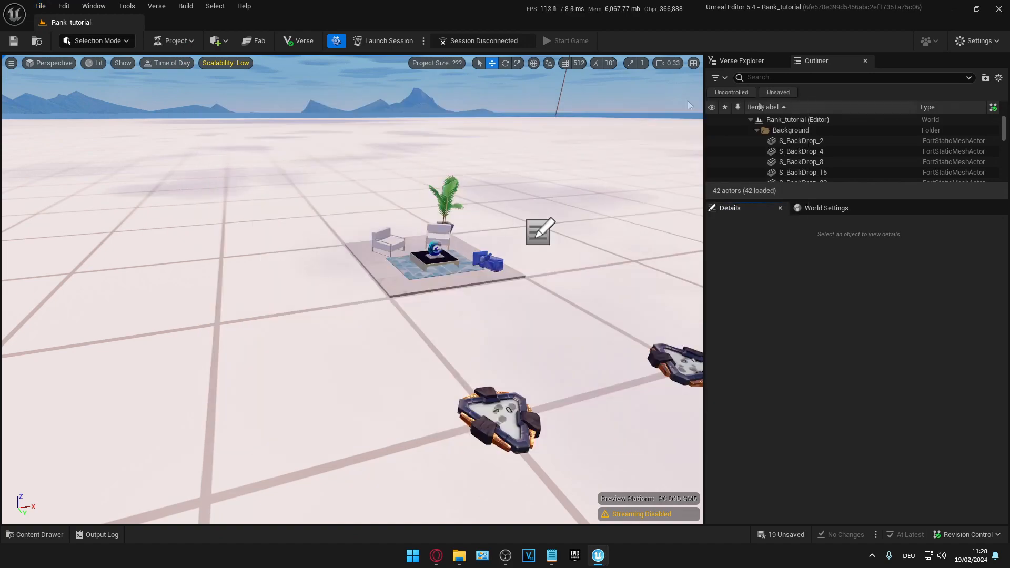
pyautogui.click(42, 5)
pyautogui.click(63, 115)
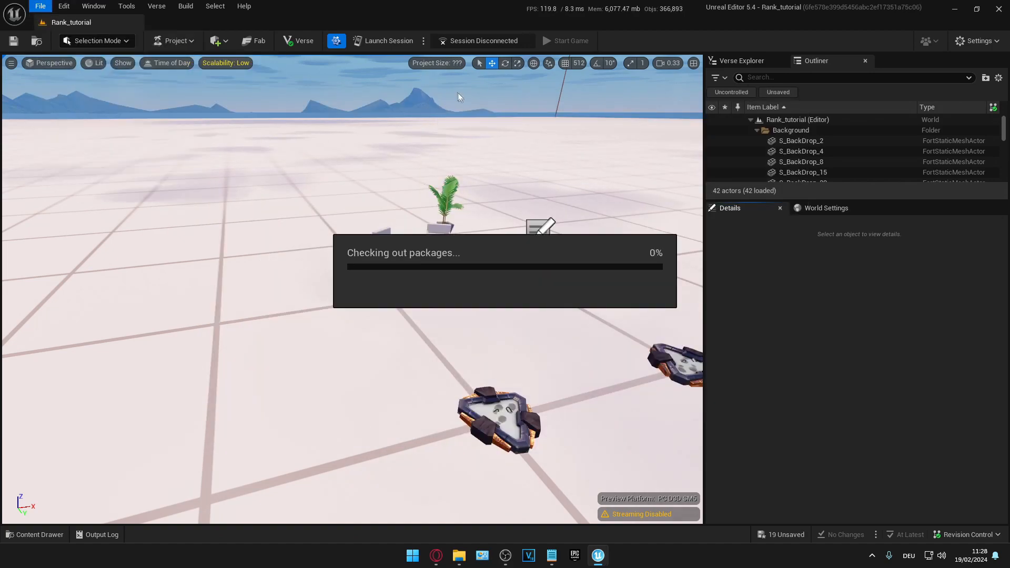
# Start a new Verse script in the project with the Verse Device template and clear its default device name
pyautogui.click(741, 61)
pyautogui.rightClick(733, 90)
pyautogui.click(768, 107)
pyautogui.doubleClick(667, 113)
pyautogui.press('BackSpace')
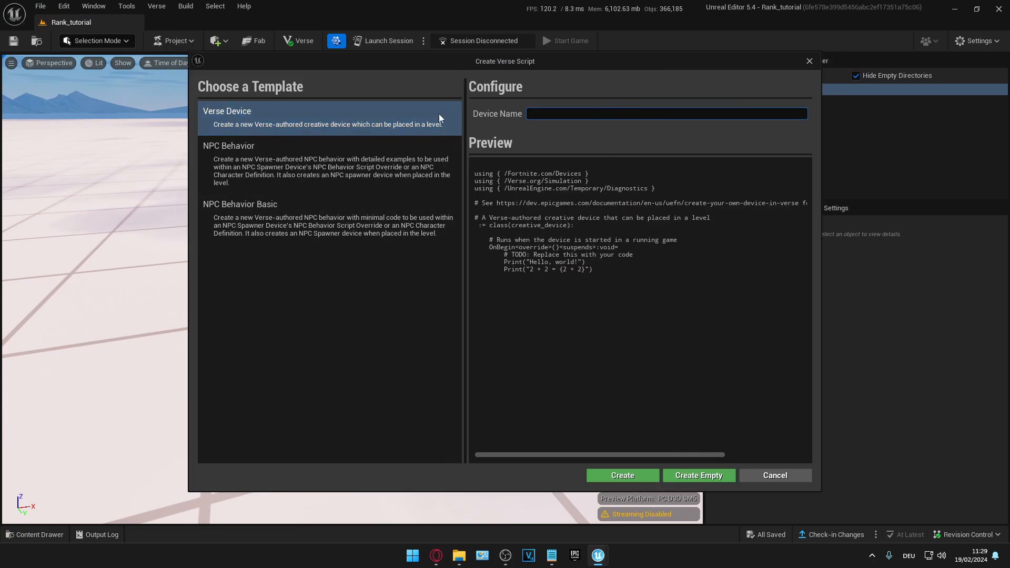
# Name the new Verse device RankSystem to match the class in the prepared Notepad script and create it
pyautogui.click(551, 555)
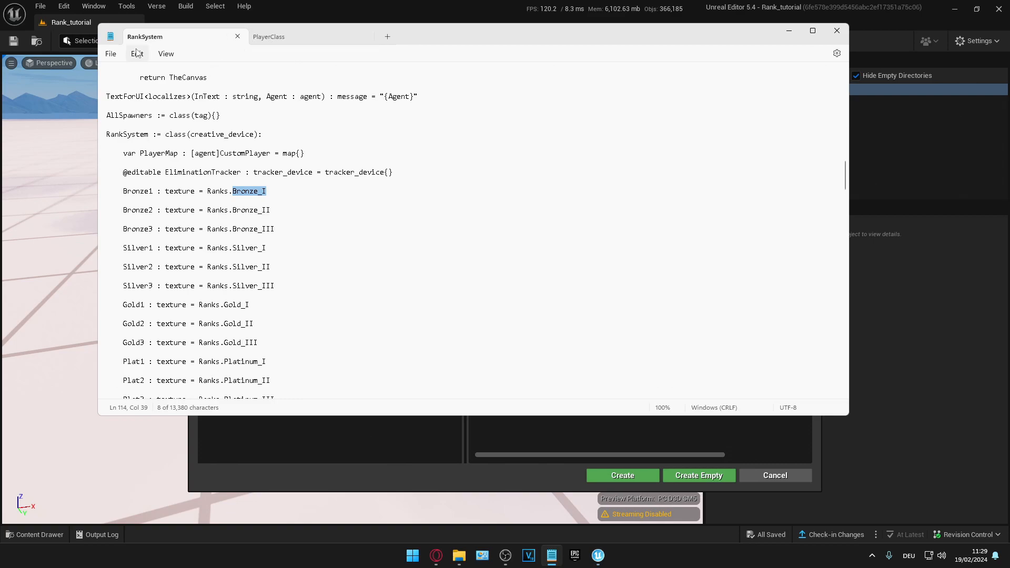
pyautogui.moveTo(107, 133); pyautogui.dragTo(146, 139)
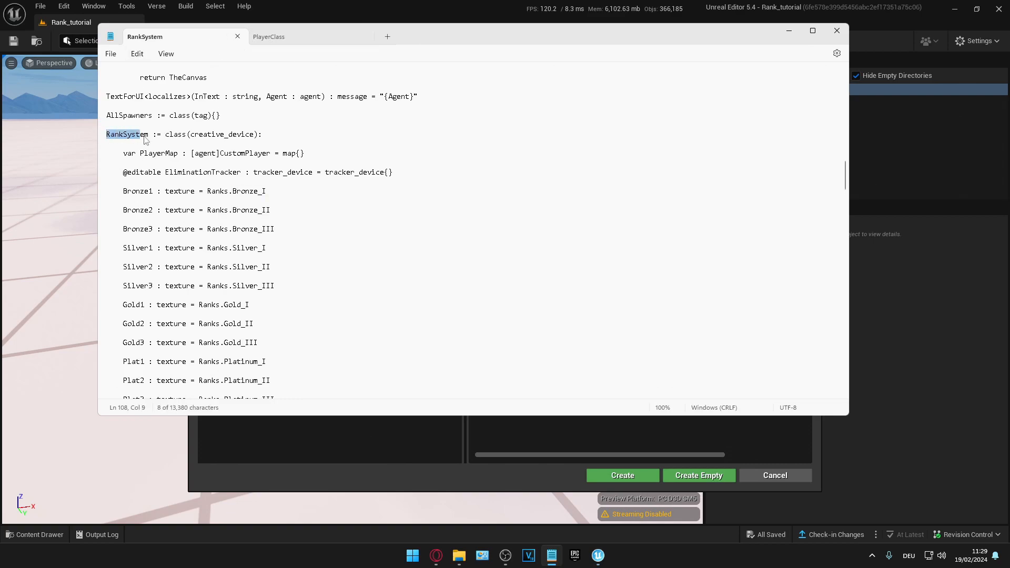
pyautogui.click(577, 436)
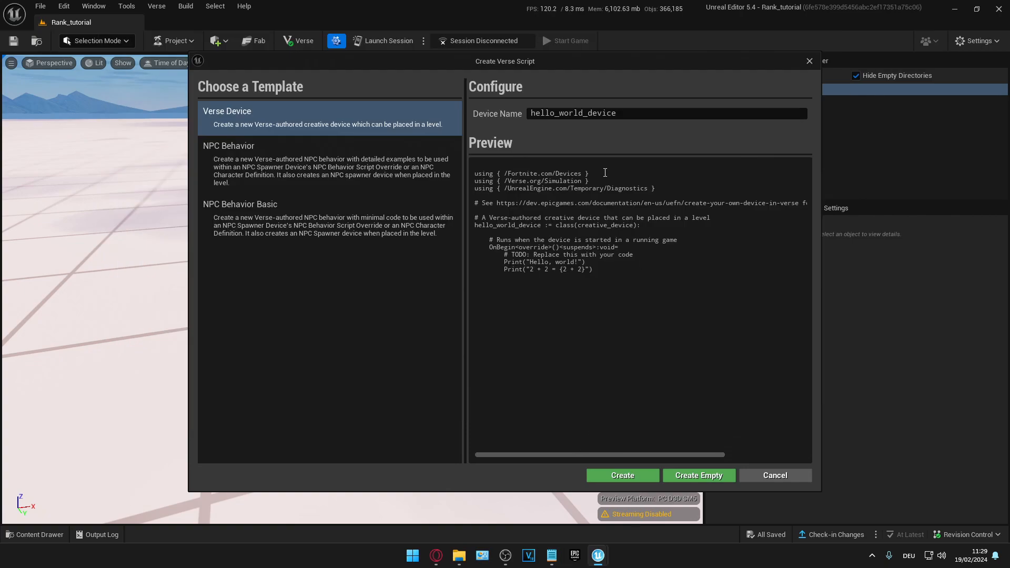
pyautogui.write('RankSystem')
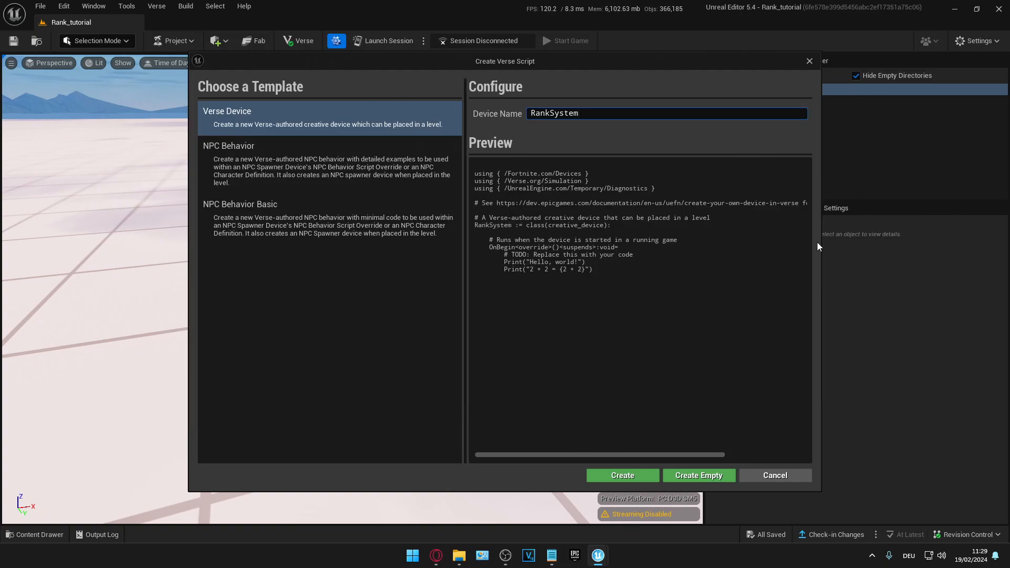
pyautogui.click(629, 479)
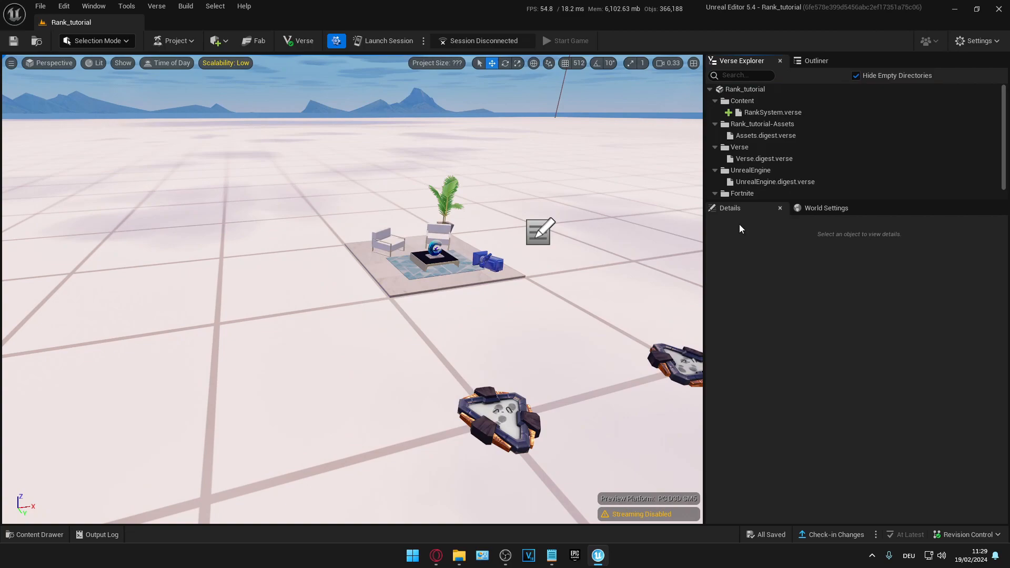
# Create a second script named PlayerClass in the Rank_tutorial project from the Verse Device template
pyautogui.rightClick(731, 90)
pyautogui.click(779, 112)
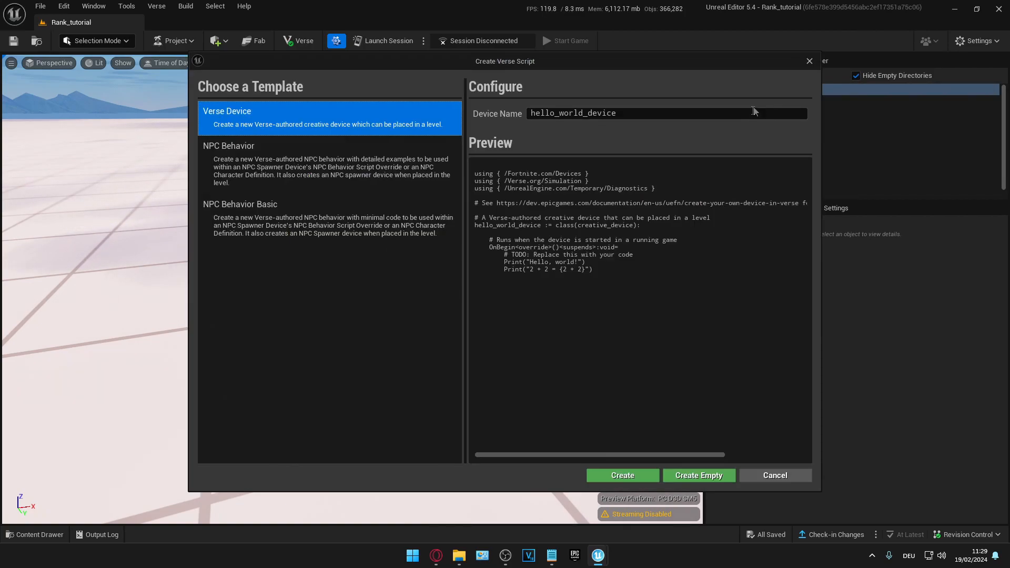
pyautogui.click(700, 111)
pyautogui.press('BackSpace')
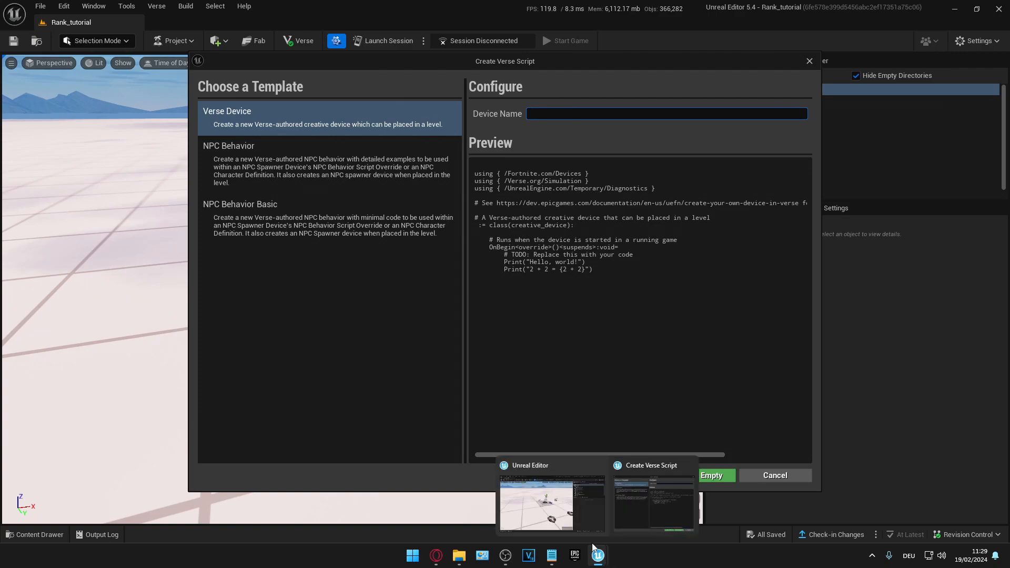
pyautogui.click(552, 562)
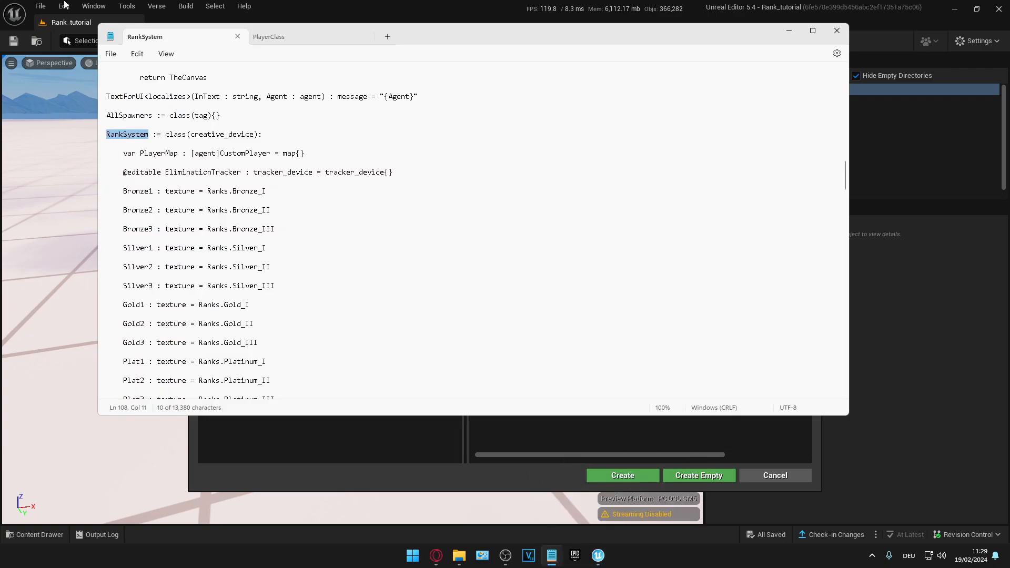
pyautogui.click(272, 36)
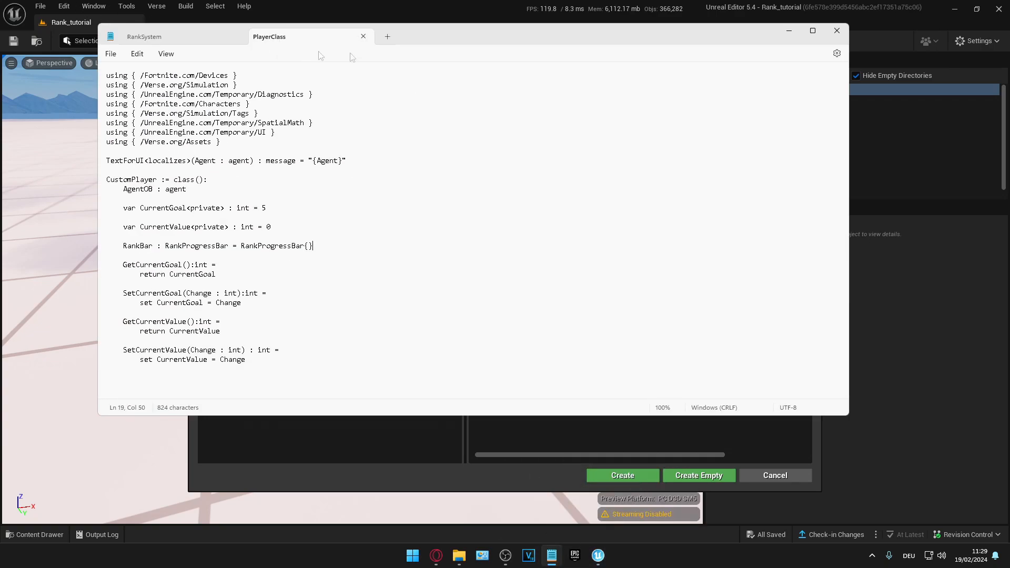
pyautogui.click(915, 166)
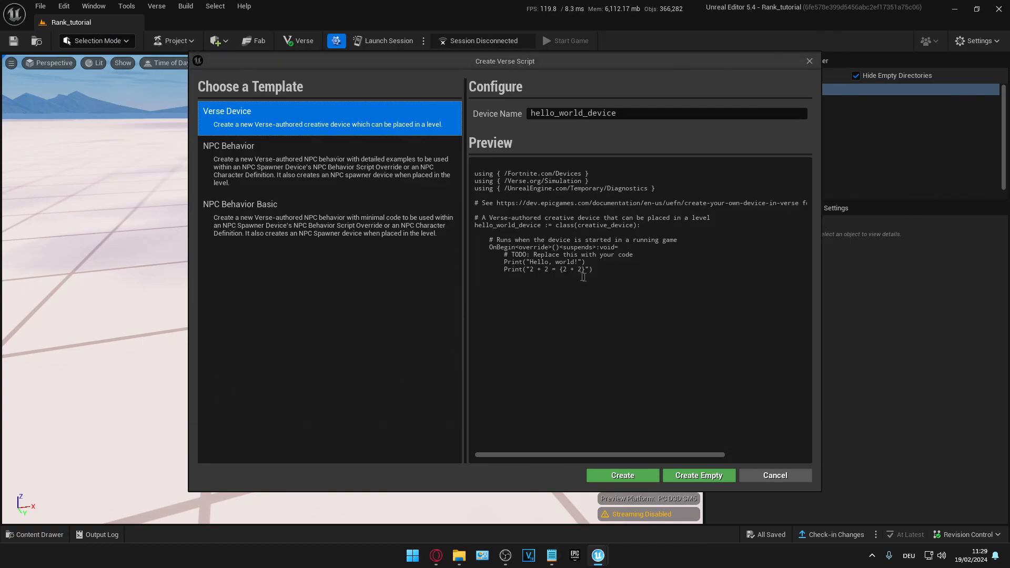
pyautogui.click(383, 112)
pyautogui.write('Pl')
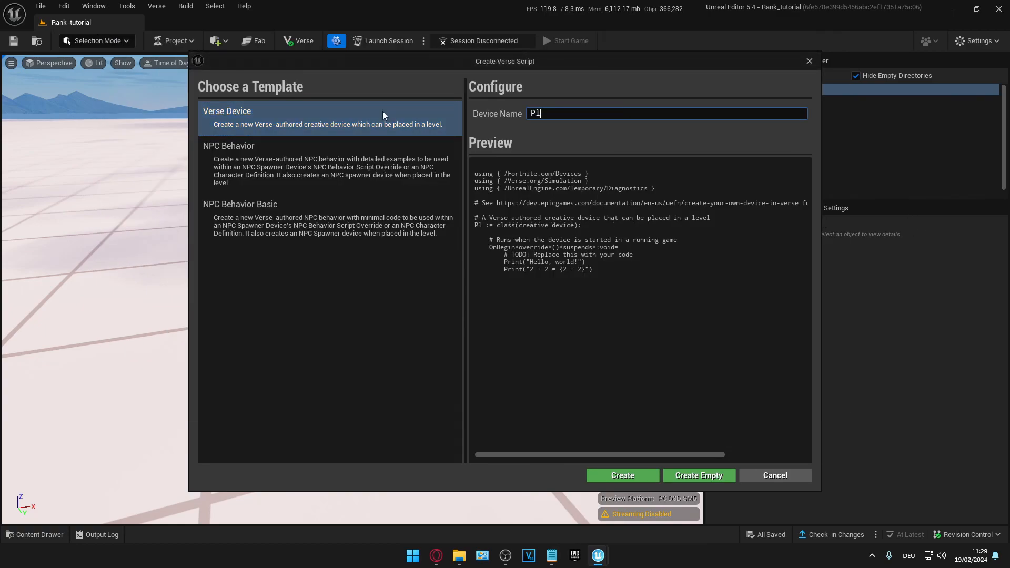
pyautogui.write('ayer')
pyautogui.click(623, 475)
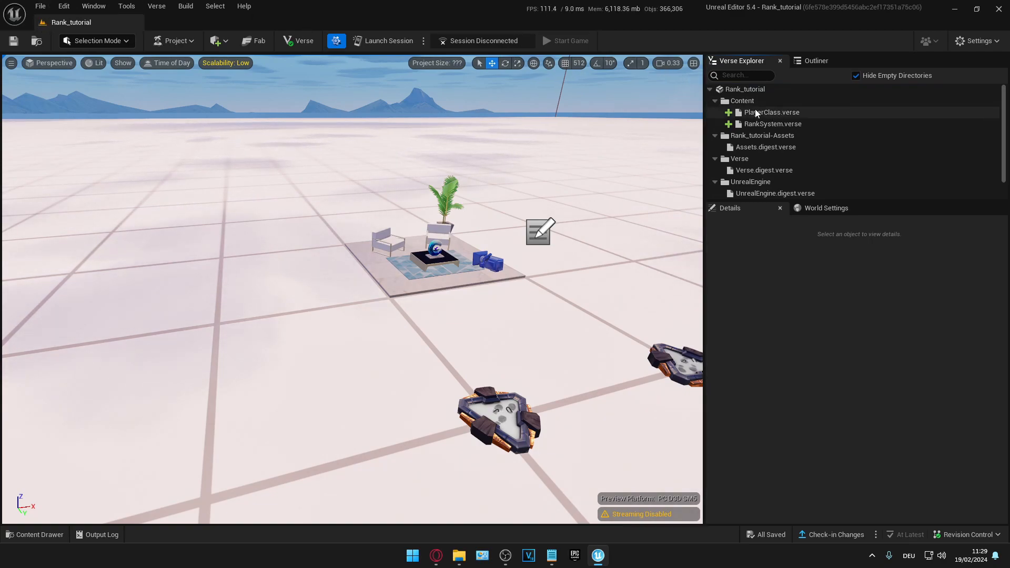
# Open PlayerClass.verse and RankSystem.verse from the project in Visual Studio Code
pyautogui.doubleClick(756, 113)
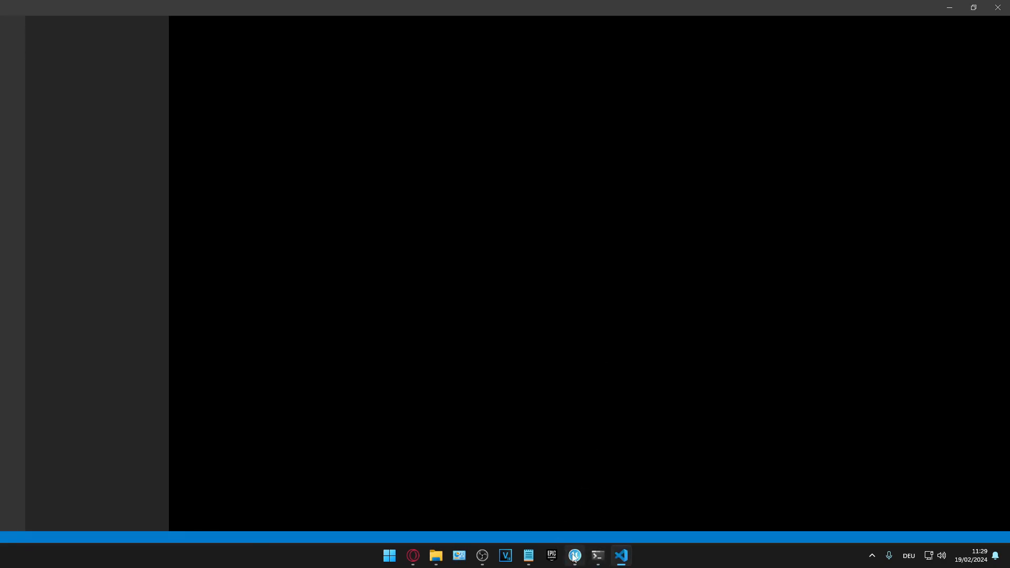
pyautogui.click(574, 556)
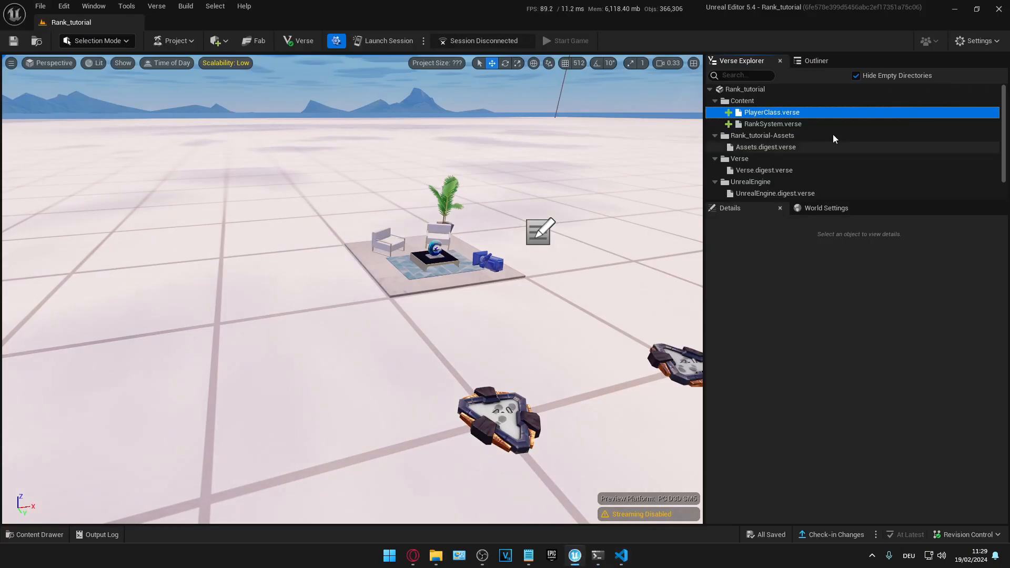
pyautogui.click(774, 125)
pyautogui.doubleClick(773, 124)
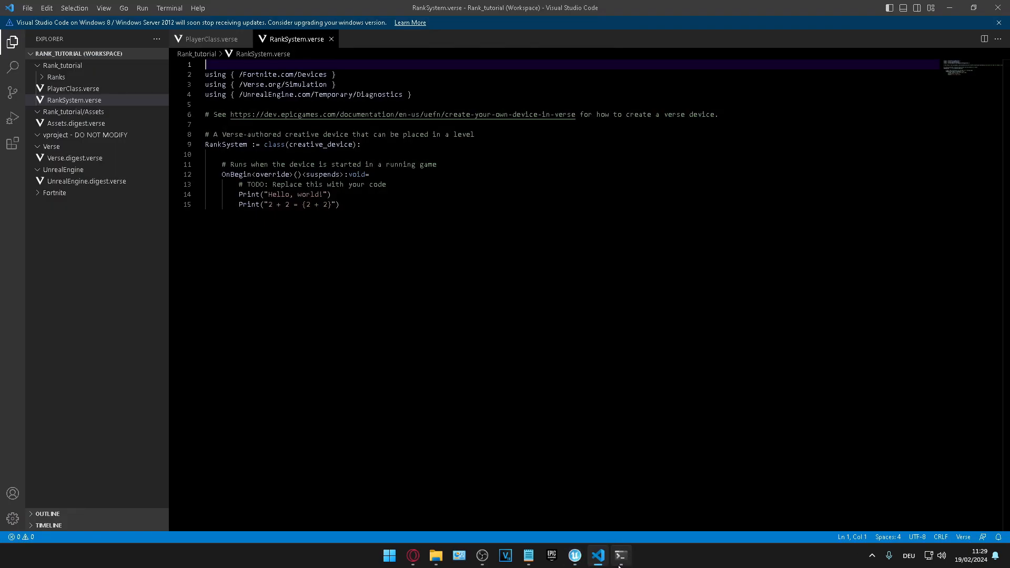
pyautogui.moveTo(602, 560)
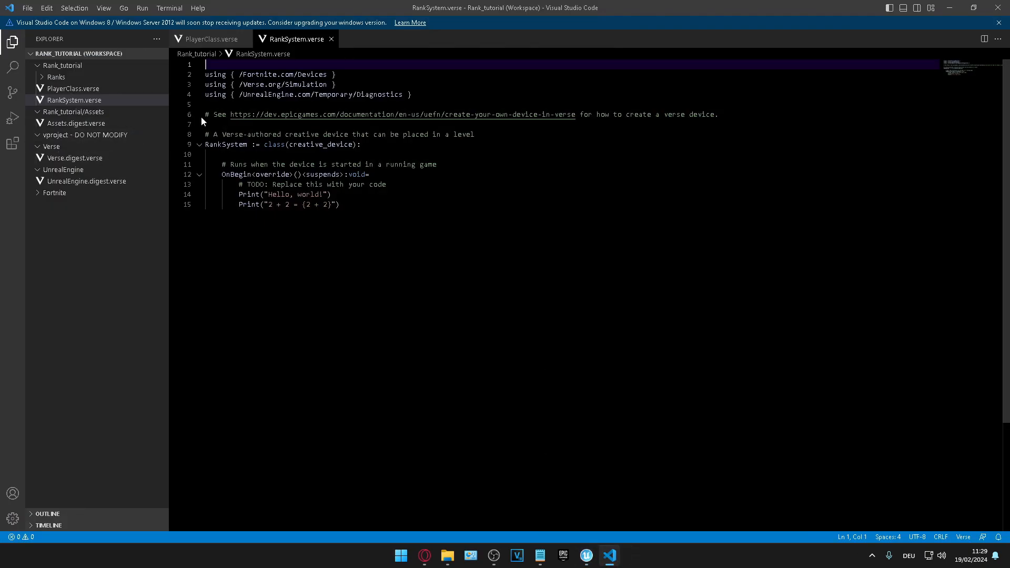
# Delete all the template code from RankSystem.verse and PlayerClass.verse
pyautogui.hotkey('ctrl', 'a')
pyautogui.press('BackSpace')
pyautogui.click(74, 90)
pyautogui.moveTo(388, 185); pyautogui.dragTo(430, 214)
pyautogui.hotkey('ctrl', 'a')
pyautogui.press('BackSpace')
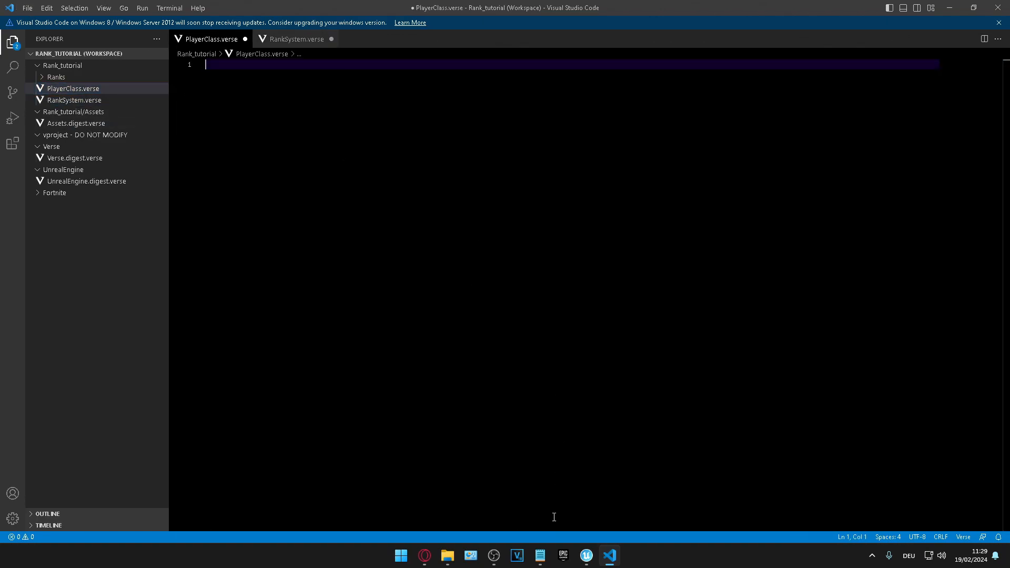
# Copy the complete PlayerClass script from Notepad into PlayerClass.verse in Visual Studio Code and save the file
pyautogui.click(539, 557)
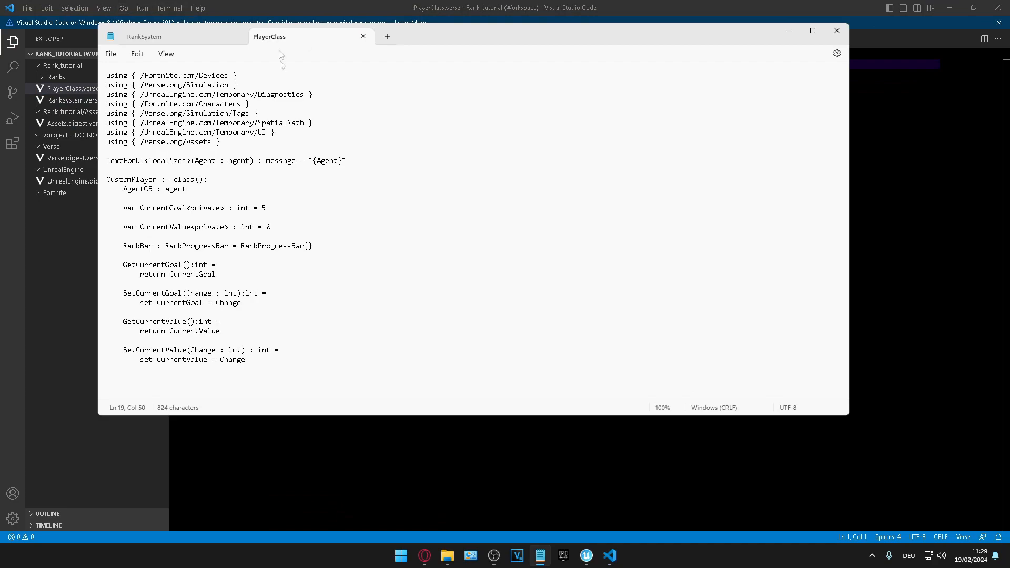
pyautogui.hotkey('ctrl', 'a')
pyautogui.hotkey('ctrl', 'c')
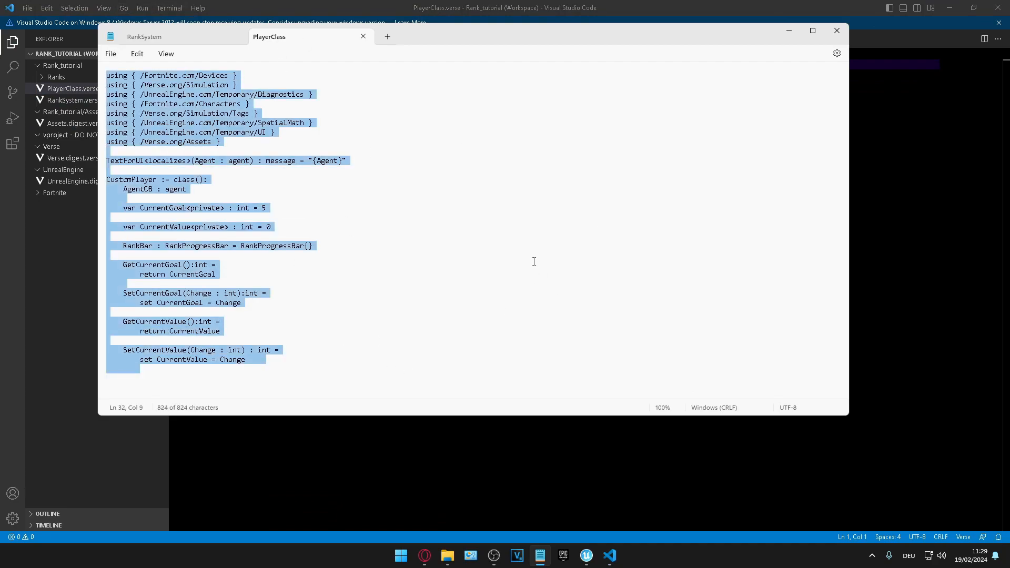
pyautogui.hotkey('alt', 'Tab')
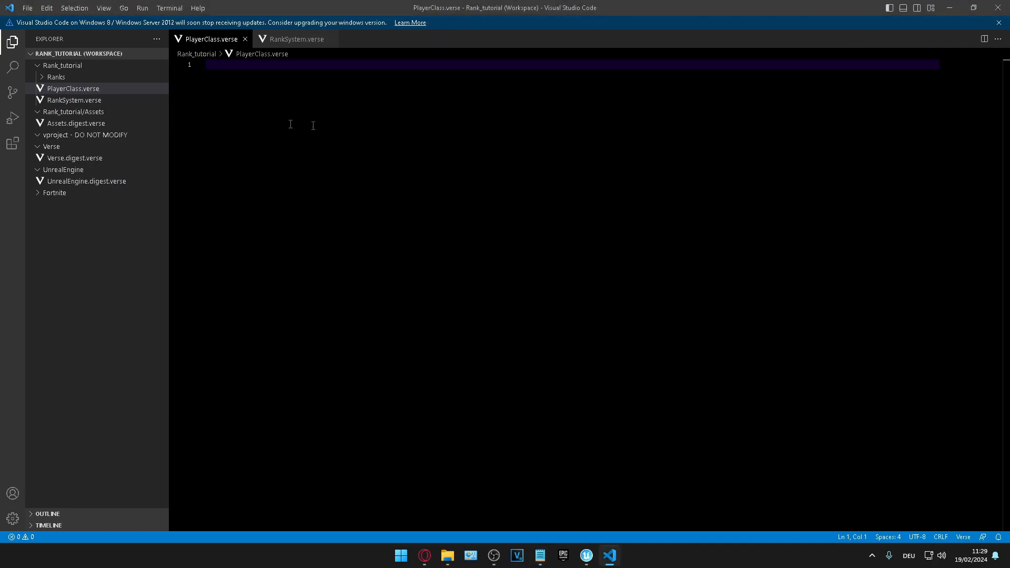
pyautogui.hotkey('ctrl', 'v')
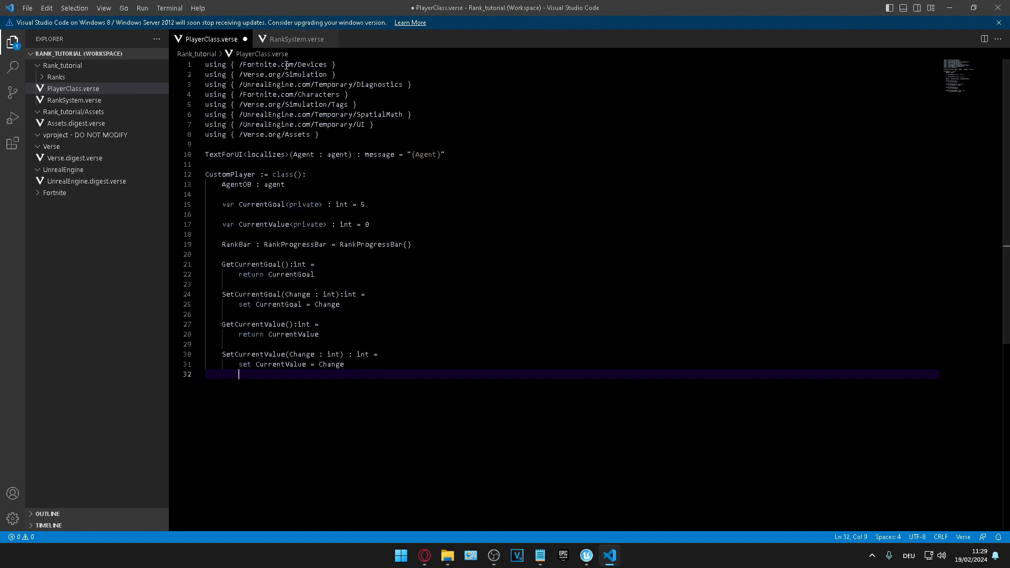
pyautogui.click(27, 8)
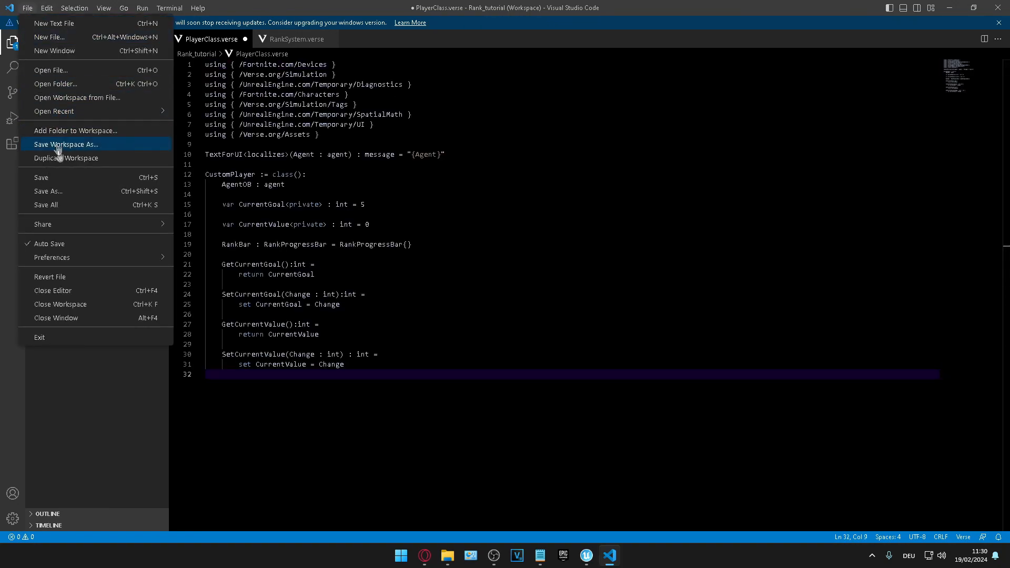
pyautogui.click(49, 178)
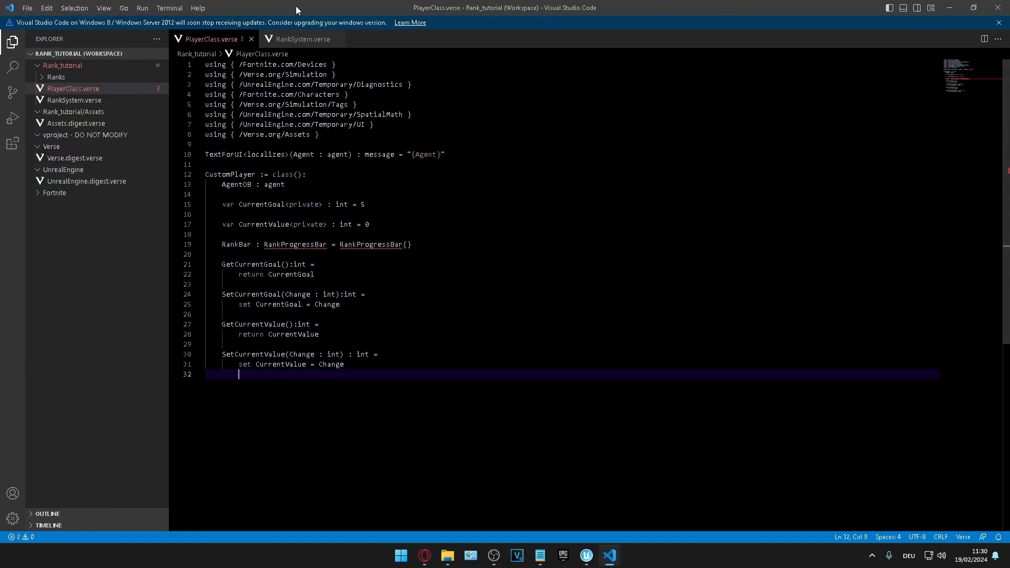
# Copy the complete RankSystem script from Notepad into RankSystem.verse in Visual Studio Code and save the file
pyautogui.click(291, 40)
pyautogui.click(540, 555)
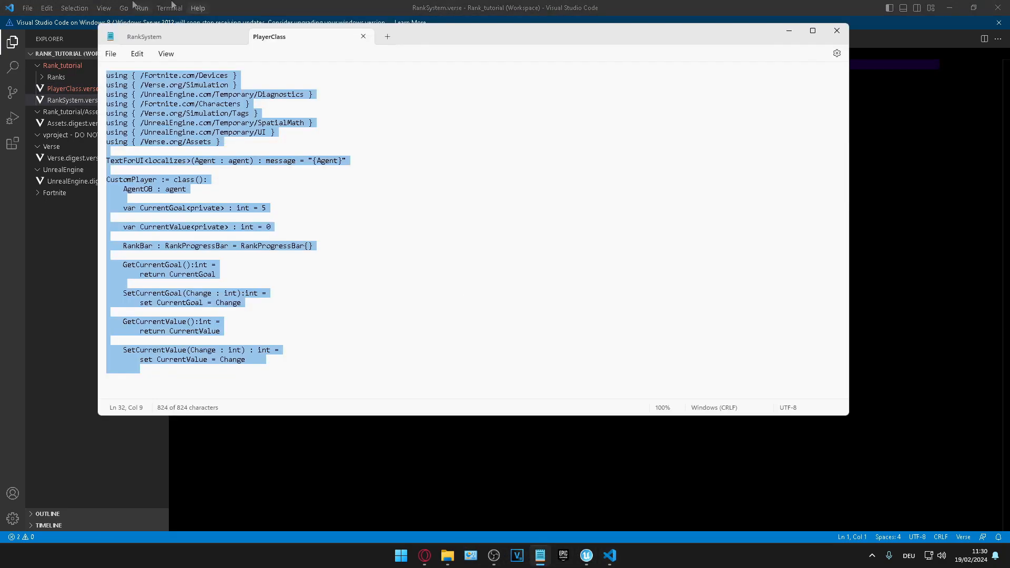
pyautogui.click(149, 34)
pyautogui.hotkey('ctrl', 'a')
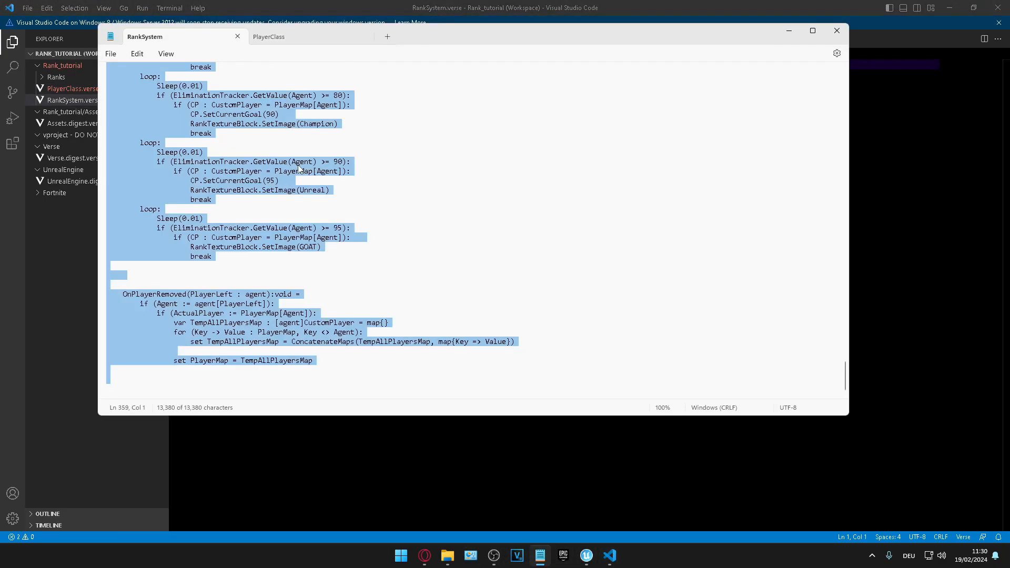
pyautogui.click(868, 157)
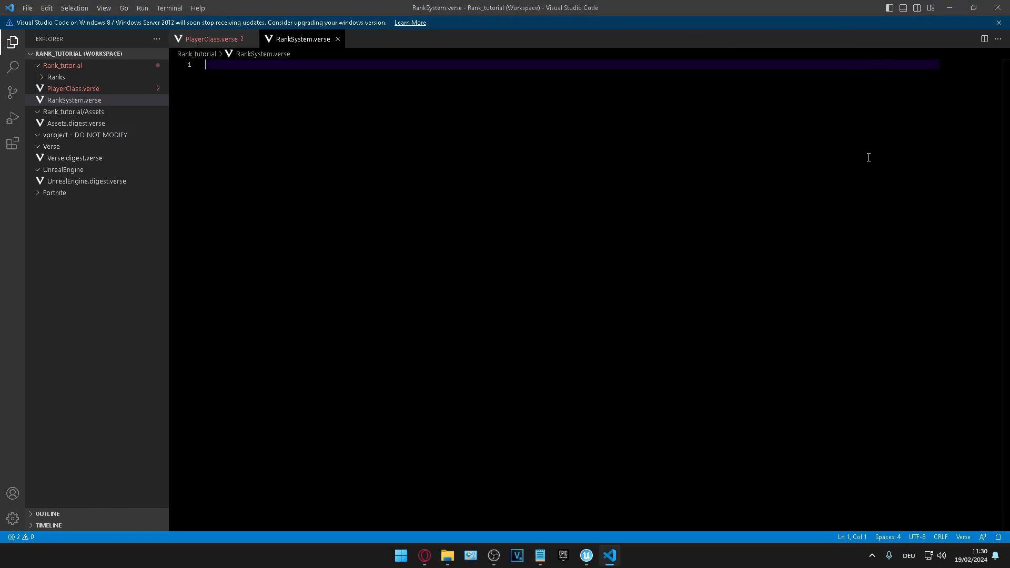
pyautogui.hotkey('ctrl', 'v')
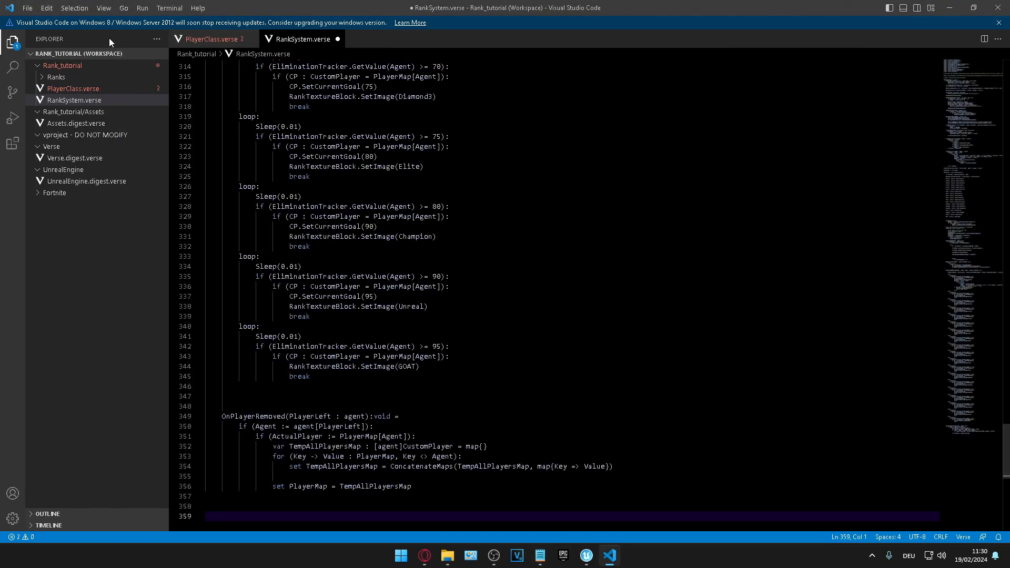
pyautogui.click(27, 7)
pyautogui.click(58, 180)
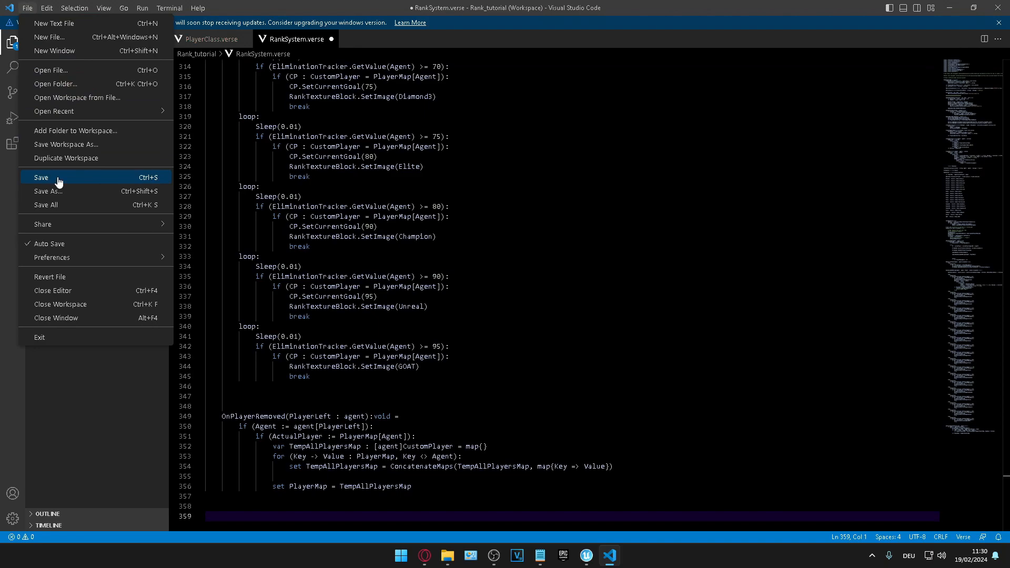
# Close Visual Studio Code, return to the Unreal Editor, then build all Verse code and save the project
pyautogui.click(210, 41)
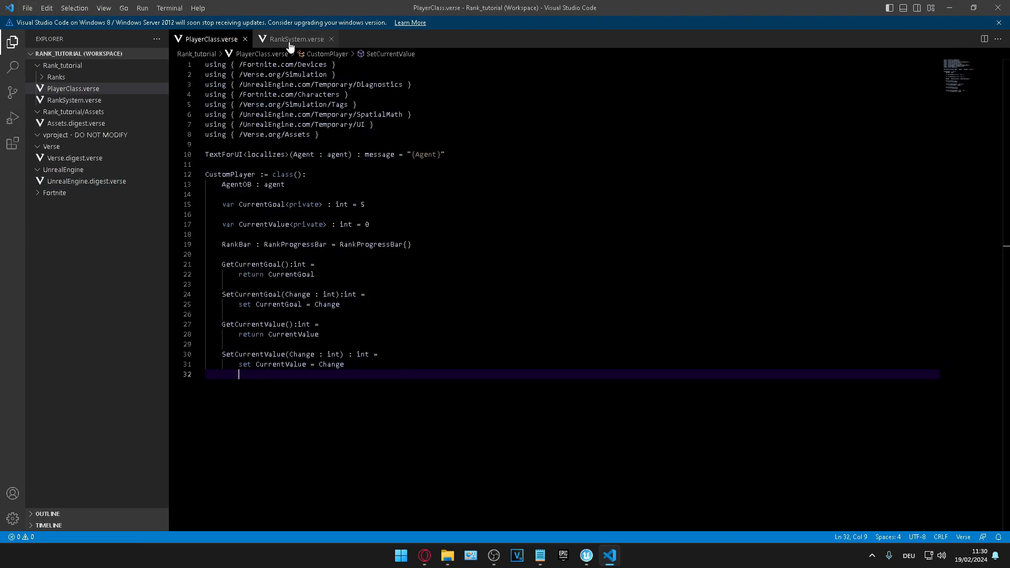
pyautogui.click(997, 8)
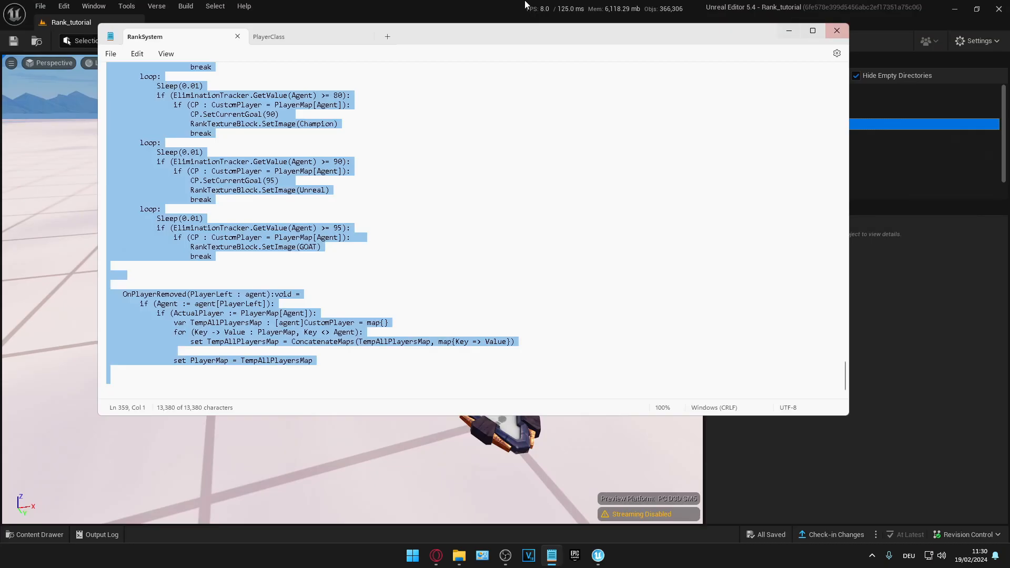
pyautogui.click(788, 33)
pyautogui.click(157, 5)
pyautogui.click(226, 35)
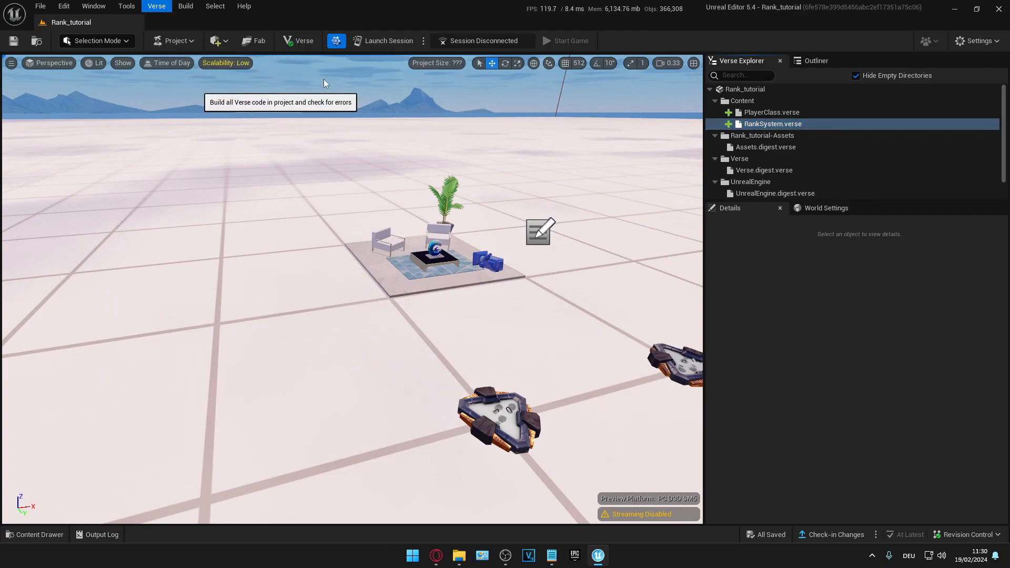
pyautogui.click(40, 6)
pyautogui.click(62, 91)
# Place the RankSystem device from the project's CreativeDevices folder on the open floor beside the furniture platform
pyautogui.click(32, 534)
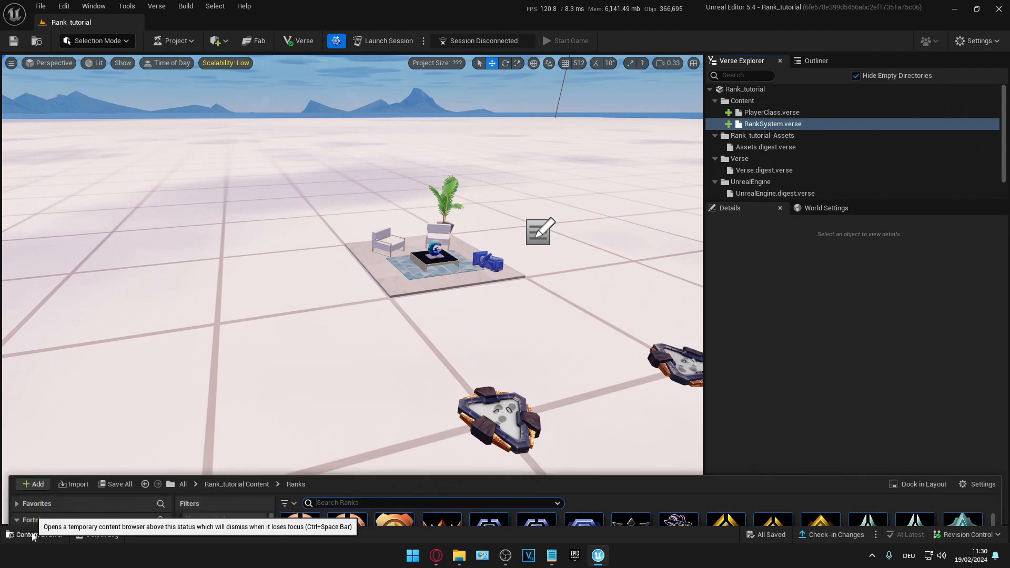
pyautogui.click(236, 365)
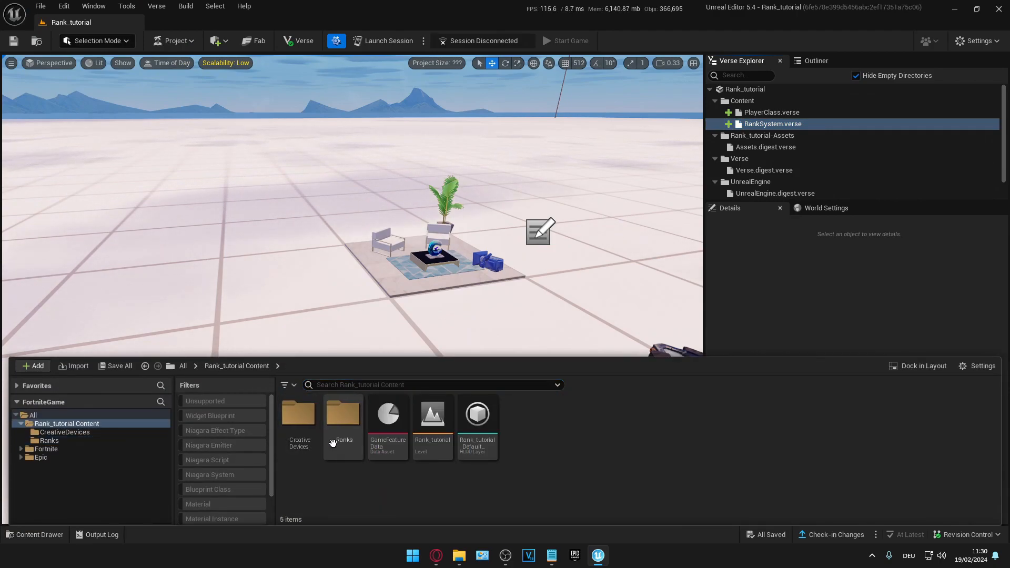
pyautogui.doubleClick(332, 444)
pyautogui.moveTo(297, 415); pyautogui.dragTo(231, 368)
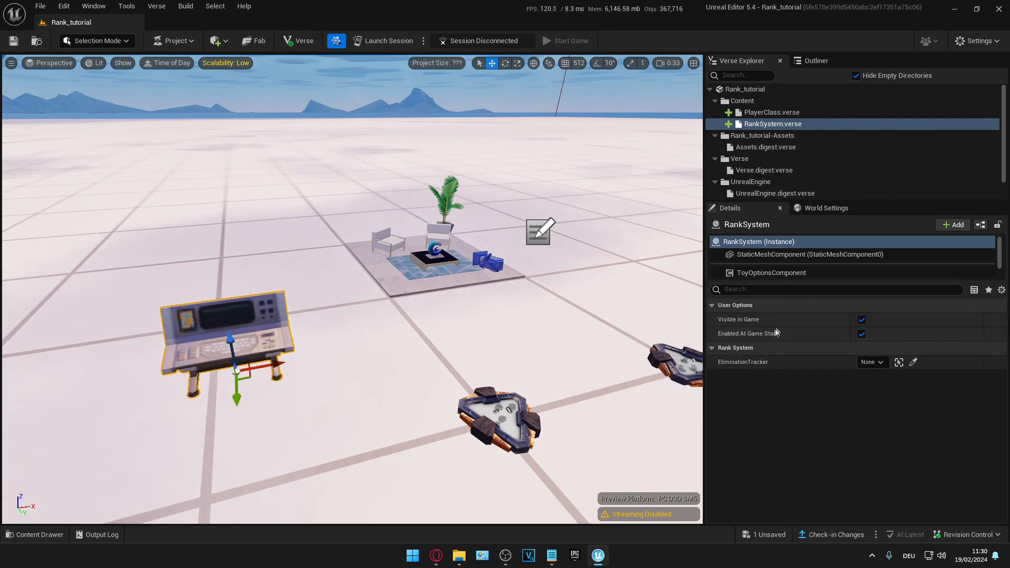
pyautogui.moveTo(326, 463)
pyautogui.mouseDown(button='right')
pyautogui.moveTo(310, 518)
pyautogui.moveTo(297, 463)
pyautogui.moveTo(307, 467)
pyautogui.mouseUp(button='right')
pyautogui.press('w')
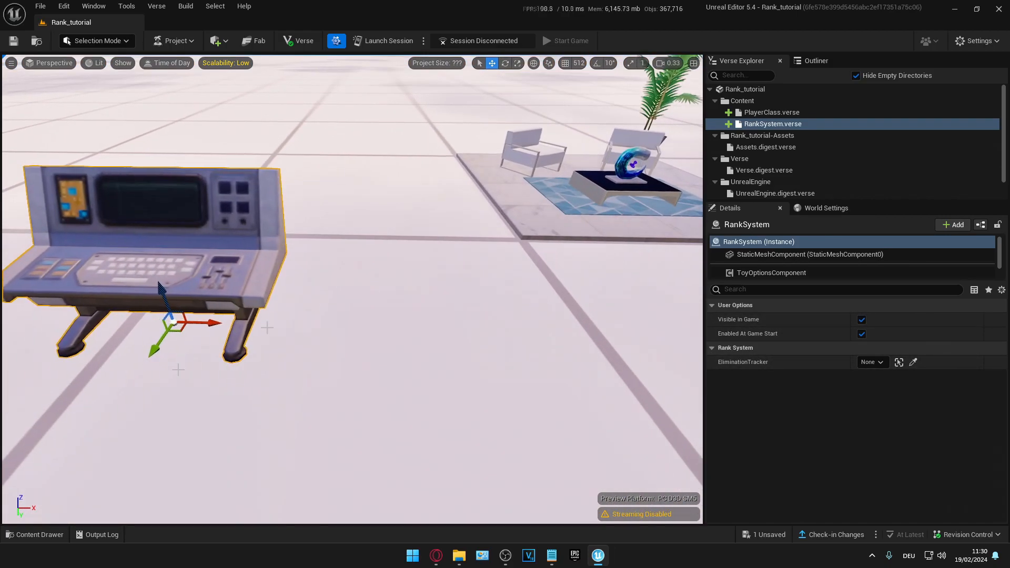
# Find the Tracker device in the Fortnite Devices folder and place it on the floor beside the RankSystem device
pyautogui.click(35, 535)
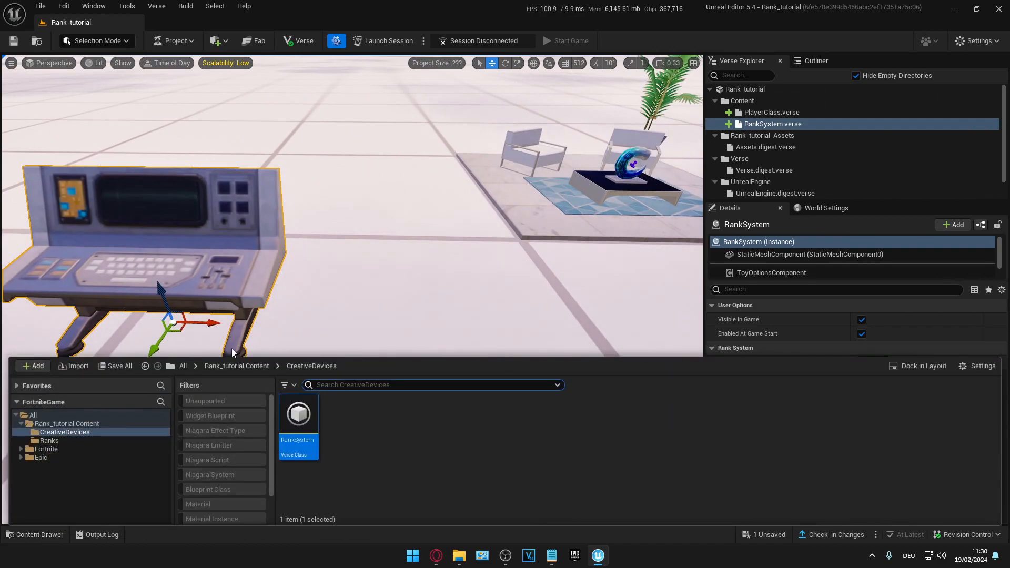
pyautogui.click(46, 448)
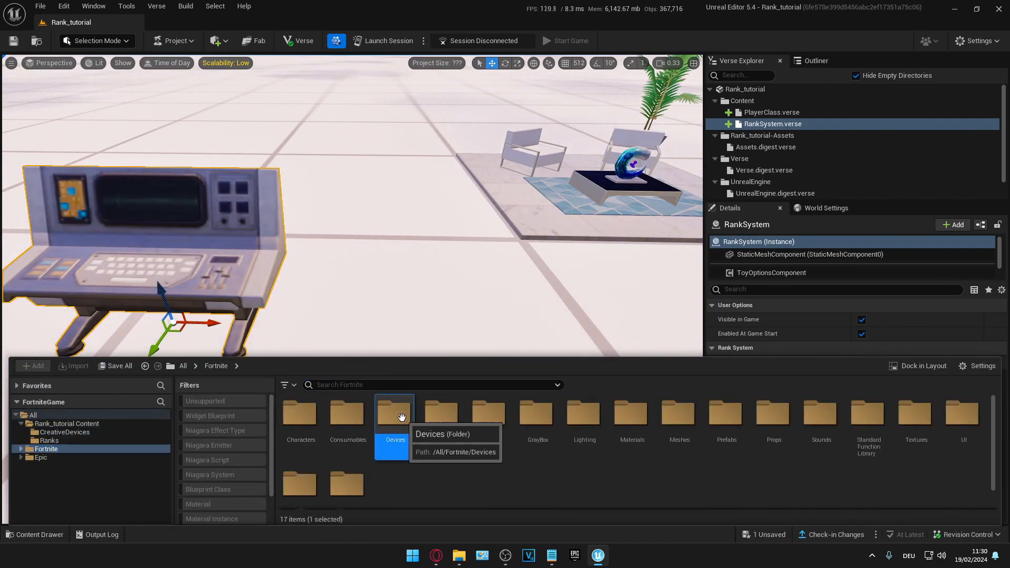
pyautogui.doubleClick(416, 423)
pyautogui.click(390, 384)
pyautogui.write('tra')
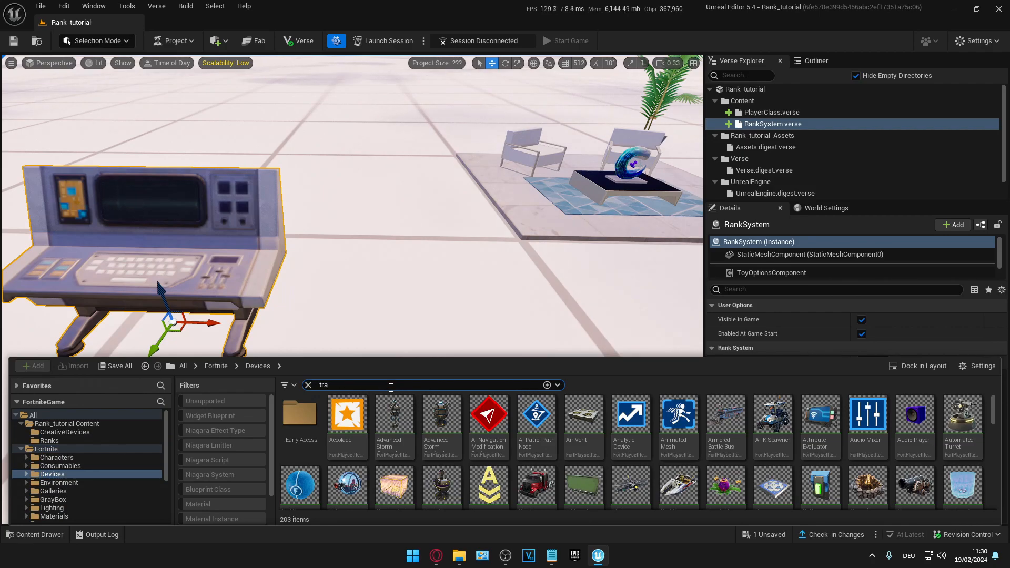
pyautogui.write('c')
pyautogui.moveTo(388, 415); pyautogui.dragTo(399, 246)
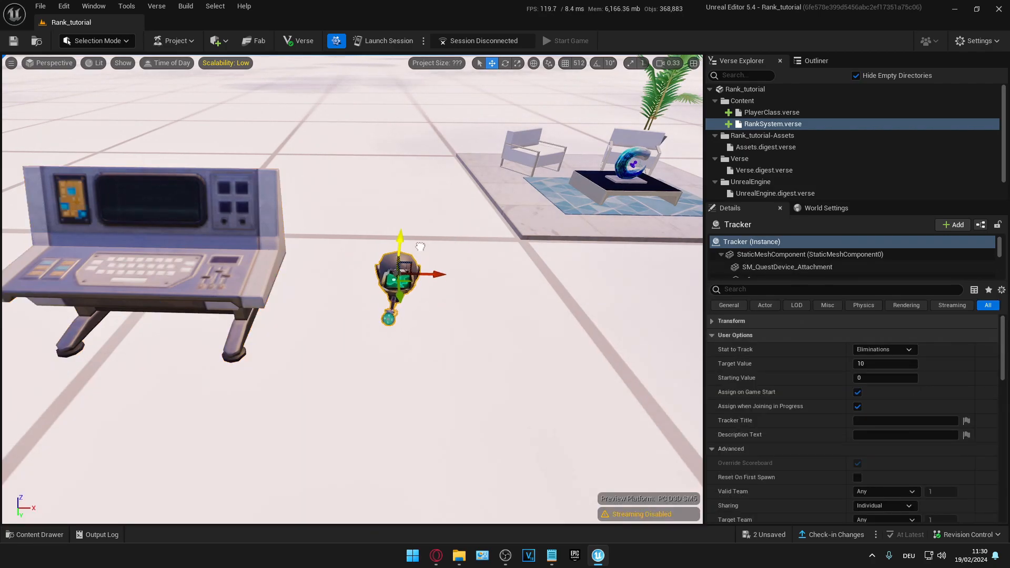
# Set the tracker's Stat to Track to Score and its Target Value to 0
pyautogui.click(865, 349)
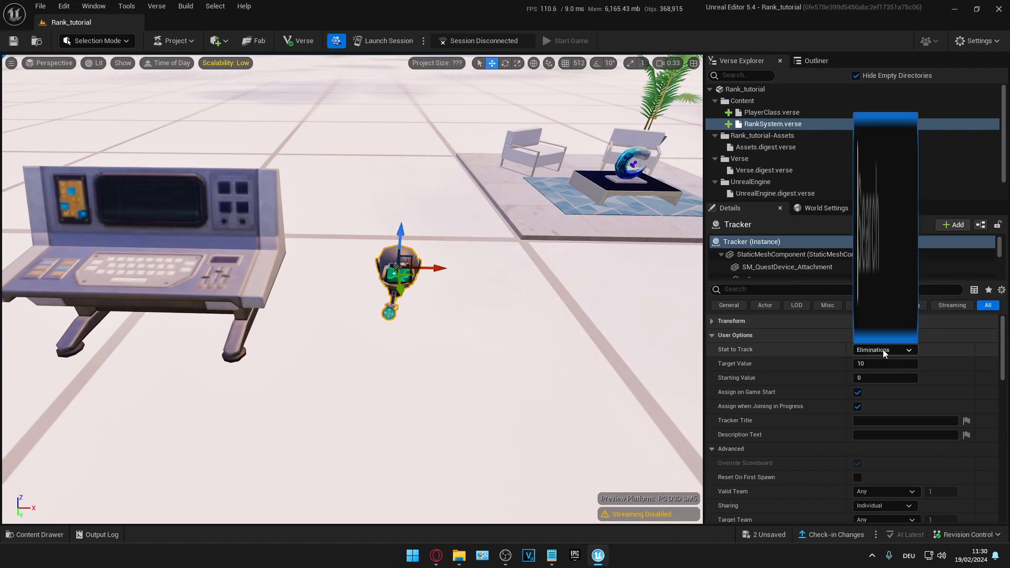
pyautogui.click(889, 159)
pyautogui.click(880, 364)
pyautogui.write('0')
pyautogui.press('Return')
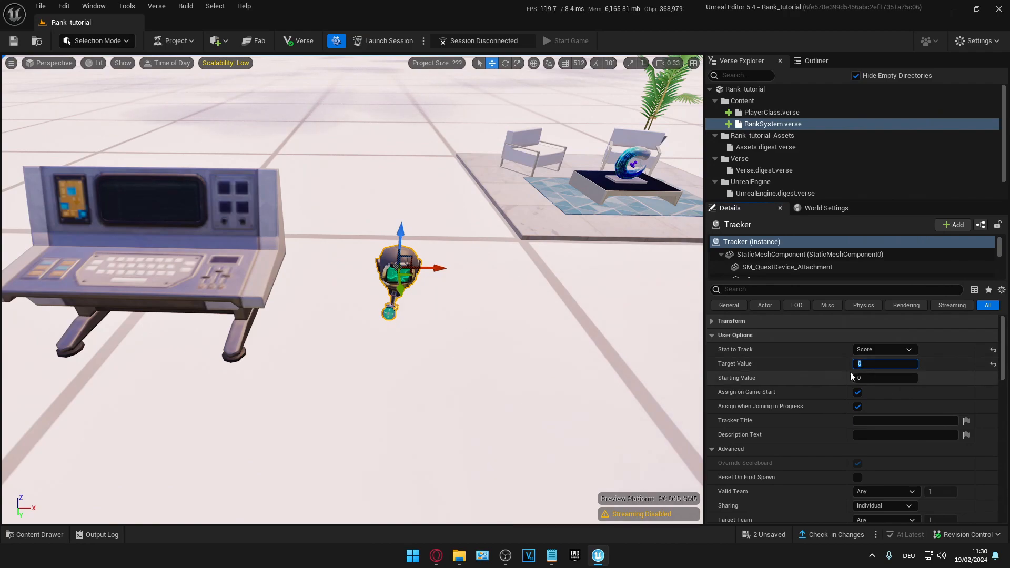
# Set the tracker's Sharing to Individual and When Target Is Reached to Do Nothing
pyautogui.scroll(-1, 818, 362)
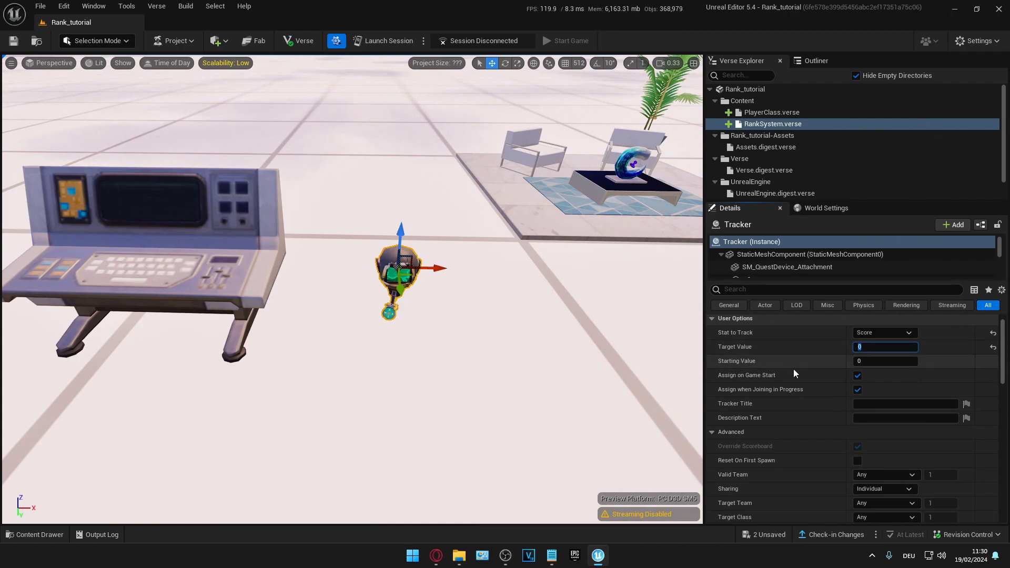
pyautogui.scroll(-1, 810, 375)
pyautogui.click(863, 387)
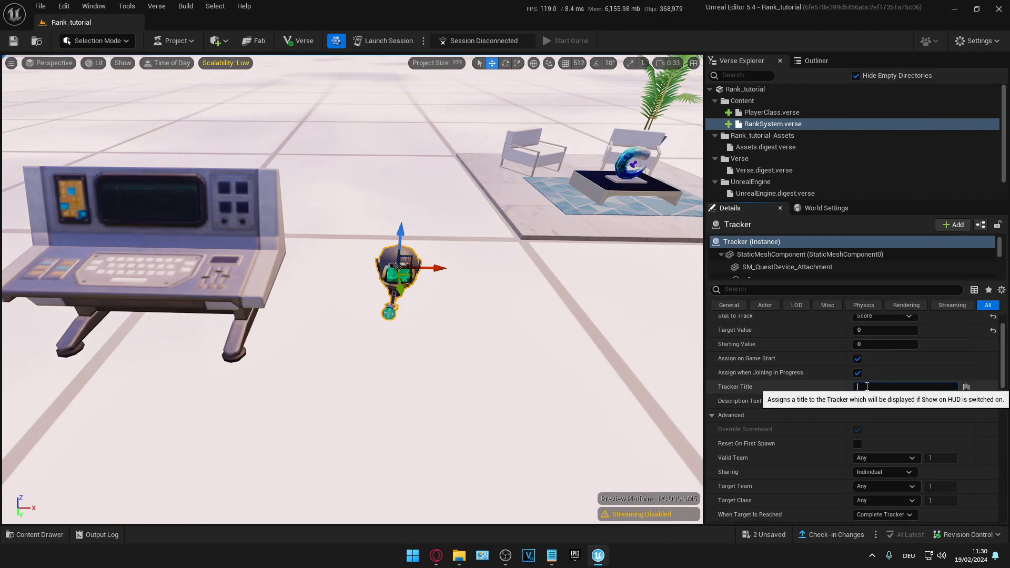
pyautogui.scroll(-2, 810, 427)
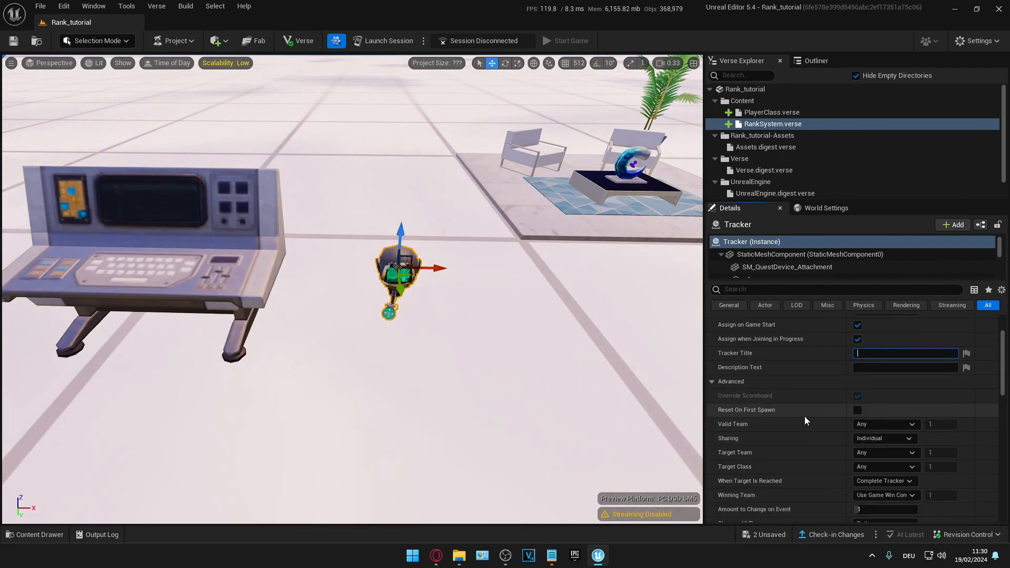
pyautogui.scroll(-1, 778, 410)
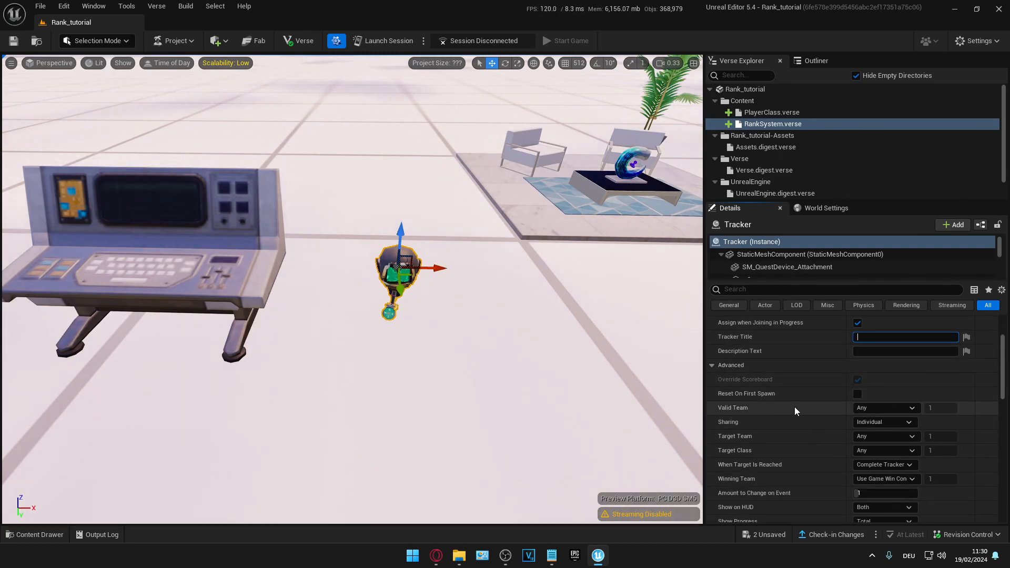
pyautogui.click(857, 423)
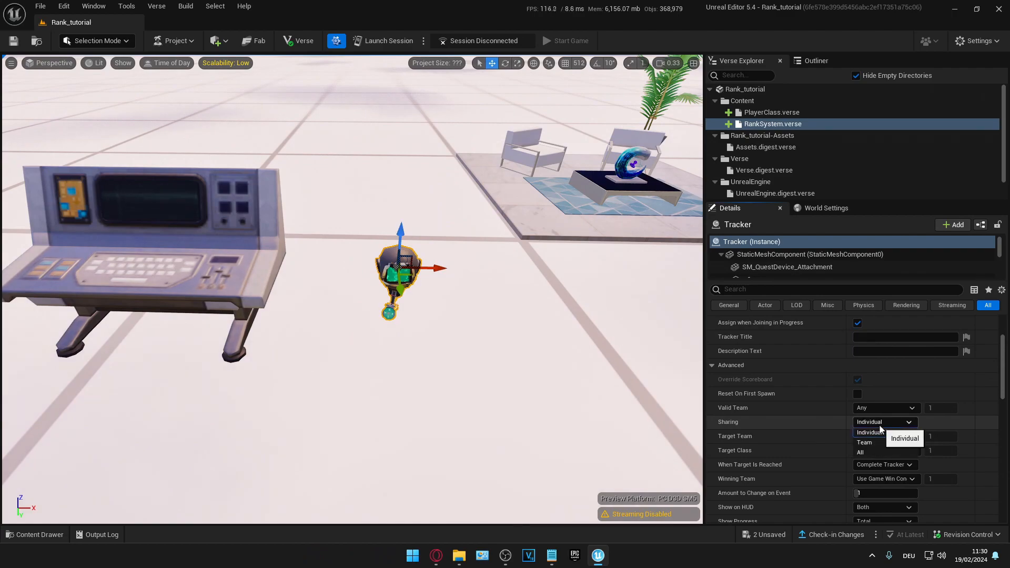
pyautogui.click(856, 425)
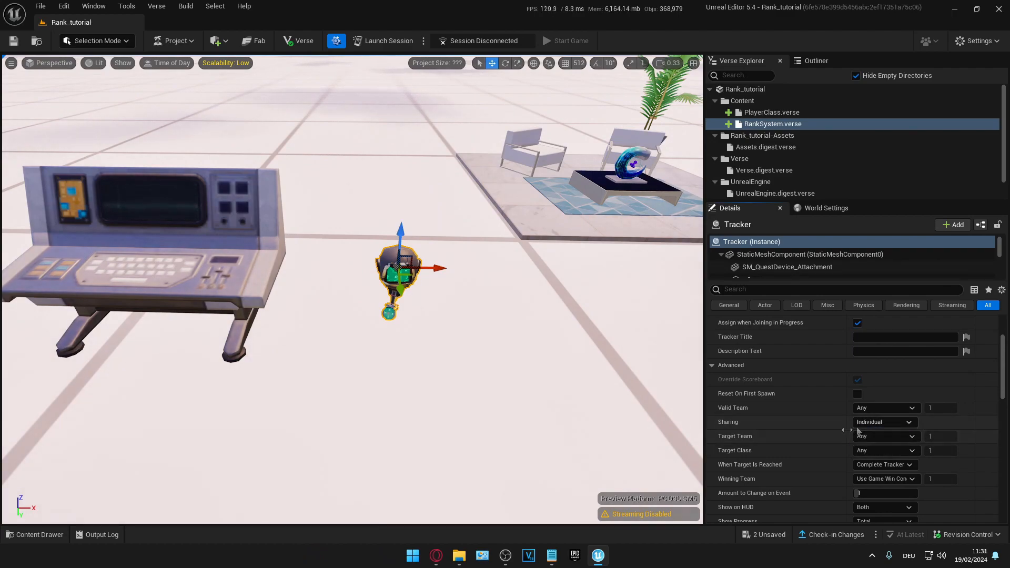
pyautogui.scroll(-2, 812, 413)
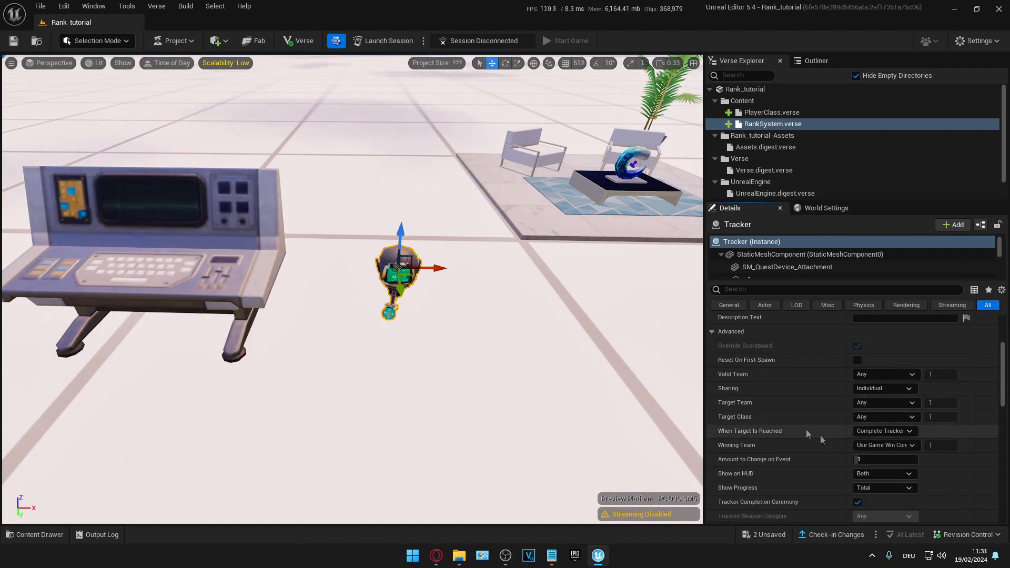
pyautogui.click(869, 431)
pyautogui.click(893, 452)
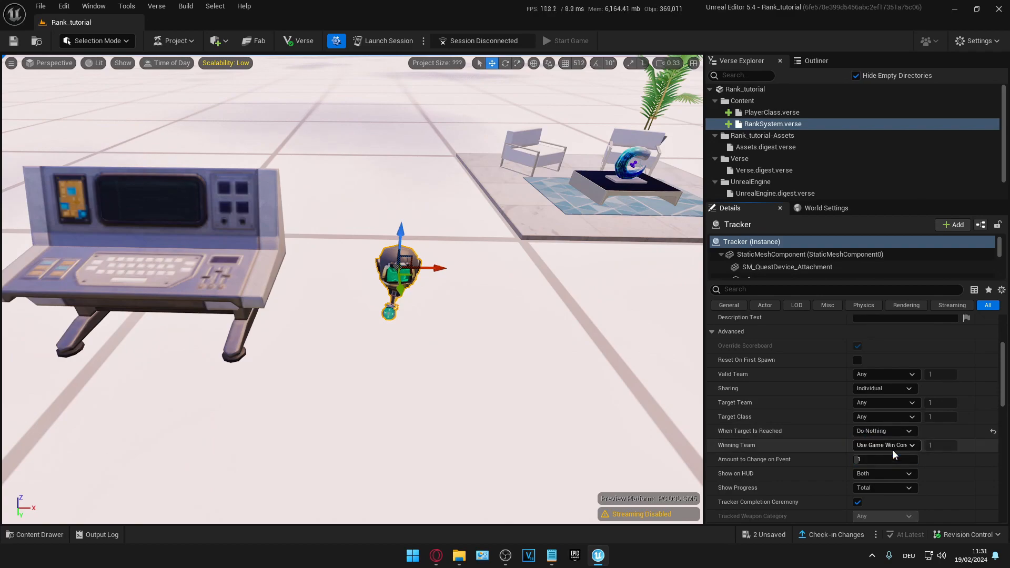
# Set the tracker's Show on HUD to No and Show Progress to Off, and disable Tracker Completion Ceremony
pyautogui.scroll(-1, 795, 444)
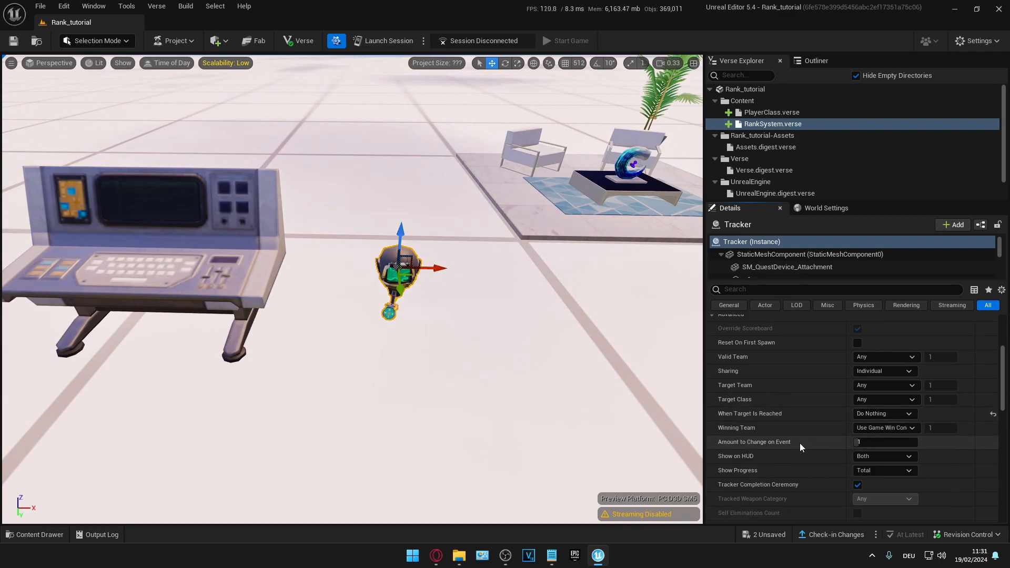
pyautogui.click(872, 453)
pyautogui.click(872, 469)
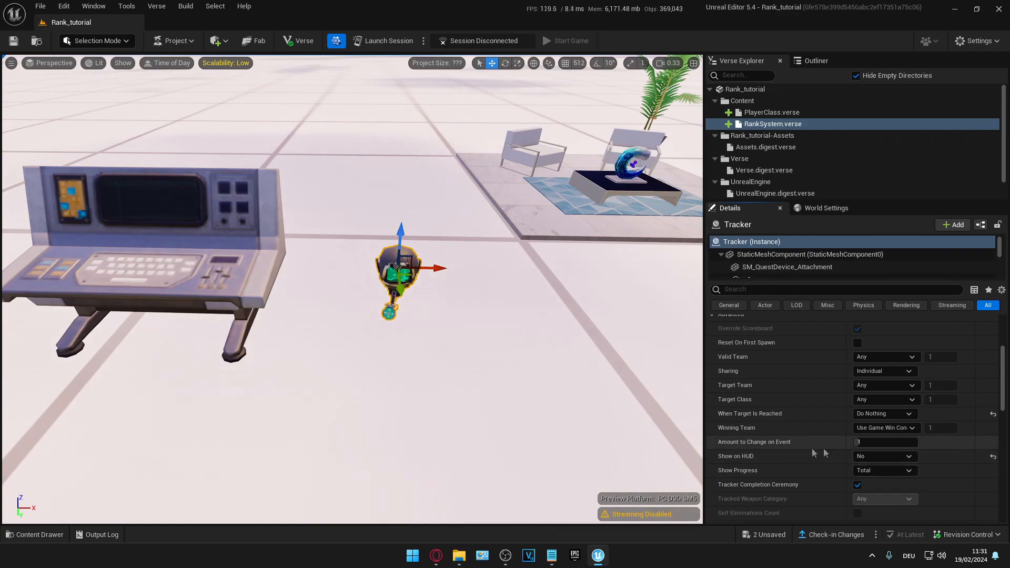
pyautogui.click(872, 470)
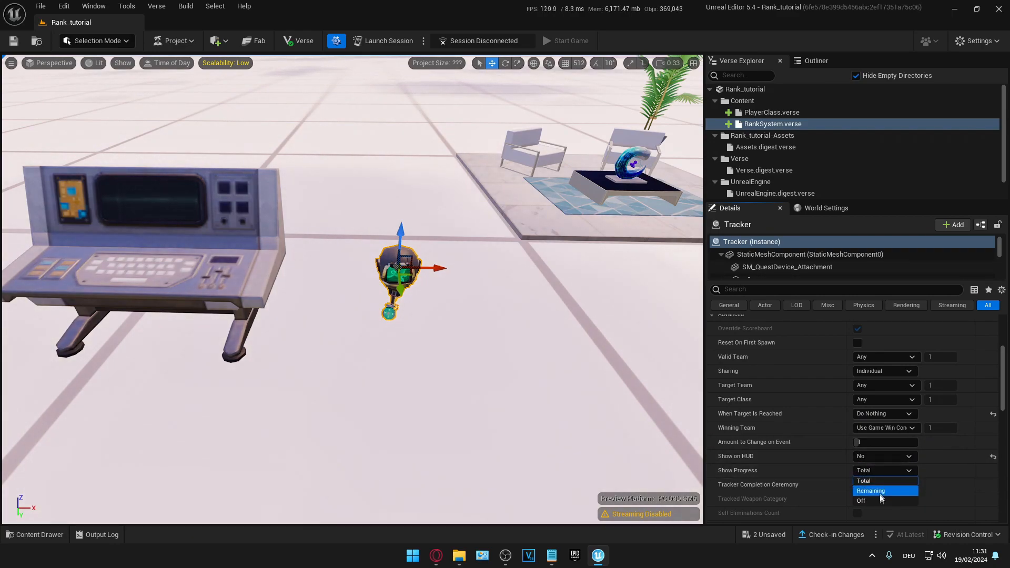
pyautogui.click(876, 500)
pyautogui.scroll(-1, 784, 476)
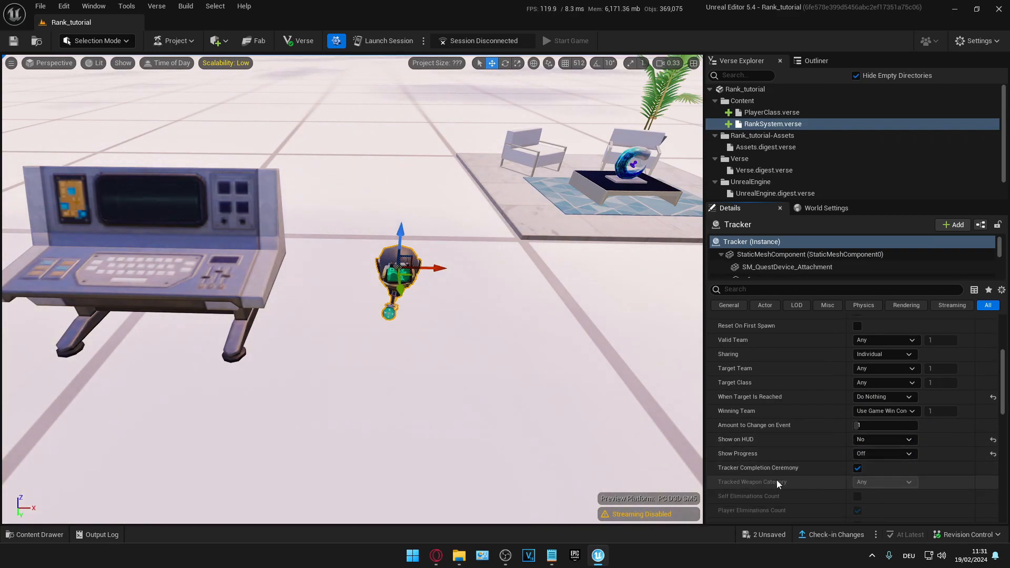
pyautogui.click(858, 468)
# Enable Use Persistence, Auto-Save and Auto-Load for the tracker
pyautogui.scroll(-3, 790, 437)
pyautogui.scroll(-1, 743, 480)
pyautogui.click(857, 463)
pyautogui.click(857, 478)
pyautogui.click(857, 491)
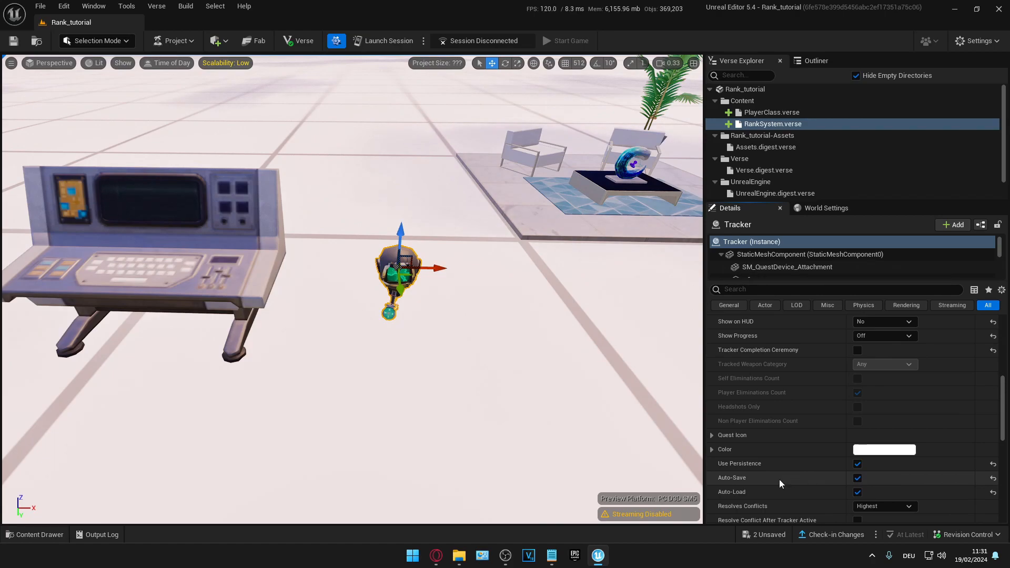
pyautogui.scroll(-5, 778, 479)
pyautogui.scroll(-3, 754, 436)
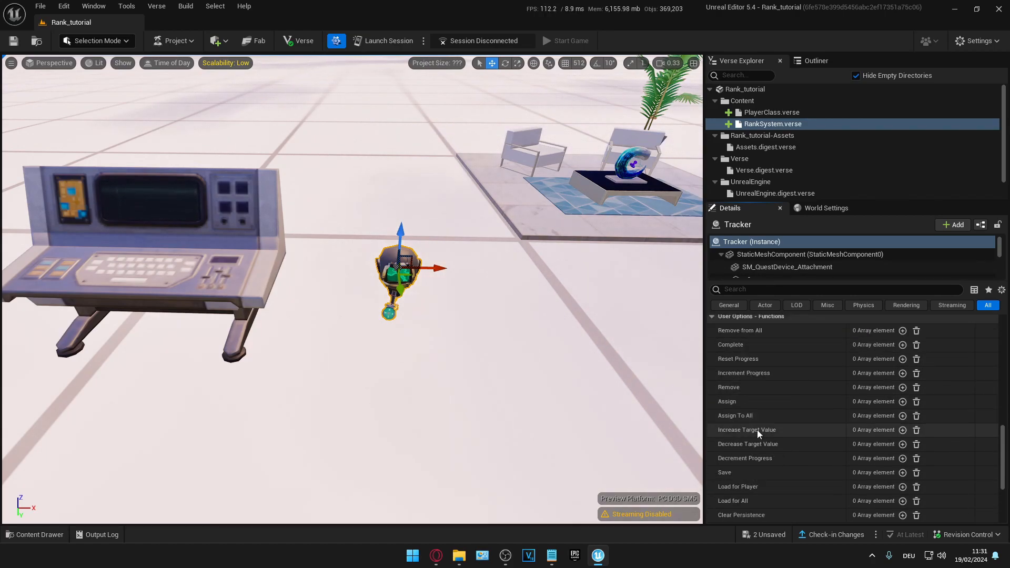
# Assign the placed Tracker as the RankSystem device's EliminationTracker by picking it in the scene
pyautogui.click(206, 245)
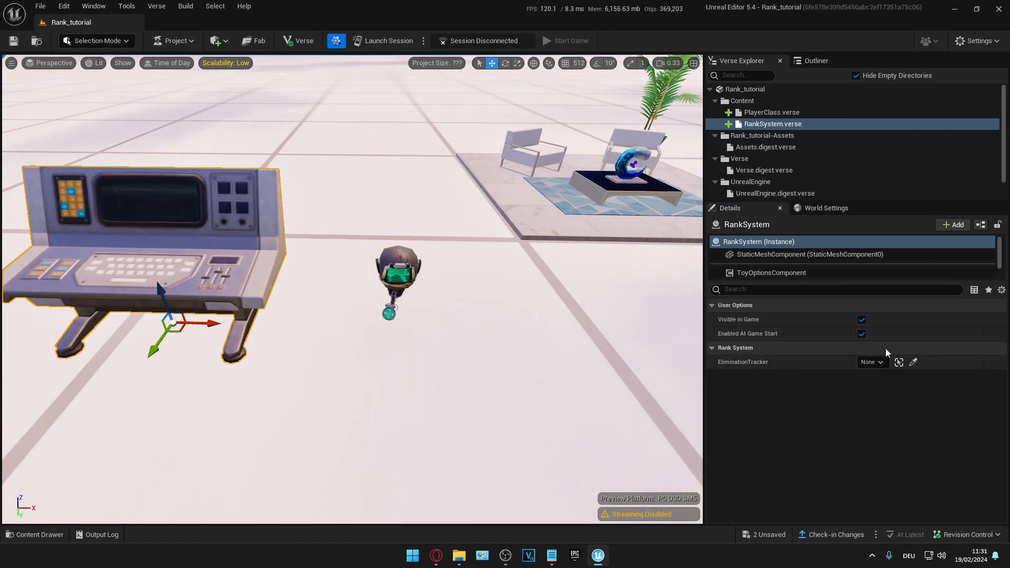
pyautogui.click(913, 362)
pyautogui.click(405, 260)
# Add a Verse Tag Markup component to Player 1 Spawn Pad, keeping the default component name
pyautogui.moveTo(457, 278); pyautogui.dragTo(560, 289, button='right')
pyautogui.click(351, 336)
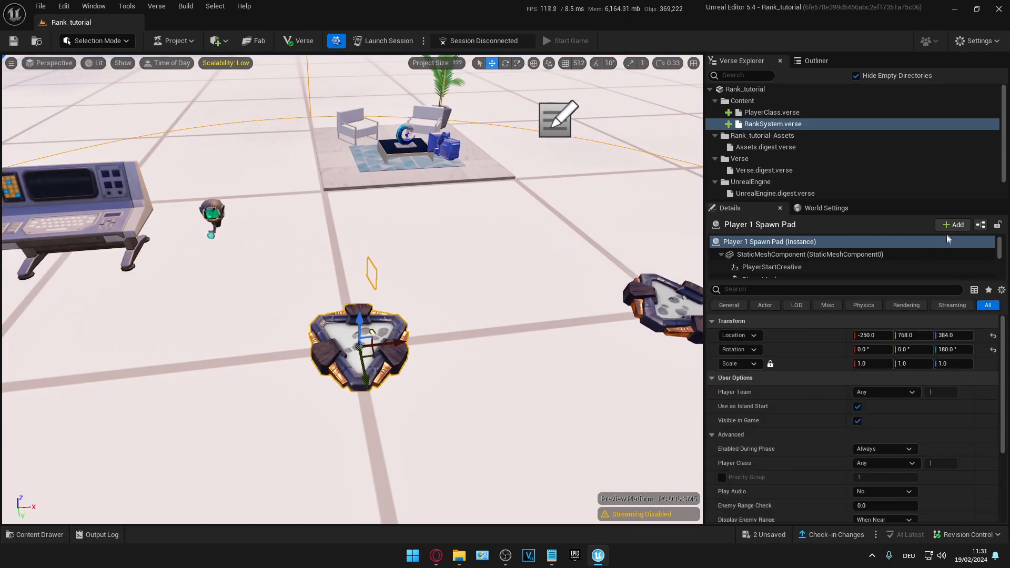
pyautogui.click(816, 60)
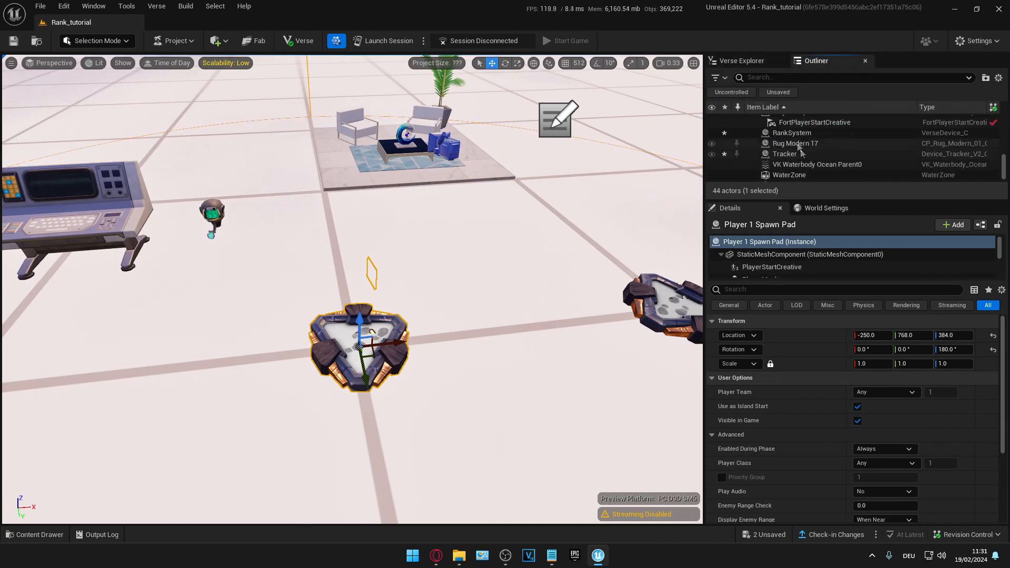
pyautogui.scroll(5, 867, 152)
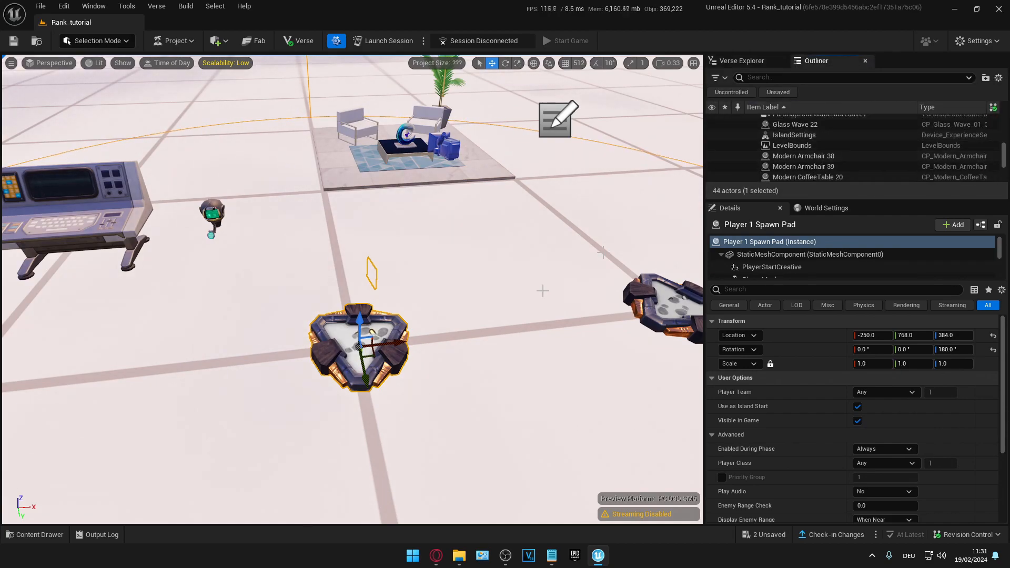
pyautogui.moveTo(624, 310); pyautogui.dragTo(628, 309, button='right')
pyautogui.click(382, 335)
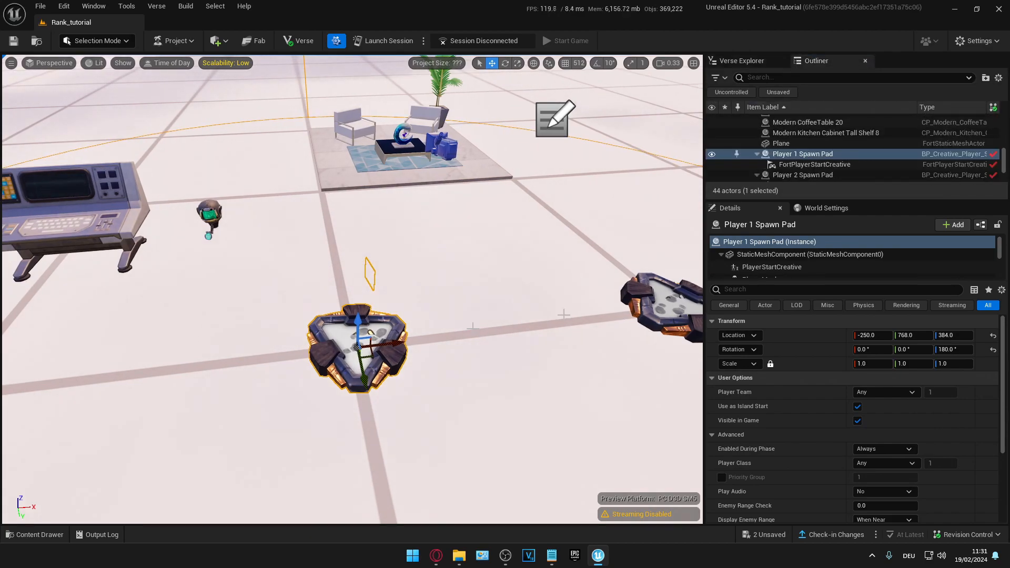
pyautogui.click(794, 156)
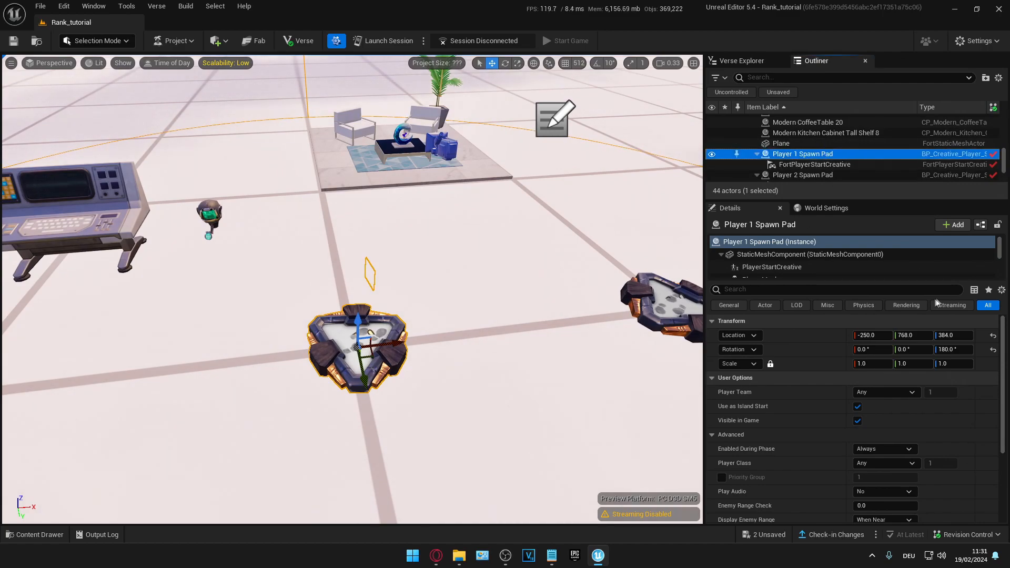
pyautogui.click(953, 225)
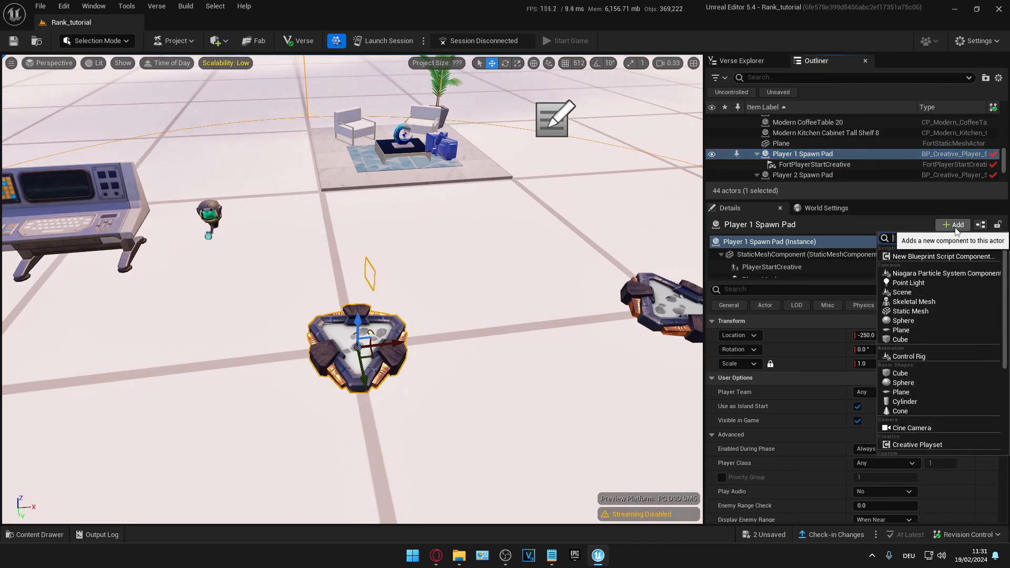
pyautogui.write('tag')
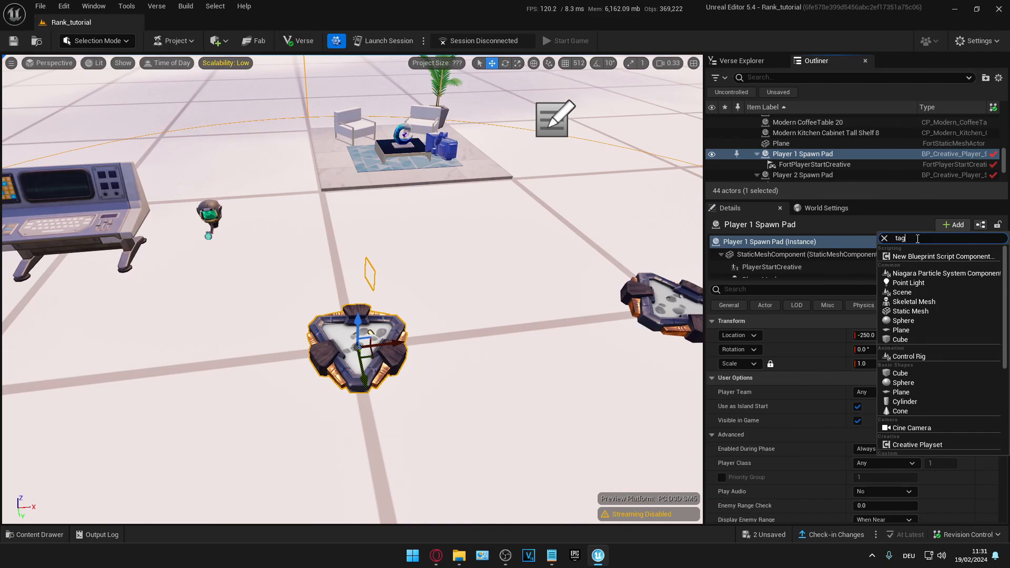
pyautogui.click(906, 257)
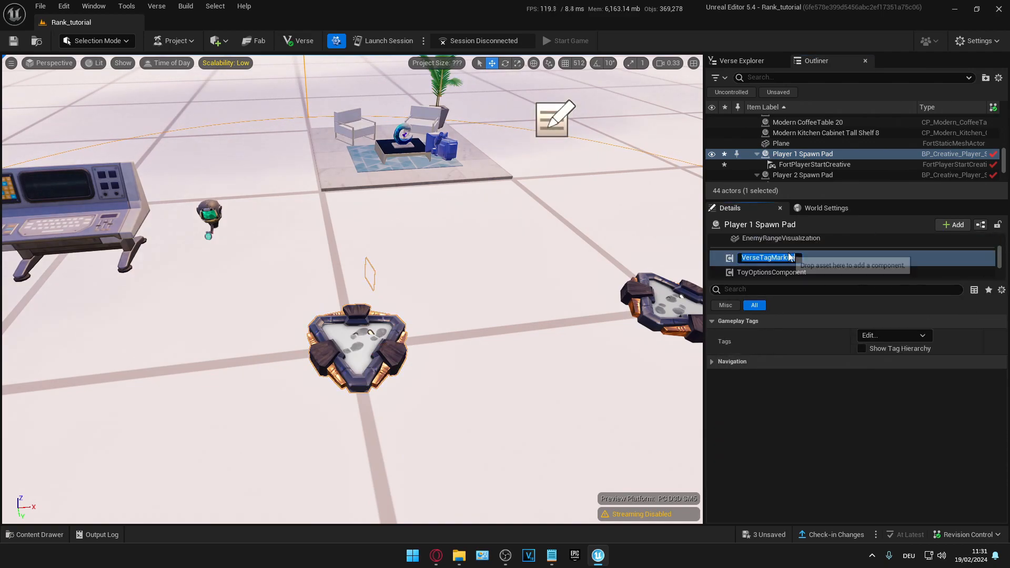
pyautogui.press('Return')
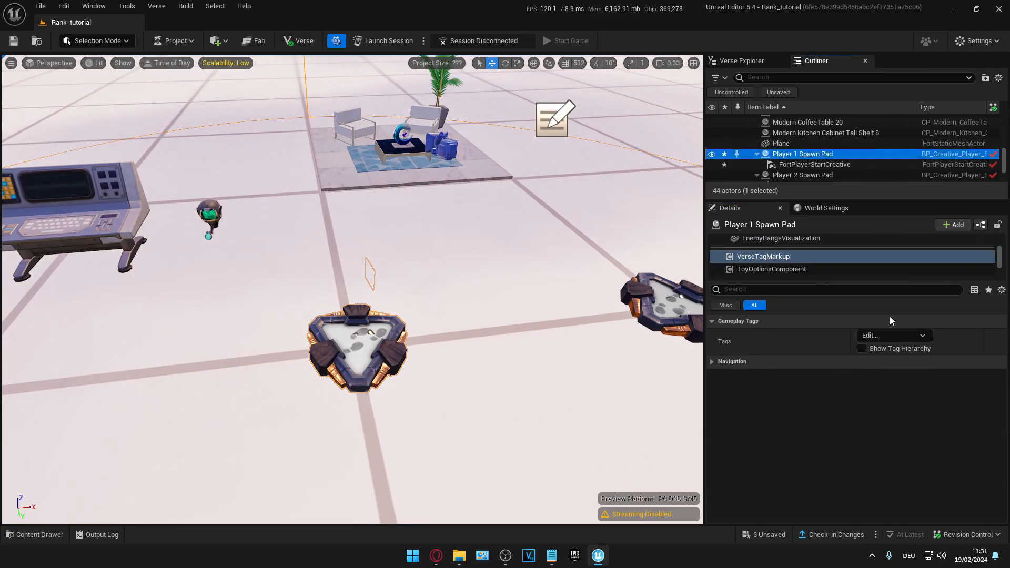
# Assign the AllSpawners gameplay tag to Player 1 Spawn Pad's tag markup component
pyautogui.click(894, 335)
pyautogui.click(781, 373)
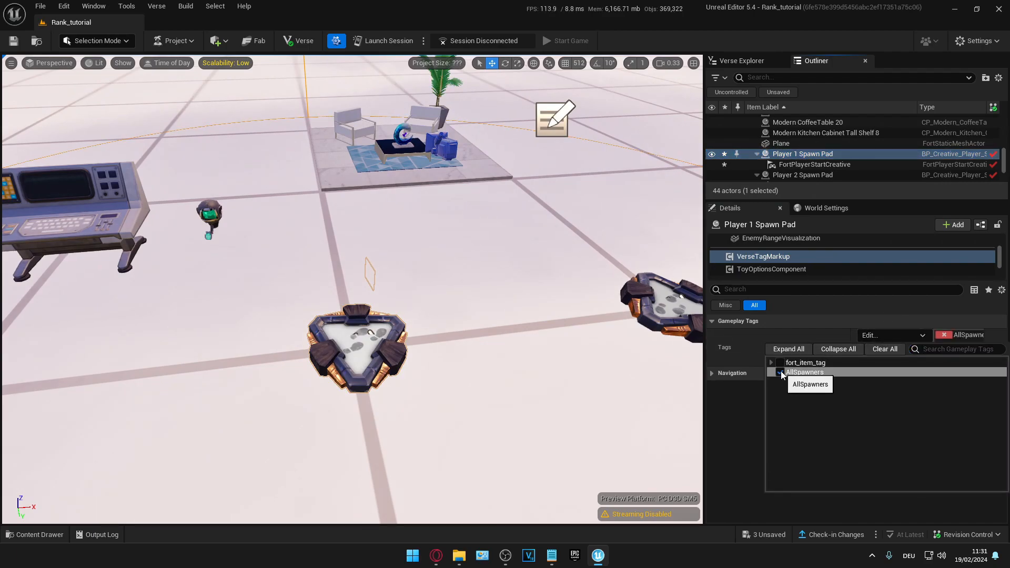
pyautogui.click(739, 433)
# Add a Verse Tag Markup component to Player 2 Spawn Pad and assign it the AllSpawners tag
pyautogui.moveTo(444, 325)
pyautogui.mouseDown(button='right')
pyautogui.moveTo(447, 300)
pyautogui.moveTo(421, 315)
pyautogui.moveTo(444, 325)
pyautogui.mouseUp(button='right')
pyautogui.click(445, 325)
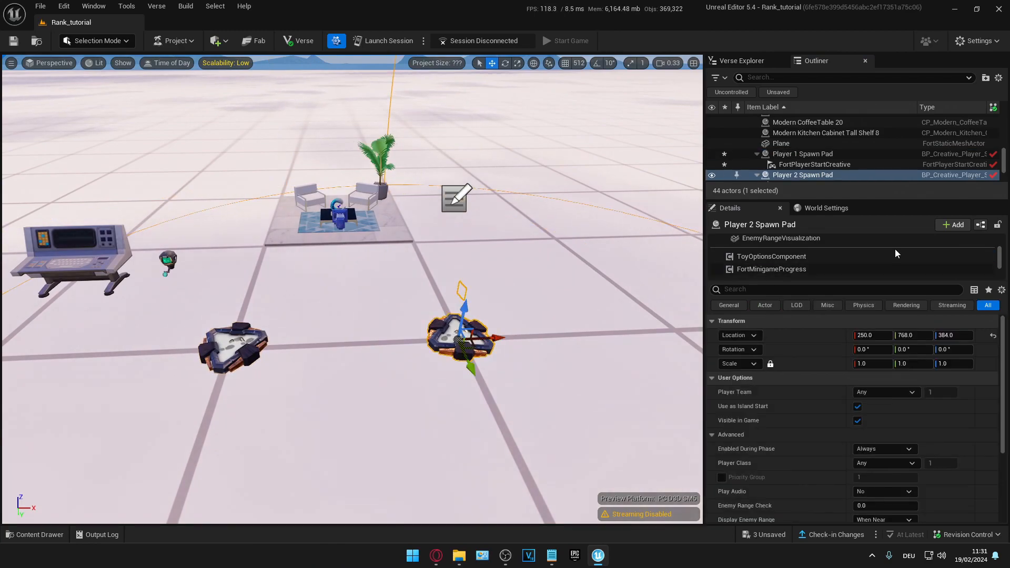
pyautogui.click(954, 226)
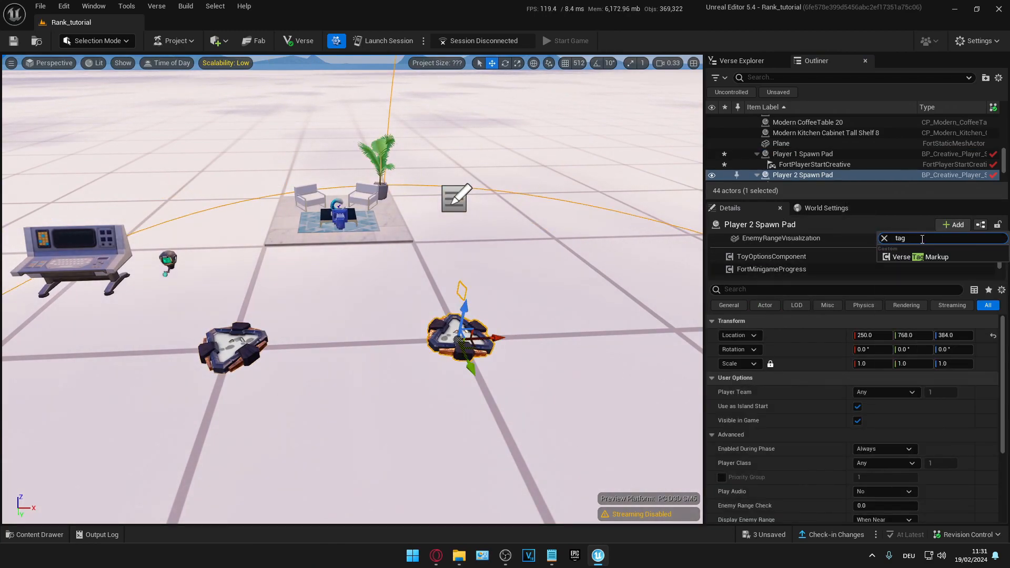
pyautogui.click(925, 257)
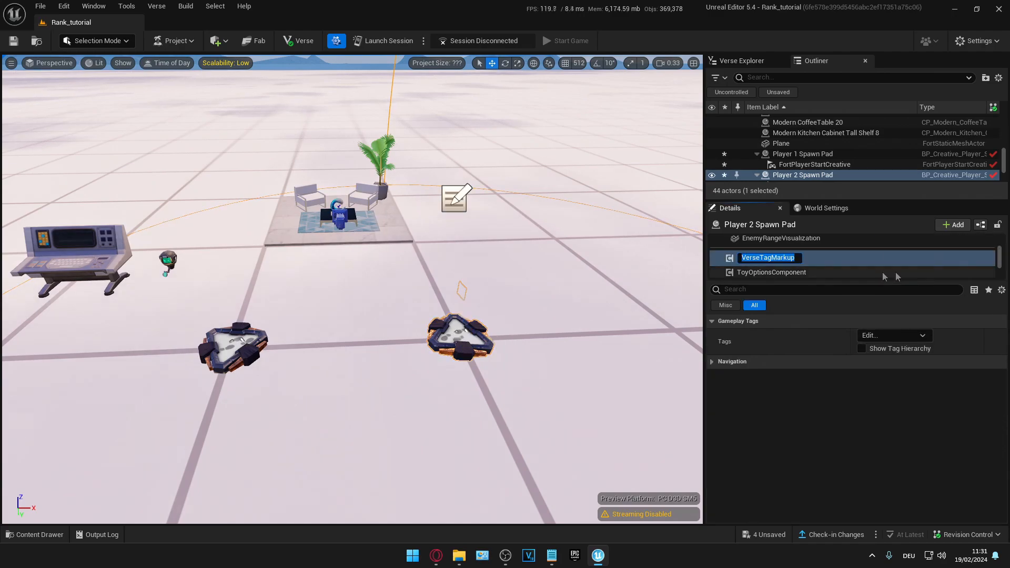
pyautogui.click(879, 335)
pyautogui.click(780, 372)
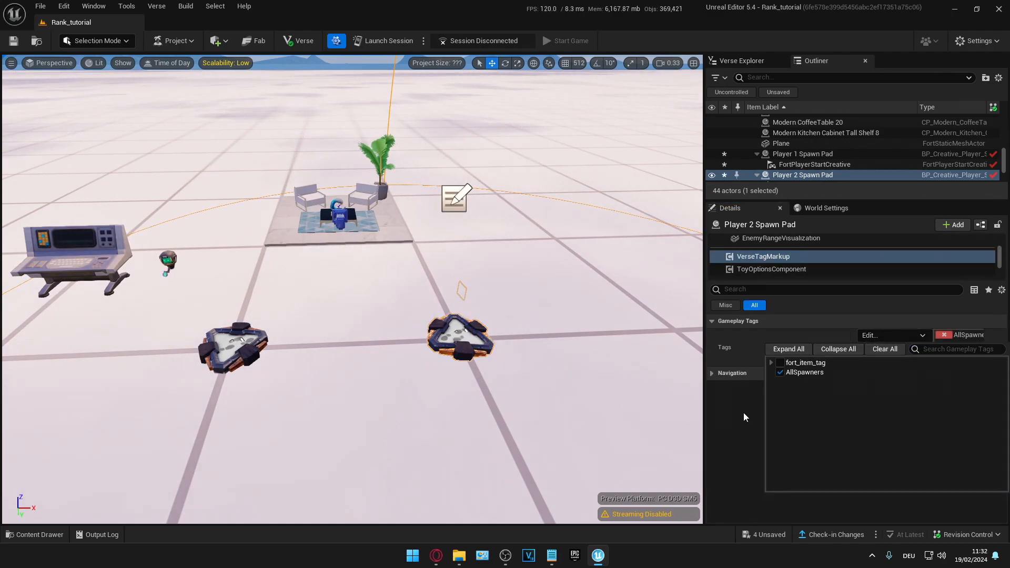
# Check the tag markup component on the Player 1 and Player 2 Spawn Pads and view Player 2's assigned gameplay tag
pyautogui.click(805, 346)
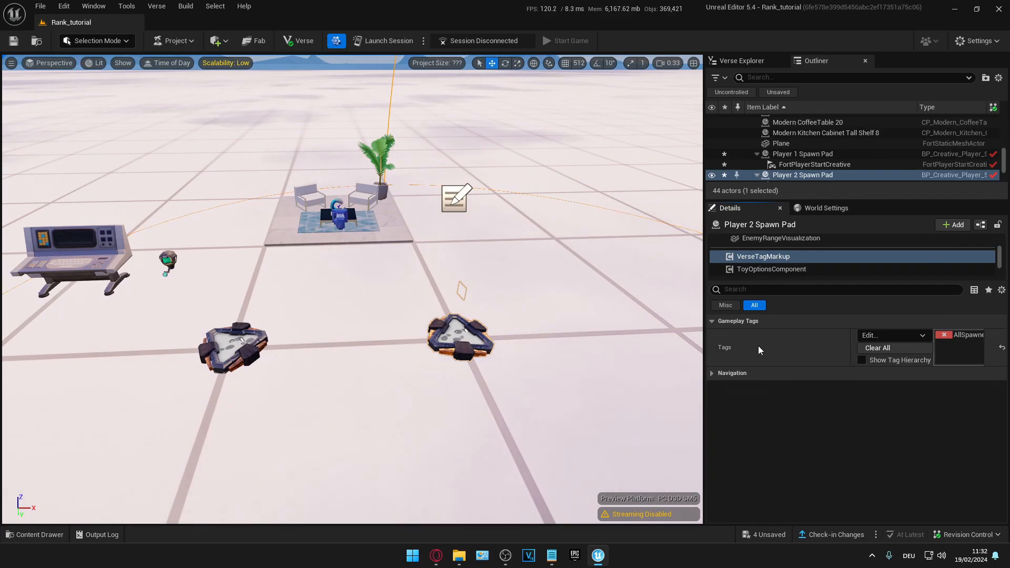
pyautogui.press('f')
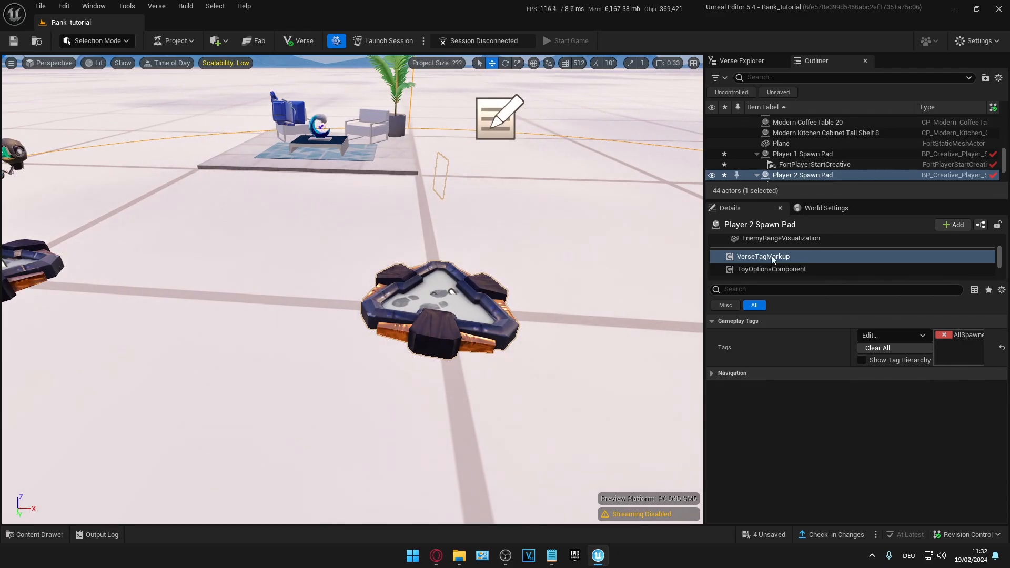
pyautogui.press('s')
pyautogui.moveTo(574, 313); pyautogui.dragTo(525, 316, button='right')
pyautogui.click(387, 284)
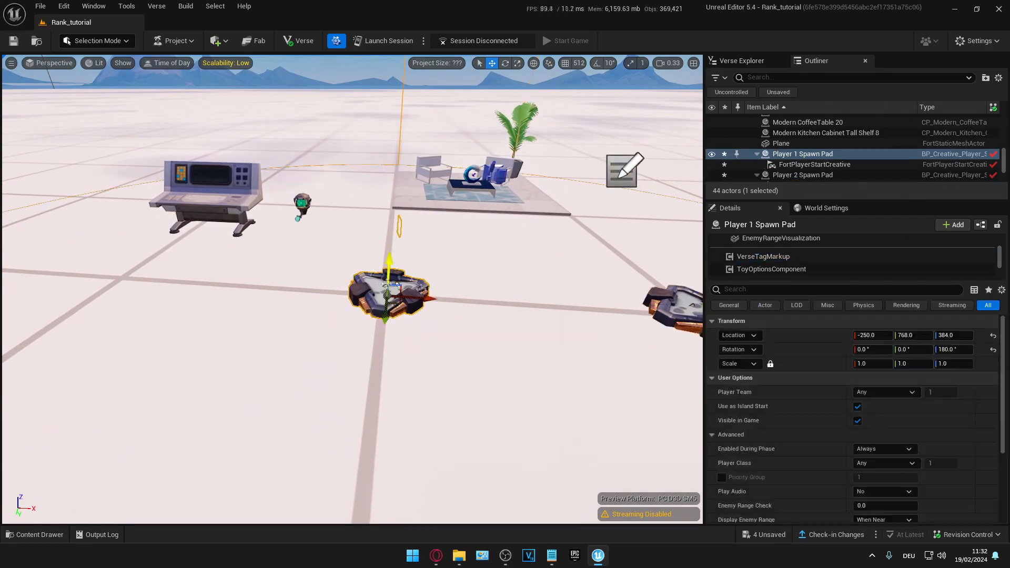
pyautogui.click(678, 311)
pyautogui.click(392, 289)
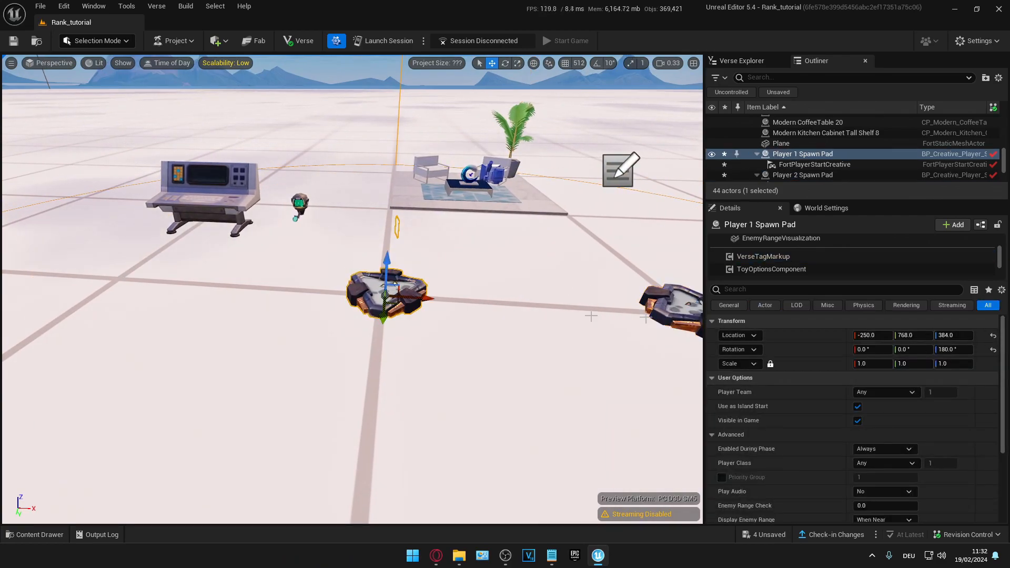
pyautogui.moveTo(521, 370)
pyautogui.mouseDown(button='right')
pyautogui.moveTo(568, 370)
pyautogui.moveTo(474, 310)
pyautogui.moveTo(520, 370)
pyautogui.mouseUp(button='right')
pyautogui.press('s')
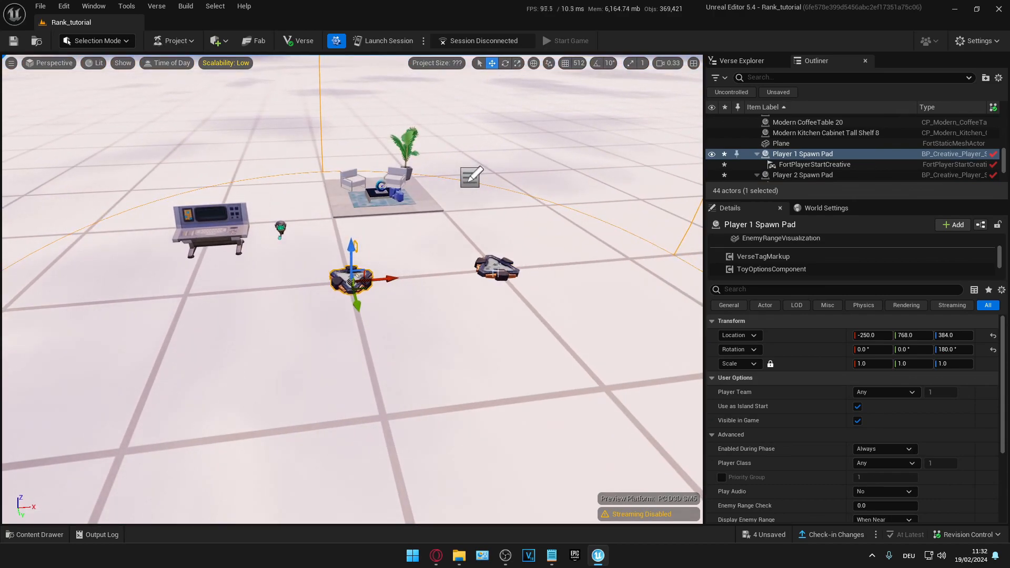
pyautogui.click(498, 272)
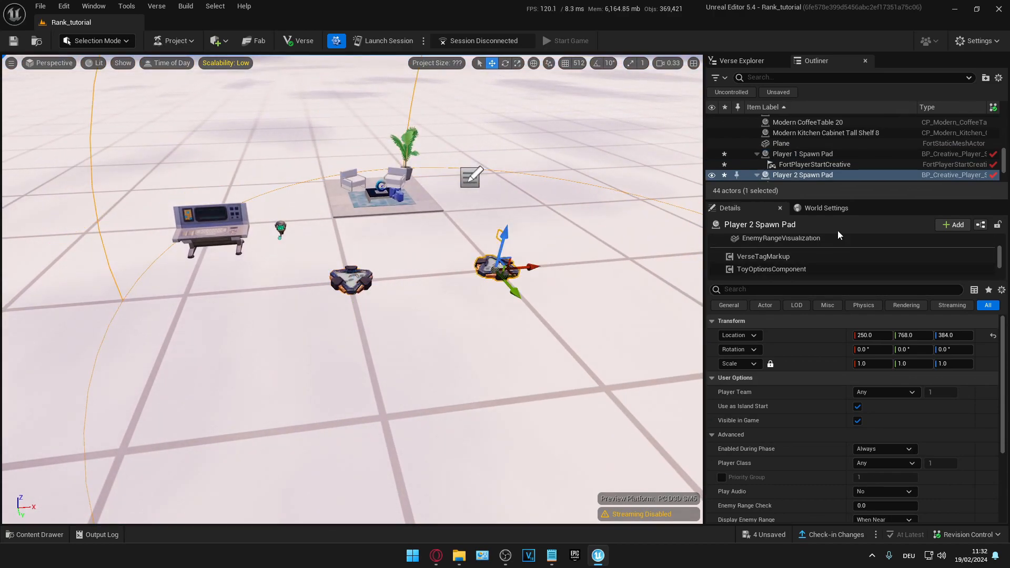
pyautogui.click(776, 257)
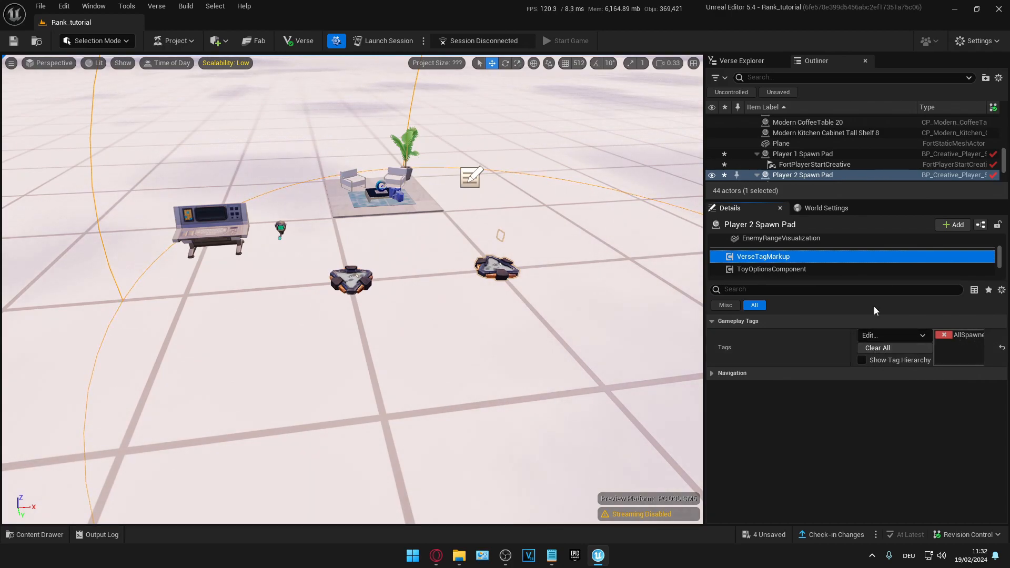
# Save all unsaved changes in the Rank_tutorial project
pyautogui.click(41, 7)
pyautogui.click(79, 113)
pyautogui.moveTo(446, 320); pyautogui.dragTo(376, 314, button='right')
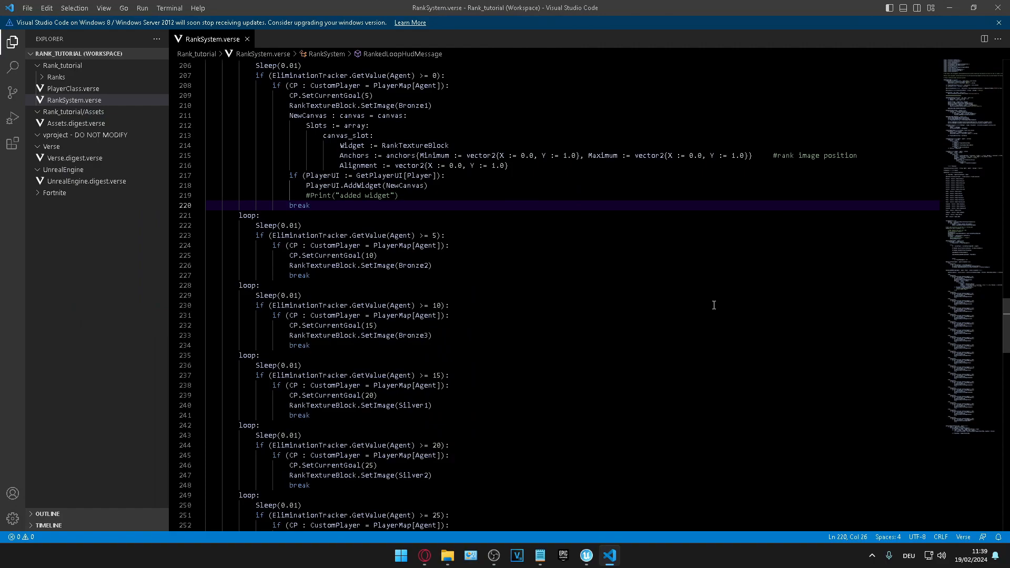
# In Visual Studio Code, examine the Anchors and Alignment lines of the rank image's canvas slot in RankSystem.verse
pyautogui.moveTo(335, 155); pyautogui.dragTo(874, 156)
pyautogui.click(366, 155)
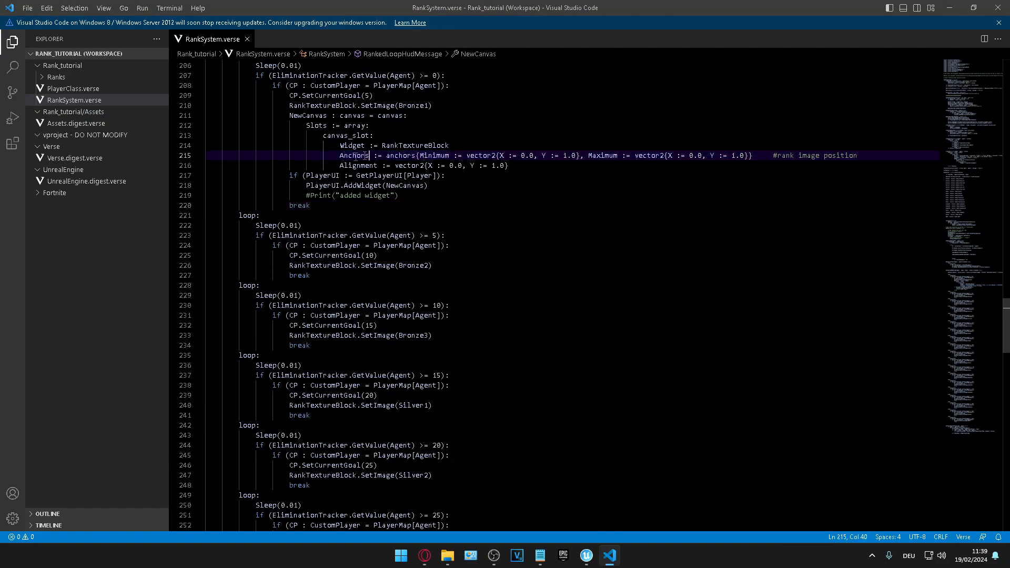
pyautogui.moveTo(340, 165); pyautogui.dragTo(479, 165)
pyautogui.click(521, 166)
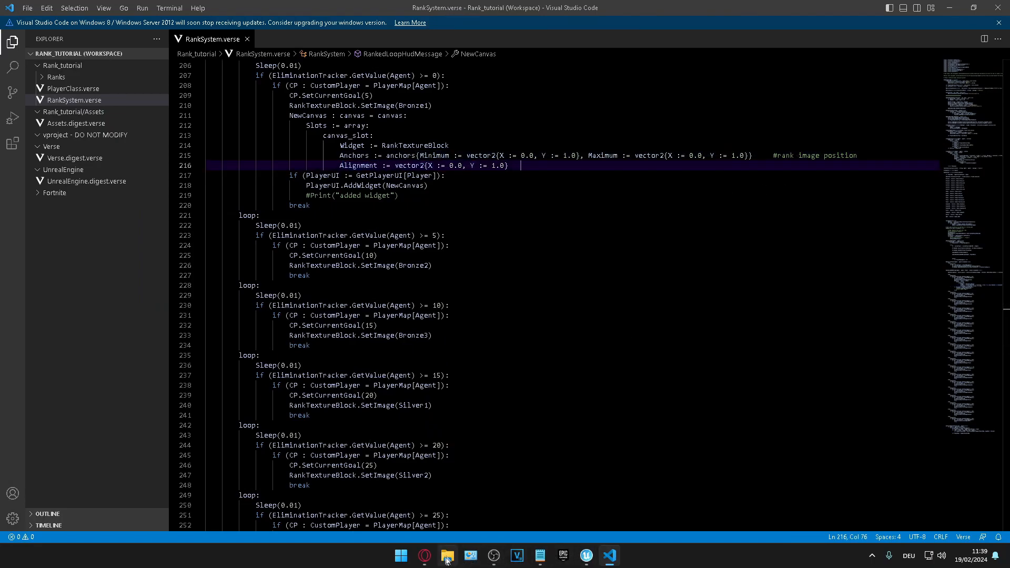
# Find the widget-positioning documentation link in RankSystem.verse's opening comments and switch to that page in the Opera browser
pyautogui.scroll(20, 526, 255)
pyautogui.scroll(20, 389, 255)
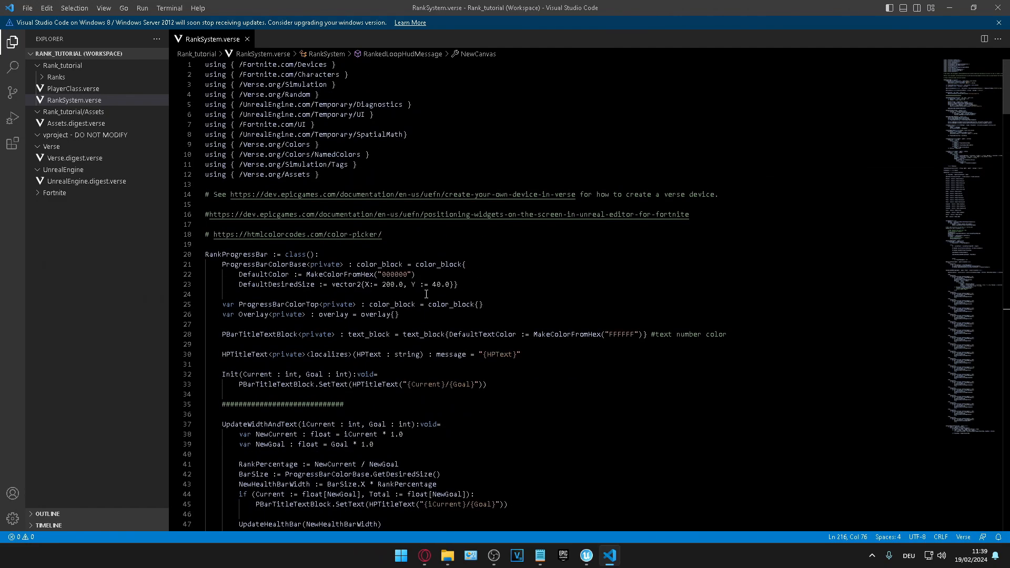
pyautogui.moveTo(691, 214); pyautogui.dragTo(214, 219)
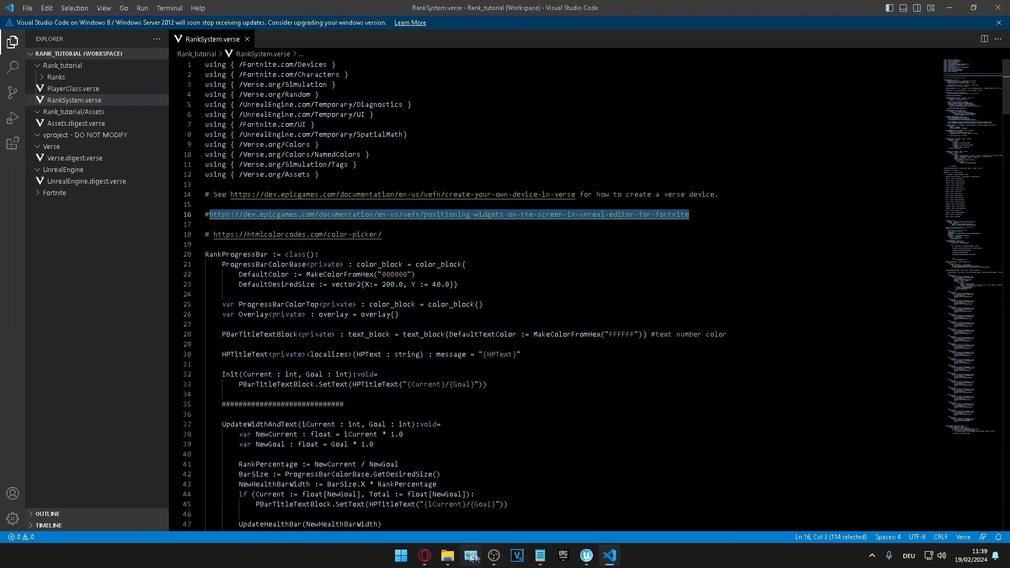
pyautogui.click(424, 555)
pyautogui.click(82, 10)
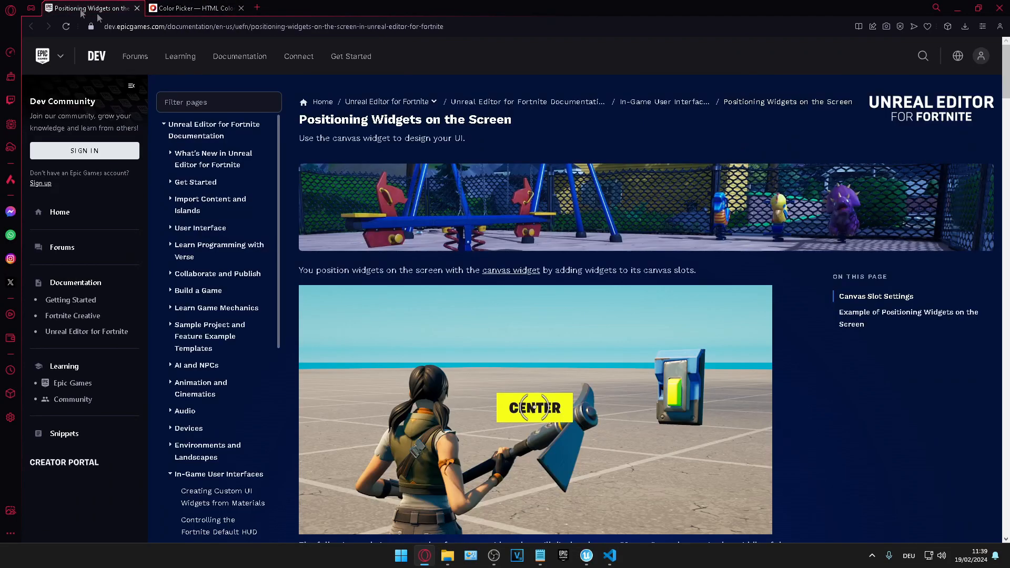
# Examine the Positioning Widgets on the Screen article, including its alignment and anchor illustrations, screen position example and canvas slot code
pyautogui.scroll(-2, 516, 260)
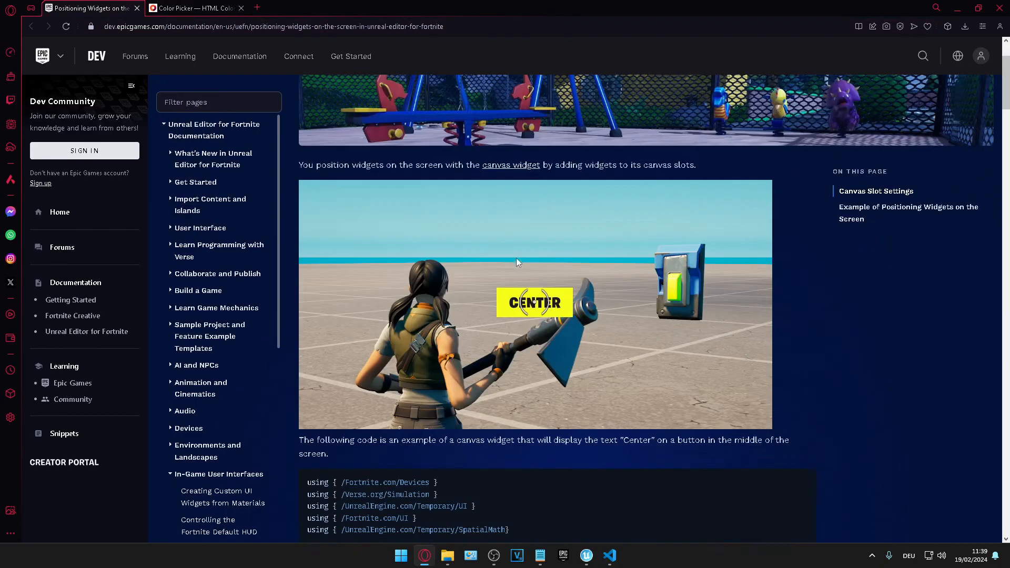
pyautogui.scroll(-4, 529, 278)
pyautogui.scroll(6, 702, 256)
pyautogui.scroll(-15, 633, 264)
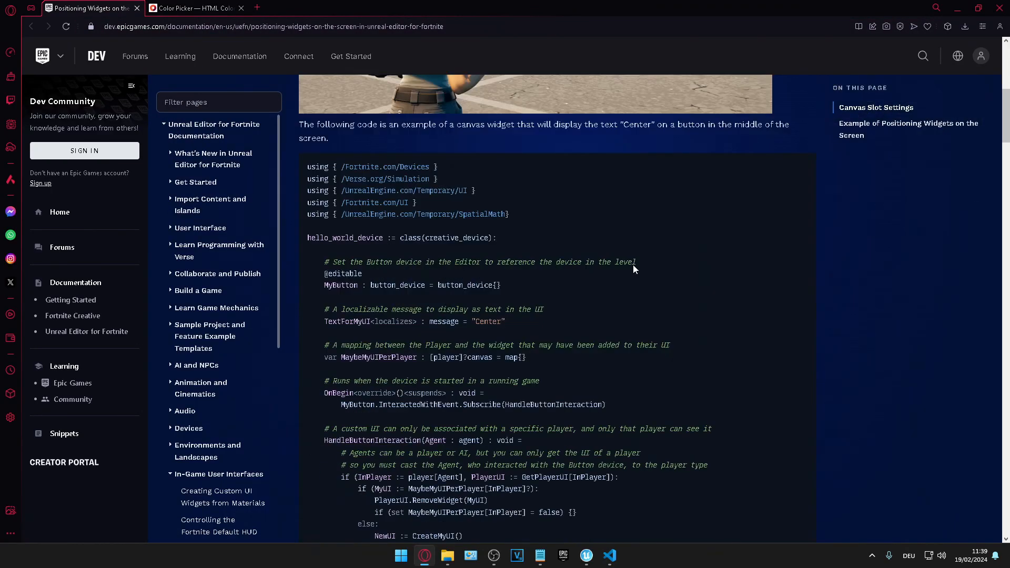
pyautogui.scroll(-20, 616, 271)
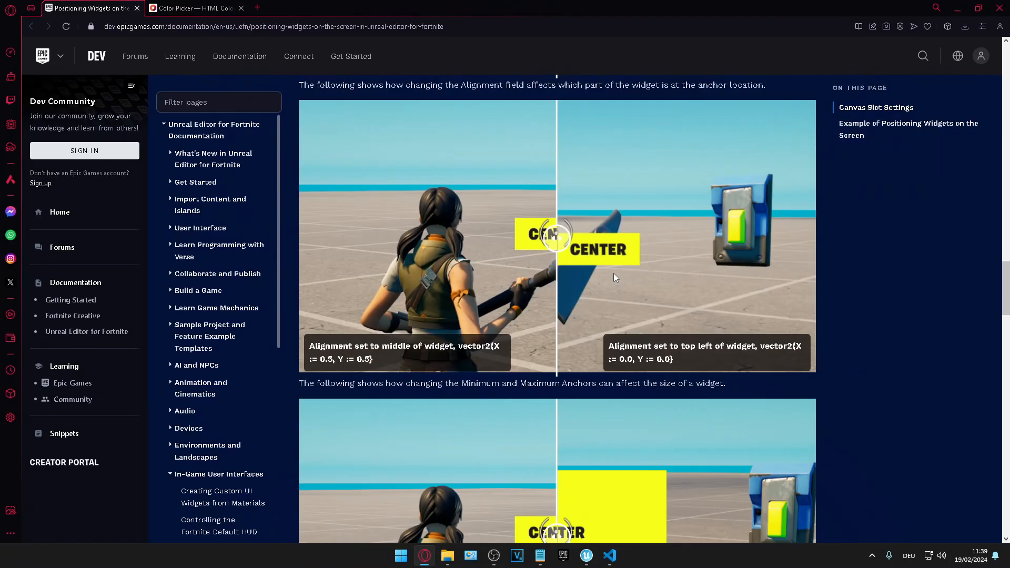
pyautogui.scroll(-6, 611, 279)
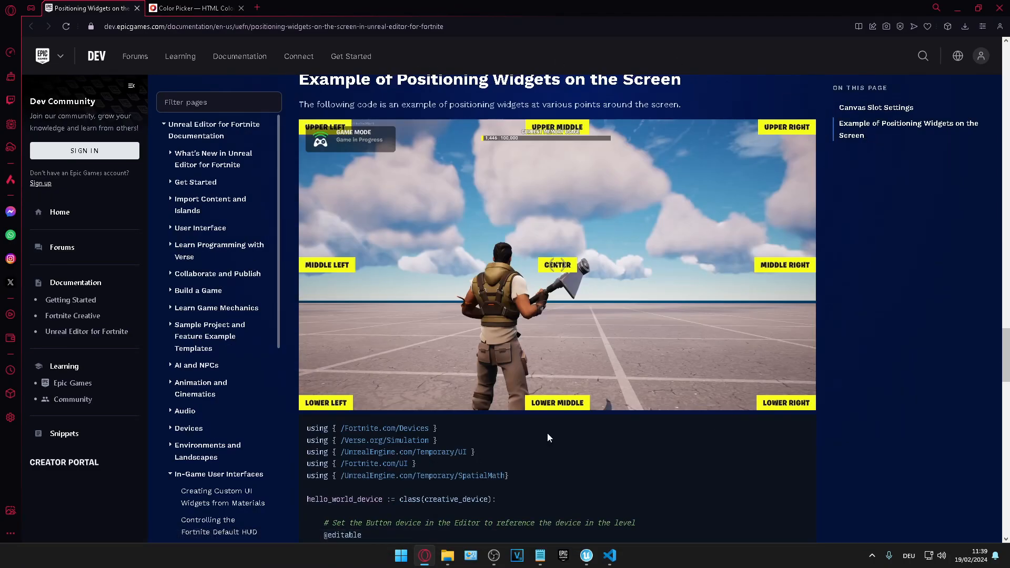
pyautogui.scroll(-3, 529, 281)
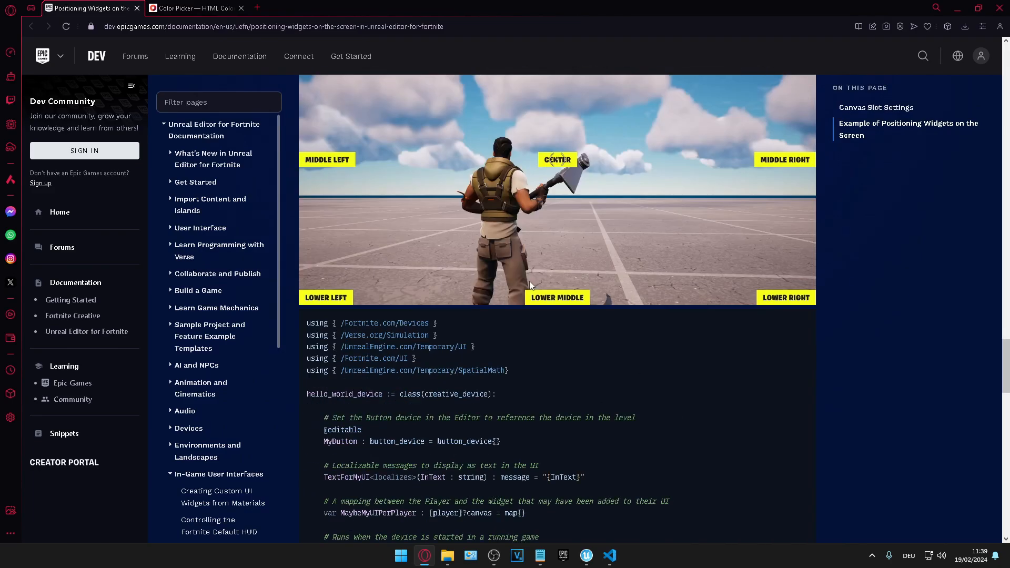
pyautogui.scroll(5, 603, 260)
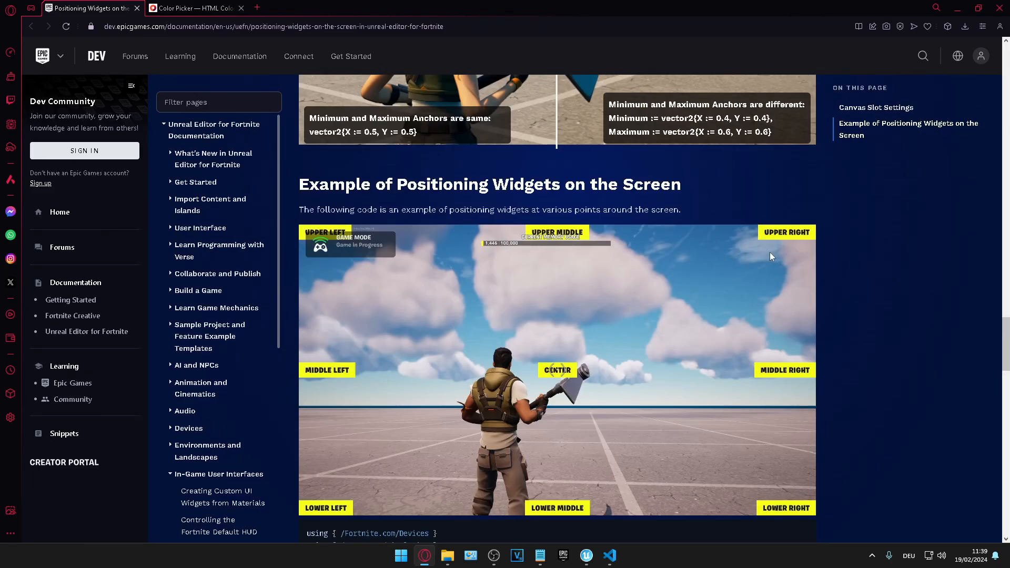
pyautogui.scroll(-3, 770, 256)
pyautogui.scroll(2, 788, 219)
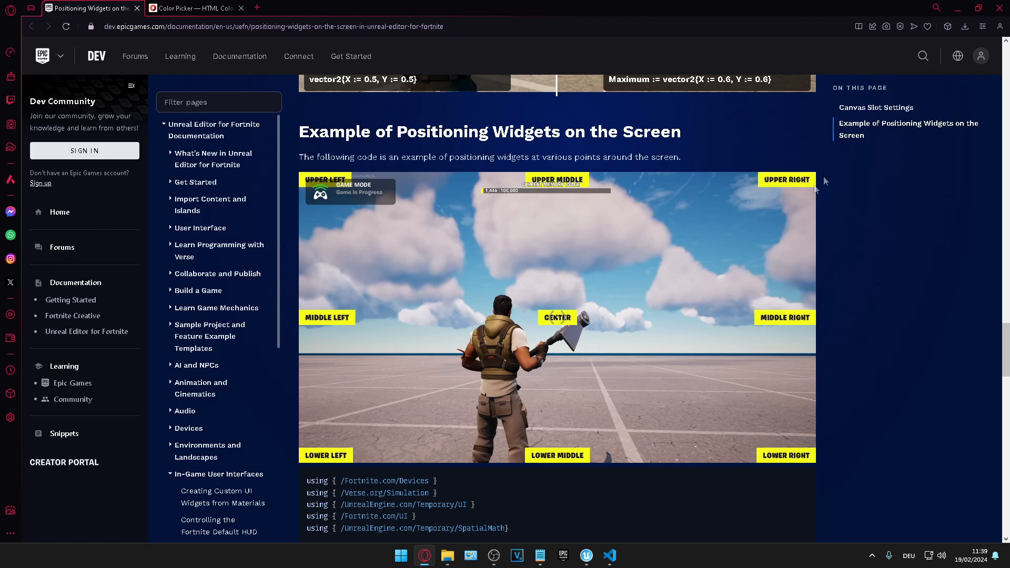
pyautogui.scroll(-8, 516, 262)
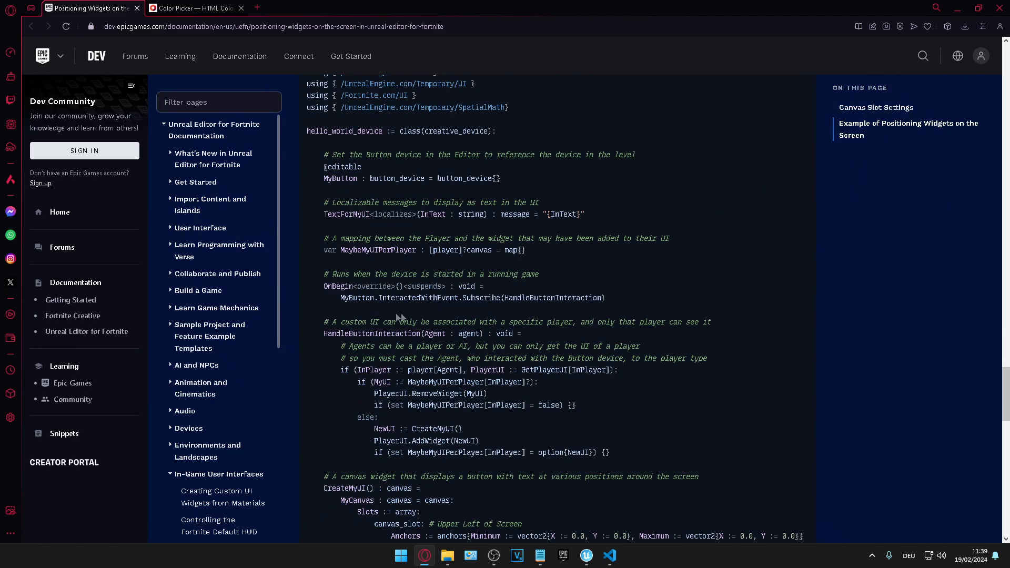
pyautogui.scroll(-7, 401, 315)
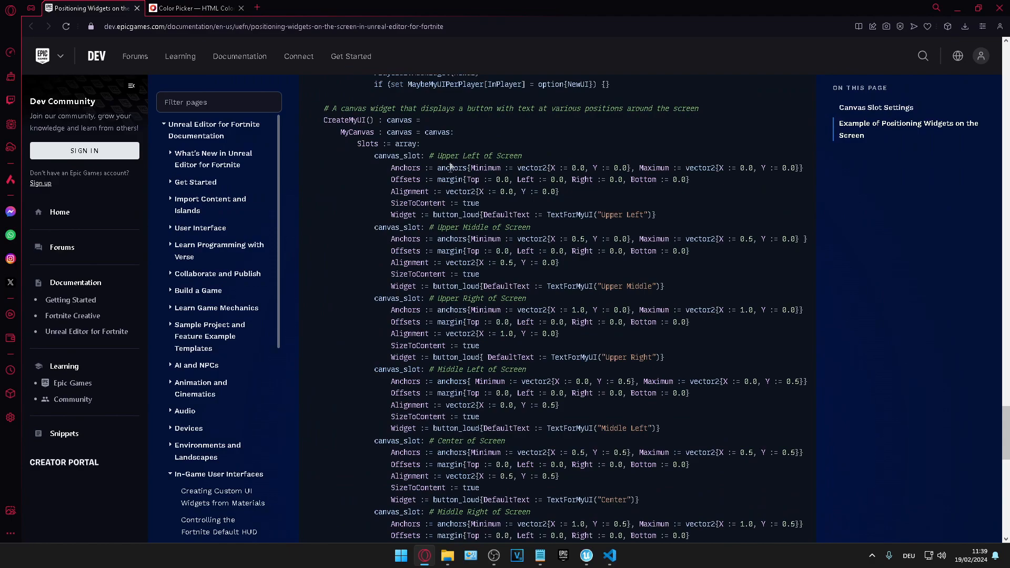
# Examine the anchor X and Y values in the Upper Right of Screen canvas slot example
pyautogui.moveTo(445, 296); pyautogui.dragTo(527, 298)
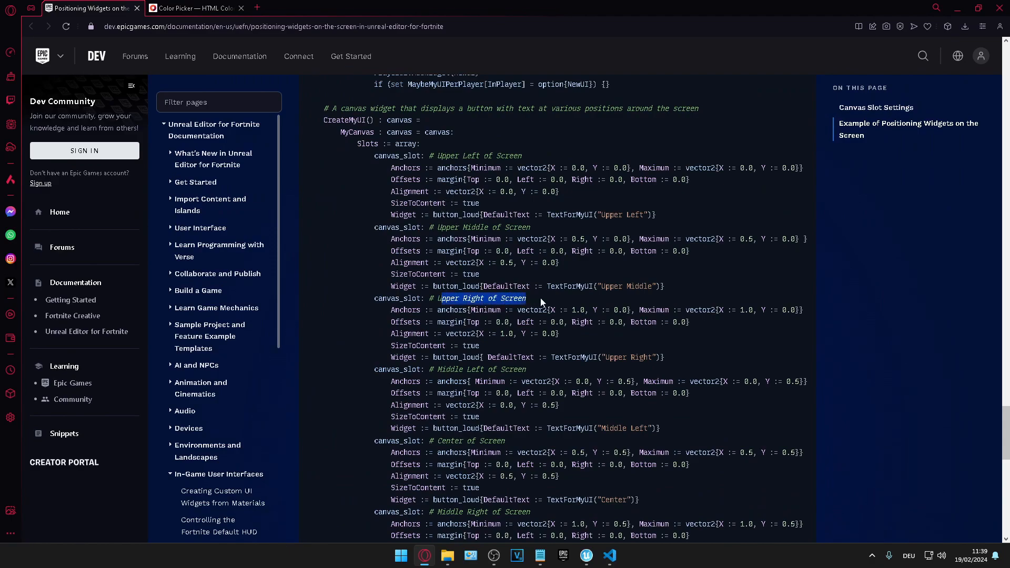
pyautogui.click(391, 313)
pyautogui.moveTo(391, 314); pyautogui.dragTo(520, 318)
pyautogui.moveTo(598, 314); pyautogui.dragTo(812, 309)
pyautogui.click(639, 318)
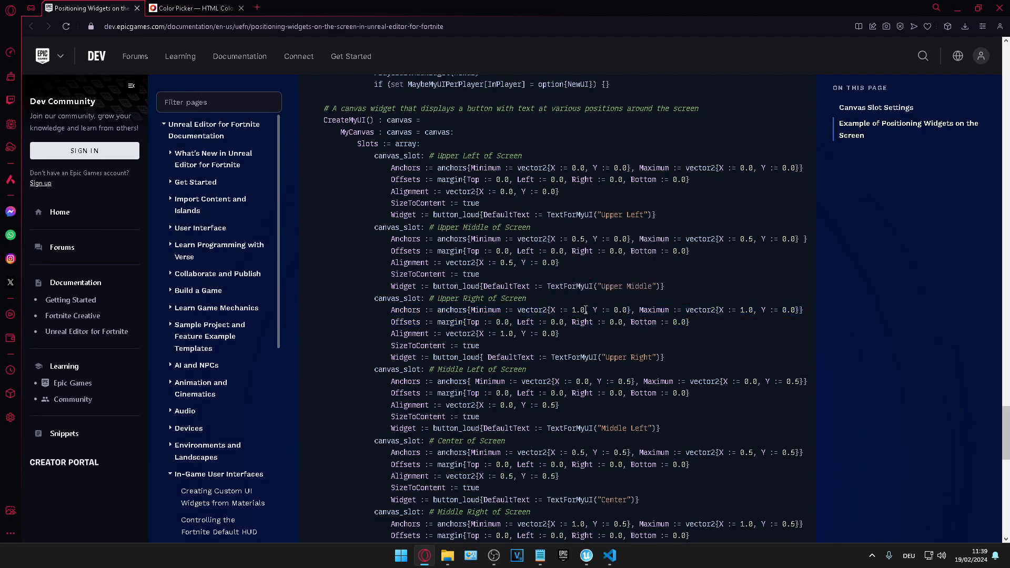
pyautogui.moveTo(594, 310); pyautogui.dragTo(814, 314)
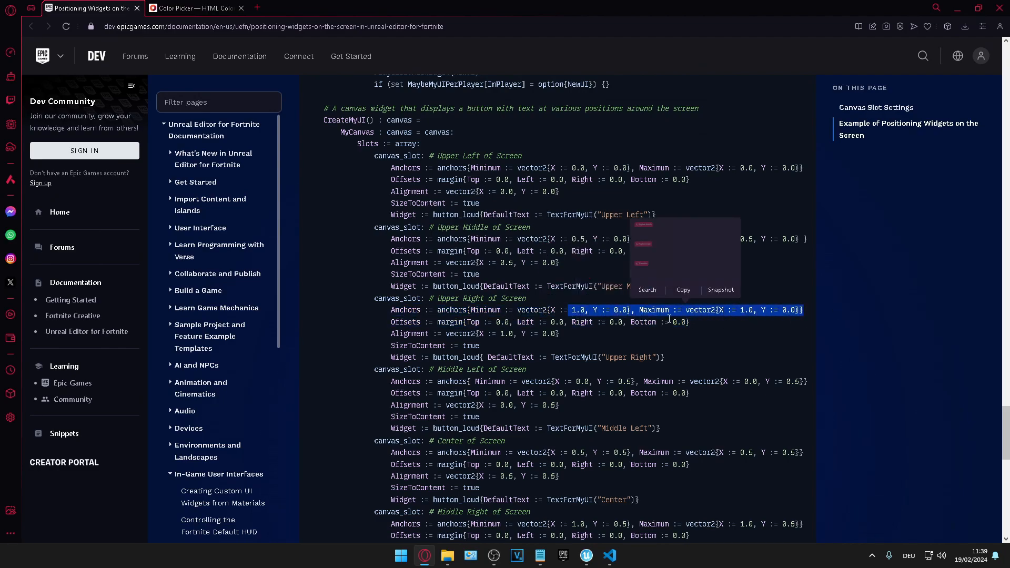
pyautogui.click(573, 310)
pyautogui.doubleClick(573, 311)
pyautogui.moveTo(613, 310); pyautogui.dragTo(631, 311)
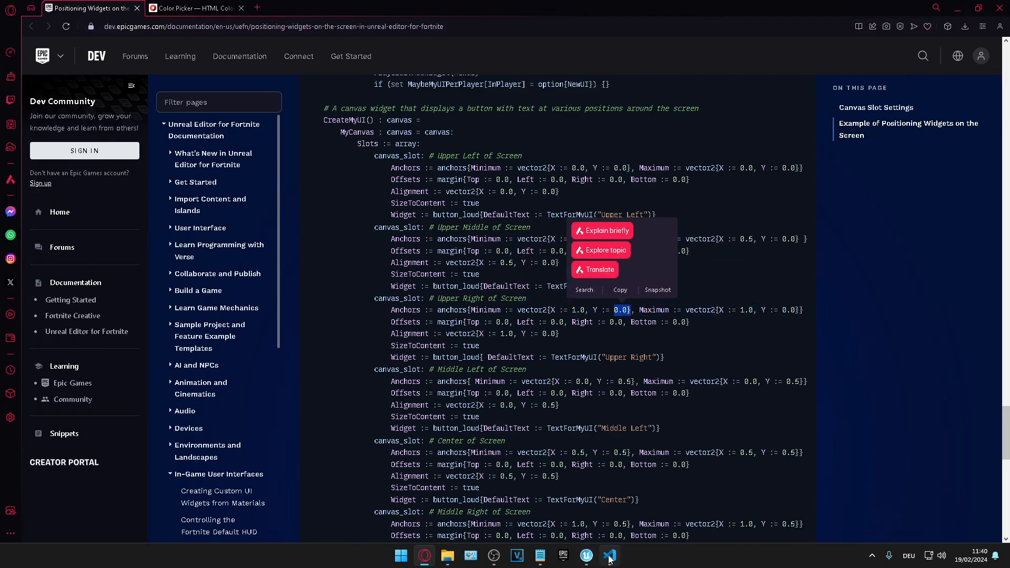
# Switch back to Visual Studio Code and locate the Minimum anchor's X value for the rank image in RankSystem.verse
pyautogui.moveTo(613, 560)
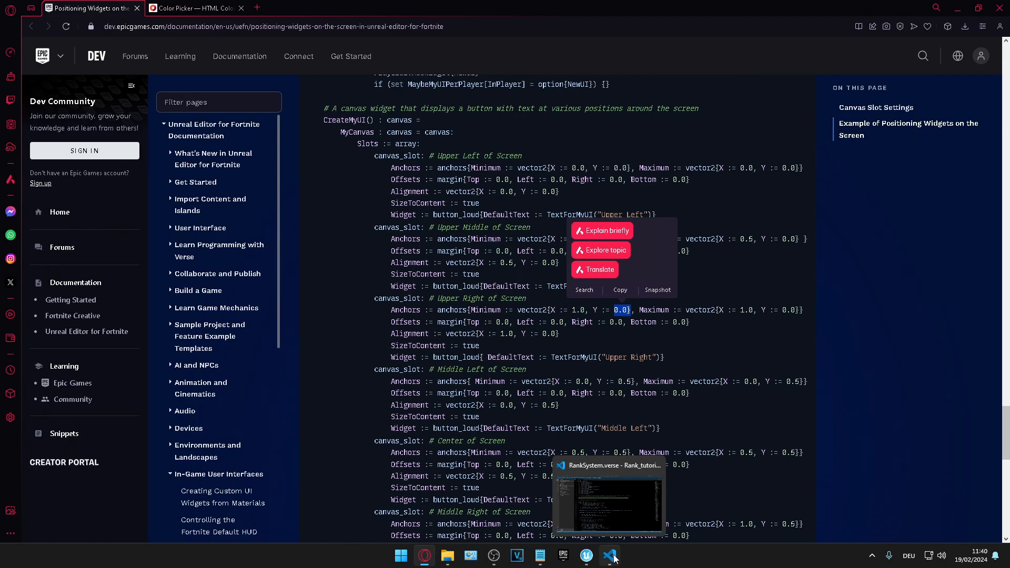
pyautogui.click(610, 555)
pyautogui.scroll(-20, 562, 266)
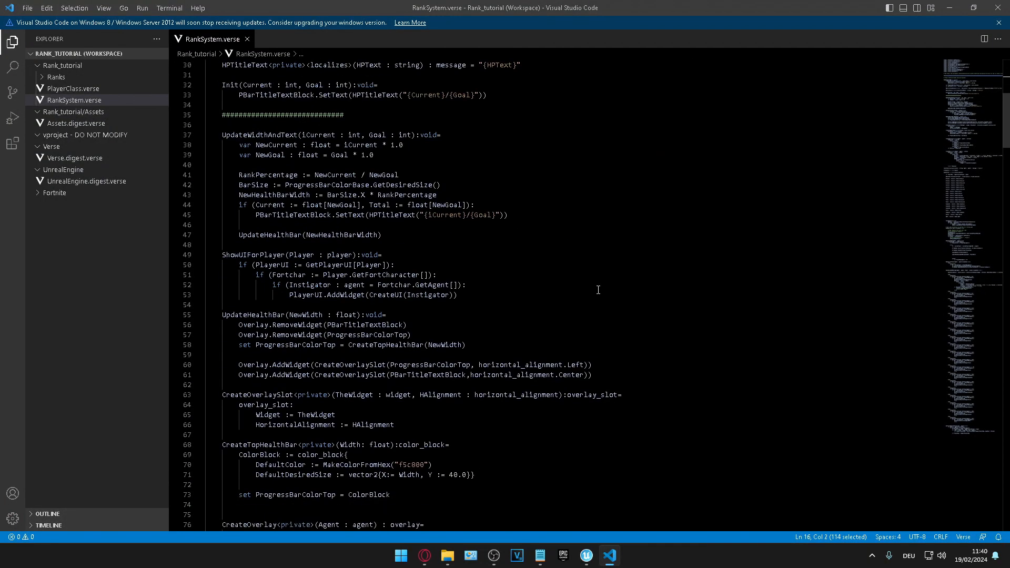
pyautogui.scroll(-20, 574, 323)
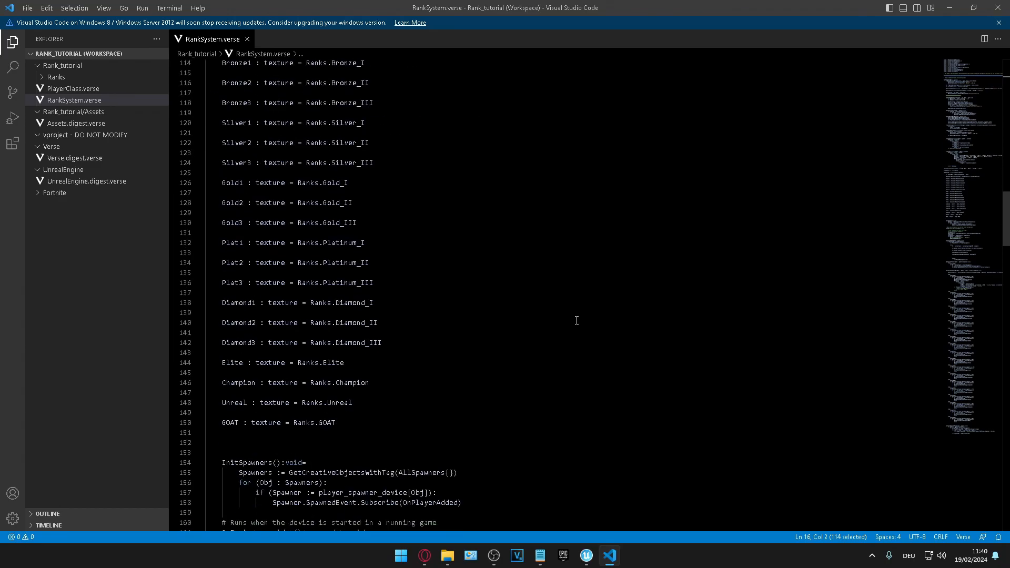
pyautogui.scroll(-3, 581, 324)
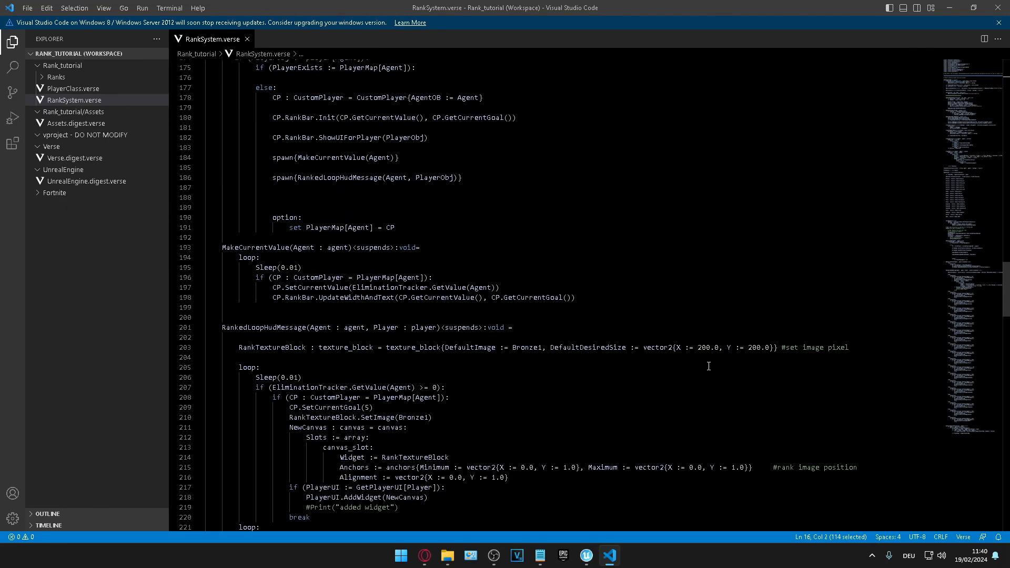
pyautogui.scroll(-3, 451, 299)
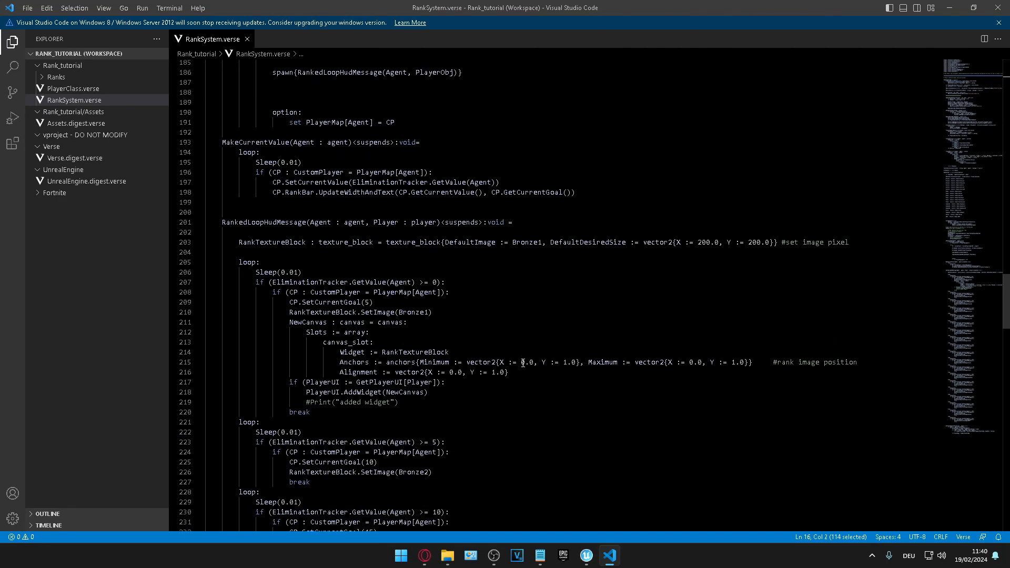
pyautogui.click(526, 362)
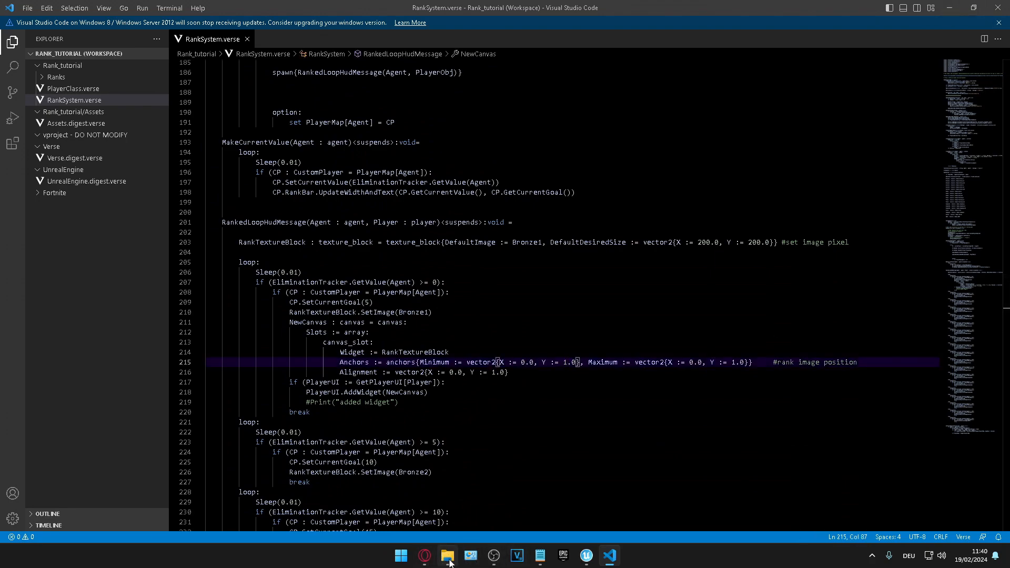
# Switch to Unreal Editor and create a Widget Blueprint in the Rank_tutorial Content folder
pyautogui.click(586, 555)
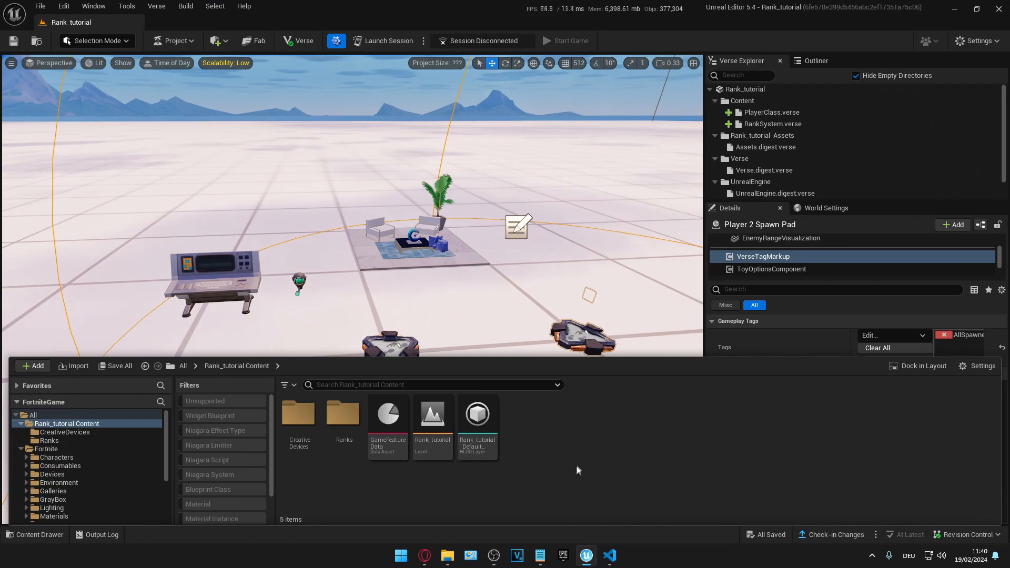
pyautogui.rightClick(576, 464)
pyautogui.moveTo(631, 445)
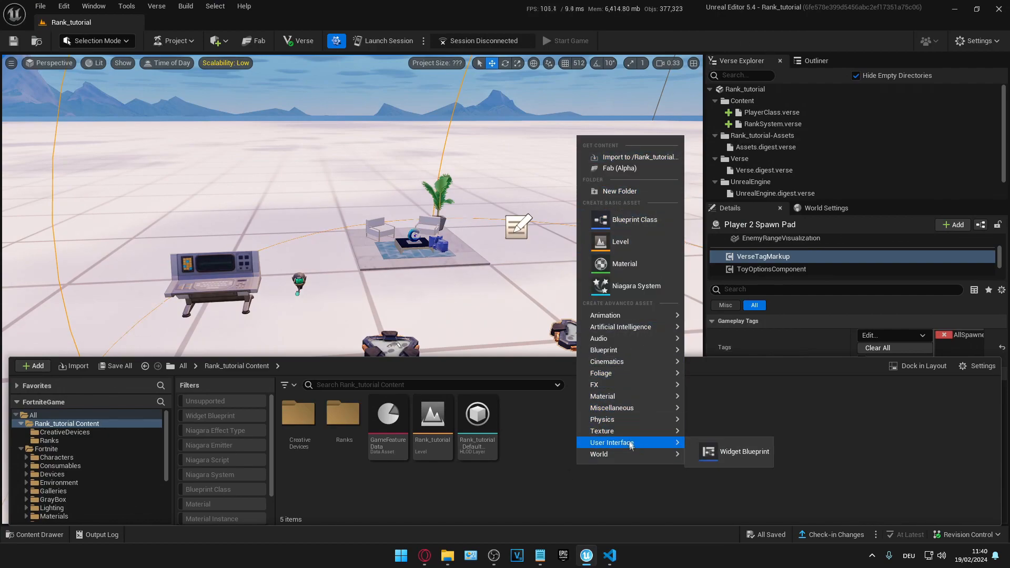
pyautogui.click(734, 453)
pyautogui.click(461, 201)
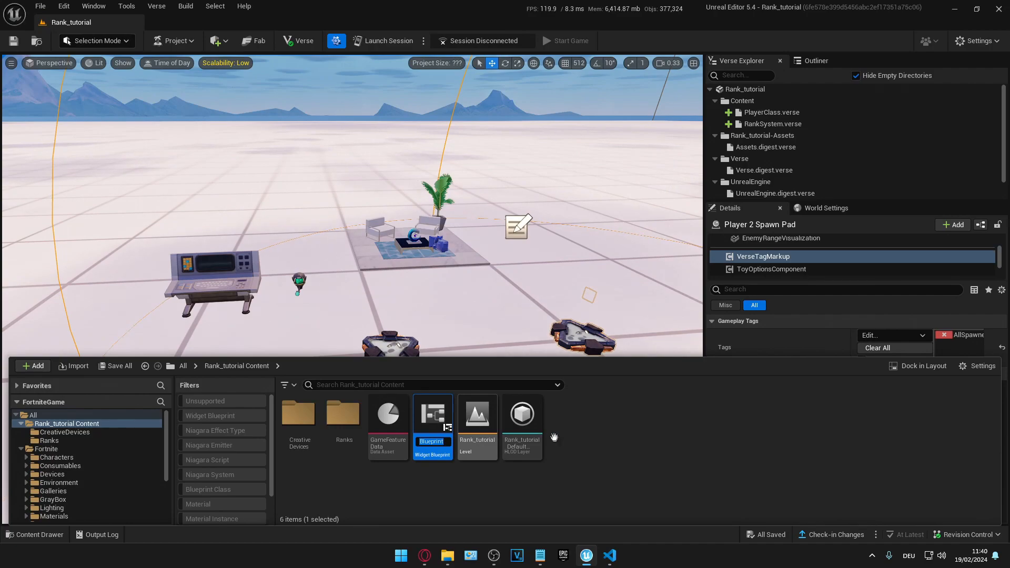
# Accept the default name for the new widget blueprint, open it and add a Canvas Panel
pyautogui.press('Return')
pyautogui.press('Return')
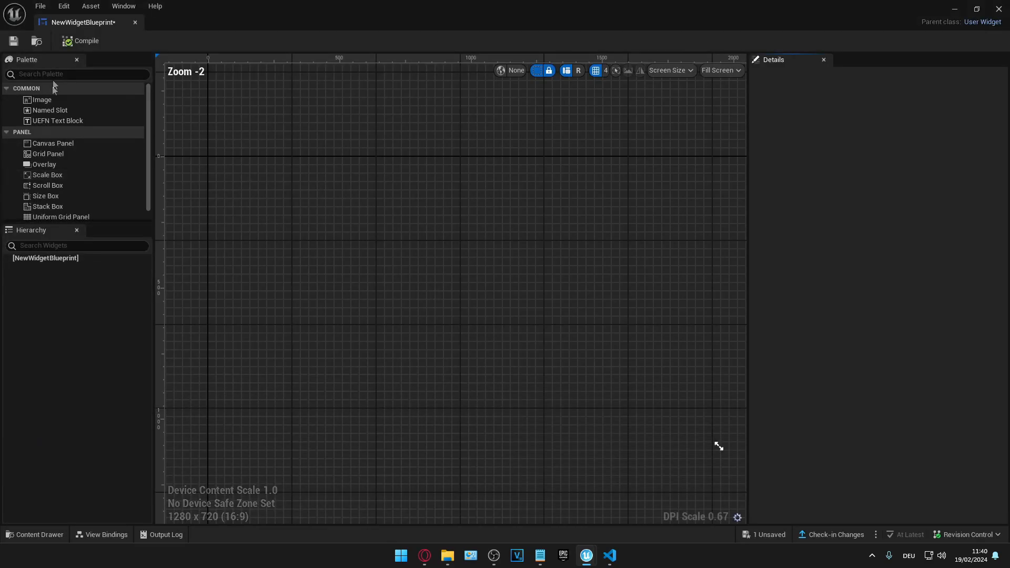
pyautogui.moveTo(58, 143); pyautogui.dragTo(288, 201)
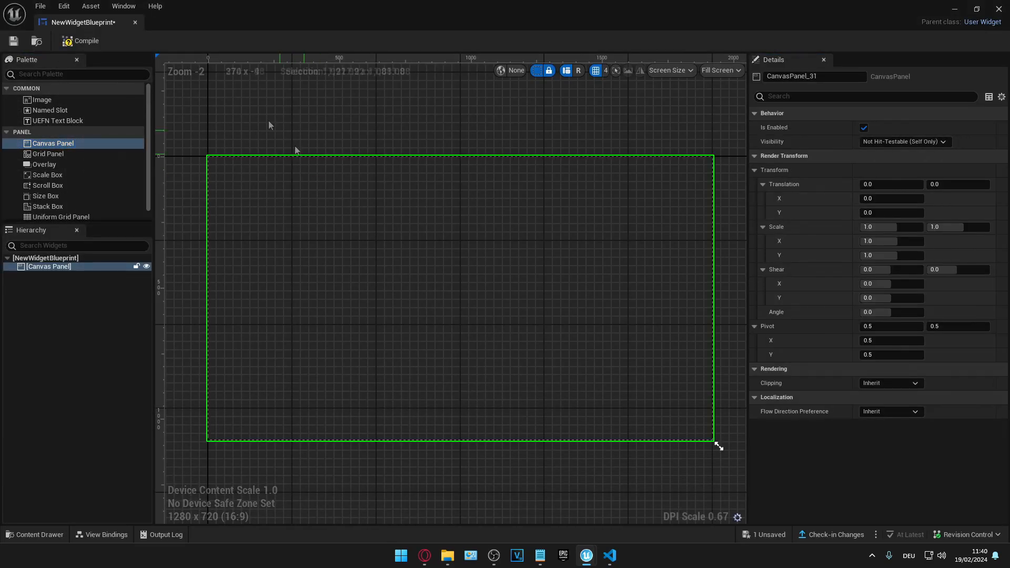
# Place the Bronze_I texture from the Ranks folder on the canvas panel as an image
pyautogui.click(37, 534)
pyautogui.doubleClick(359, 383)
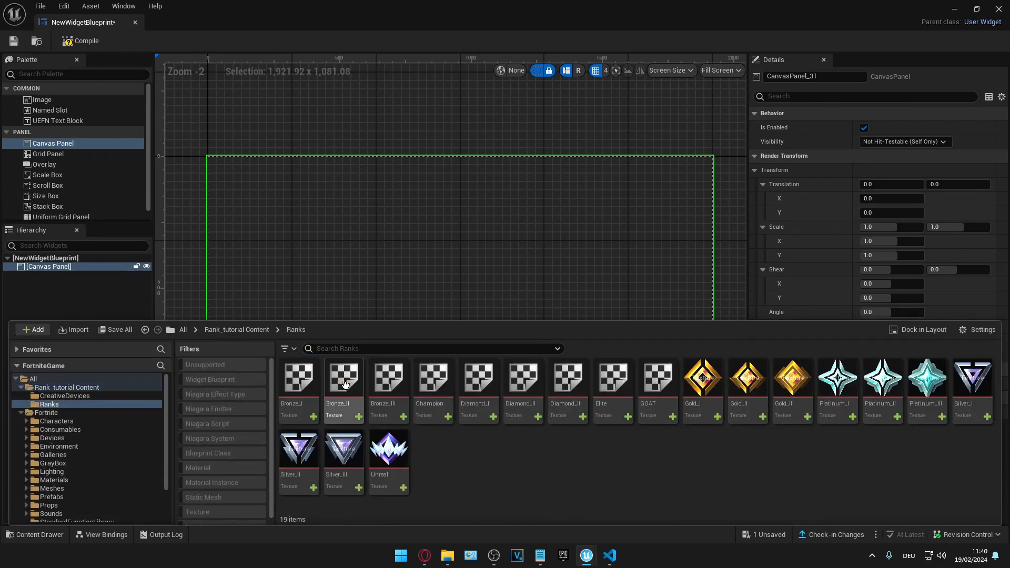
pyautogui.moveTo(296, 378); pyautogui.dragTo(594, 220)
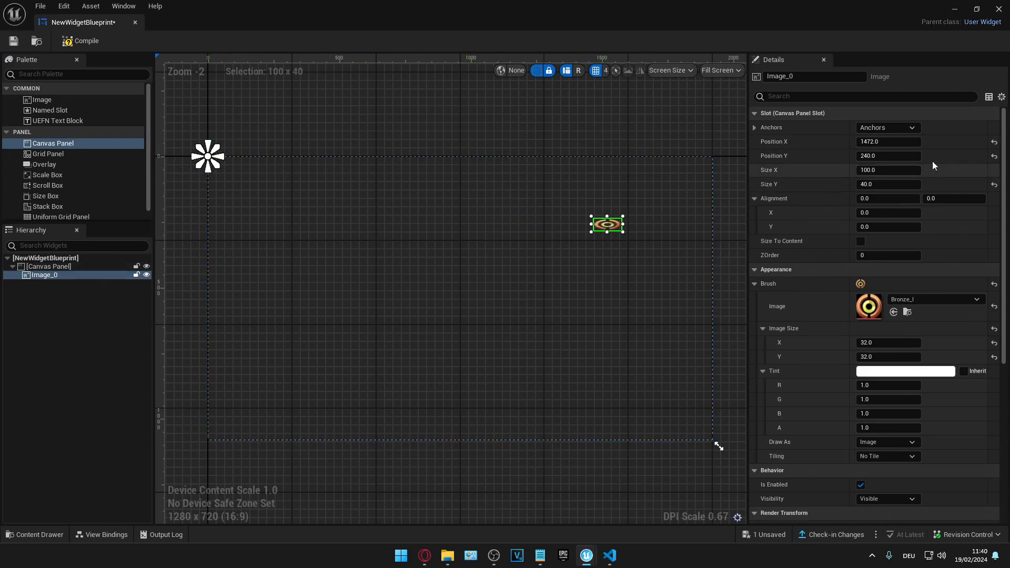
# Try the top-left, bottom-right and centre anchor presets on the Bronze_I image
pyautogui.click(893, 127)
pyautogui.click(876, 146)
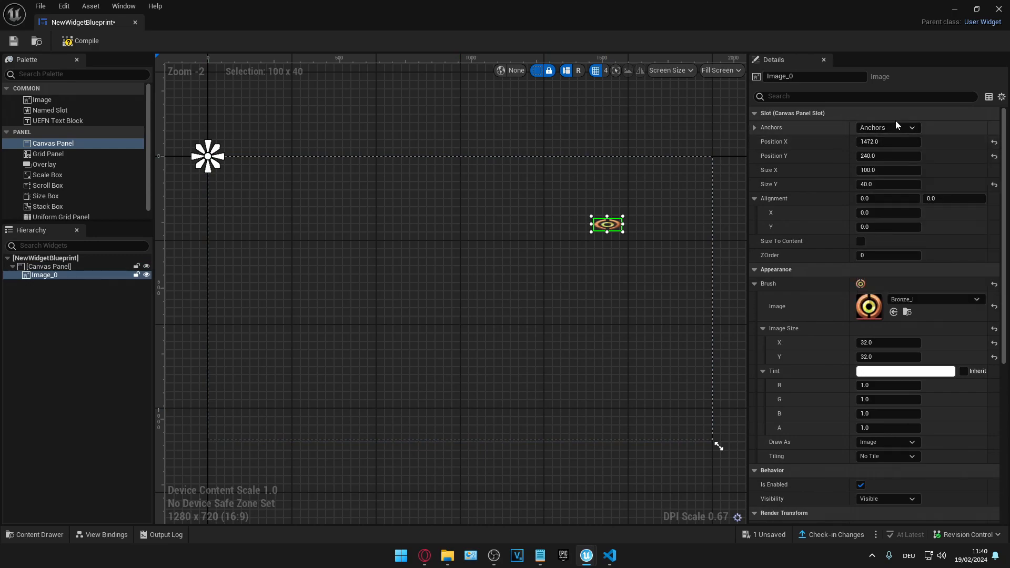
pyautogui.click(883, 130)
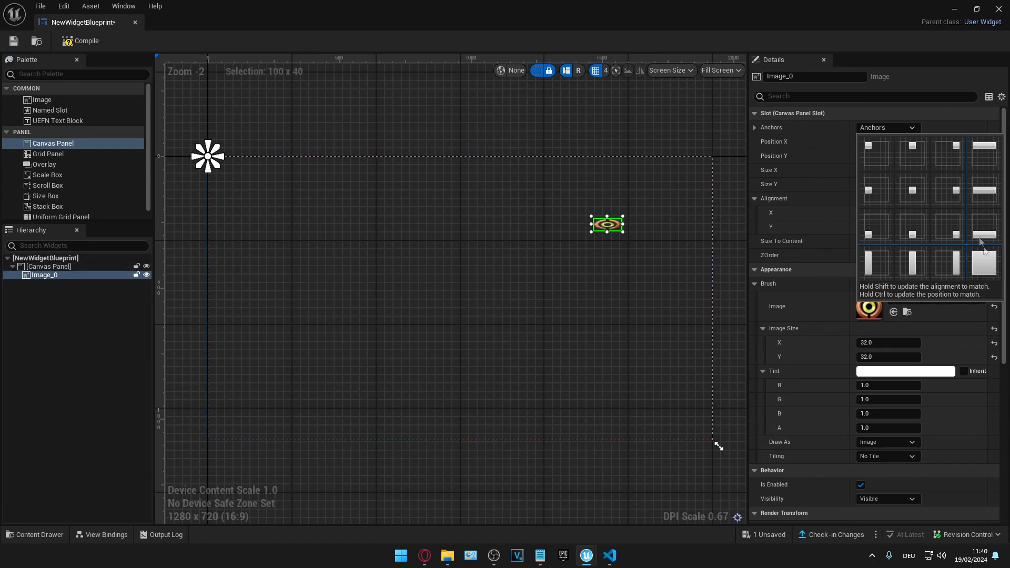
pyautogui.click(950, 225)
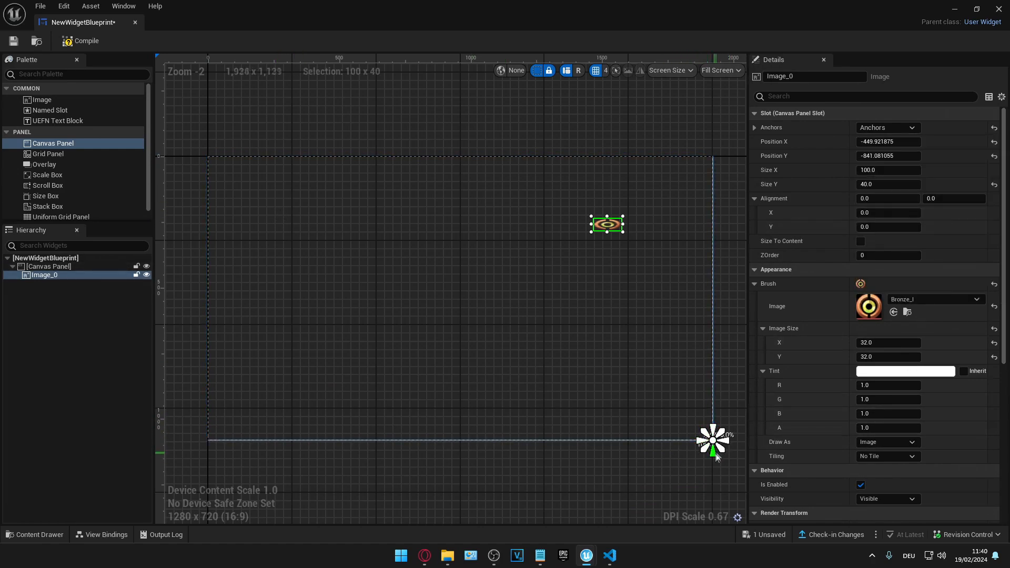
pyautogui.click(887, 128)
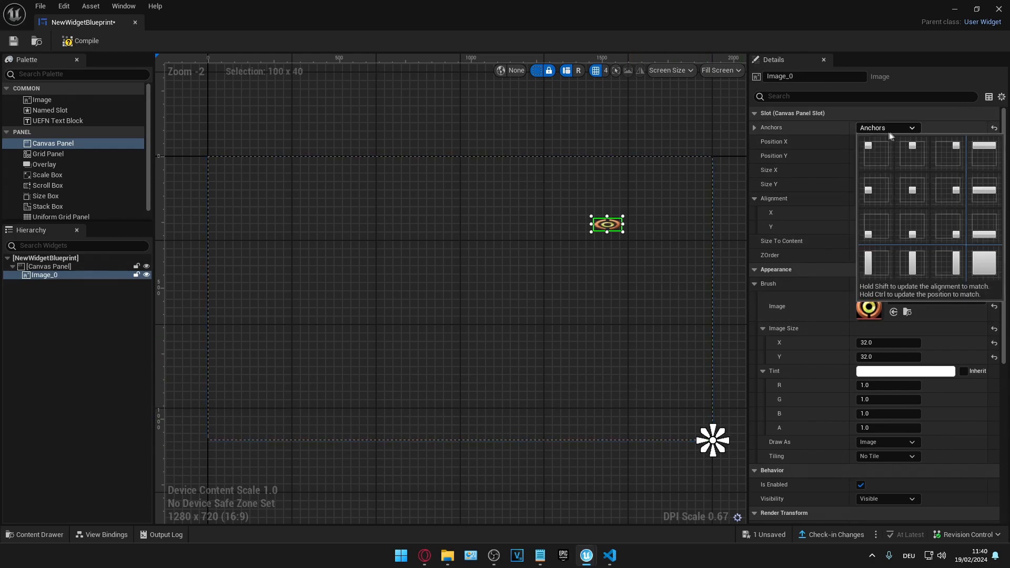
pyautogui.click(922, 182)
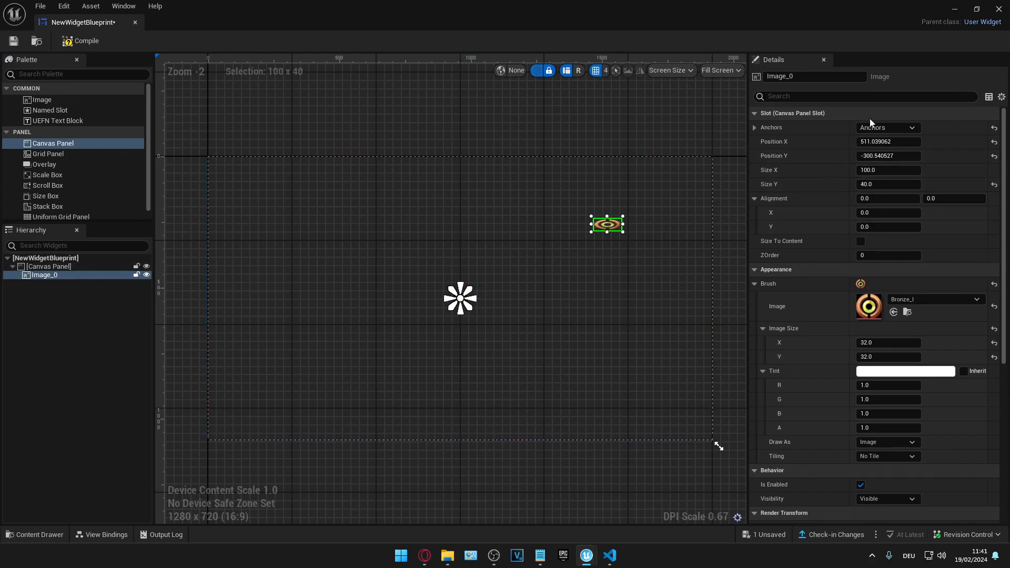
# Switch to the browser and examine the anchor values in the Lower Middle of Screen canvas slot example
pyautogui.click(424, 554)
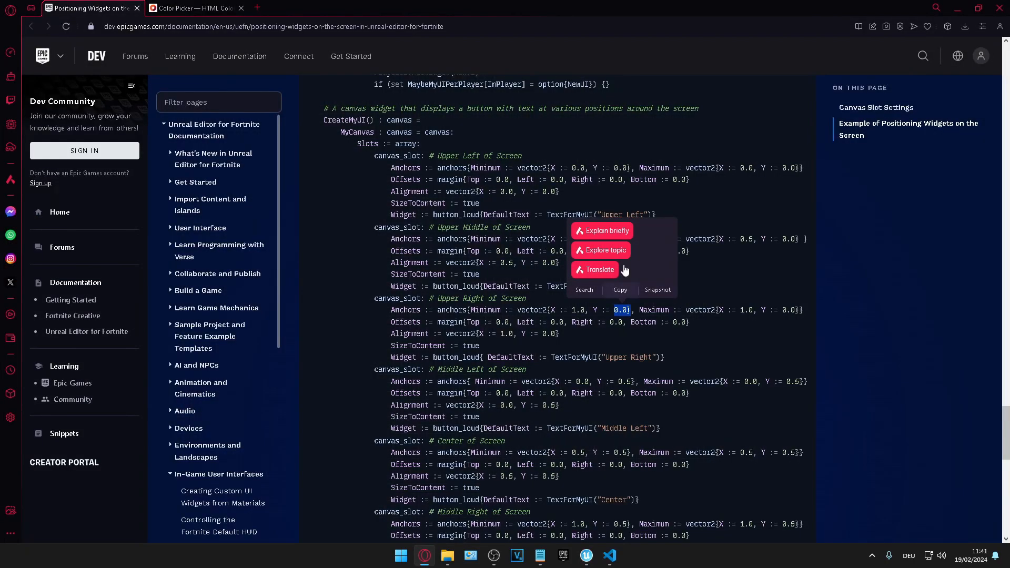
pyautogui.click(646, 205)
pyautogui.scroll(-6, 631, 210)
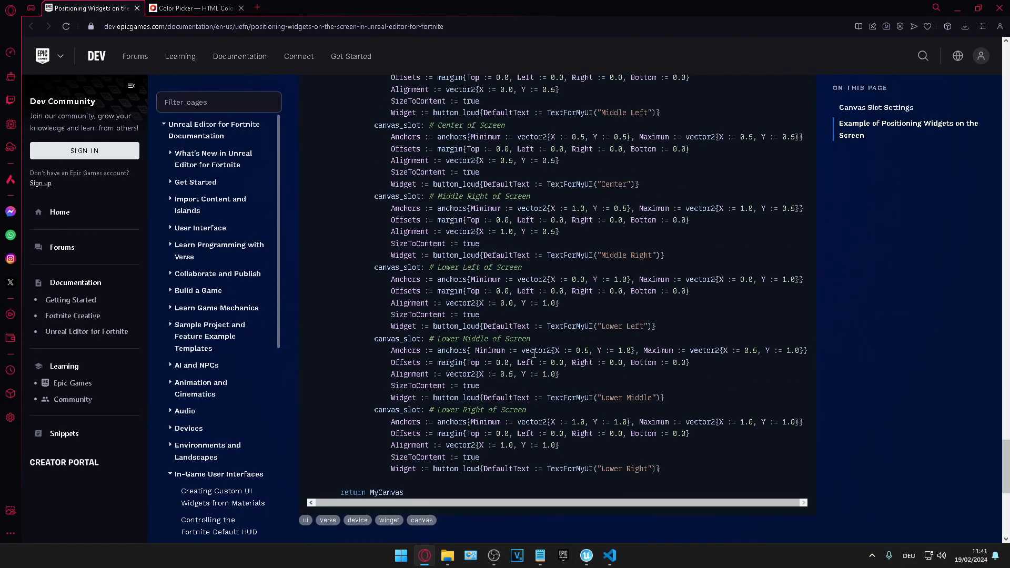
pyautogui.moveTo(554, 352); pyautogui.dragTo(699, 360)
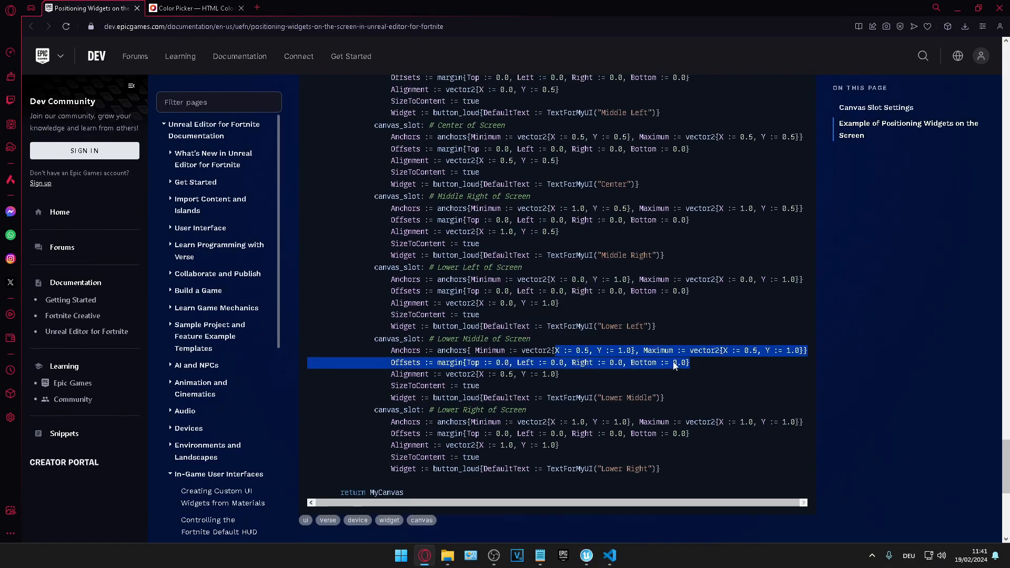
pyautogui.scroll(2, 667, 363)
pyautogui.click(957, 9)
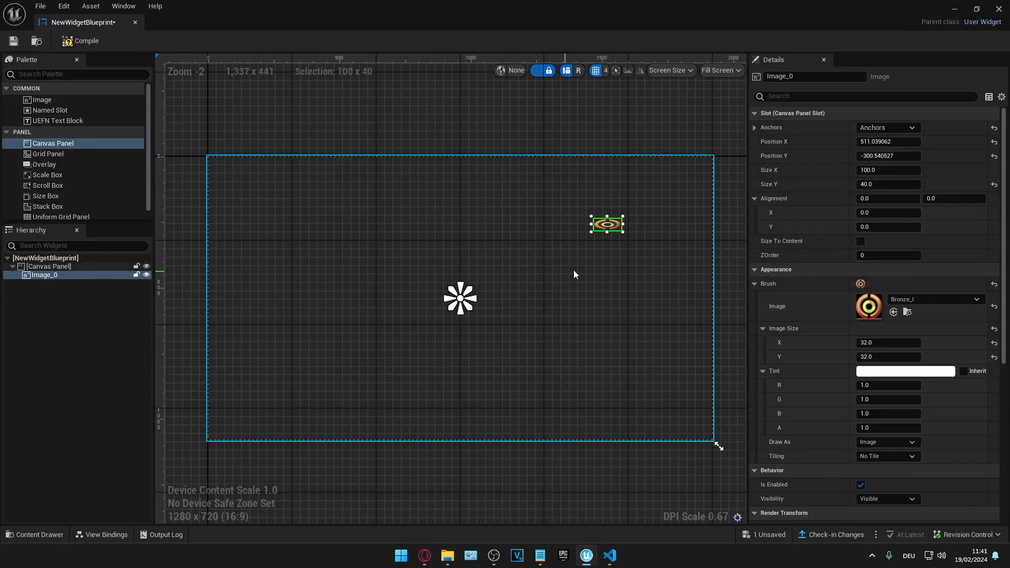
# Compare the rank image's Minimum anchor values in RankSystem.verse with the widget canvas, and move the Bronze_I image towards the canvas's right edge
pyautogui.click(889, 128)
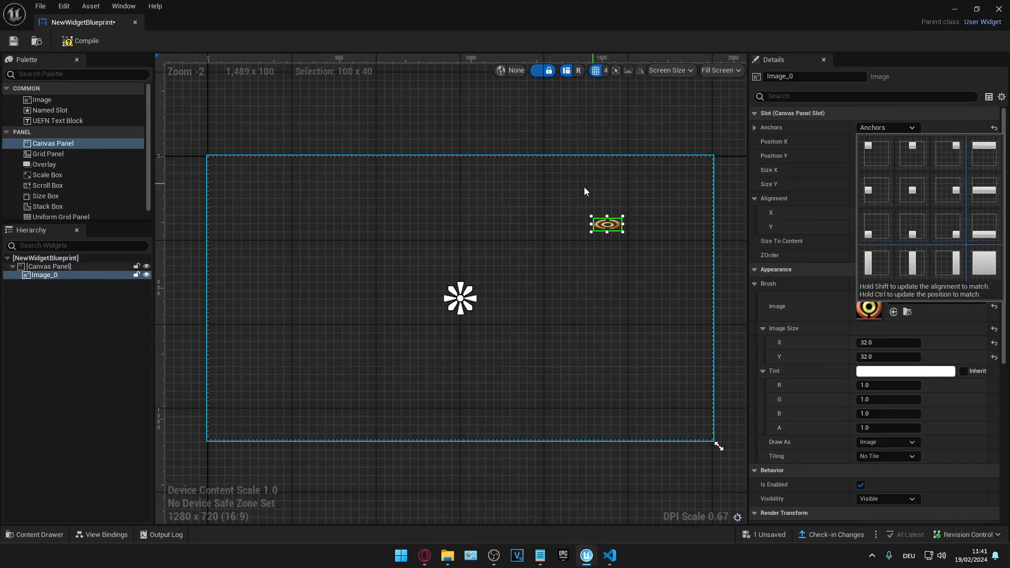
pyautogui.click(609, 555)
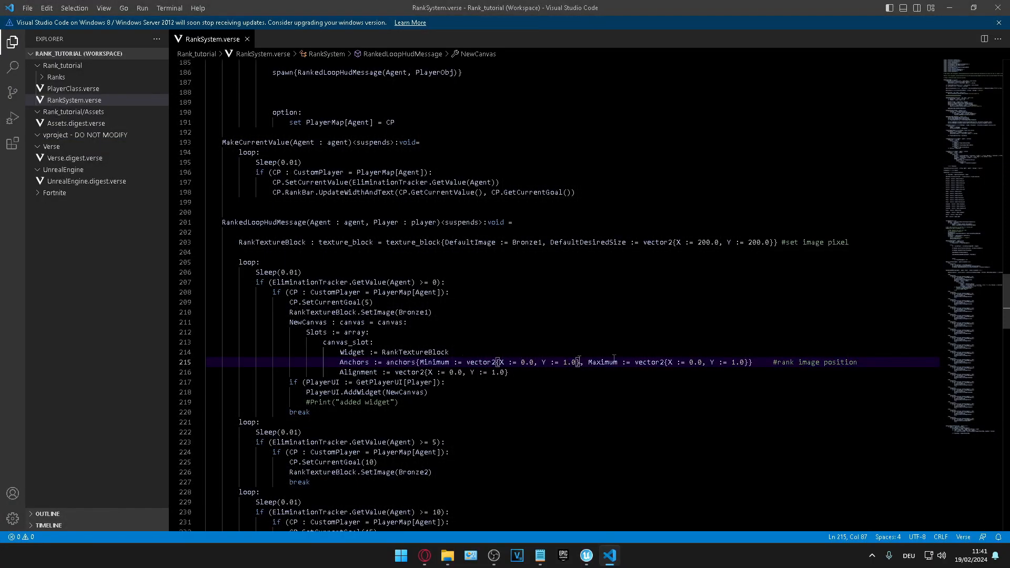
pyautogui.moveTo(518, 363); pyautogui.dragTo(568, 363)
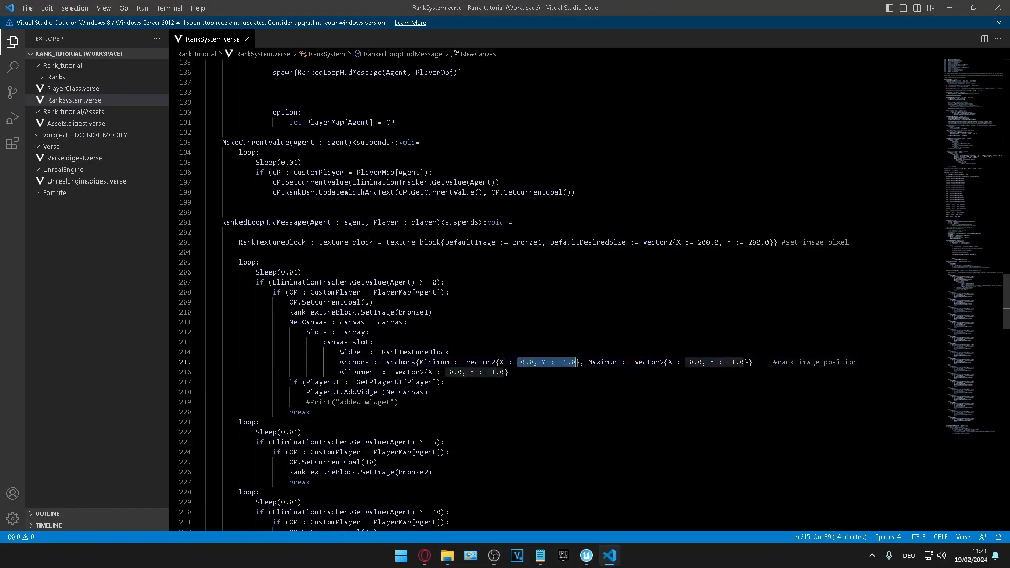
pyautogui.click(949, 8)
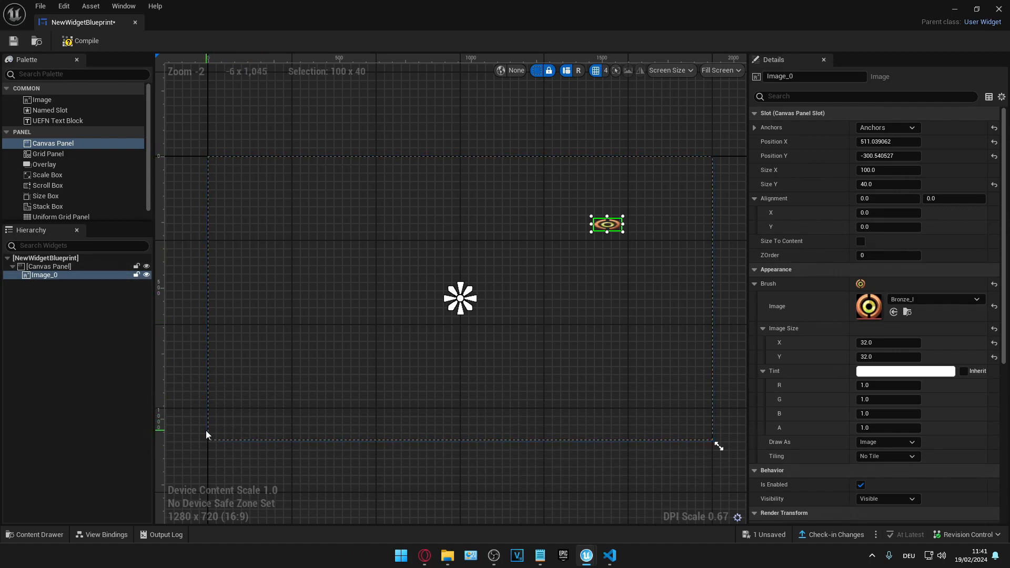
pyautogui.click(607, 558)
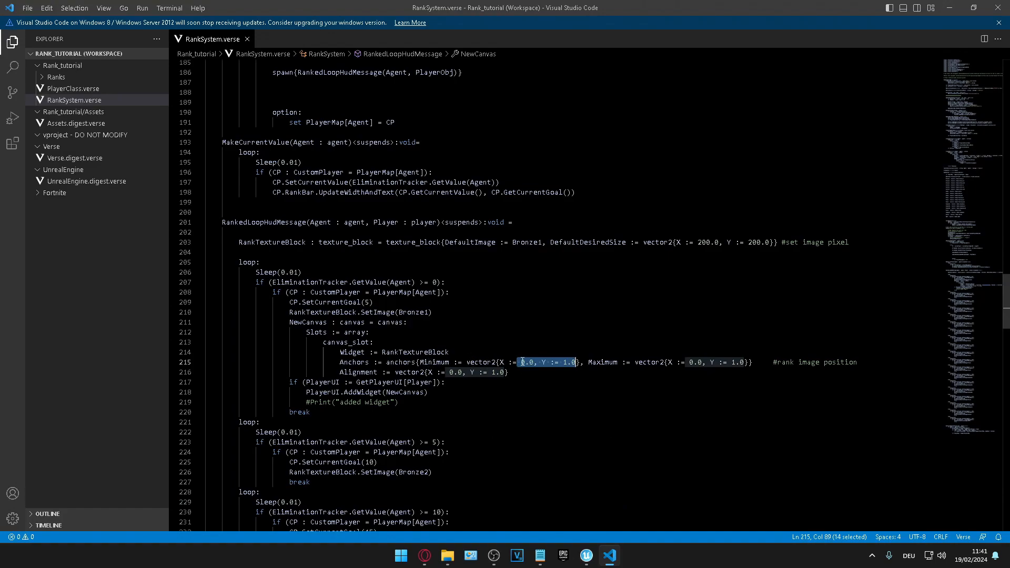
pyautogui.moveTo(500, 362); pyautogui.dragTo(579, 364)
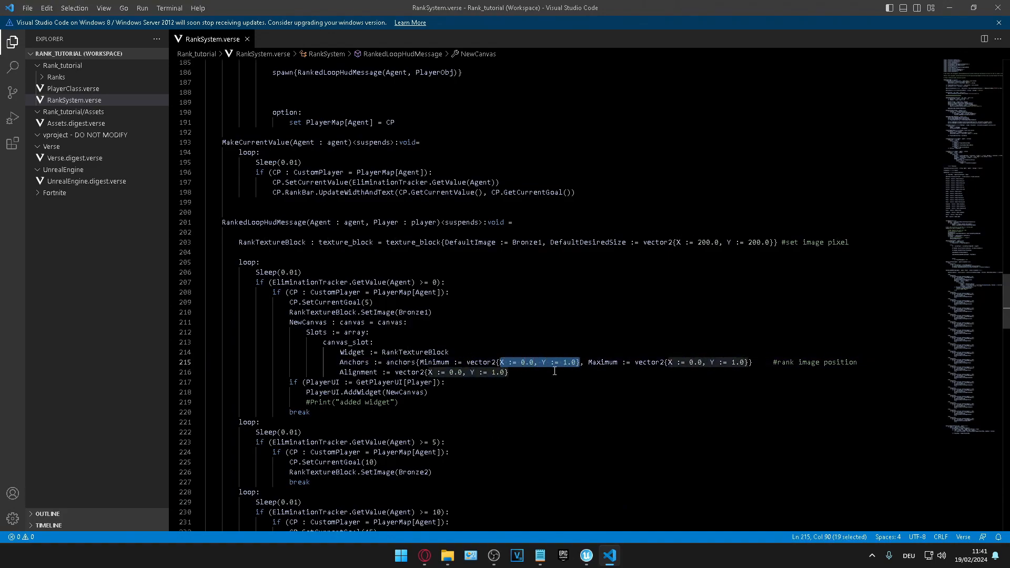
pyautogui.click(949, 7)
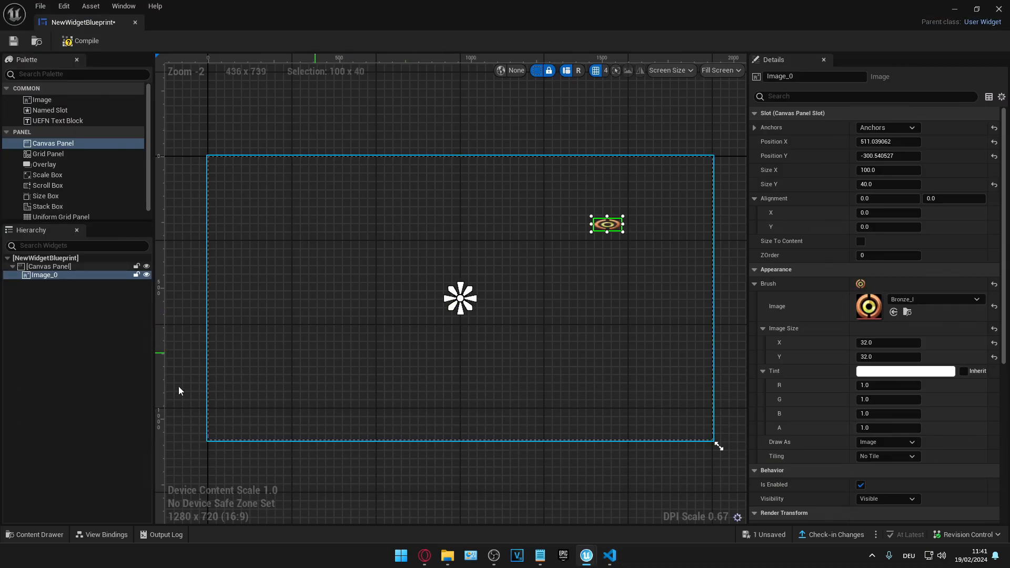
pyautogui.moveTo(605, 227); pyautogui.dragTo(665, 216)
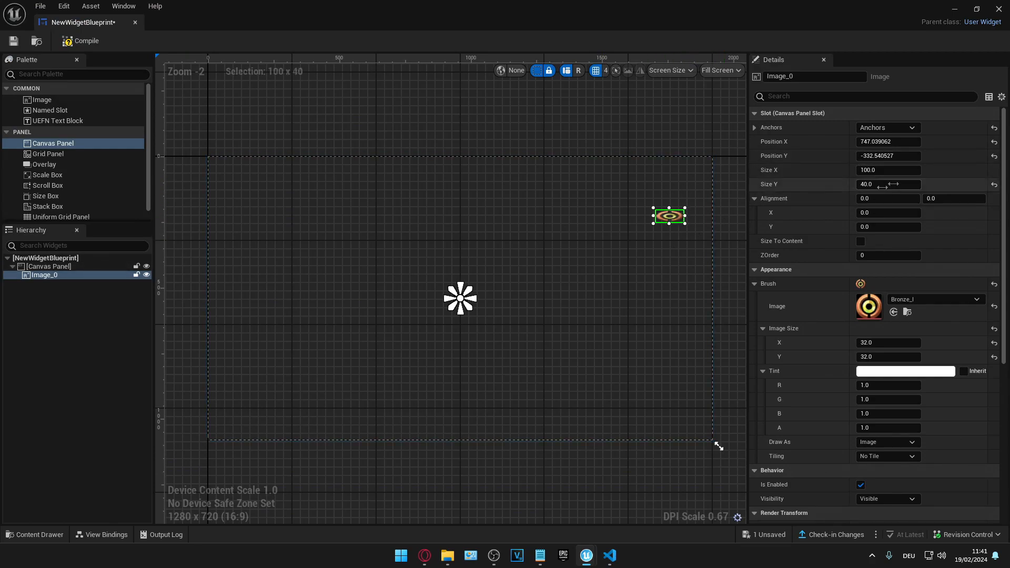
# Switch to Visual Studio Code and examine RankTextureBlock's DefaultDesiredSize X and Y values and its comment
pyautogui.click(610, 555)
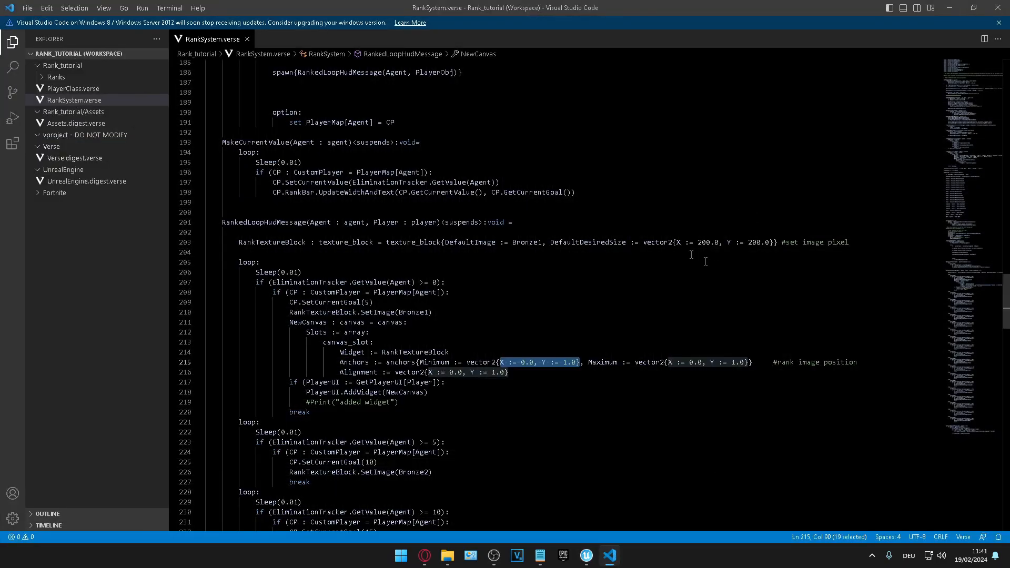
pyautogui.moveTo(714, 242); pyautogui.dragTo(763, 243)
pyautogui.moveTo(852, 245); pyautogui.dragTo(787, 245)
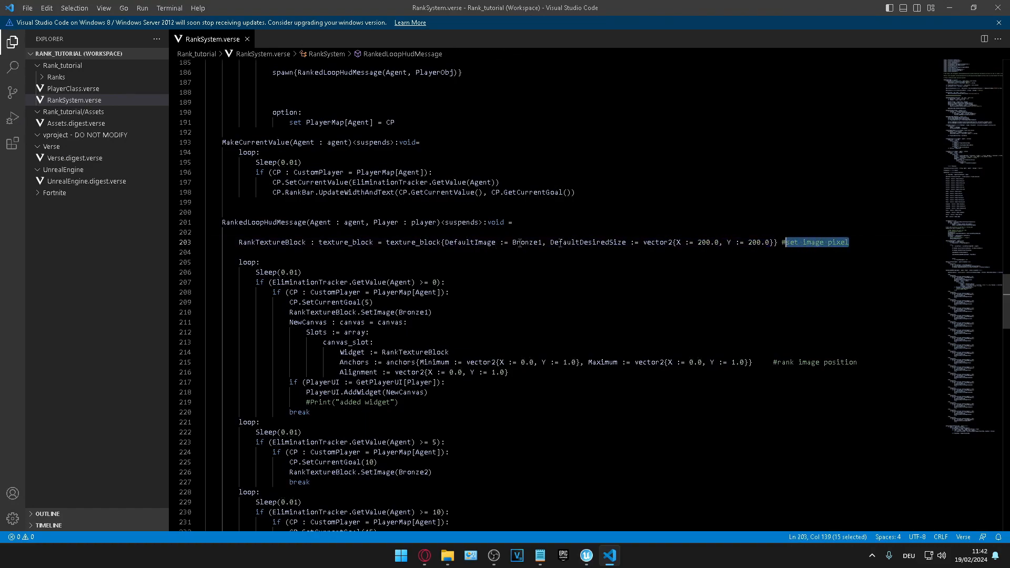
pyautogui.moveTo(699, 243); pyautogui.dragTo(716, 246)
pyautogui.click(778, 242)
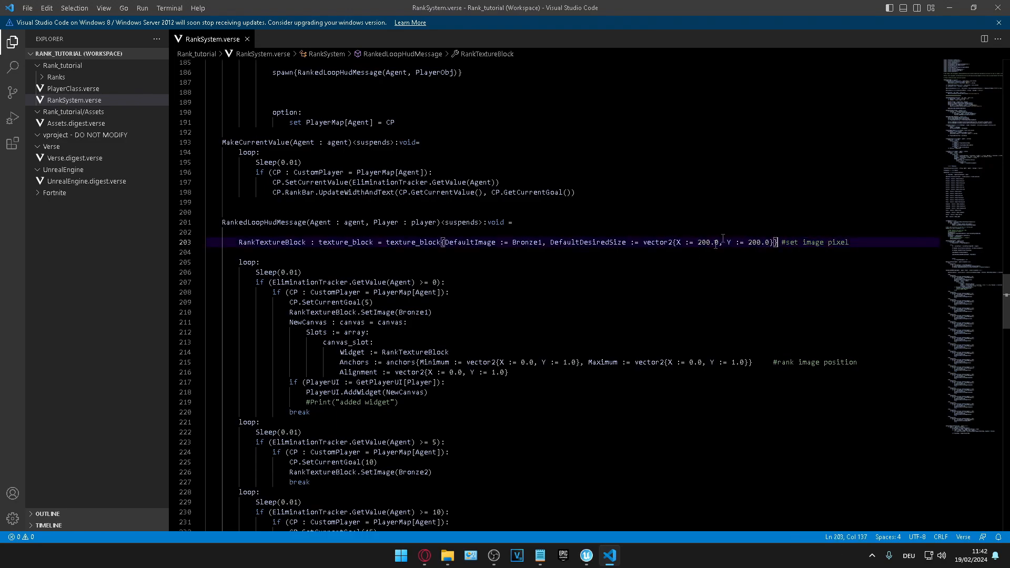
# Switch to the NewWidgetBlueprint window and set the Bronze_I image's Size X and Size Y to 200
pyautogui.moveTo(589, 558)
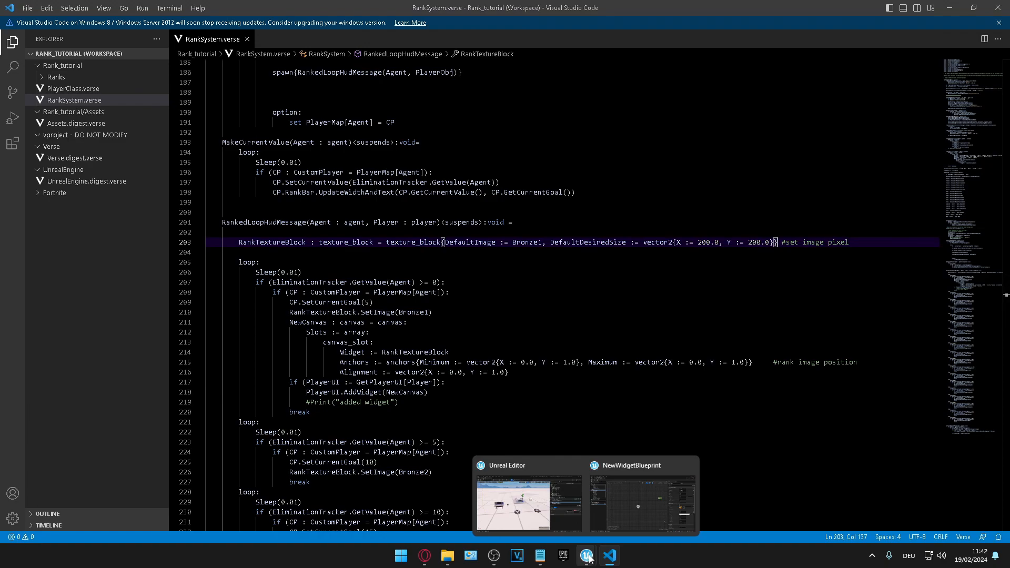
pyautogui.click(642, 502)
pyautogui.click(865, 170)
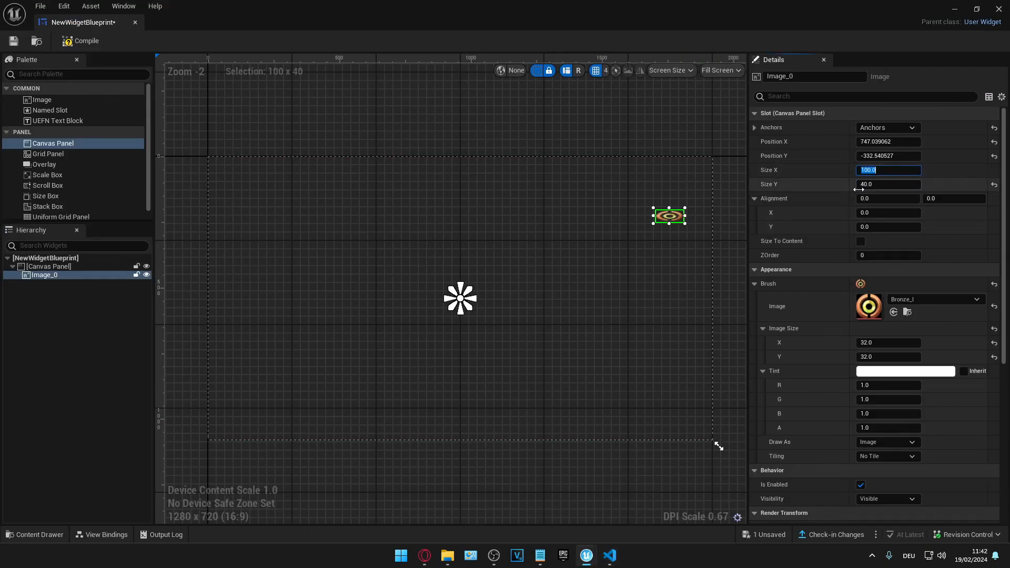
pyautogui.press('Tab')
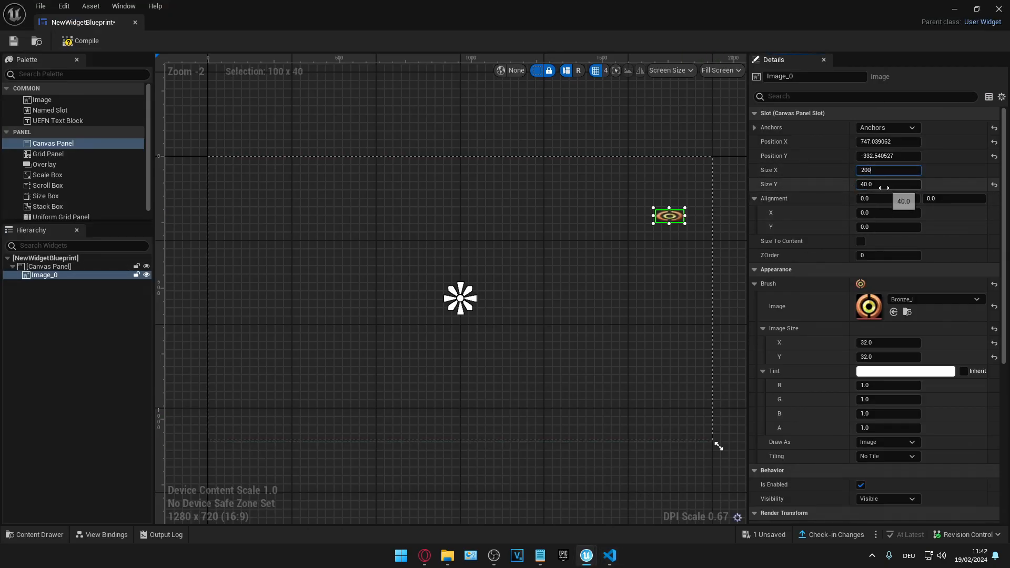
pyautogui.press('Return')
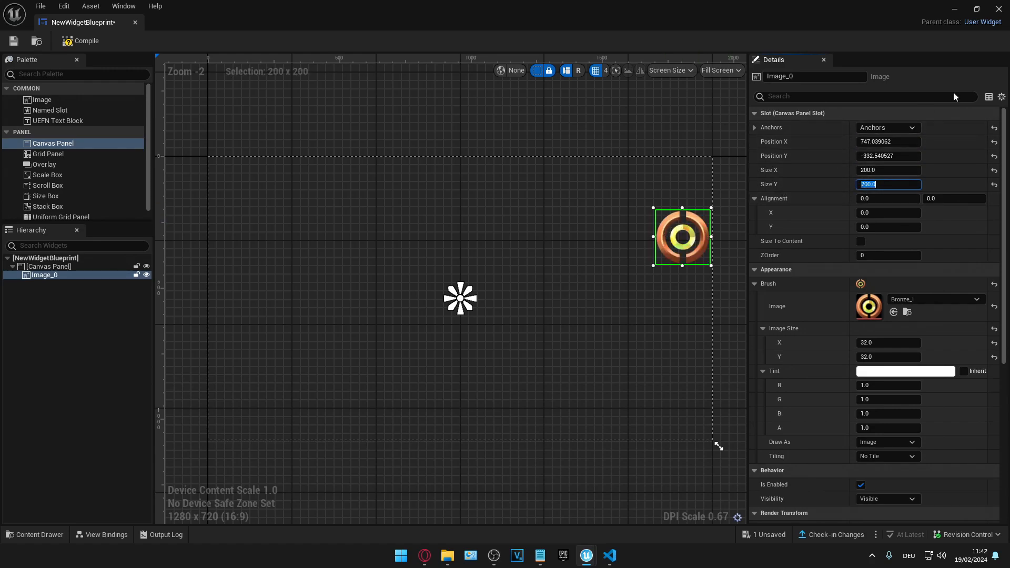
# Anchor the Bronze_I image to the canvas's top-right corner and set its Position X and Position Y to 0
pyautogui.click(887, 127)
pyautogui.click(951, 153)
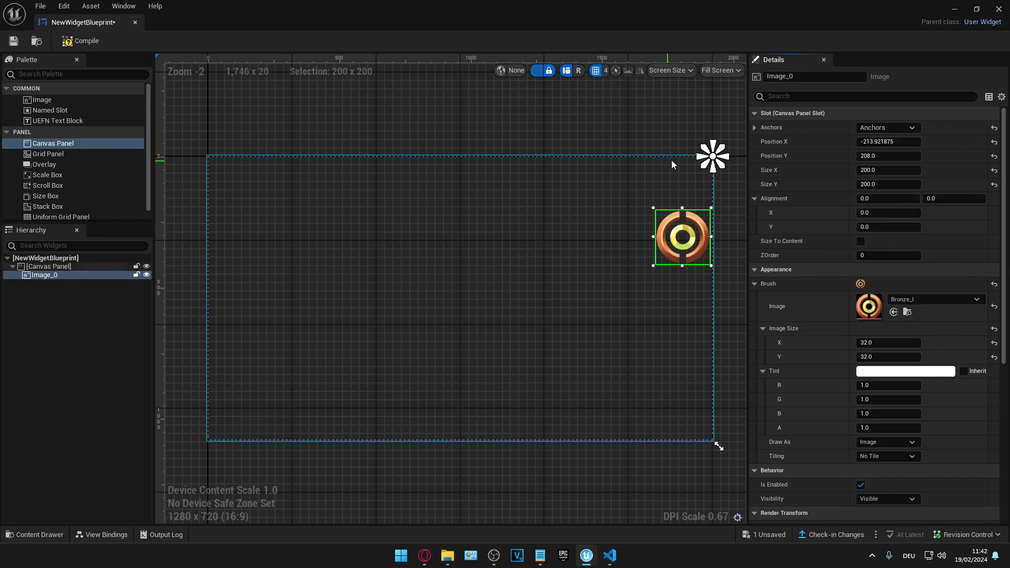
pyautogui.click(879, 147)
pyautogui.write('0')
pyautogui.press('Tab')
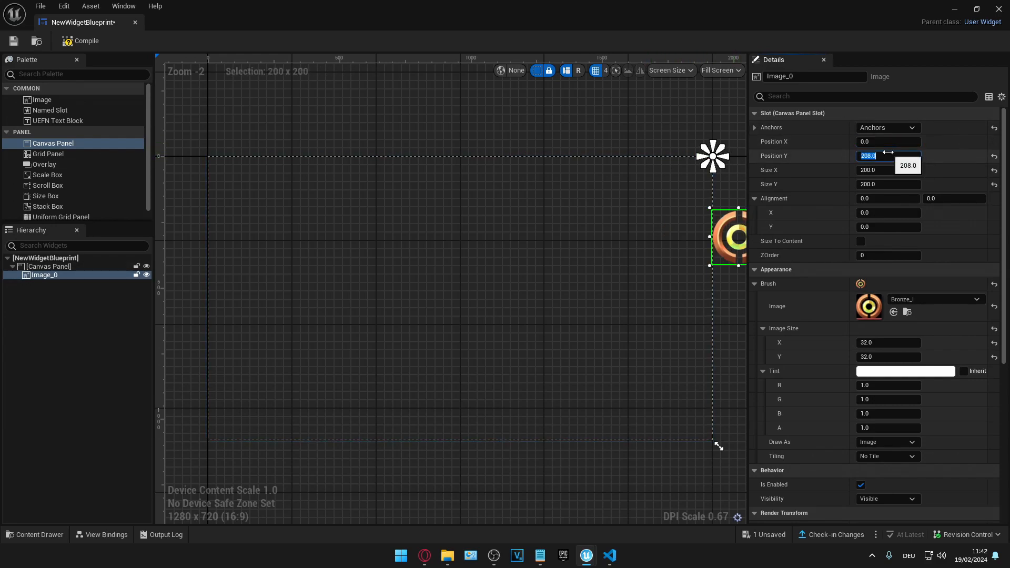
pyautogui.write('0')
pyautogui.press('Return')
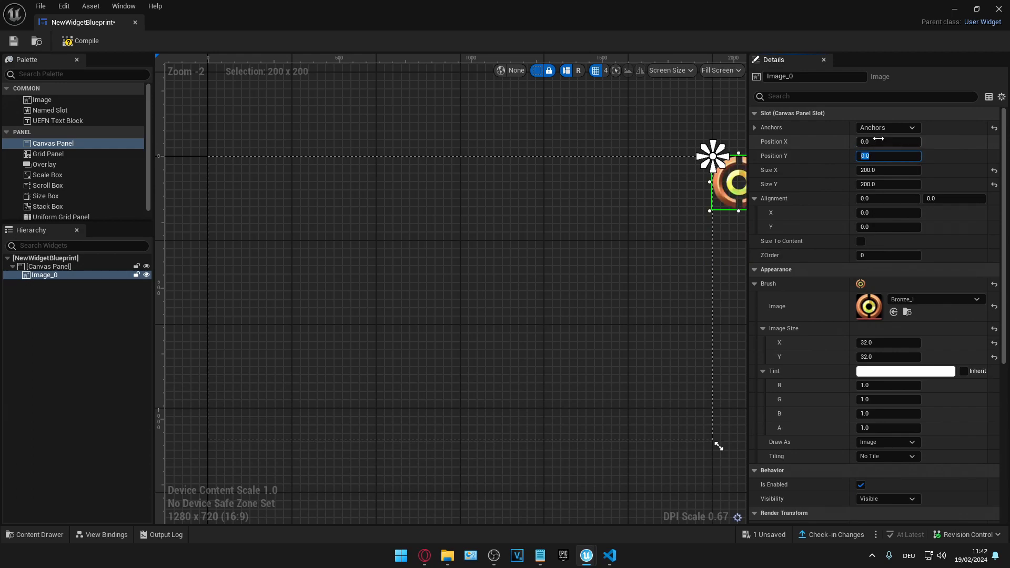
# Shift the Bronze_I image inside the canvas by setting its alignment to about X 1.26 and Y -0.60
pyautogui.moveTo(611, 230); pyautogui.dragTo(487, 228, button='right')
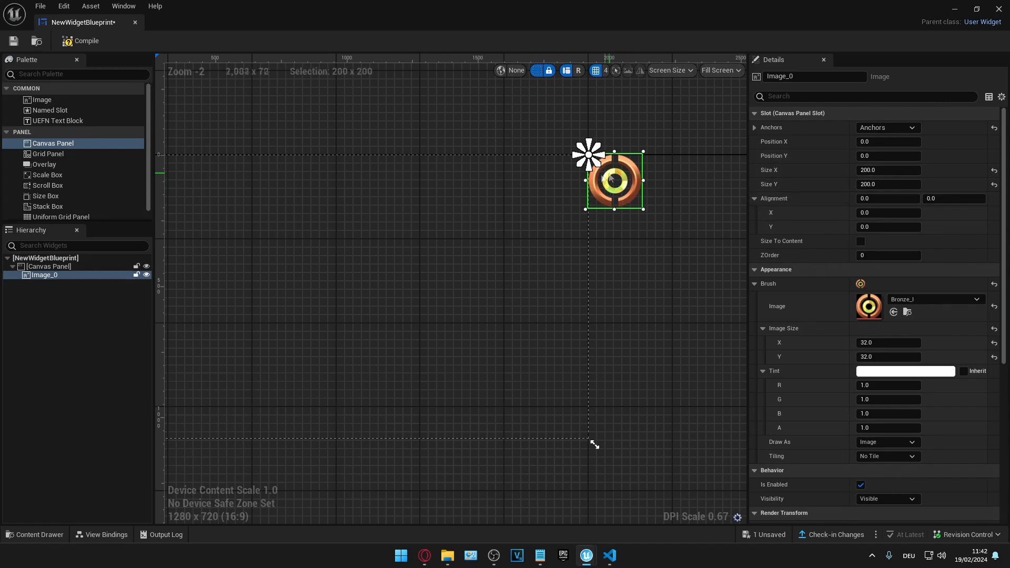
pyautogui.moveTo(875, 202); pyautogui.dragTo(894, 228)
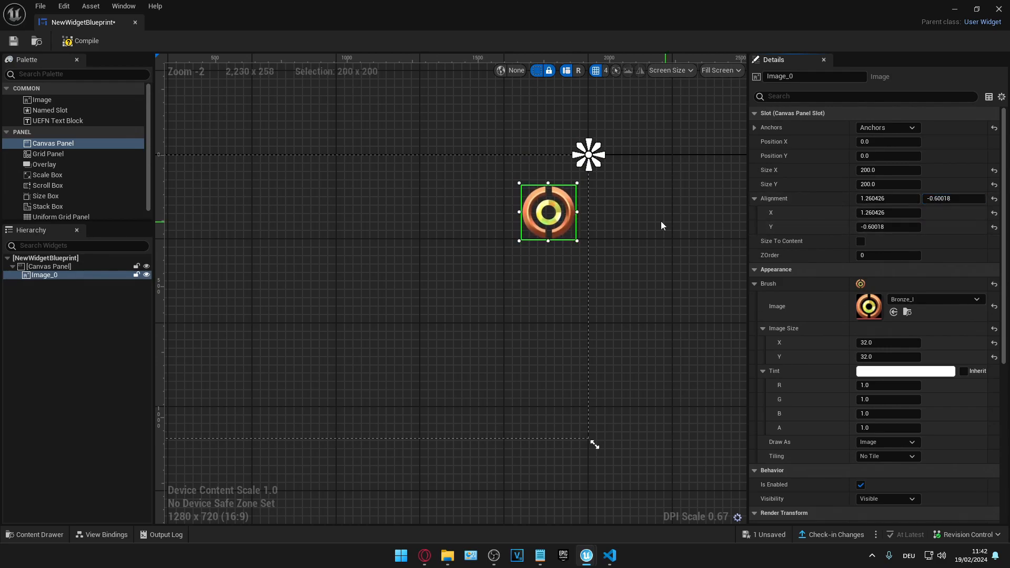
pyautogui.scroll(7, 661, 221)
pyautogui.scroll(-2, 601, 203)
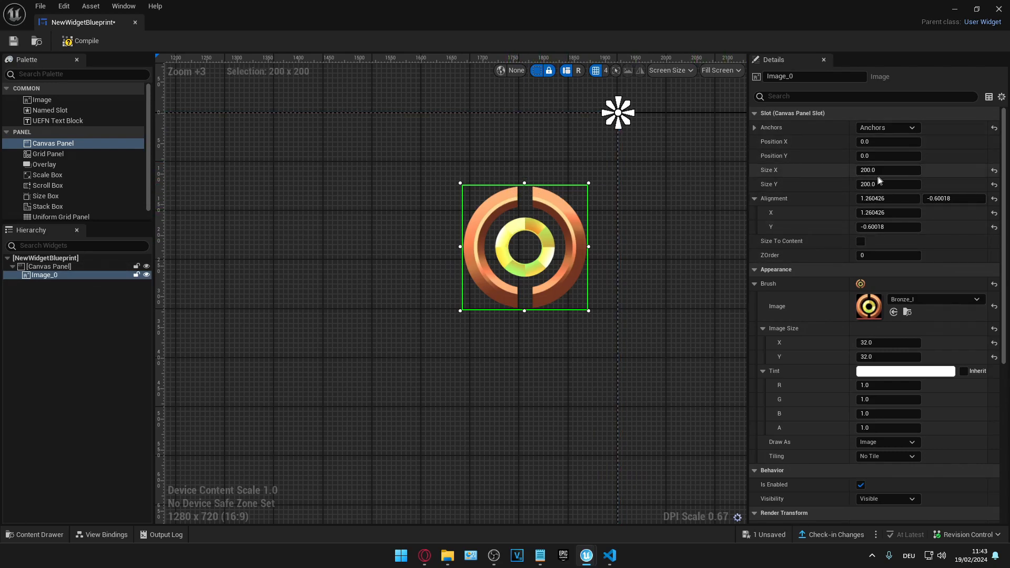
# Set the Bronze_I image's alignment X to 1.25
pyautogui.click(895, 199)
pyautogui.write('1.25')
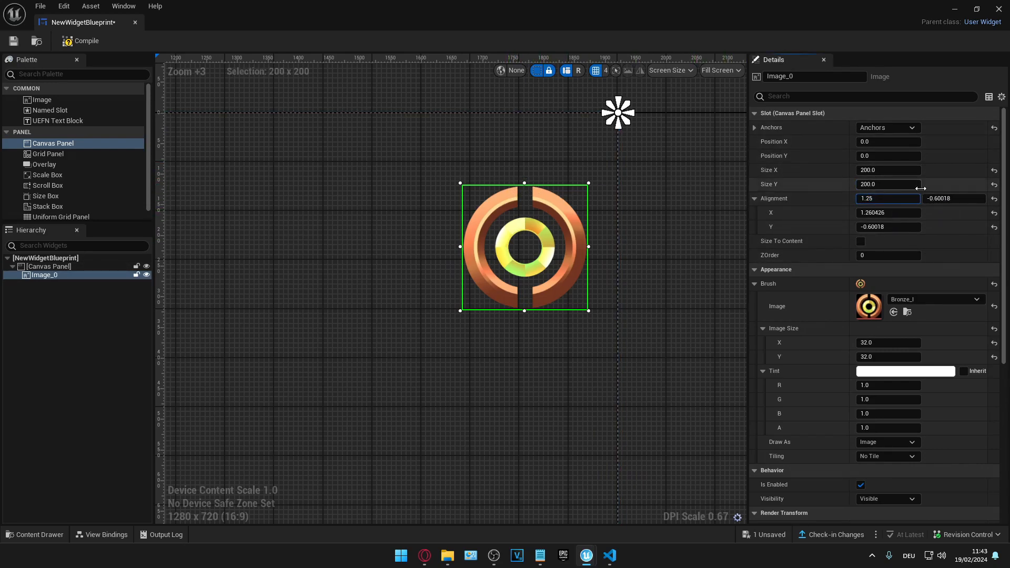
pyautogui.press('Return')
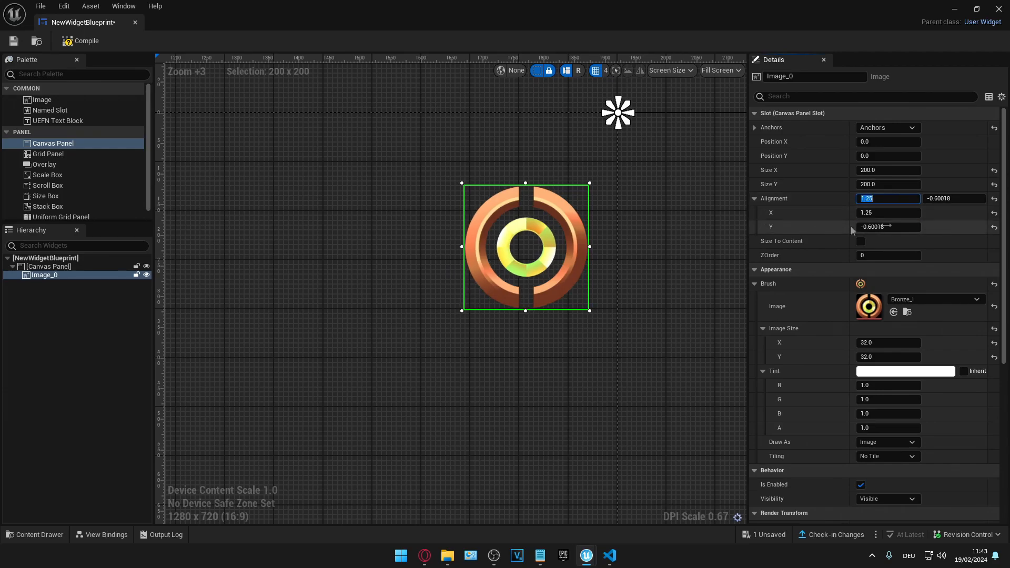
# Try alignment Y values of -0.8 and -0.5 for the Bronze_I image
pyautogui.moveTo(952, 199); pyautogui.dragTo(947, 200)
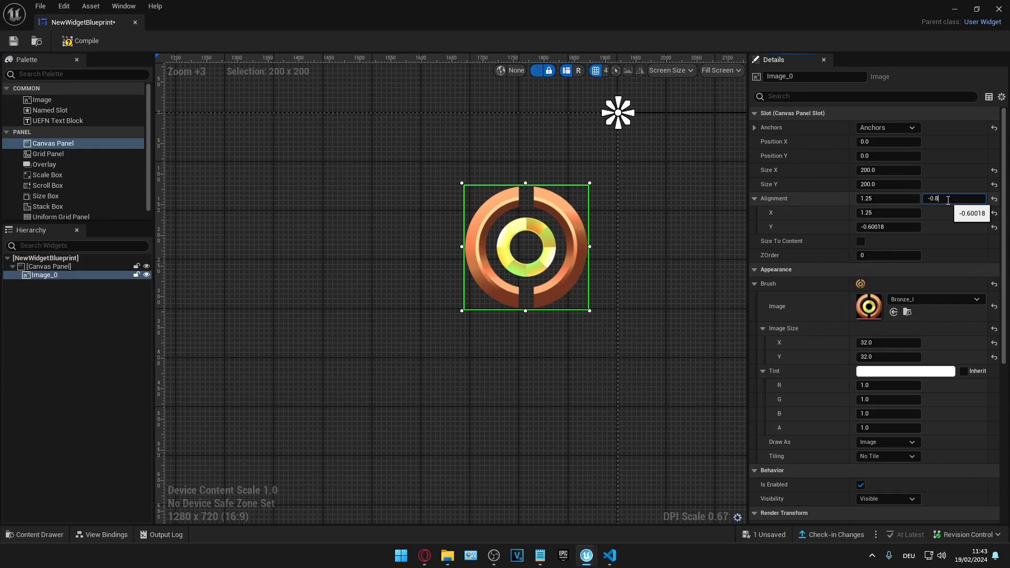
pyautogui.write('-0.8')
pyautogui.press('Return')
pyautogui.click(935, 199)
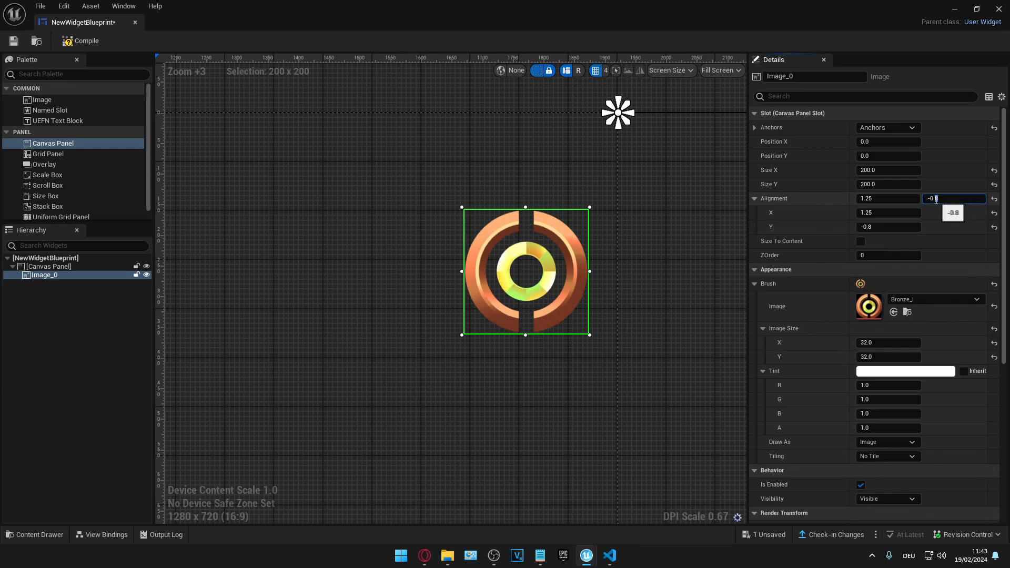
pyautogui.press('BackSpace')
pyautogui.write('5')
pyautogui.press('Return')
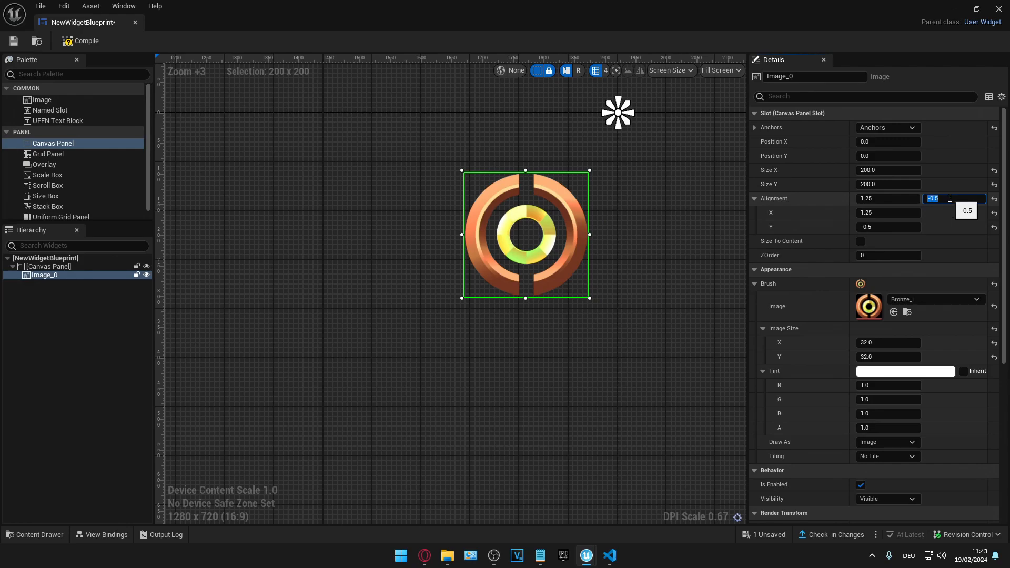
# Set the Bronze_I image's alignment Y to -0.6 and refine it to -0.65
pyautogui.scroll(2, 629, 178)
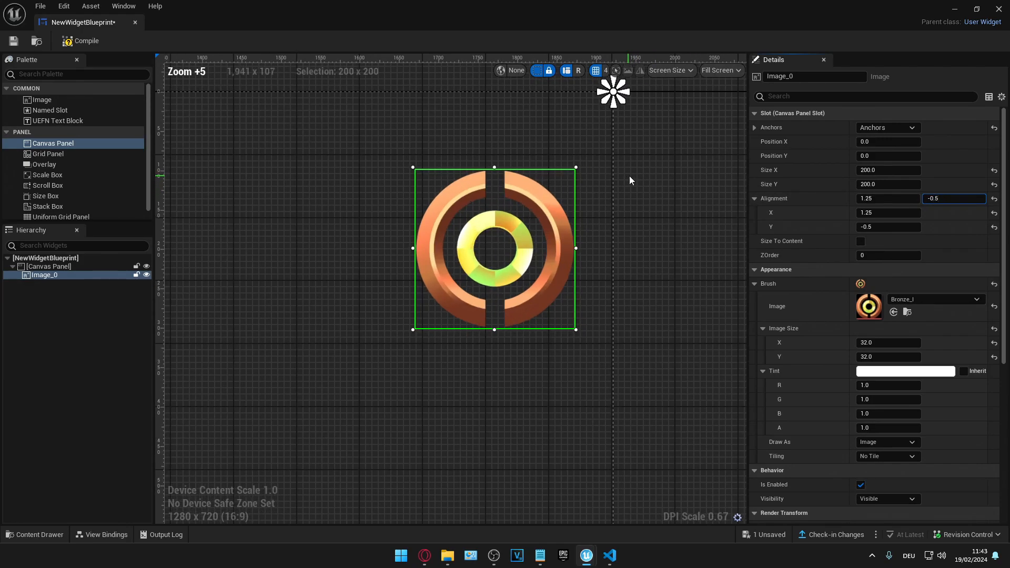
pyautogui.click(949, 198)
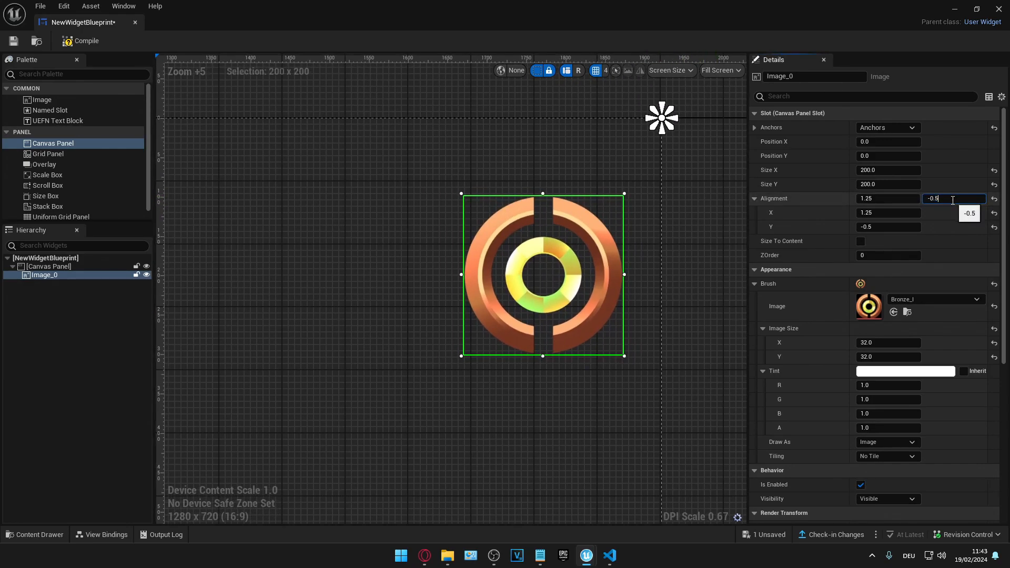
pyautogui.press('Return')
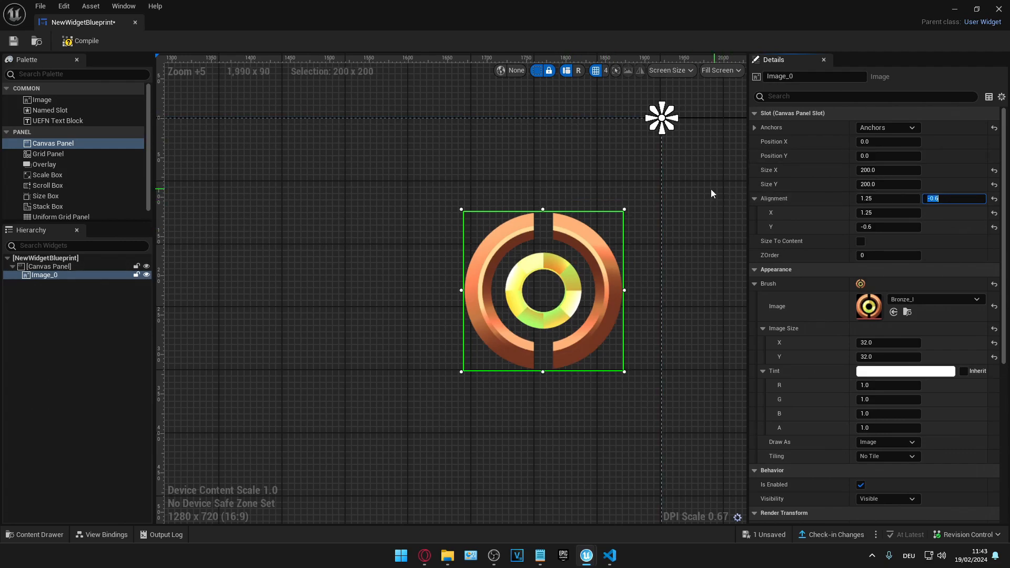
pyautogui.click(958, 197)
pyautogui.write('5')
pyautogui.press('Return')
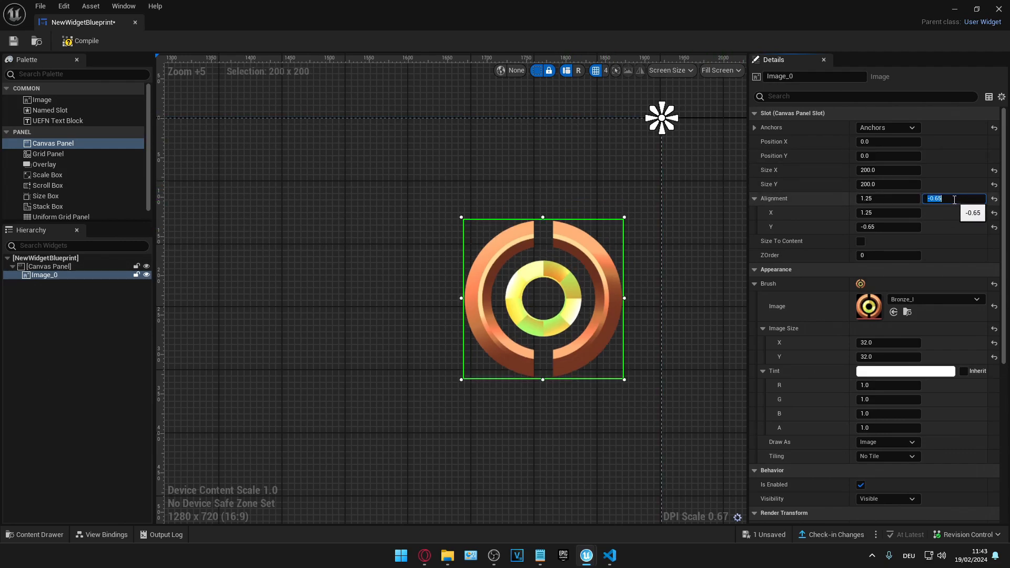
pyautogui.scroll(-4, 581, 189)
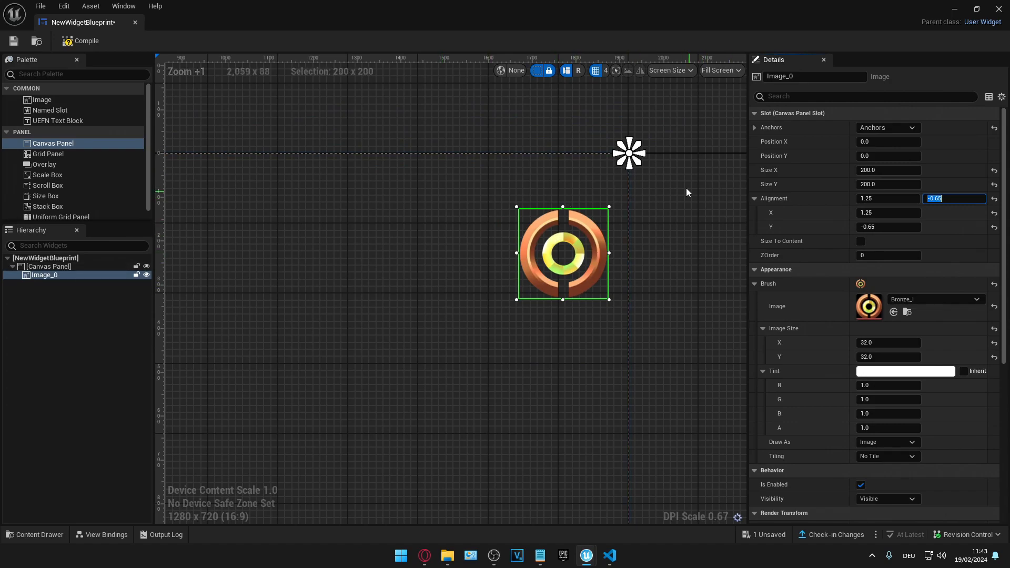
# Switch to Visual Studio Code and set the rank image's Minimum anchor to X 1.0 and Y 0.0 in RankedLoopHudMessage
pyautogui.click(609, 555)
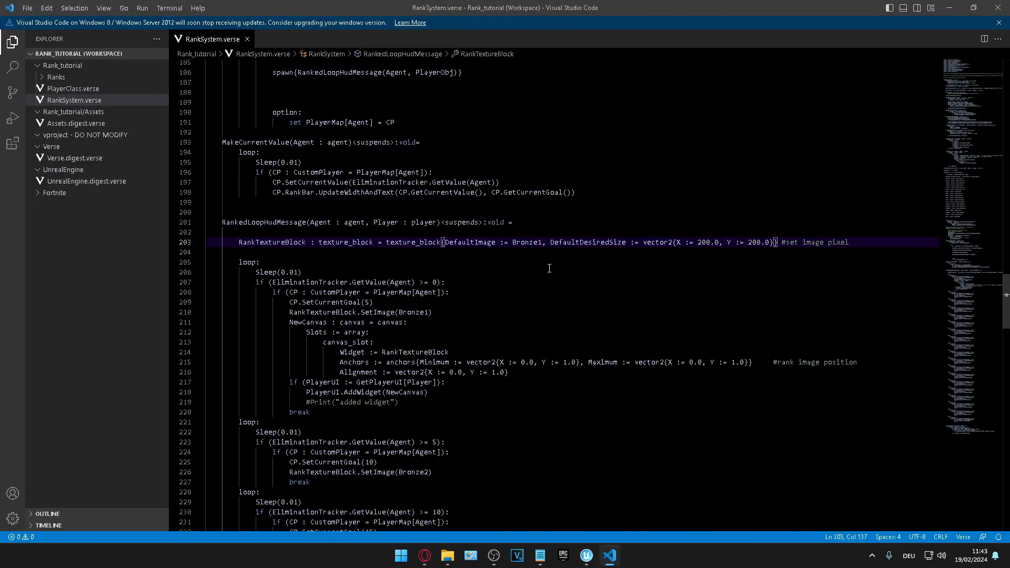
pyautogui.moveTo(331, 362); pyautogui.dragTo(553, 362)
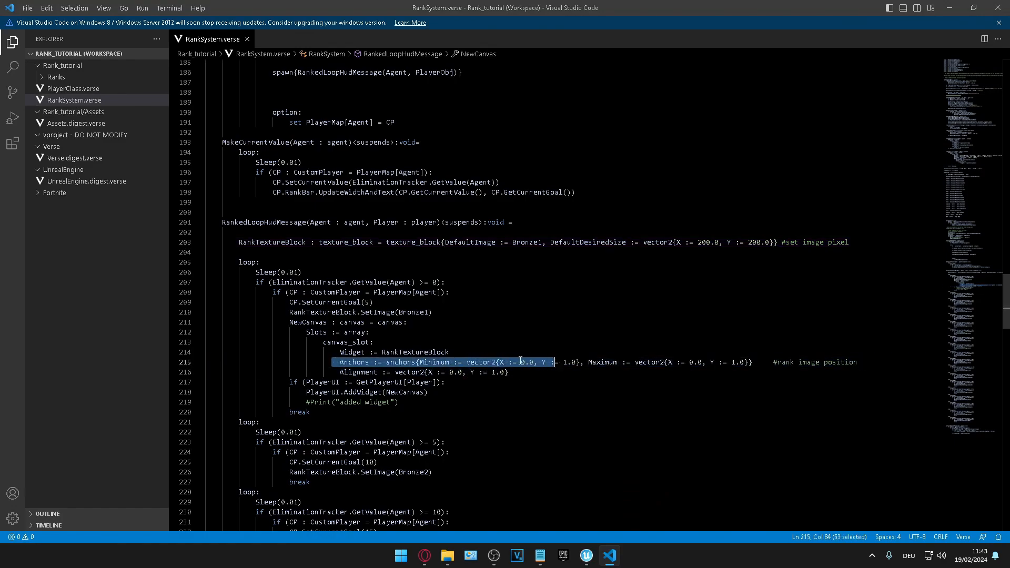
pyautogui.click(526, 363)
pyautogui.press('BackSpace')
pyautogui.write('1')
pyautogui.press('Right')
pyautogui.press('Right')
pyautogui.press('BackSpace')
pyautogui.write('0')
pyautogui.press('Up')
pyautogui.press('Up')
pyautogui.press('Up')
pyautogui.press('Up')
pyautogui.press('Up')
pyautogui.press('Up')
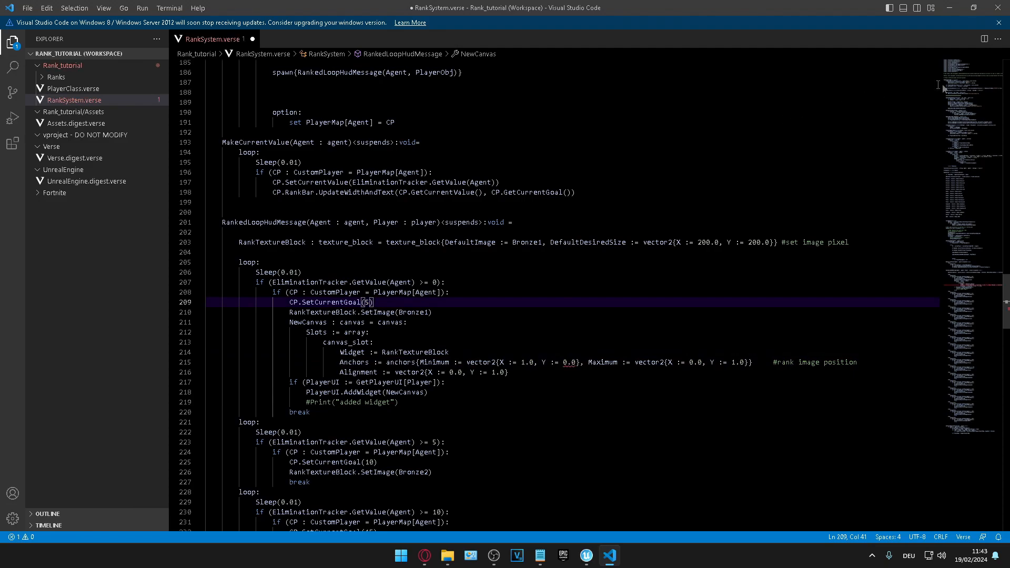
# Set the rank image's Maximum anchor to X 1.0 and Y 0.0 on the same Anchors line
pyautogui.click(693, 362)
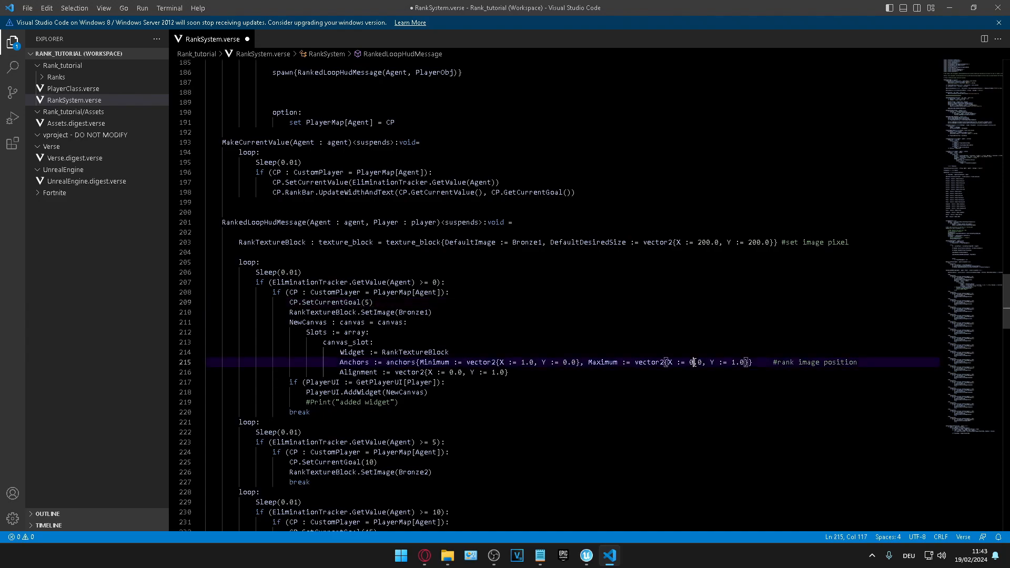
pyautogui.press('BackSpace')
pyautogui.write('1')
pyautogui.moveTo(521, 363); pyautogui.dragTo(567, 362)
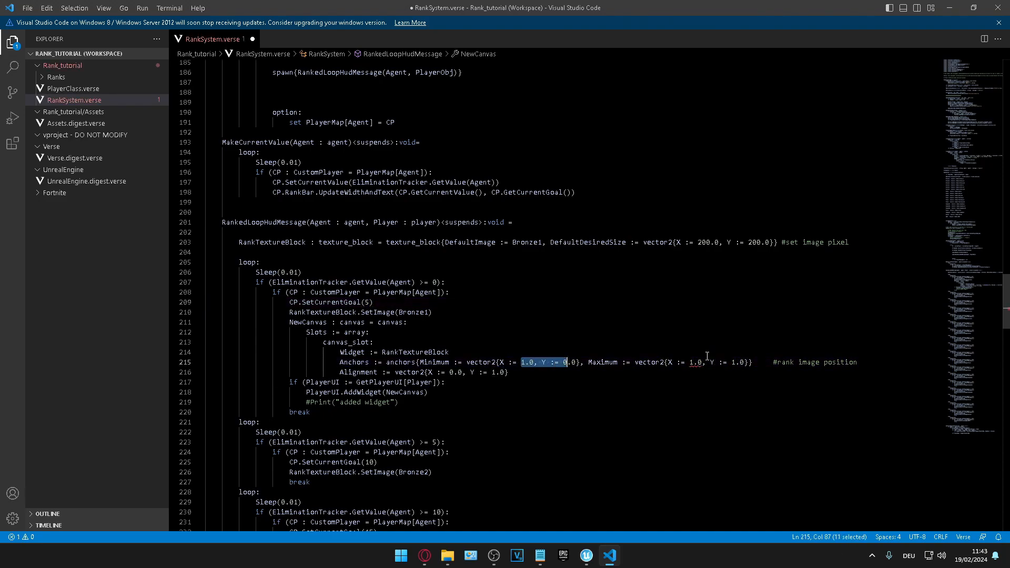
pyautogui.click(735, 361)
pyautogui.press('BackSpace')
pyautogui.write('0')
pyautogui.click(702, 400)
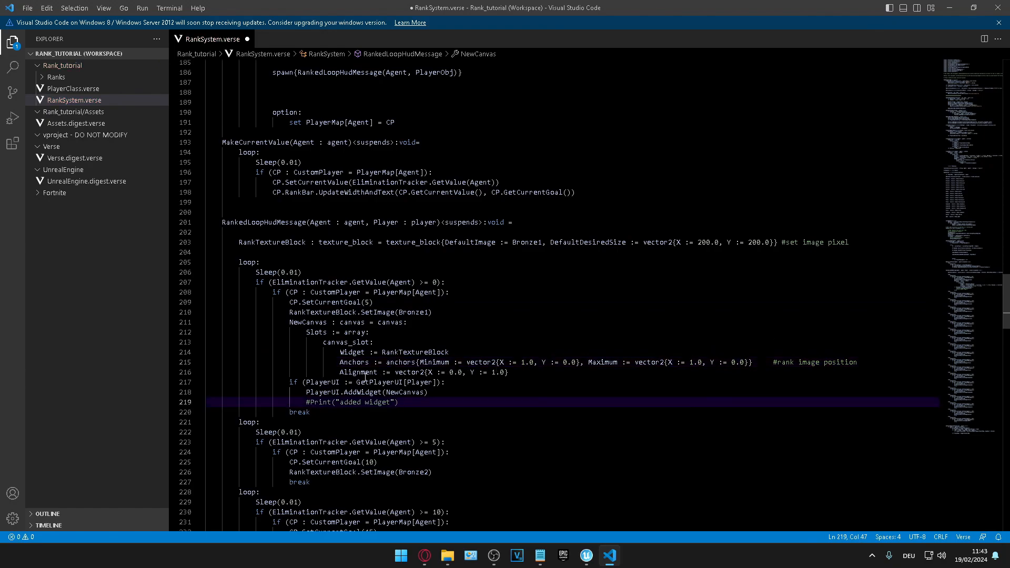
# Check the alignment in the NewWidgetBlueprint window, and set the Alignment X value in RankSystem.verse to 1.25
pyautogui.moveTo(341, 372); pyautogui.dragTo(512, 377)
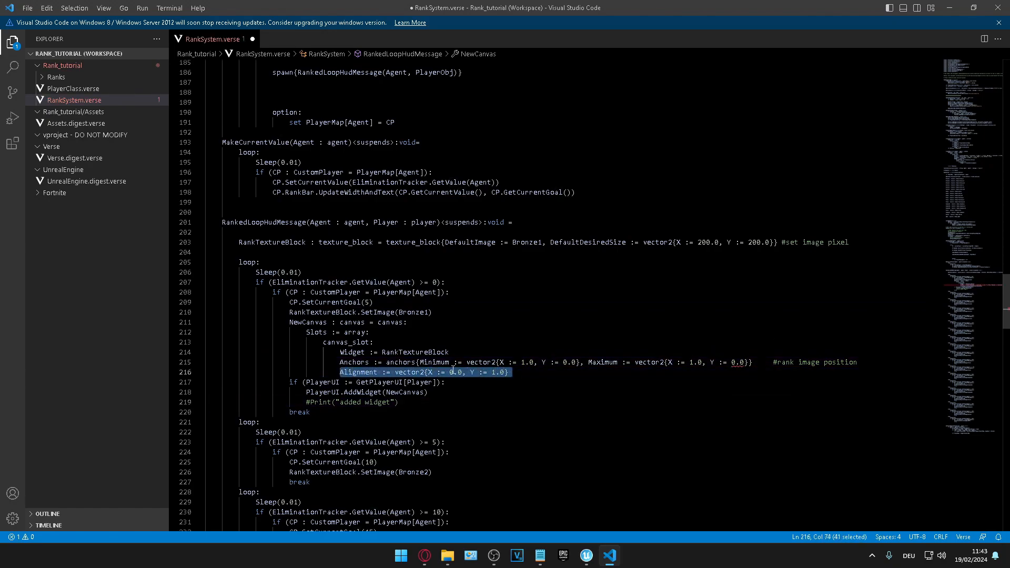
pyautogui.moveTo(586, 555)
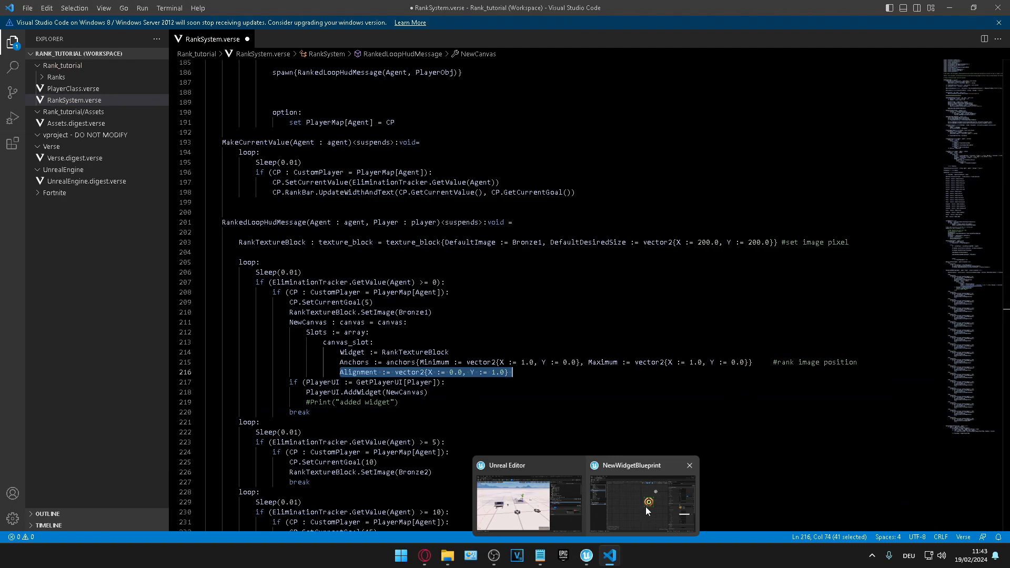
pyautogui.click(645, 506)
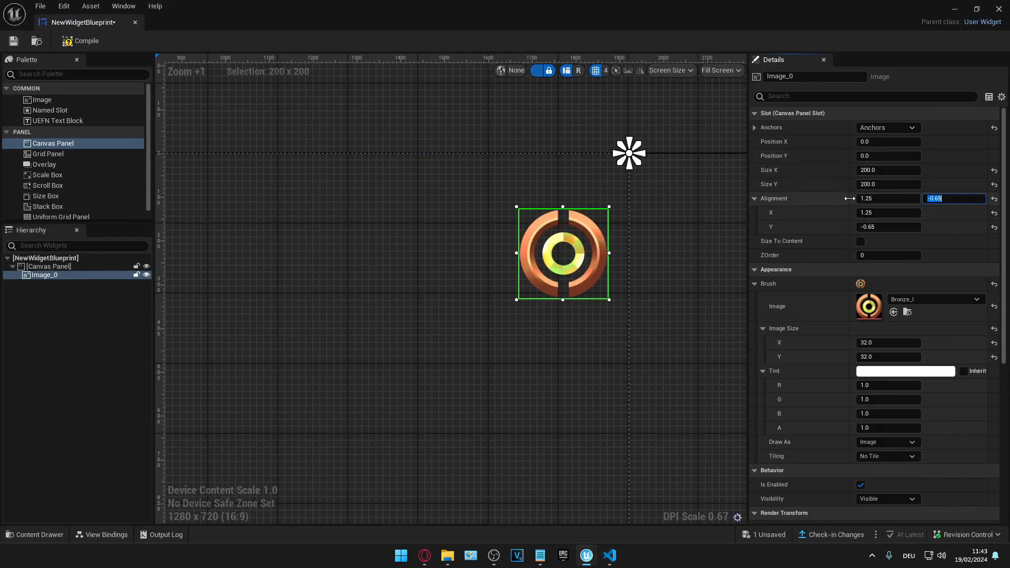
pyautogui.click(877, 213)
pyautogui.click(766, 219)
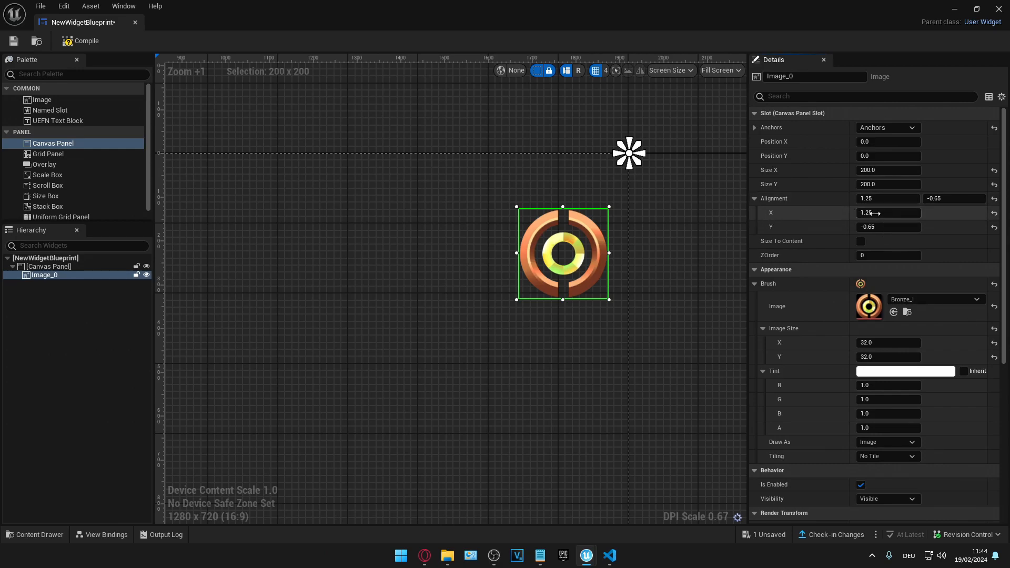
pyautogui.click(610, 555)
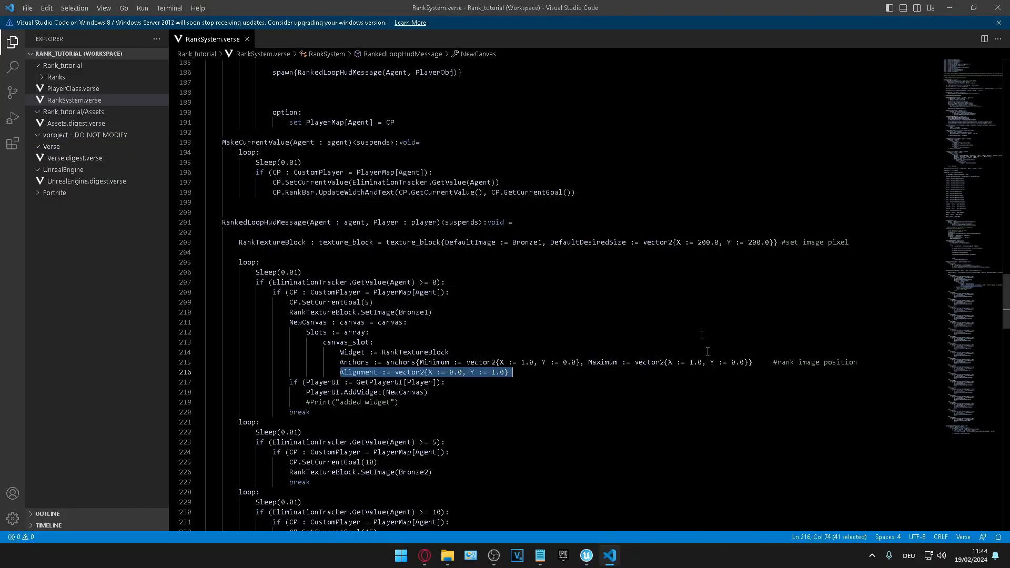
pyautogui.click(450, 372)
pyautogui.moveTo(451, 374); pyautogui.dragTo(463, 374)
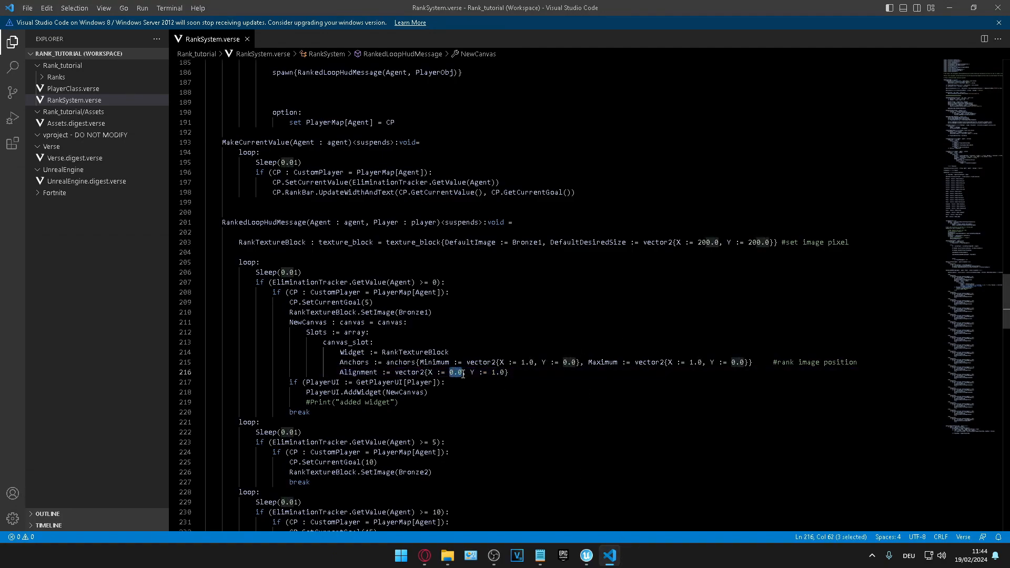
pyautogui.write('1.25')
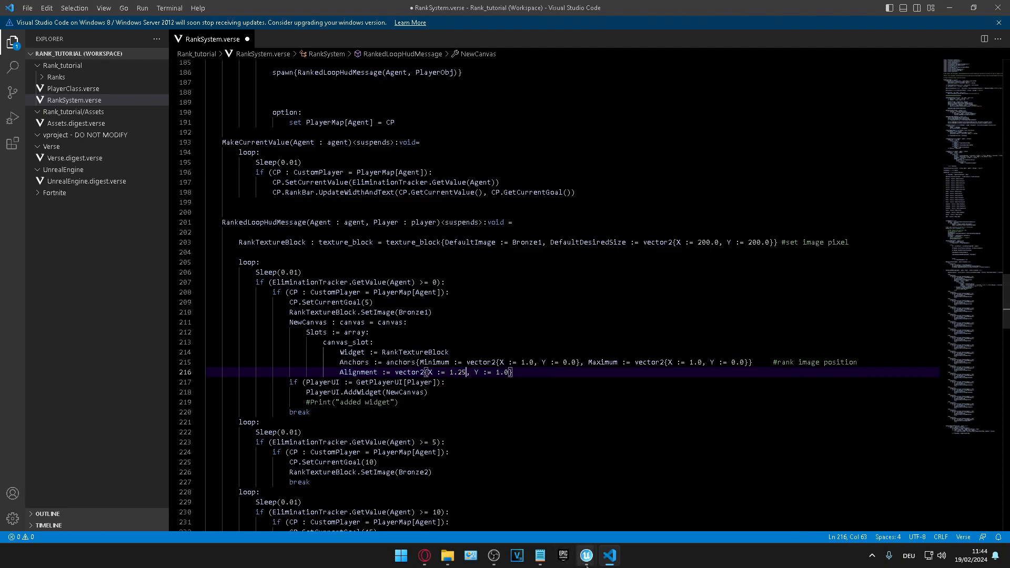
# Copy the alignment Y value from NewWidgetBlueprint and paste it into the Verse code's Alignment line as Y -0.65
pyautogui.moveTo(587, 555)
pyautogui.click(624, 525)
pyautogui.click(946, 198)
pyautogui.hotkey('ctrl', 'c')
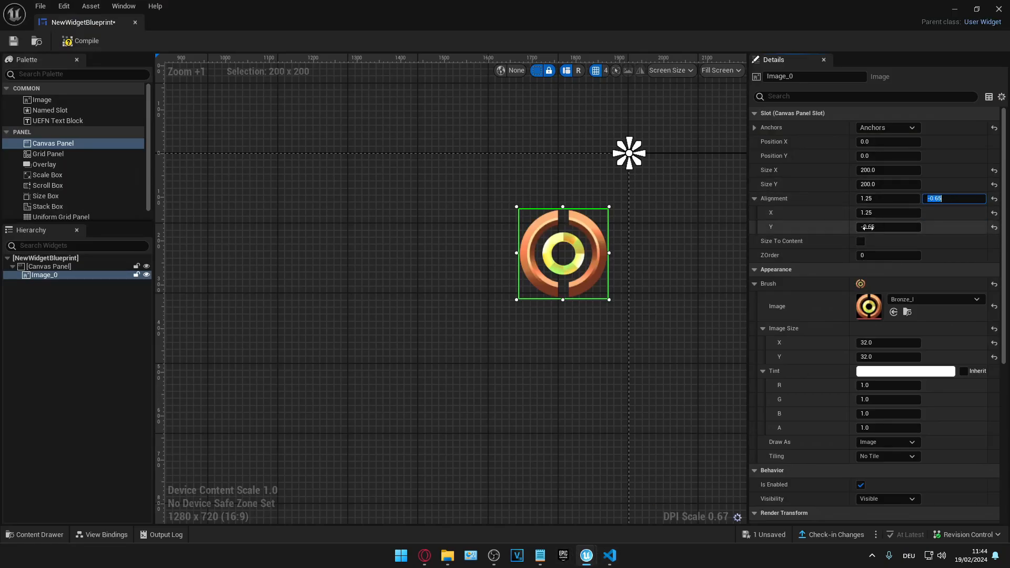
pyautogui.moveTo(616, 559)
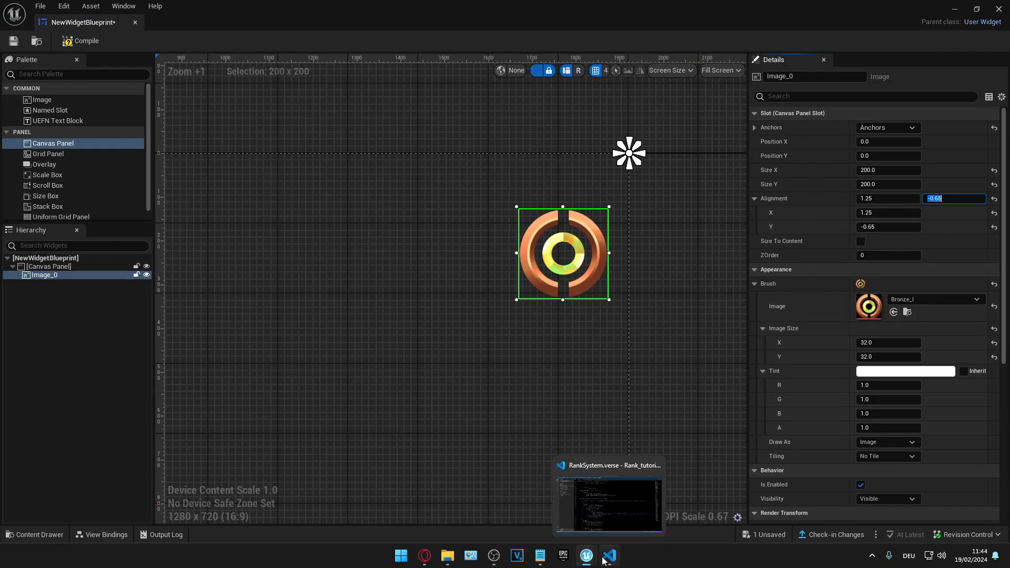
pyautogui.click(608, 555)
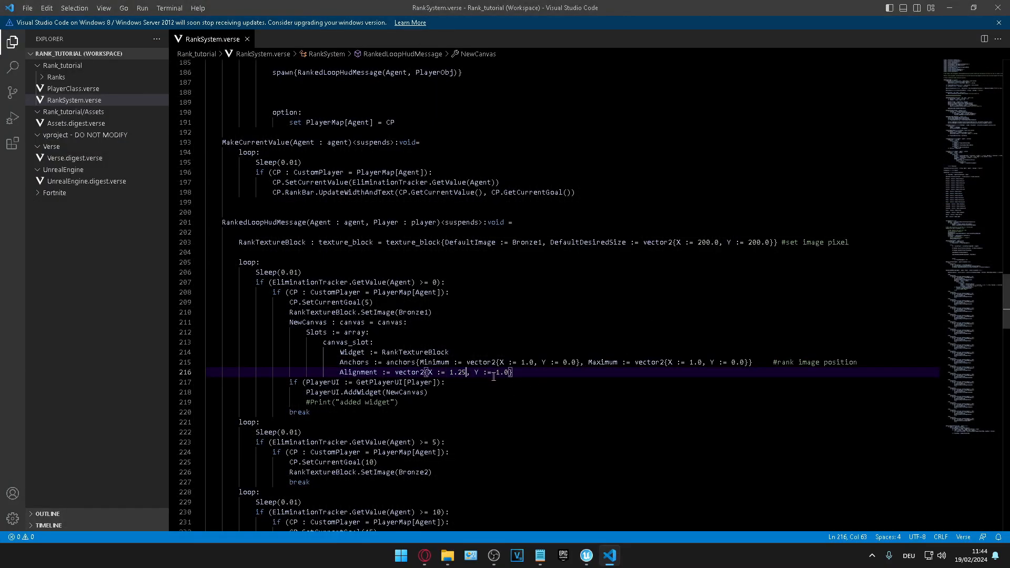
pyautogui.moveTo(495, 373); pyautogui.dragTo(509, 372)
pyautogui.hotkey('ctrl', 'v')
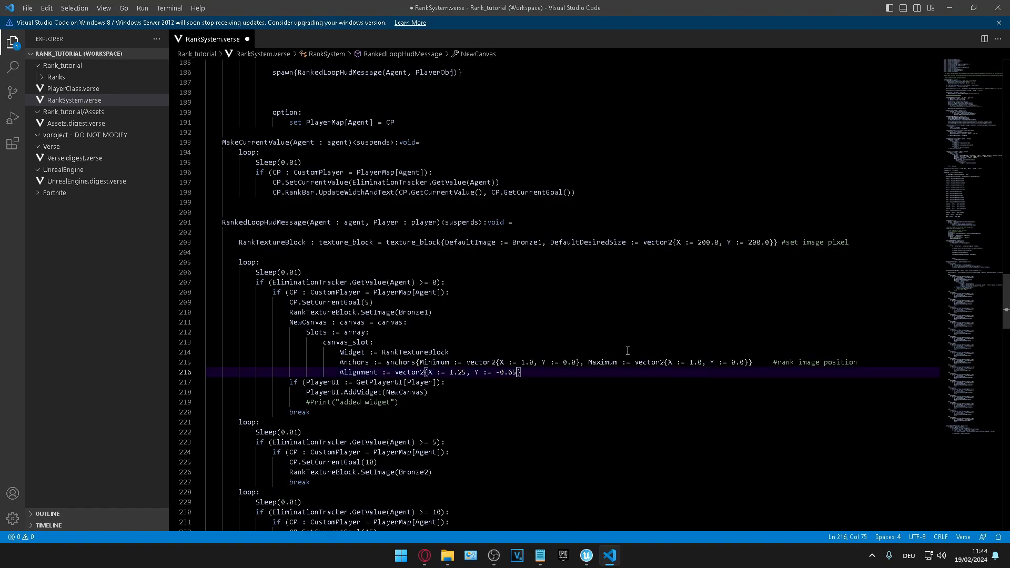
pyautogui.press('Down')
pyautogui.press('Down')
pyautogui.press('Down')
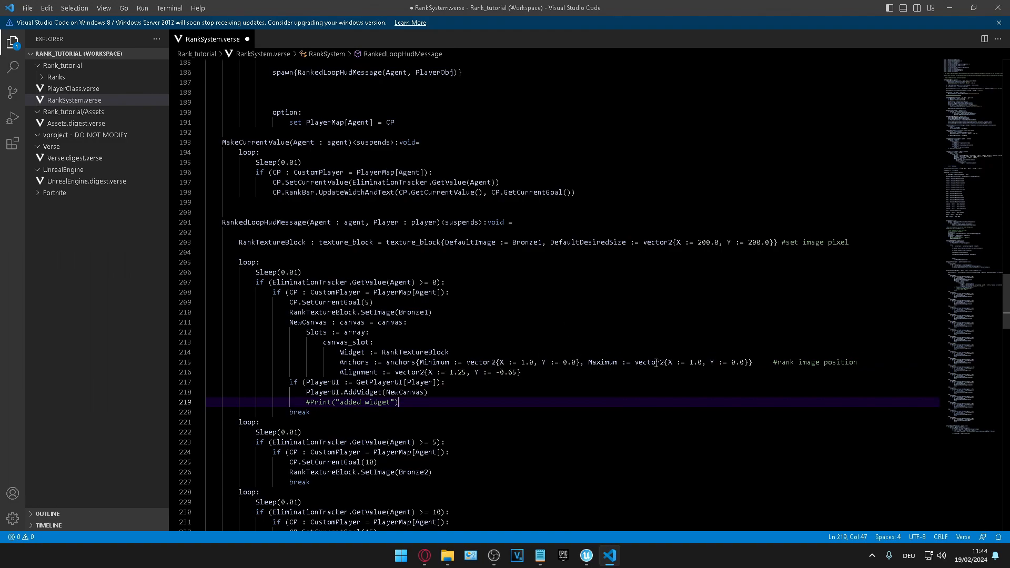
# Examine the rank image's position and pixel-size lines, and the progress bar's Anchors and Offsets in CreateUI
pyautogui.click(860, 362)
pyautogui.hotkey('shift', 'Down')
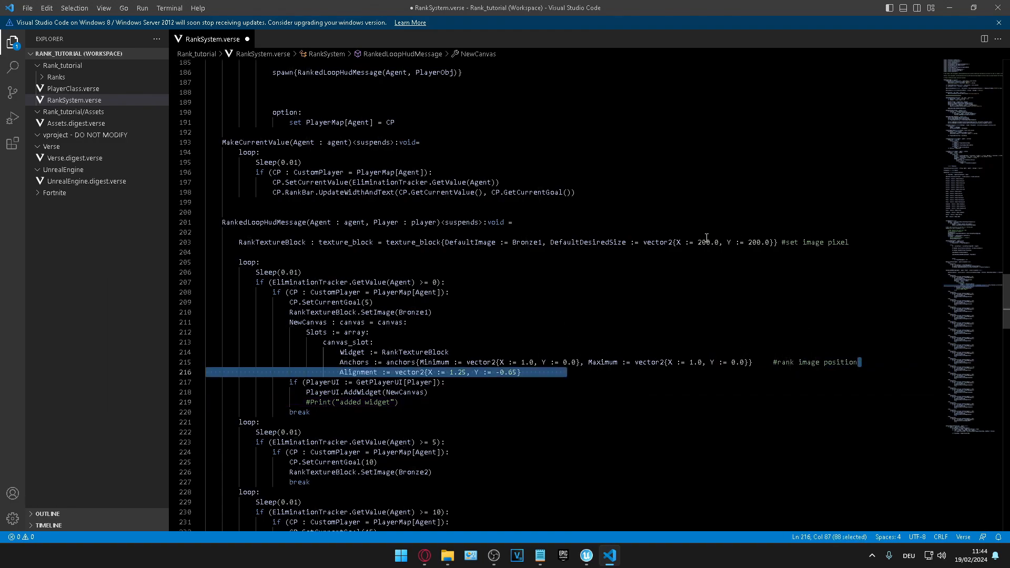
pyautogui.moveTo(689, 242); pyautogui.dragTo(714, 242)
pyautogui.moveTo(810, 242); pyautogui.dragTo(841, 242)
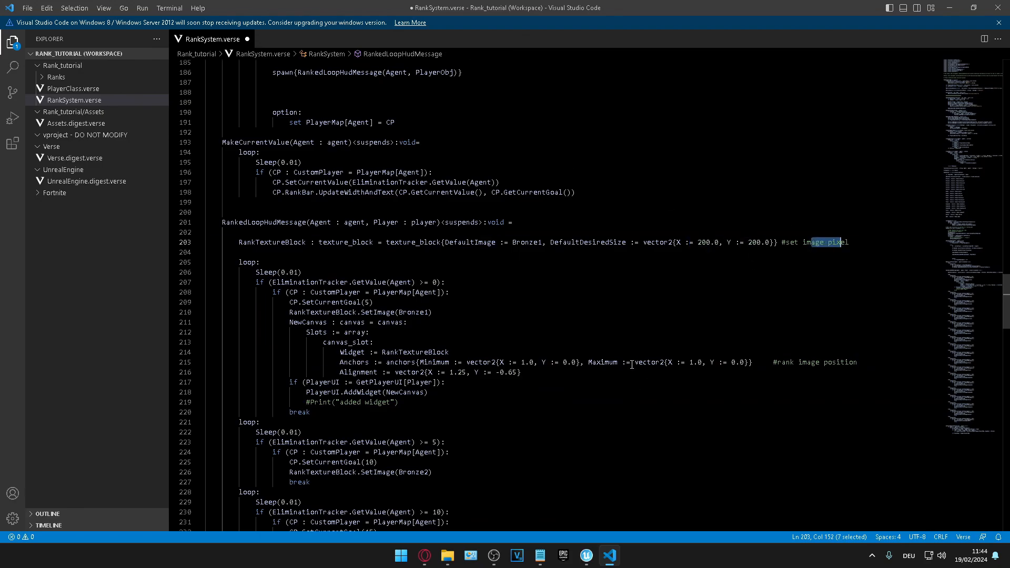
pyautogui.scroll(20, 642, 386)
pyautogui.scroll(12, 392, 264)
pyautogui.moveTo(289, 290); pyautogui.dragTo(588, 299)
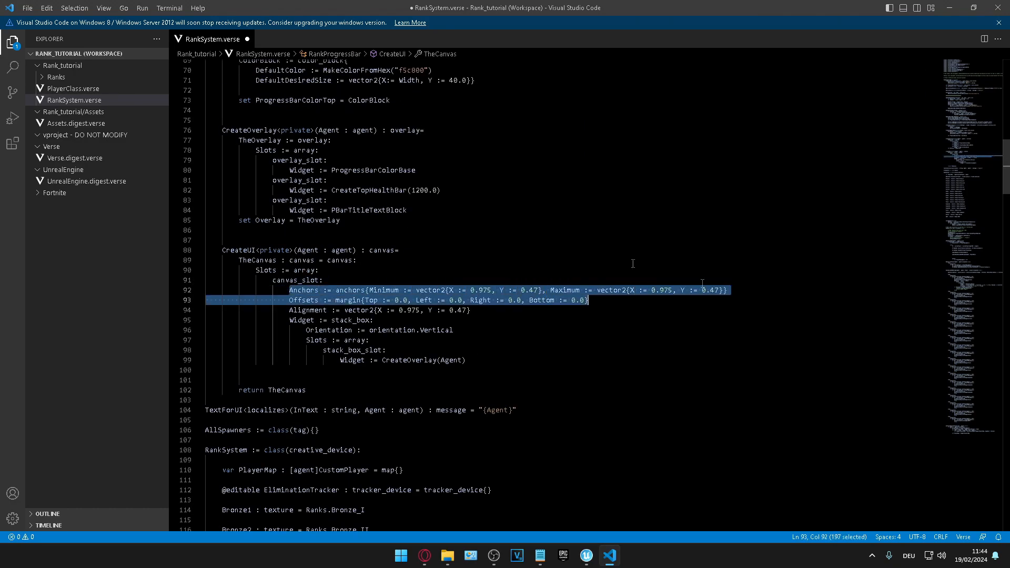
pyautogui.scroll(5, 411, 179)
pyautogui.scroll(-2, 419, 389)
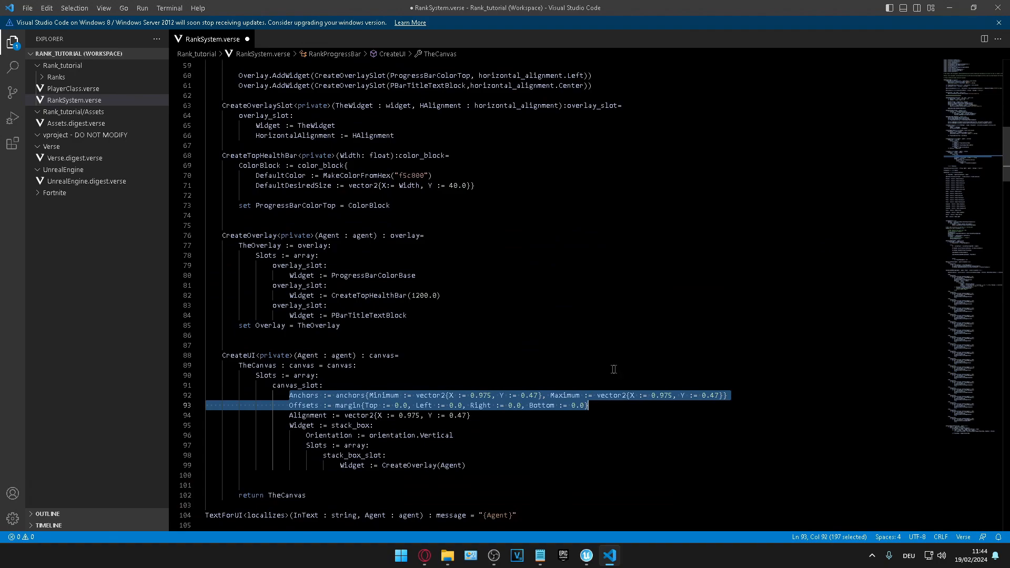
pyautogui.click(573, 345)
pyautogui.moveTo(290, 395); pyautogui.dragTo(727, 395)
pyautogui.click(762, 393)
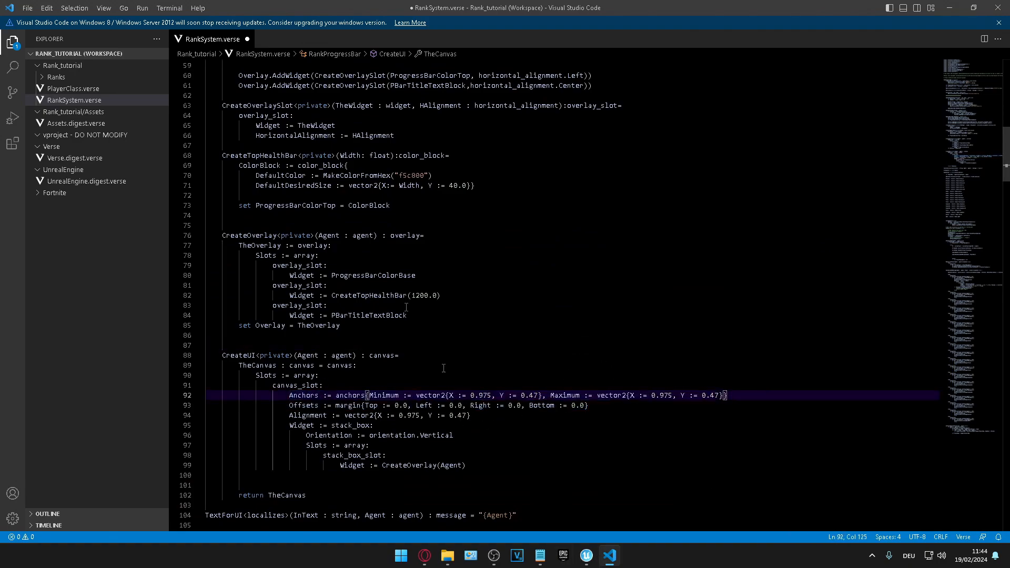
pyautogui.scroll(3, 461, 234)
# Switch to the NewWidgetBlueprint window and add a second Bronze_I image to the canvas, below the existing rank image
pyautogui.moveTo(586, 555)
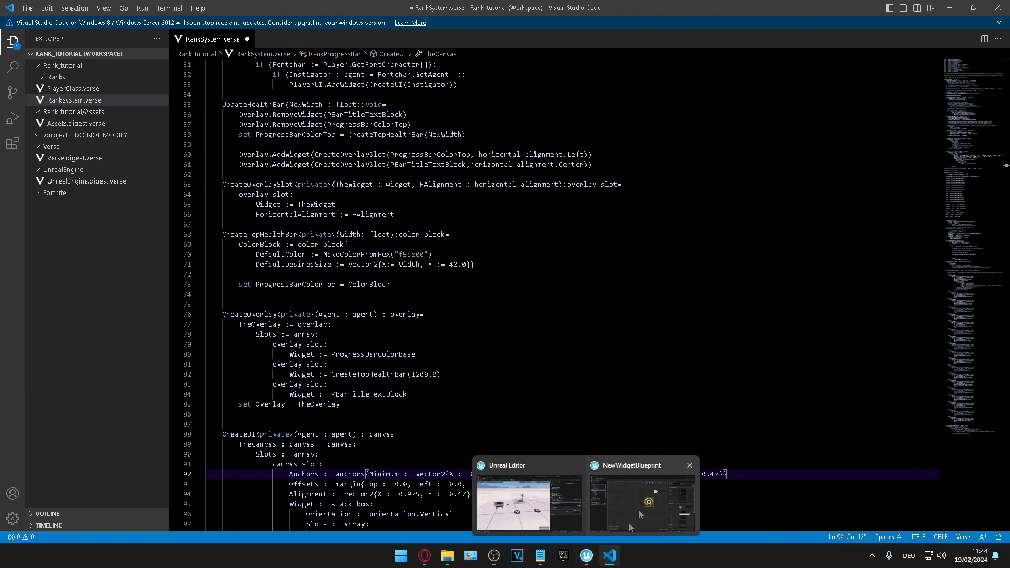
pyautogui.click(629, 523)
pyautogui.click(37, 534)
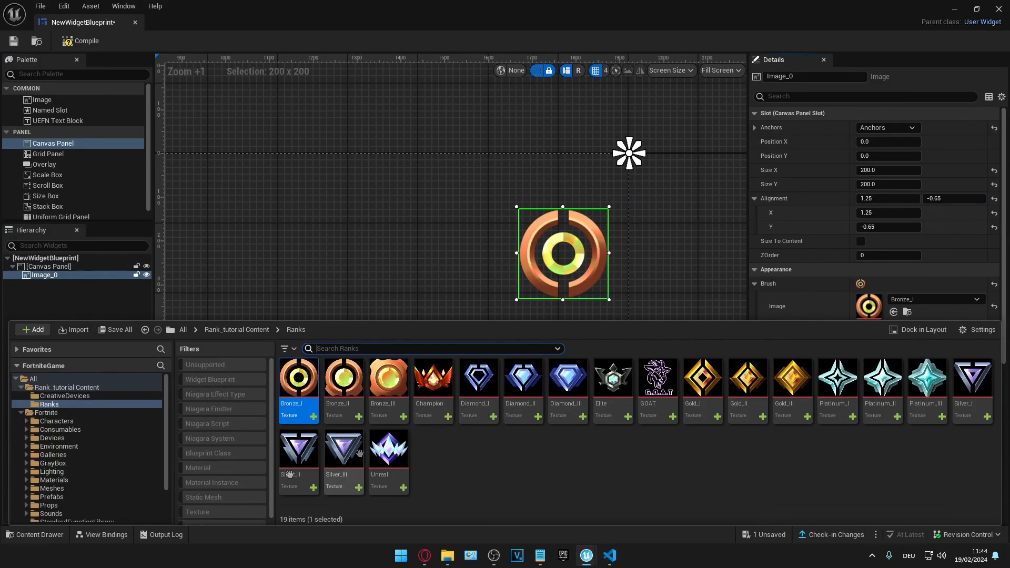
pyautogui.moveTo(297, 394); pyautogui.dragTo(491, 350)
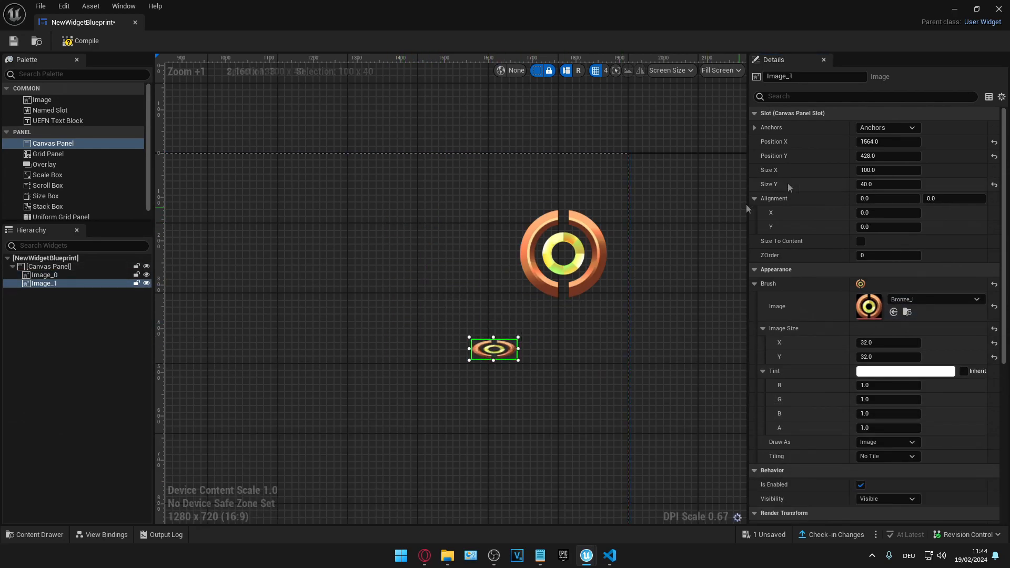
# Anchor the new image to the canvas's top-right corner and set its Position X and Position Y to 0
pyautogui.click(888, 129)
pyautogui.click(946, 149)
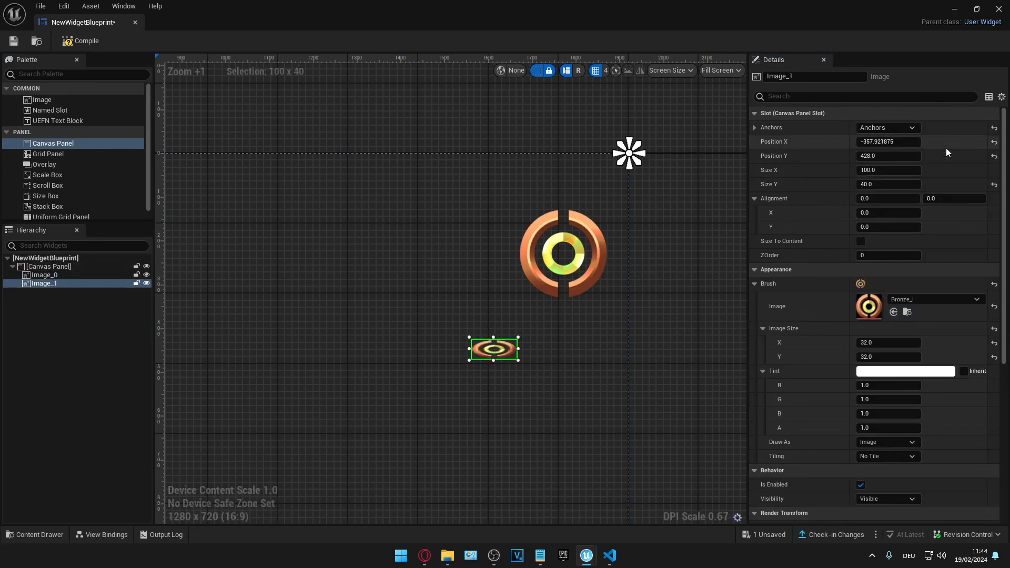
pyautogui.click(897, 143)
pyautogui.write('0')
pyautogui.press('Tab')
pyautogui.write('0')
pyautogui.press('Return')
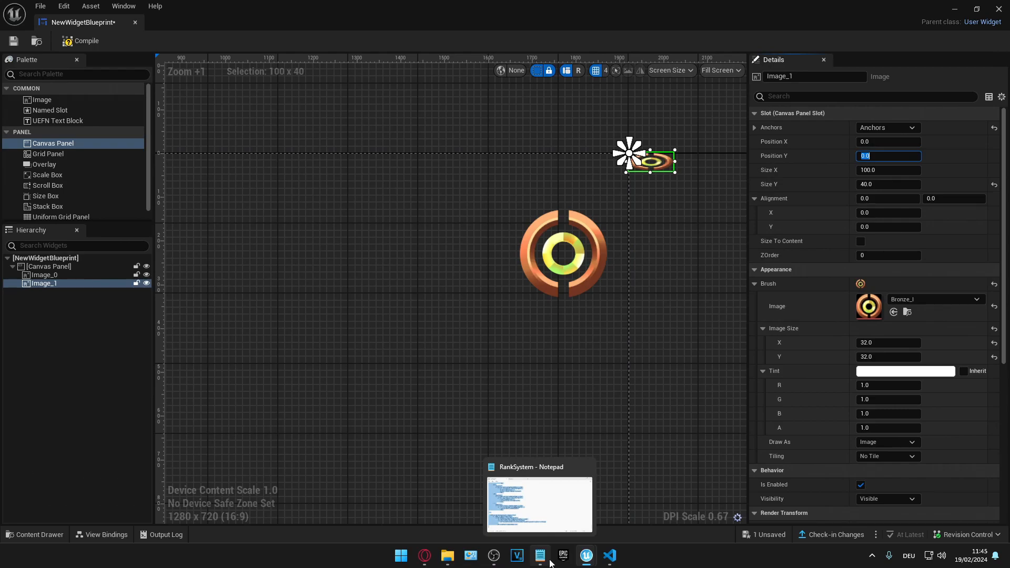
# Check ProgressBarColorBase's DefaultDesiredSize in RankSystem.verse, and set the new image's Size X in NewWidgetBlueprint to 200
pyautogui.click(609, 555)
pyautogui.scroll(9, 396, 226)
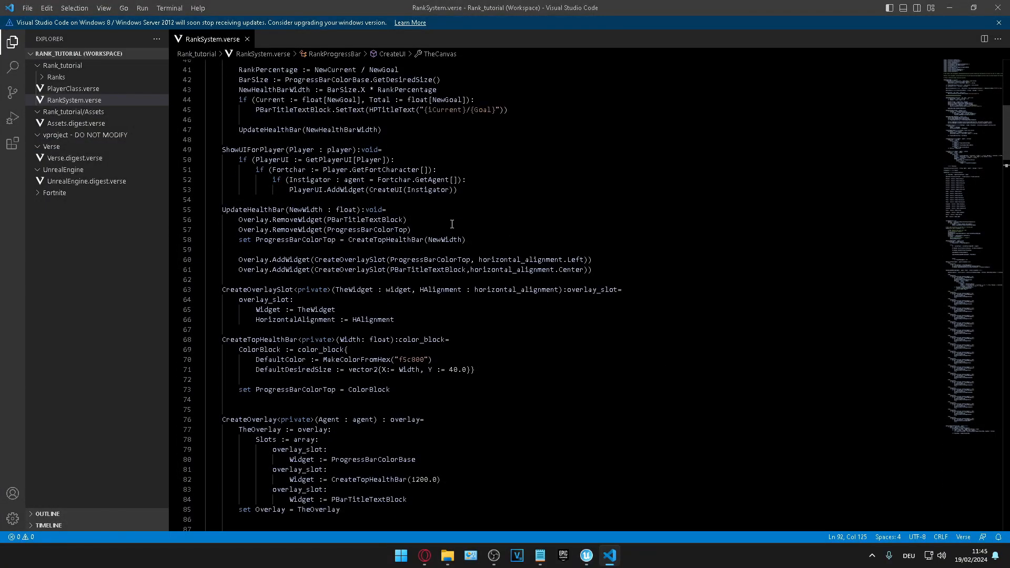
pyautogui.scroll(4, 396, 226)
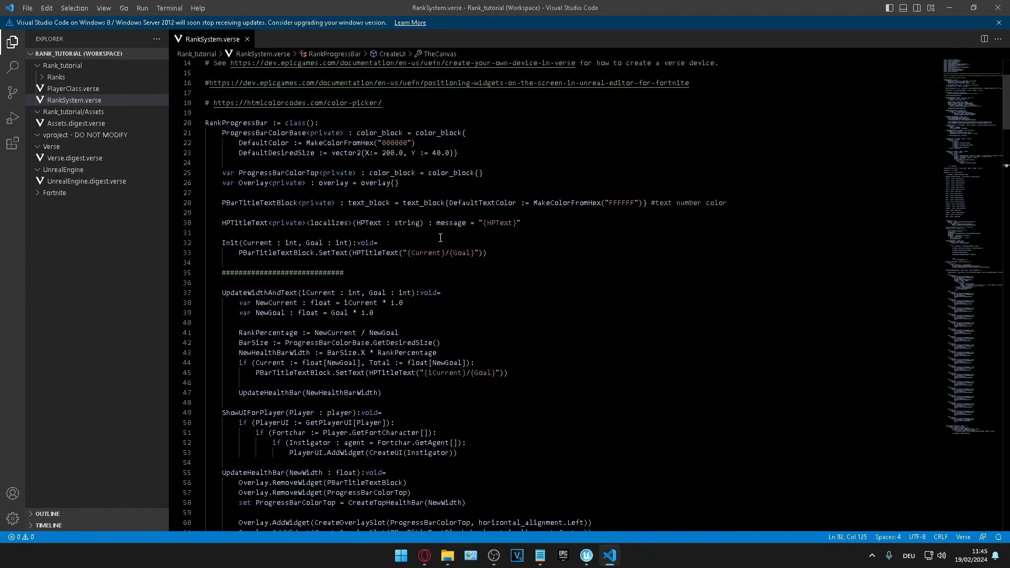
pyautogui.moveTo(235, 152); pyautogui.dragTo(317, 156)
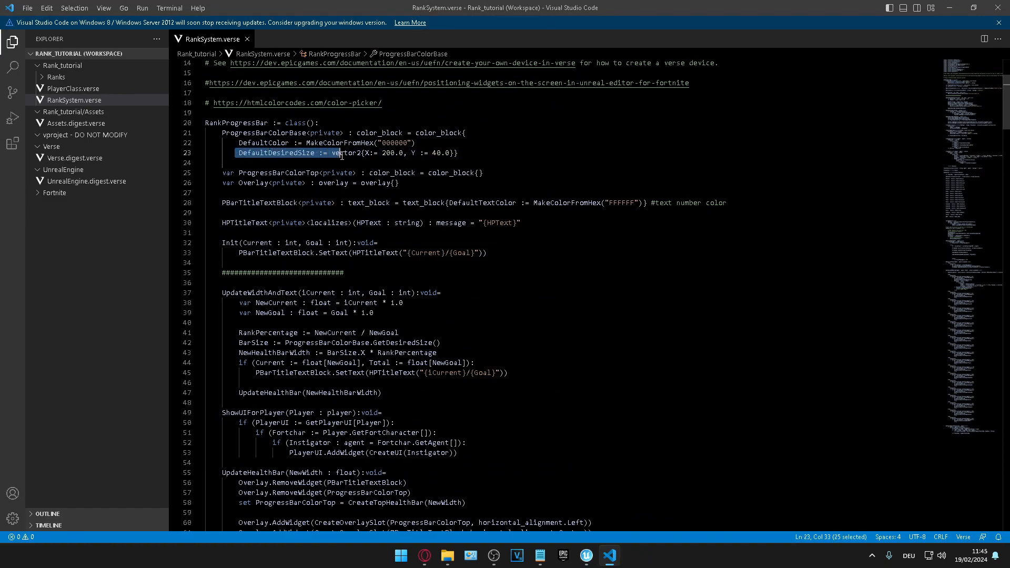
pyautogui.moveTo(365, 152); pyautogui.dragTo(456, 155)
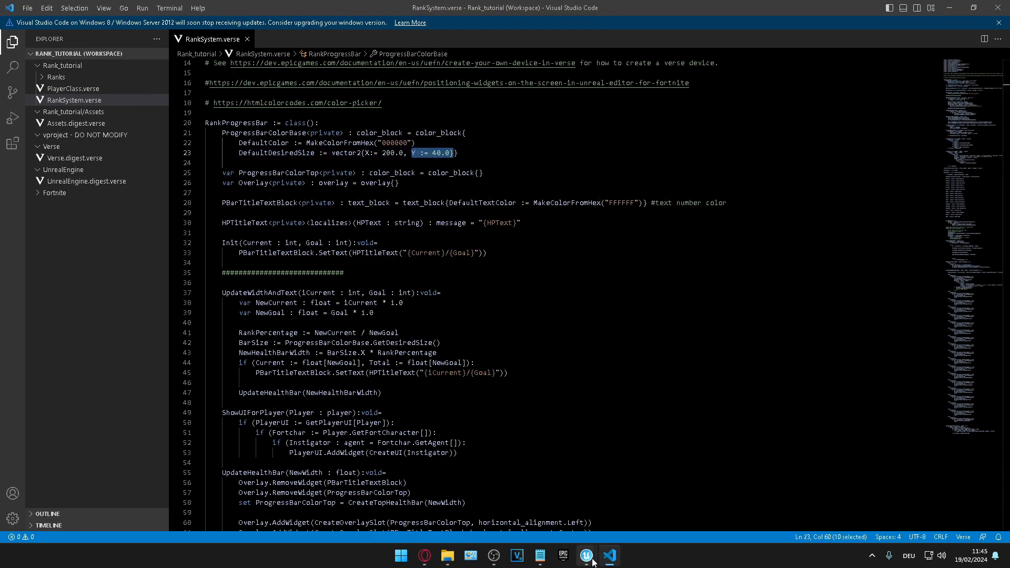
pyautogui.moveTo(586, 555)
pyautogui.click(627, 503)
pyautogui.click(877, 169)
pyautogui.write('200')
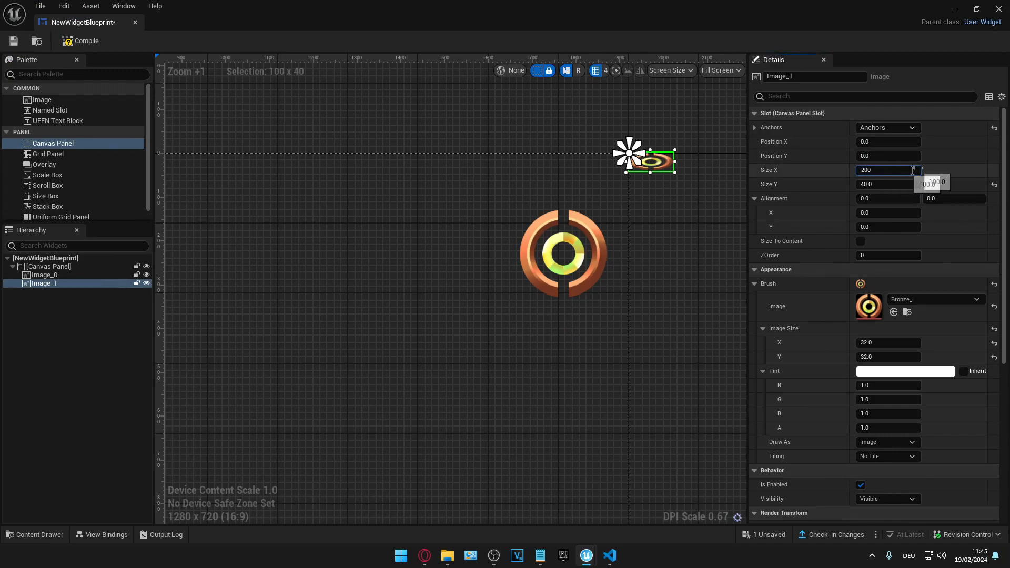
pyautogui.press('Return')
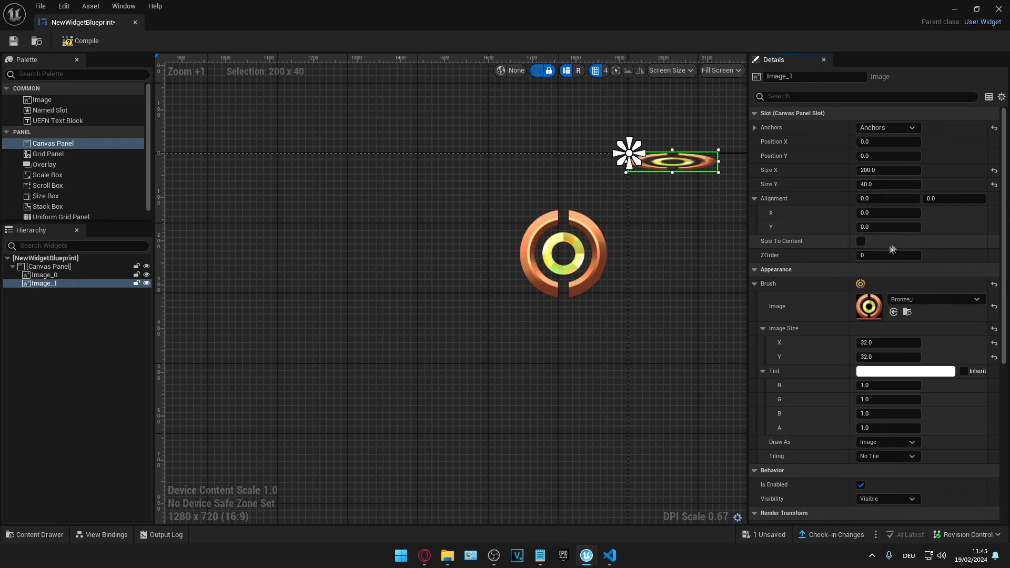
# In RankSystem.verse, check the rank image's anchors and set the progress bar's Minimum anchor in CreateUI to X 1.0 and Y 0.0
pyautogui.click(609, 555)
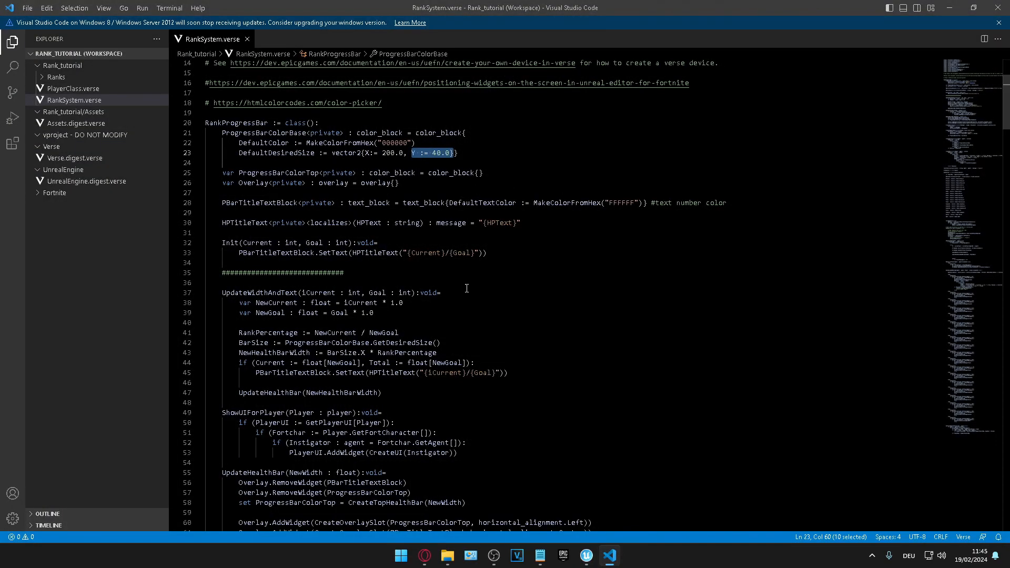
pyautogui.scroll(-17, 445, 326)
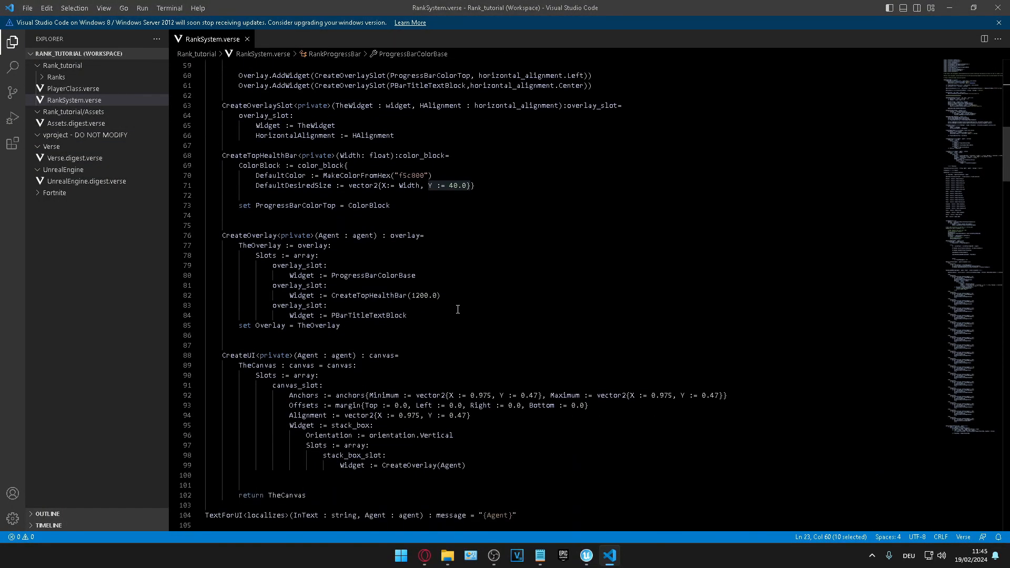
pyautogui.moveTo(467, 343); pyautogui.dragTo(491, 340)
pyautogui.scroll(-20, 512, 285)
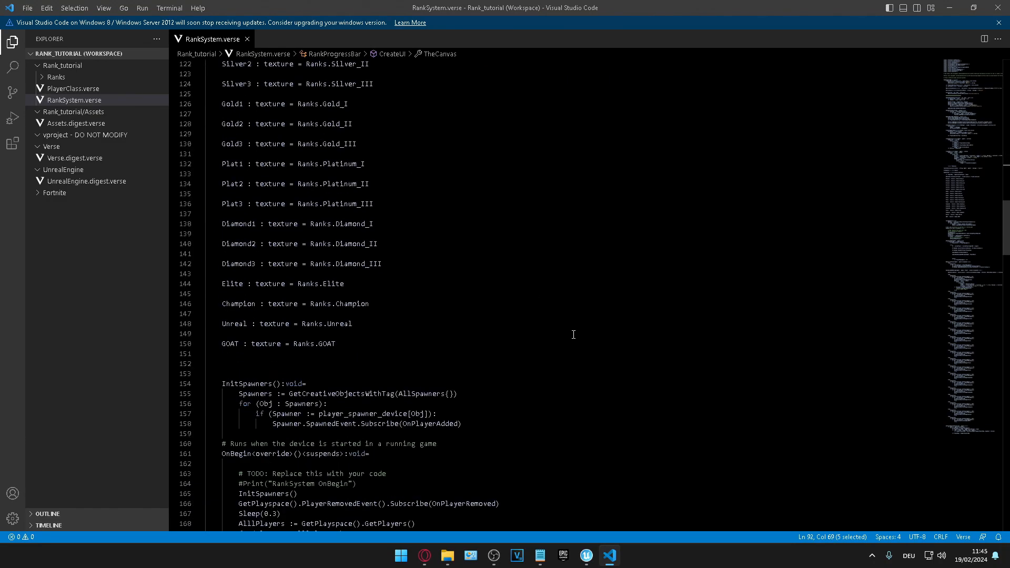
pyautogui.scroll(-6, 547, 339)
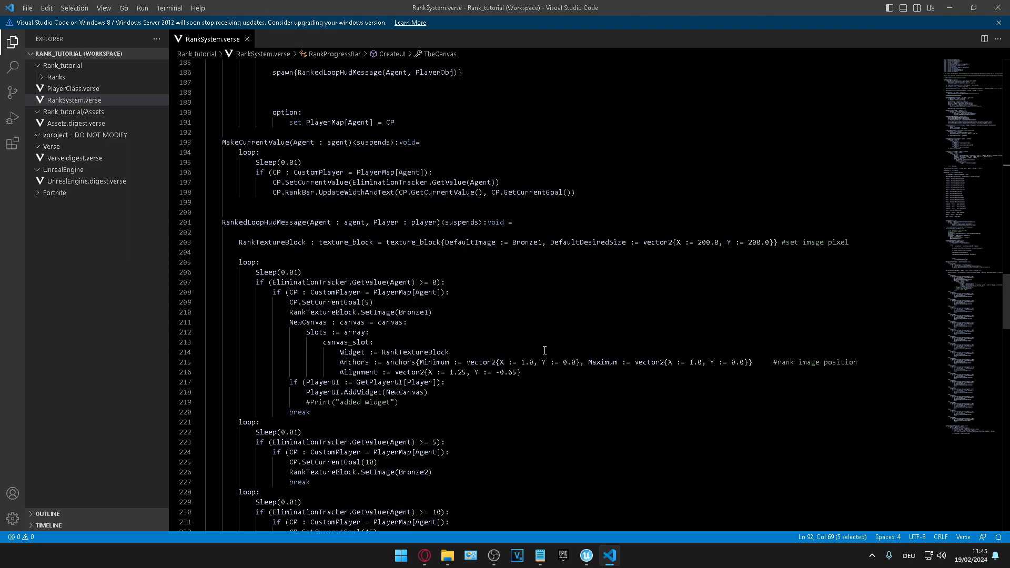
pyautogui.moveTo(517, 361); pyautogui.dragTo(575, 362)
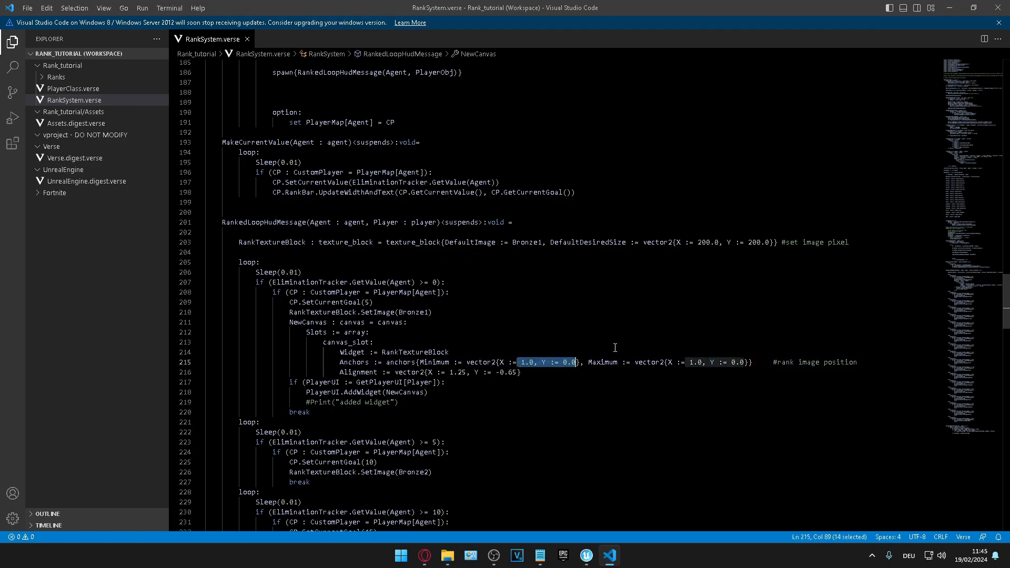
pyautogui.scroll(7, 631, 285)
pyautogui.scroll(20, 631, 285)
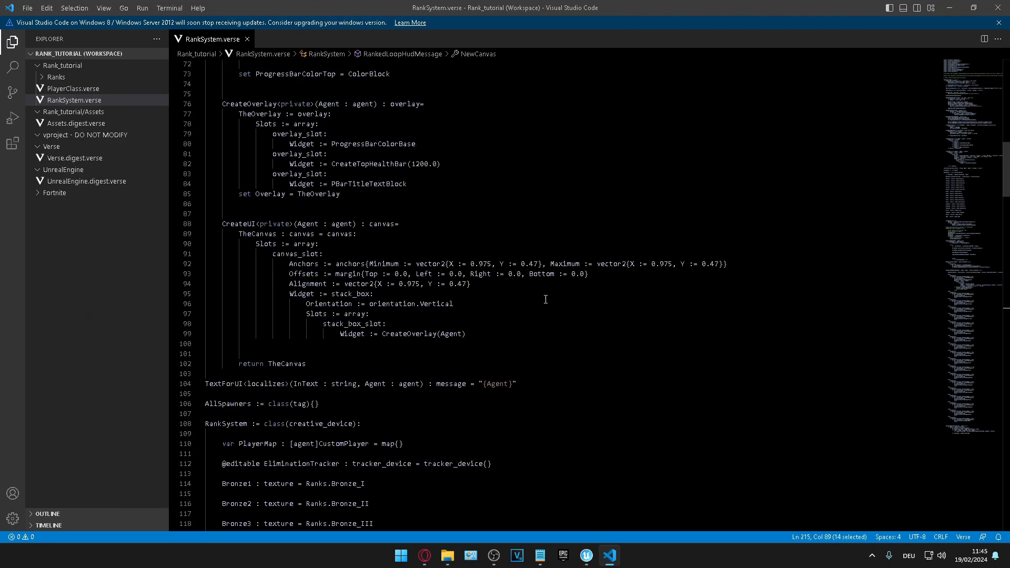
pyautogui.moveTo(470, 264); pyautogui.dragTo(492, 264)
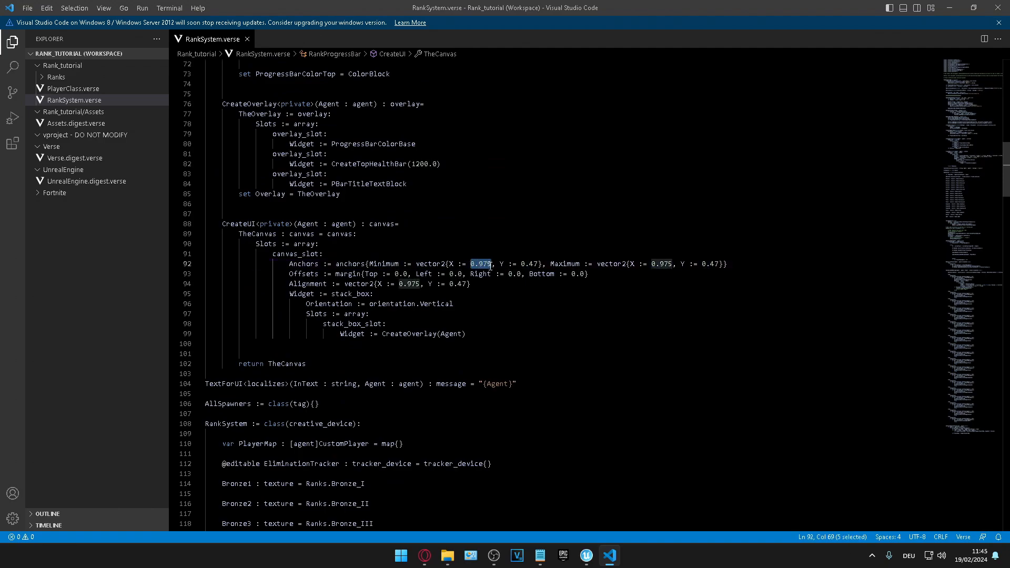
pyautogui.write('1')
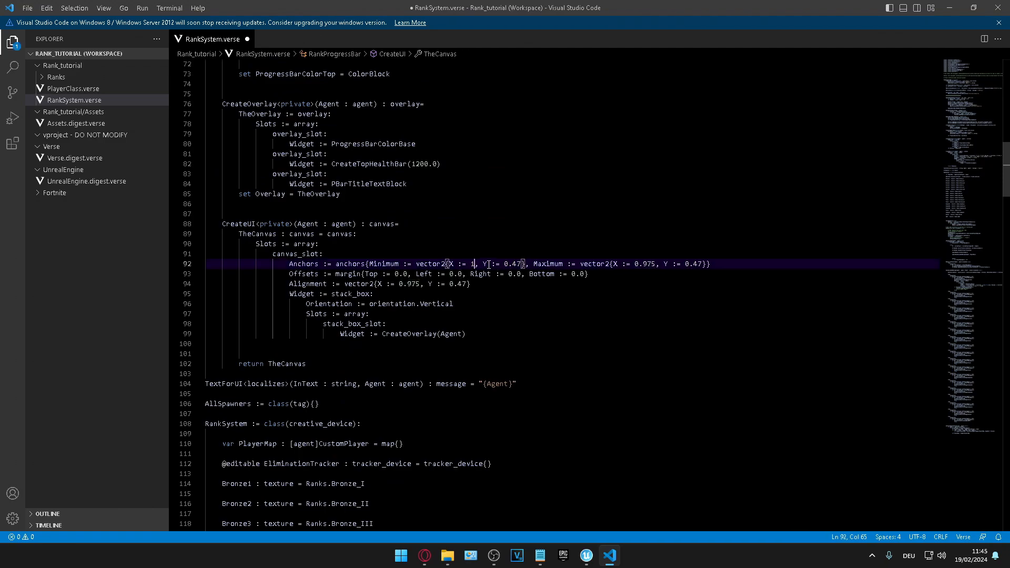
pyautogui.write('.0')
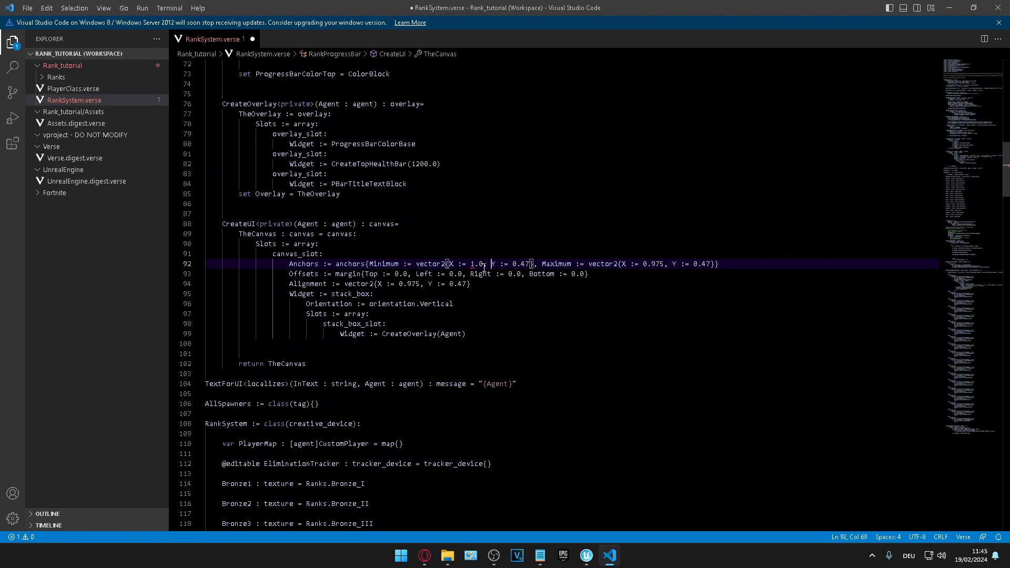
pyautogui.press('BackSpace')
pyautogui.press('BackSpace')
pyautogui.write('0')
# Set the progress bar's Maximum anchor in CreateUI to X 1.0 and Y 0.0
pyautogui.moveTo(638, 263); pyautogui.dragTo(660, 264)
pyautogui.write('1')
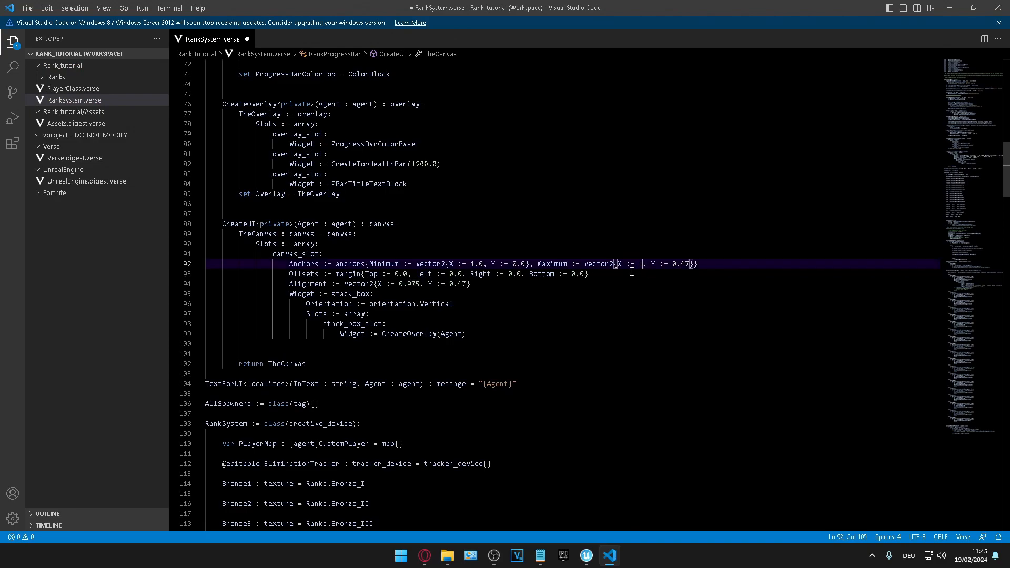
pyautogui.write('.0')
pyautogui.press('Right')
pyautogui.press('Right')
pyautogui.press('Right')
pyautogui.press('Right')
pyautogui.press('Right')
pyautogui.press('Right')
pyautogui.press('Right')
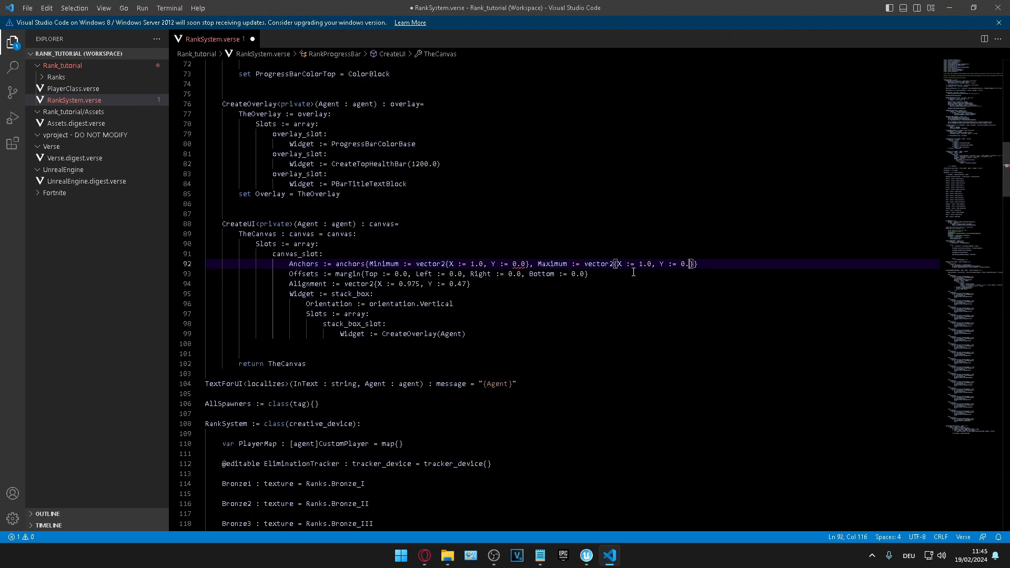
pyautogui.click(682, 309)
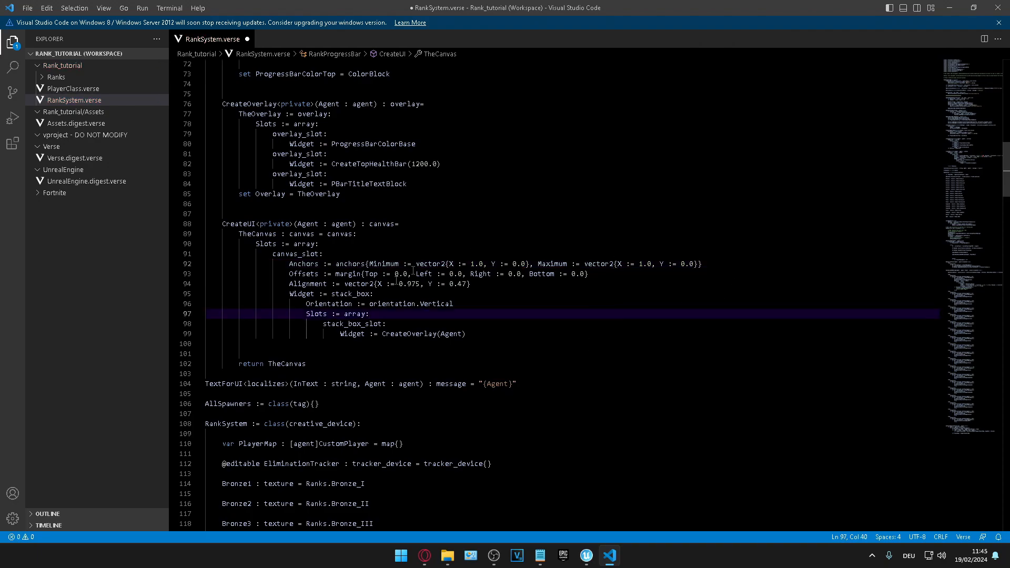
# Locate the progress bar's Alignment line in CreateUI, and set the second image's Alignment X in NewWidgetBlueprint to 1.25
pyautogui.moveTo(285, 284); pyautogui.dragTo(460, 284)
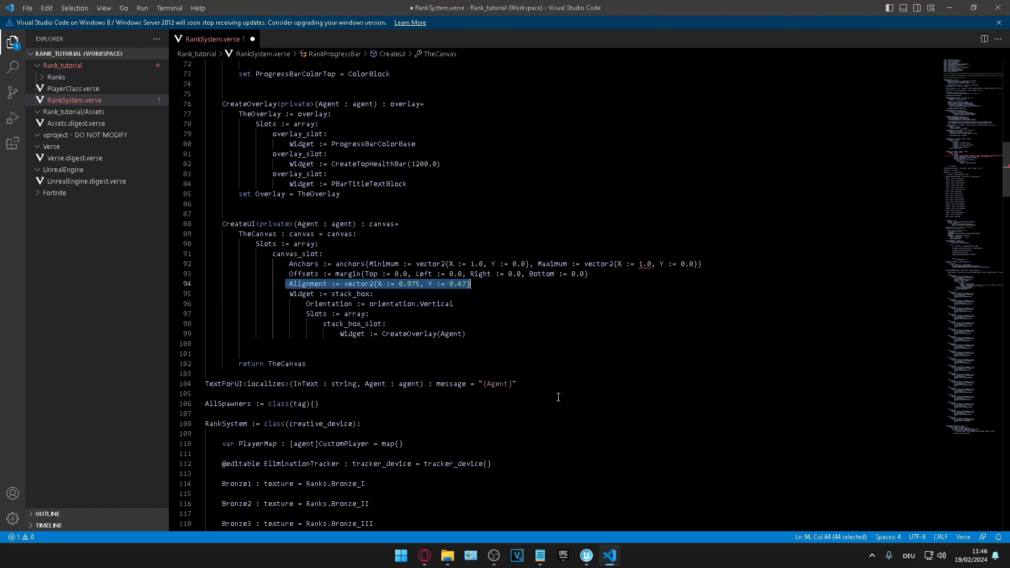
pyautogui.scroll(-15, 558, 397)
pyautogui.moveTo(592, 560)
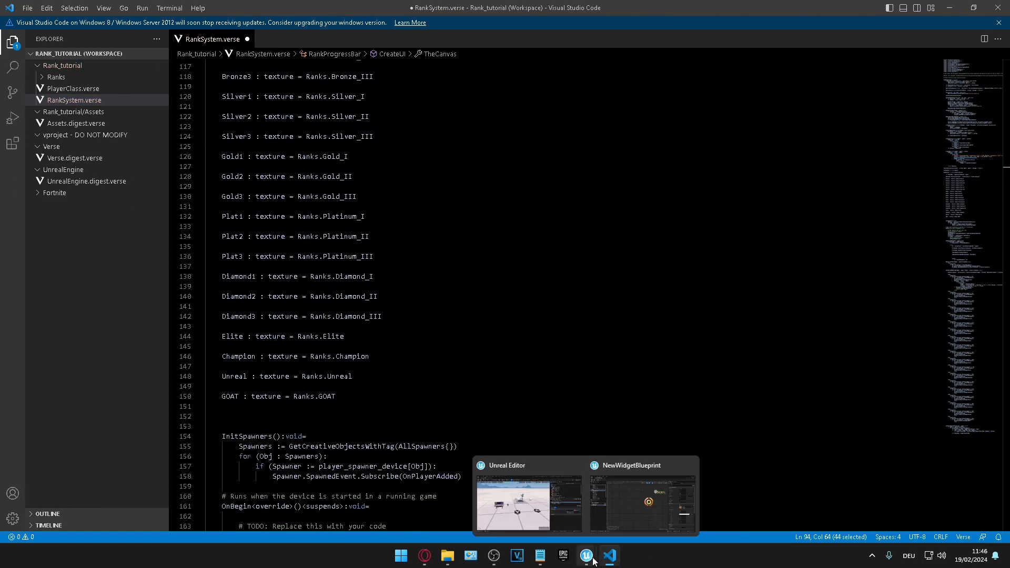
pyautogui.click(617, 502)
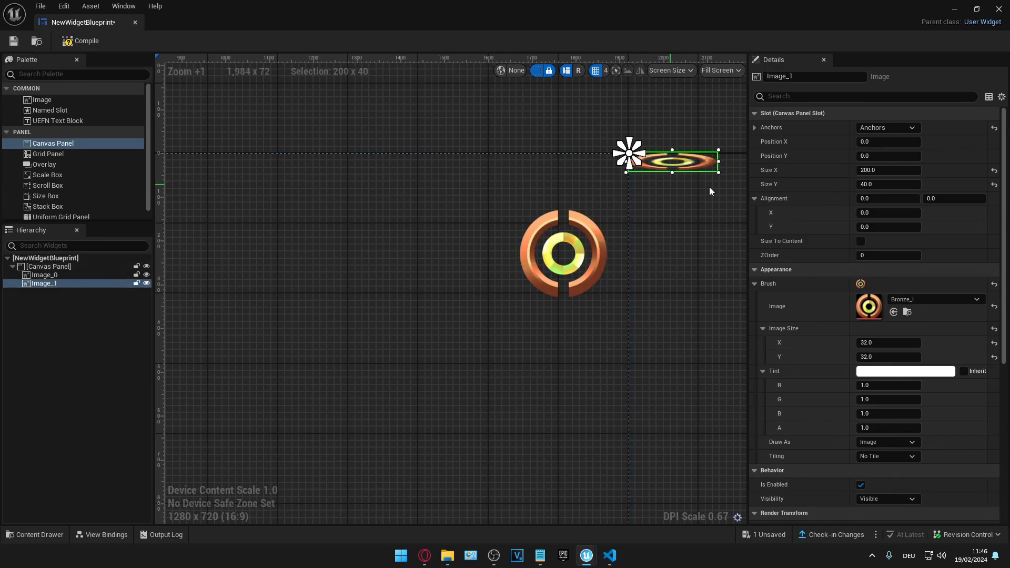
pyautogui.click(880, 201)
pyautogui.write('1')
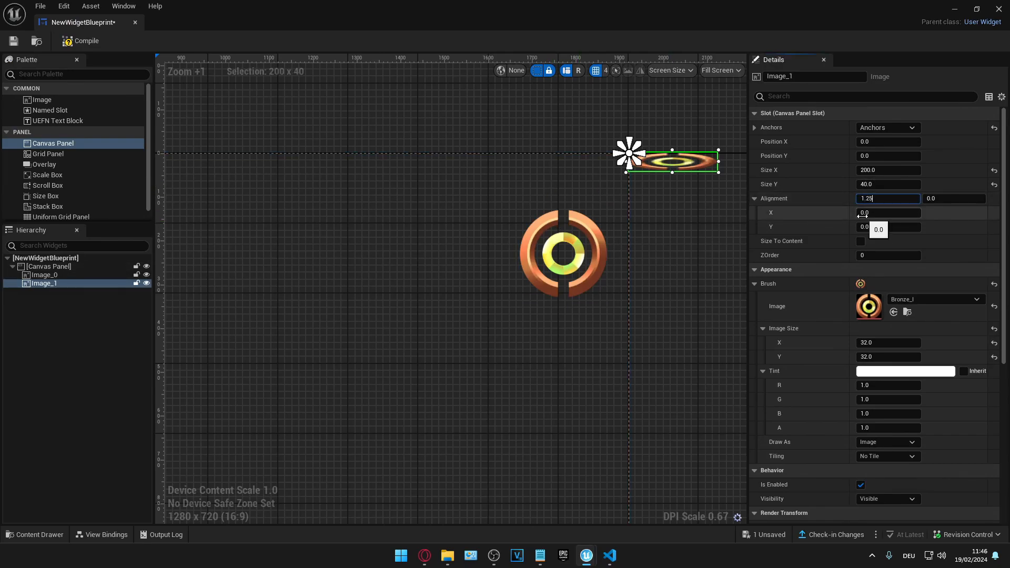
pyautogui.write('.25')
pyautogui.press('Return')
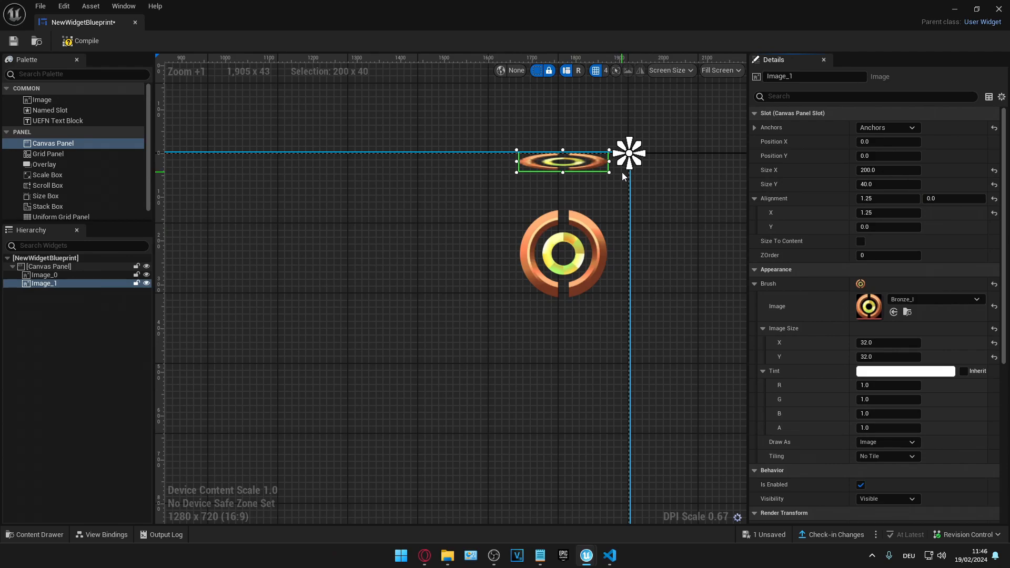
# Move the flat image just below the rank image by setting its Alignment Y to -8.5
pyautogui.moveTo(942, 199); pyautogui.dragTo(878, 198)
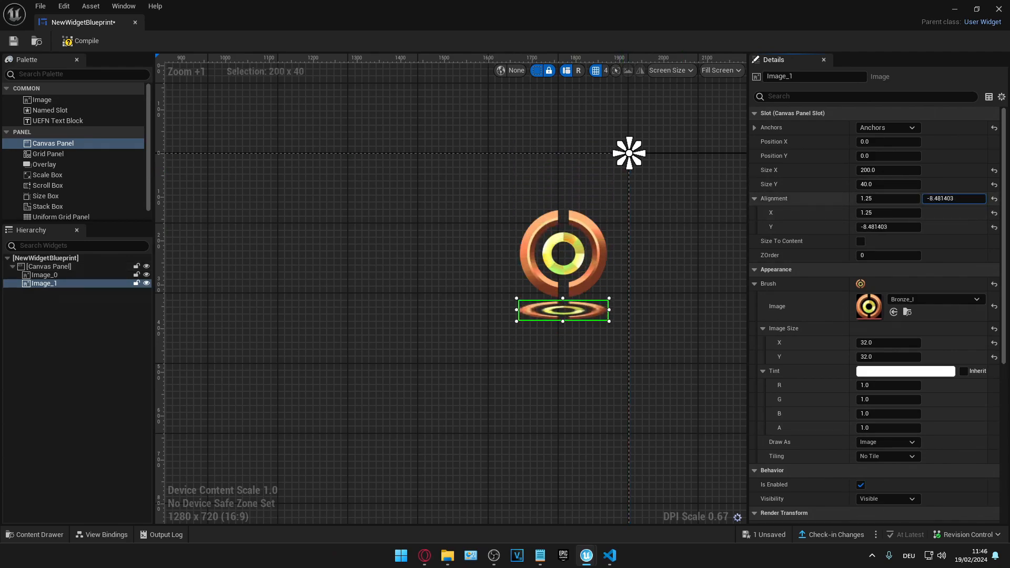
pyautogui.scroll(6, 626, 300)
pyautogui.click(959, 200)
pyautogui.moveTo(968, 202); pyautogui.dragTo(936, 203)
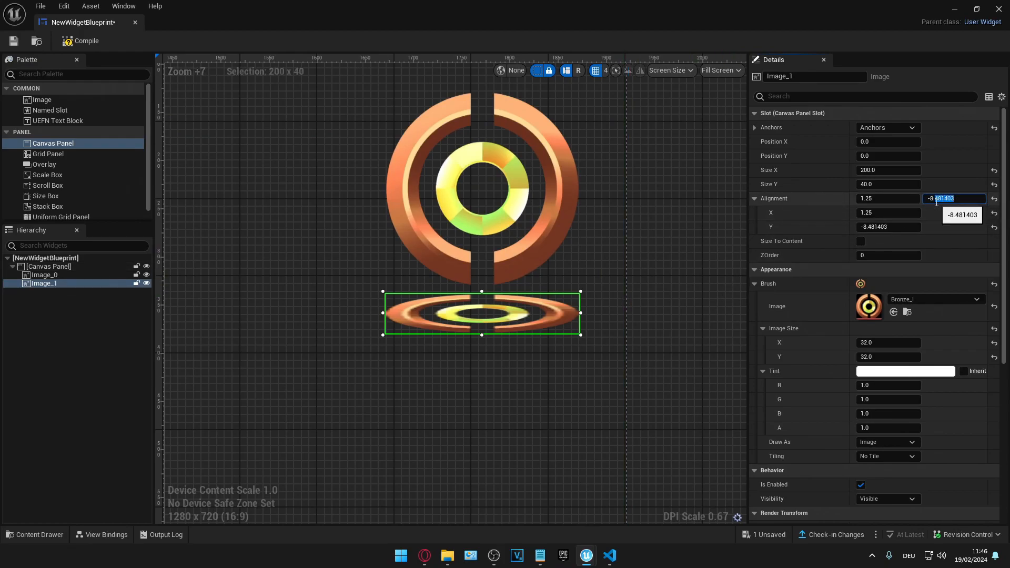
pyautogui.write('5')
pyautogui.press('Return')
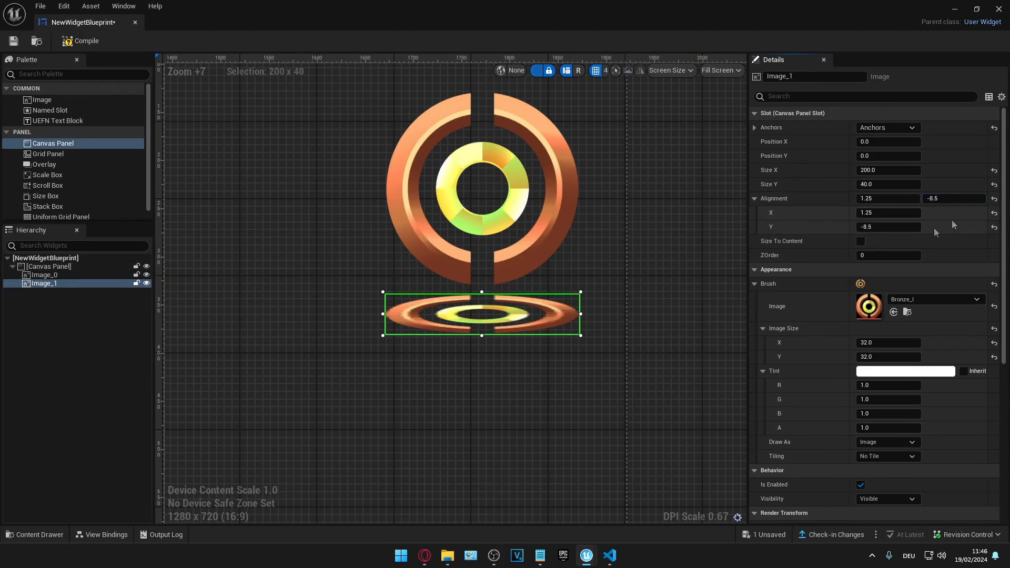
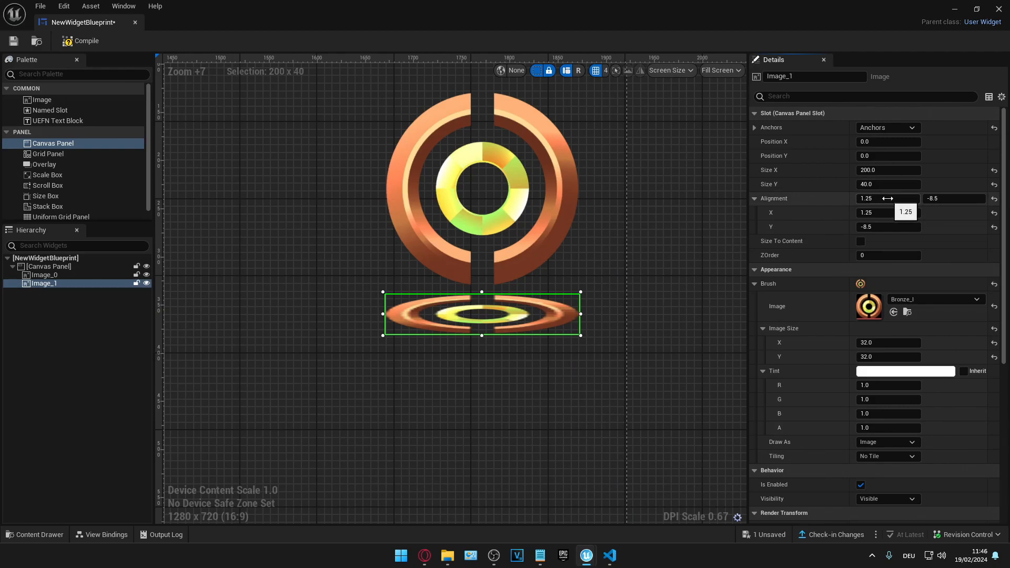
# In RankSystem.verse, set the progress bar's Alignment in CreateUI to X 1.25 and Y -8.5
pyautogui.click(944, 198)
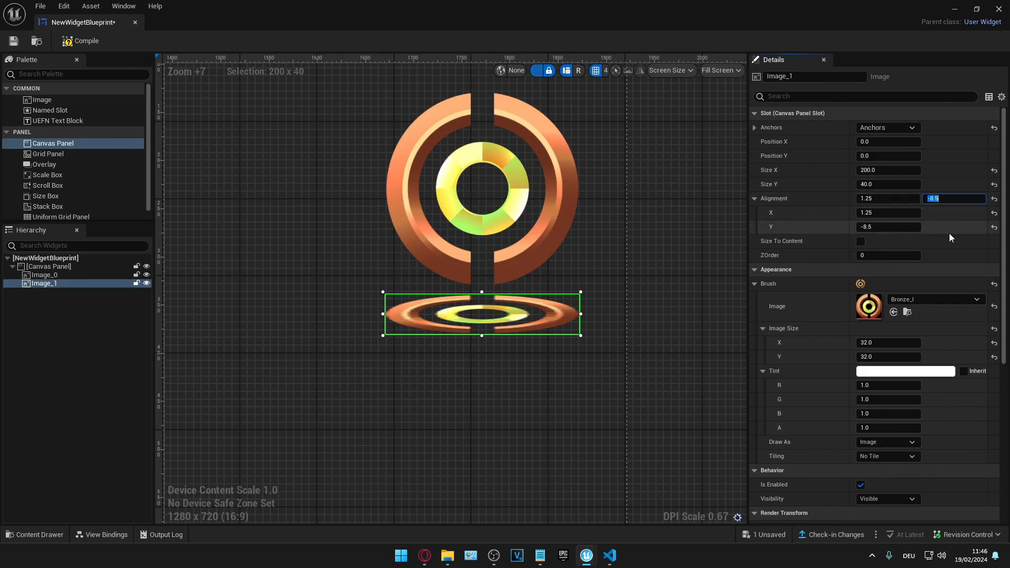
pyautogui.click(609, 555)
pyautogui.scroll(15, 403, 359)
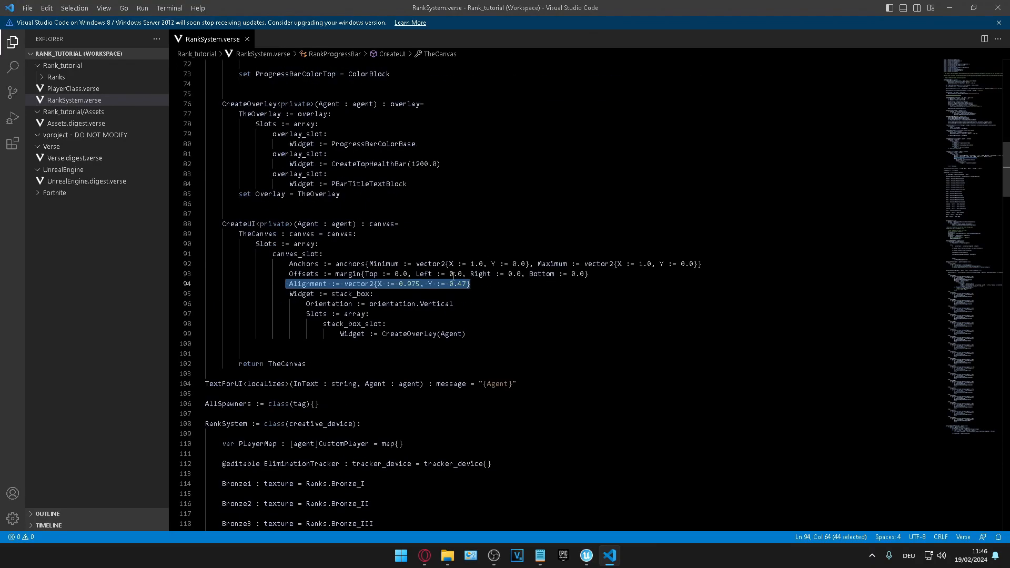
pyautogui.scroll(7, 356, 268)
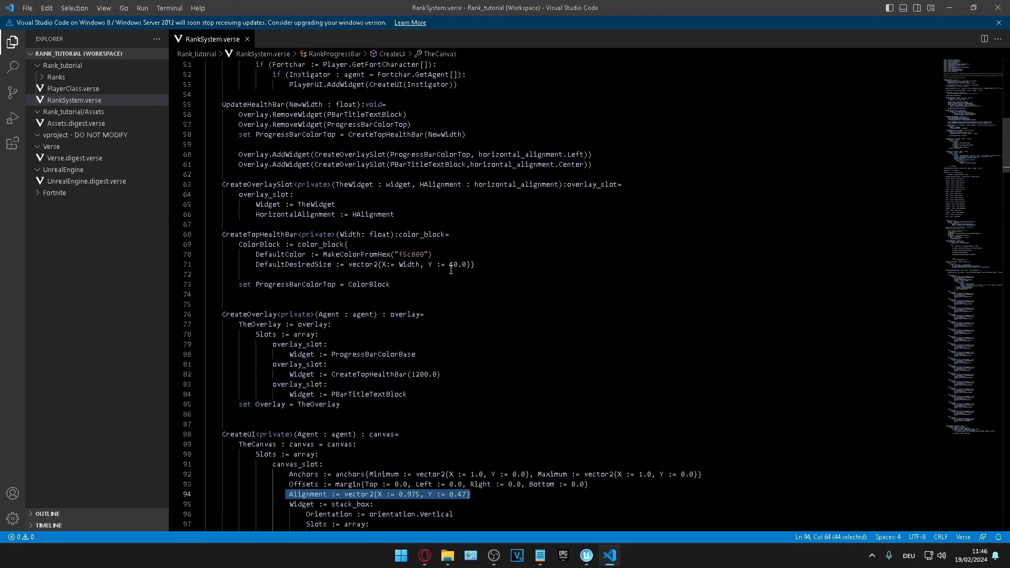
pyautogui.scroll(4, 451, 269)
pyautogui.scroll(-10, 474, 278)
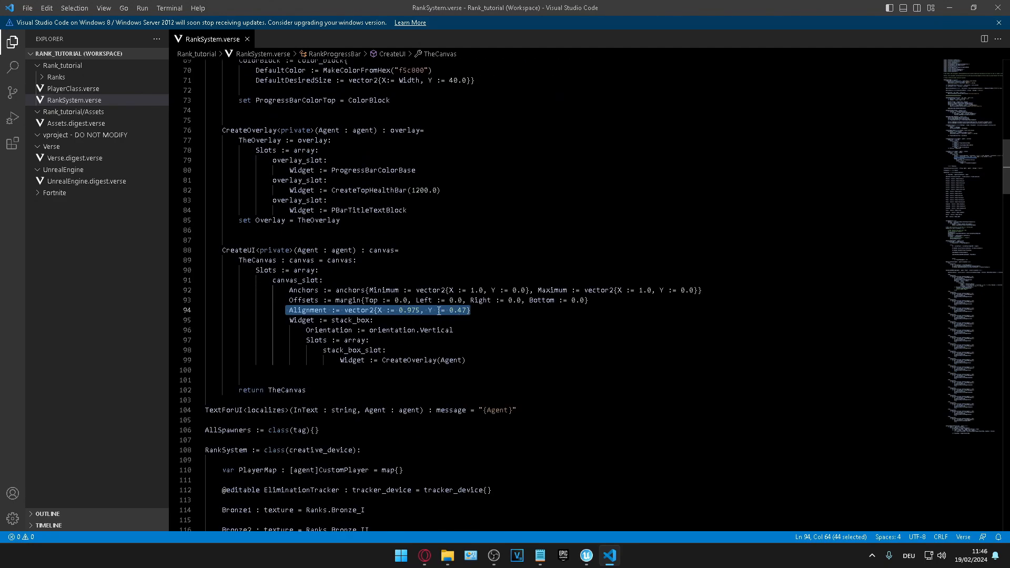
pyautogui.moveTo(450, 312); pyautogui.dragTo(462, 312)
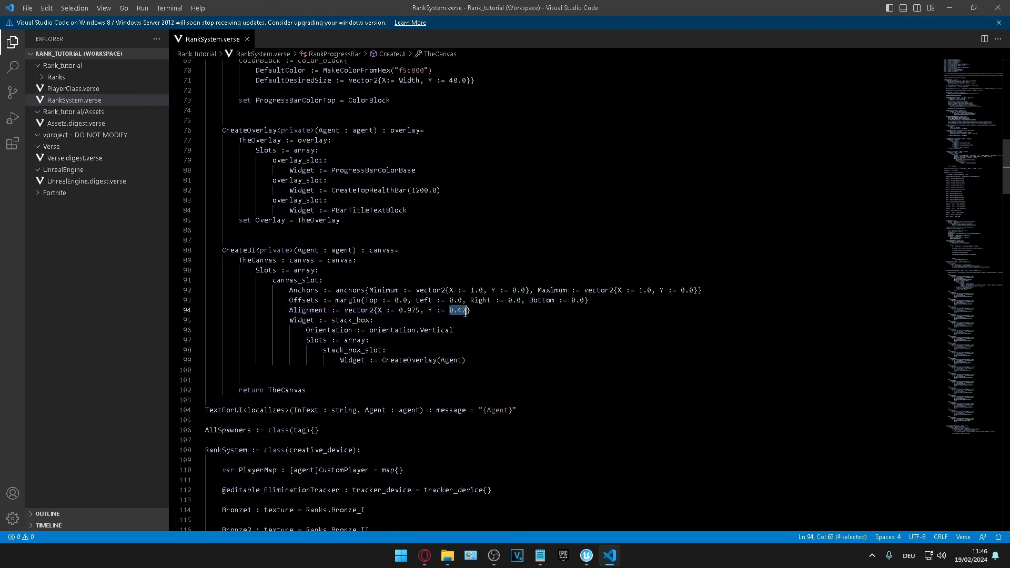
pyautogui.write('-8.5')
pyautogui.moveTo(399, 312); pyautogui.dragTo(420, 312)
pyautogui.write('1')
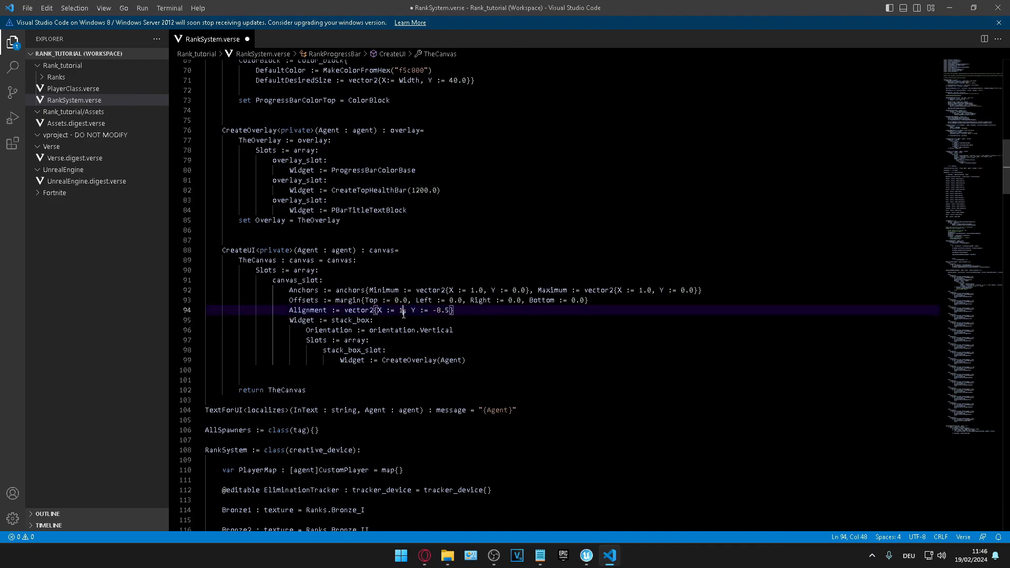
pyautogui.write('.25')
# Look over the progress bar functions around CreateUI and save RankSystem.verse
pyautogui.click(368, 370)
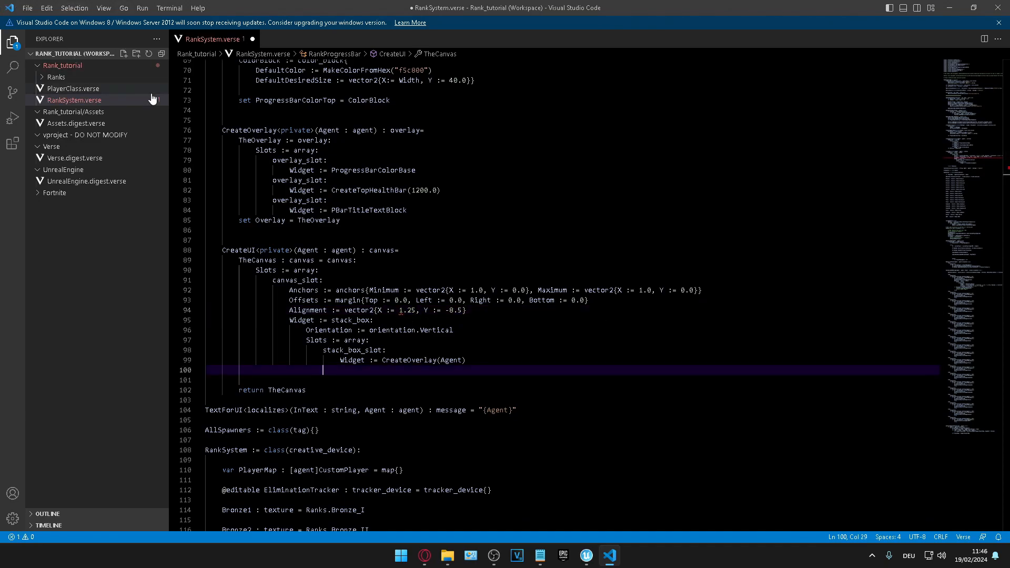
pyautogui.scroll(6, 434, 280)
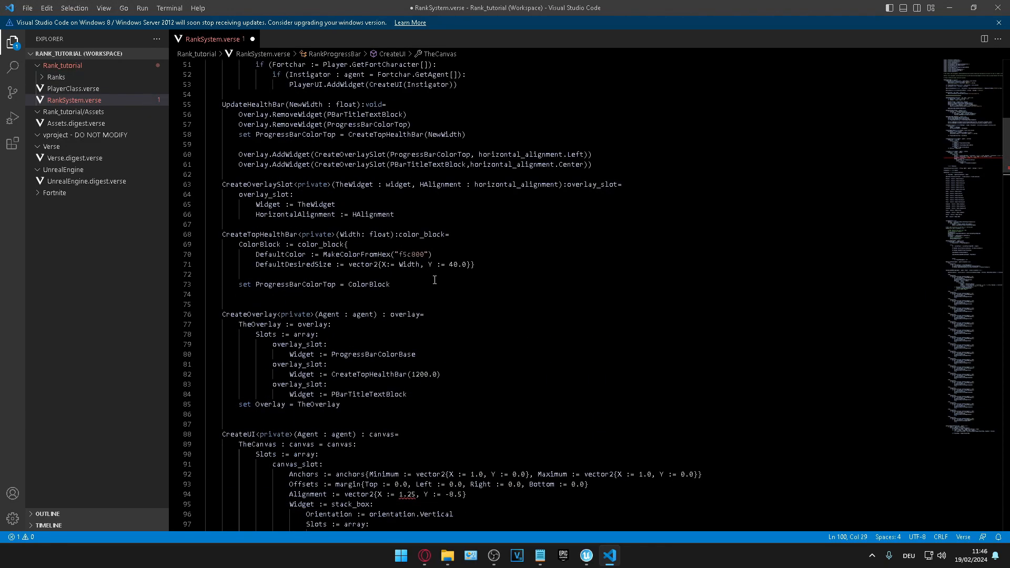
pyautogui.scroll(-5, 434, 280)
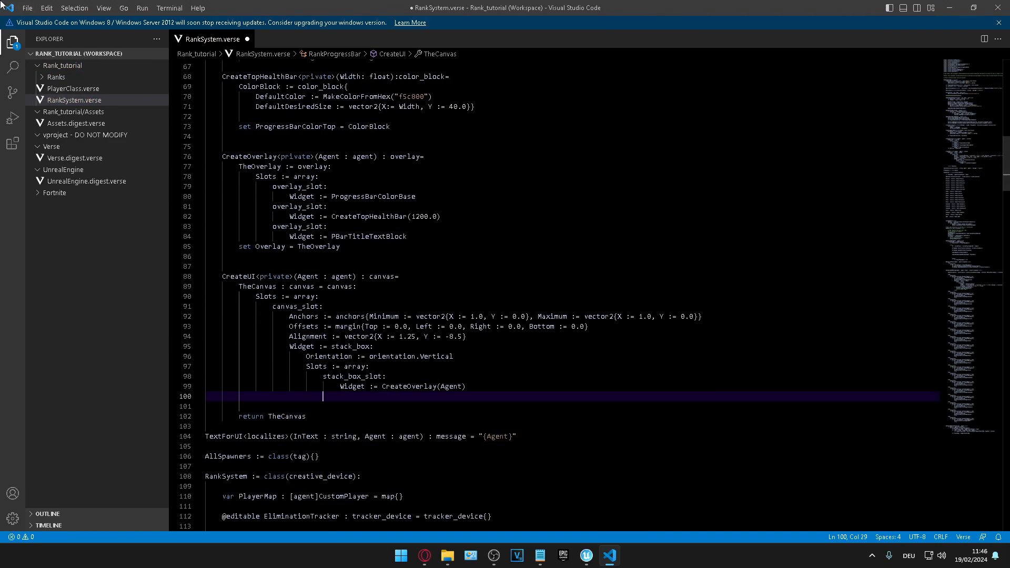
pyautogui.click(26, 9)
pyautogui.click(61, 178)
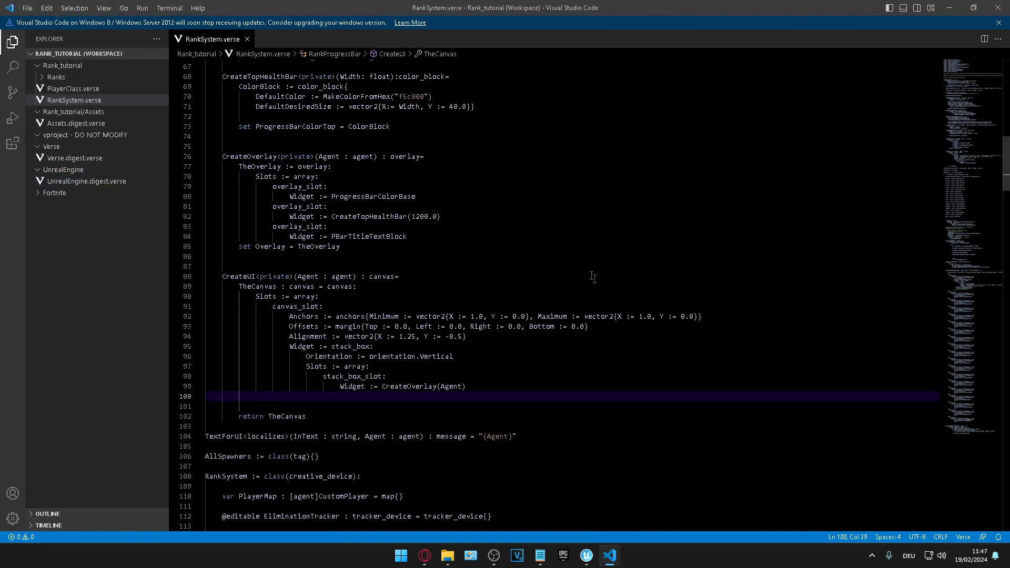
# Switch to NewWidgetBlueprint in Unreal Editor, compile and save it, and close it
pyautogui.moveTo(586, 555)
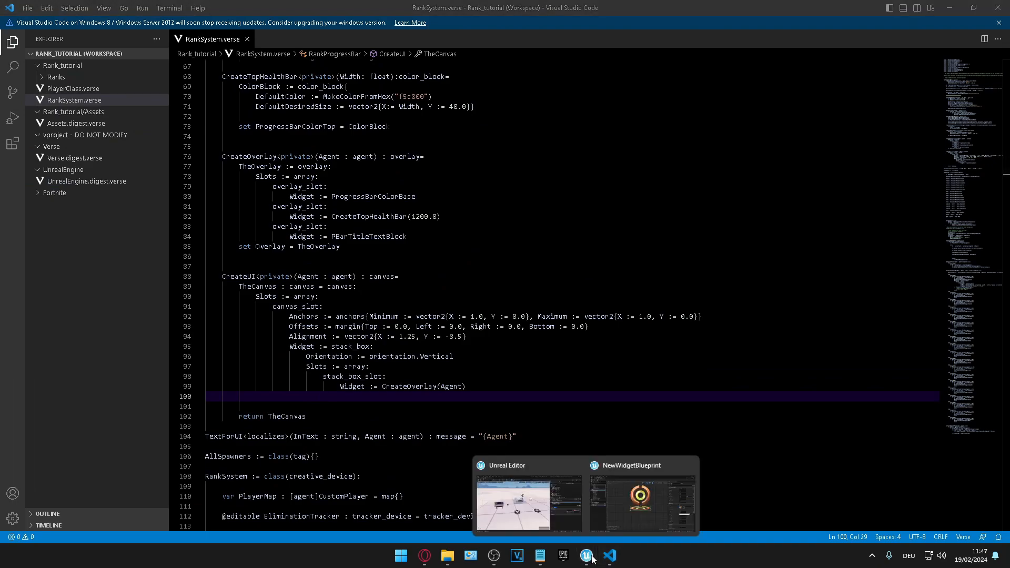
pyautogui.click(644, 489)
pyautogui.click(73, 41)
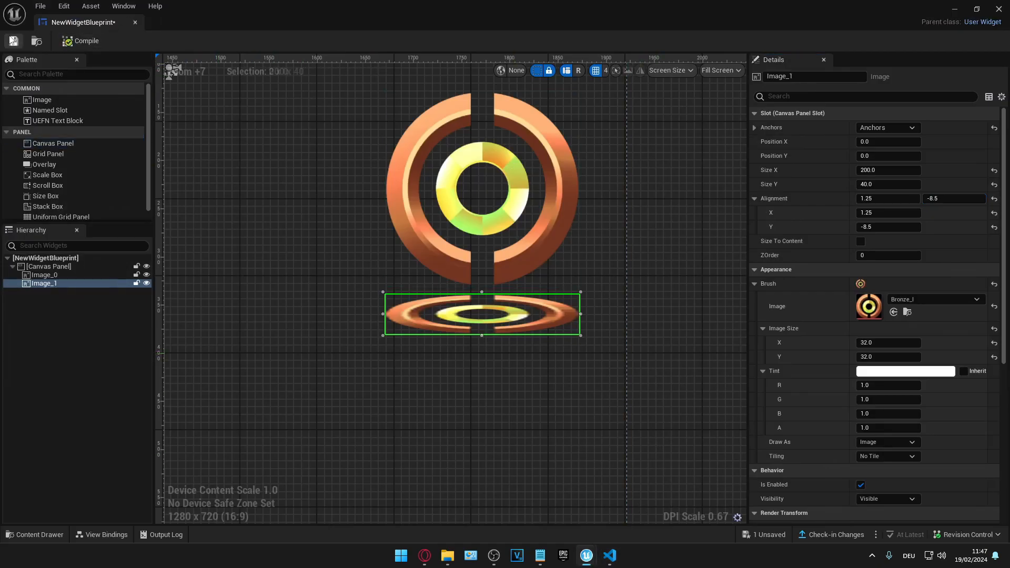
pyautogui.click(13, 40)
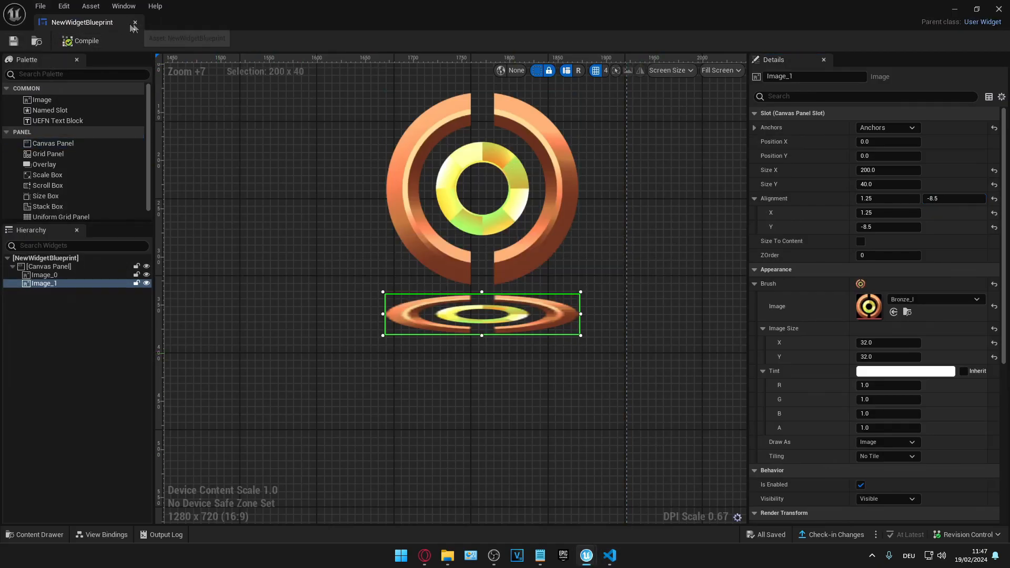
pyautogui.click(135, 22)
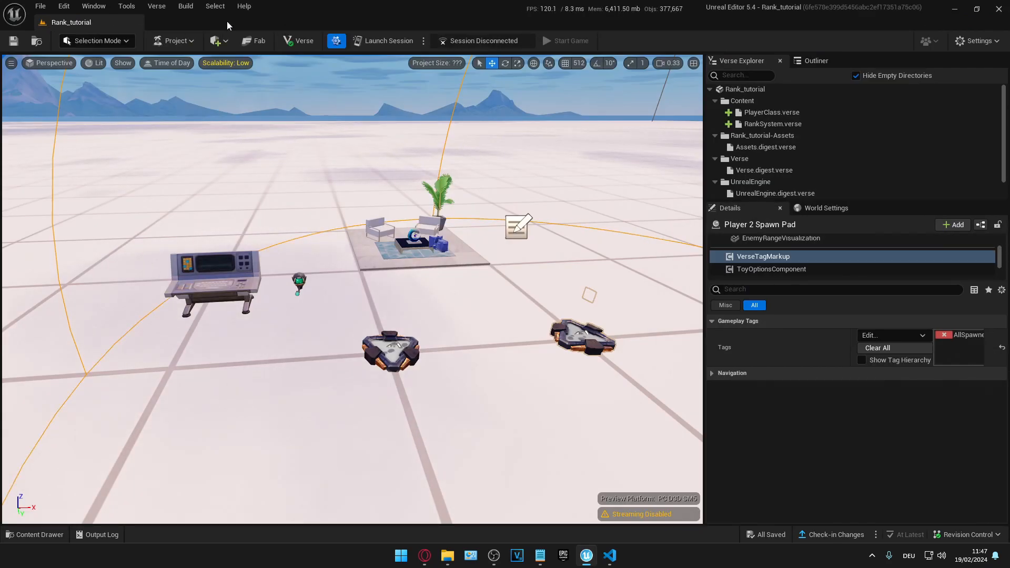
# Launch a session for Rank_tutorial and walk the character towards the placed devices in edit mode
pyautogui.click(386, 41)
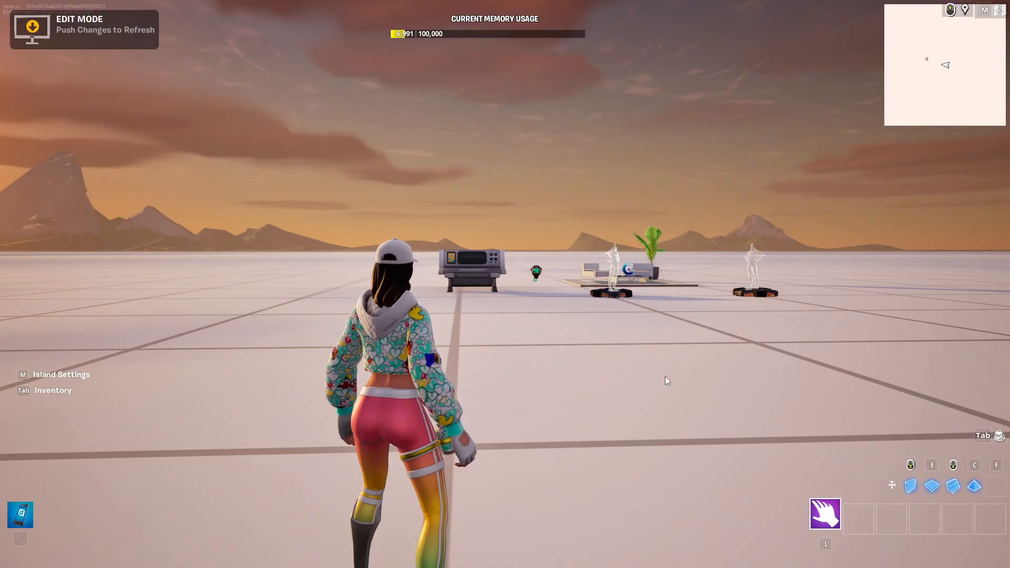
pyautogui.press('w')
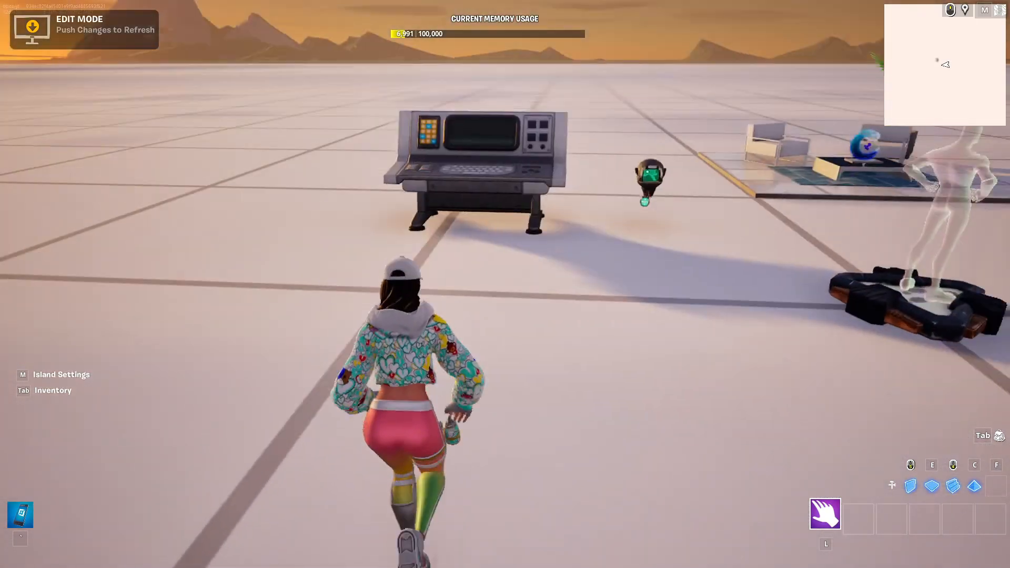
pyautogui.press('Tab')
pyautogui.press('Escape')
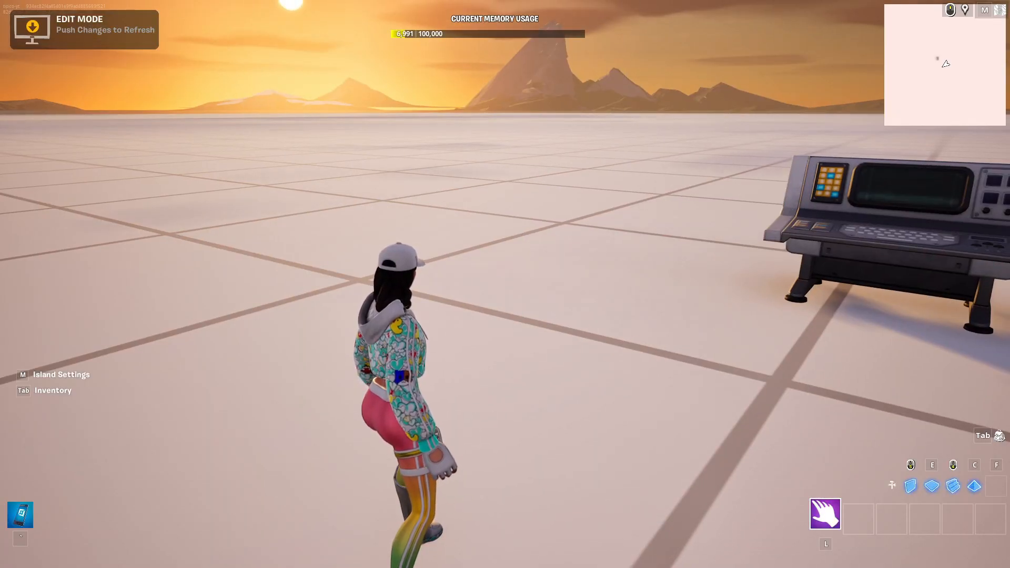
# Search the Devices content for "hud" and put the HUD Controller device in quick bar slot 3
pyautogui.press('m')
pyautogui.click(161, 19)
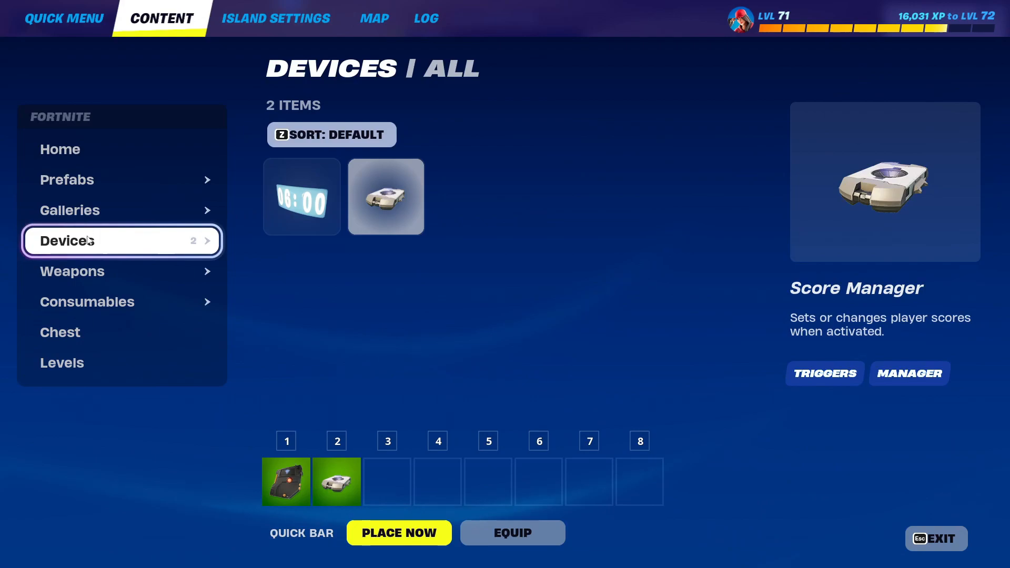
pyautogui.click(87, 241)
pyautogui.write('sc')
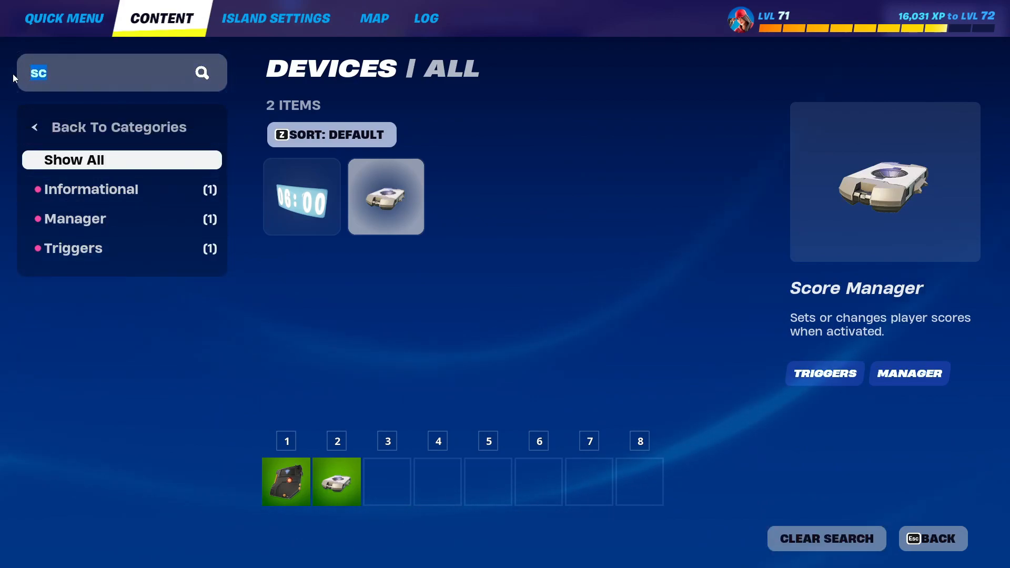
pyautogui.press('BackSpace')
pyautogui.write('hud')
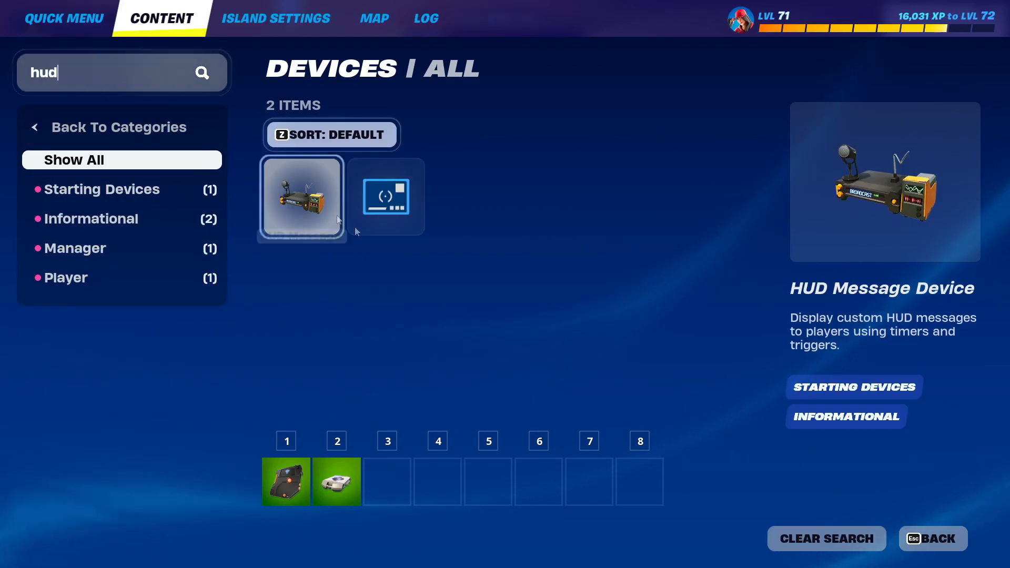
pyautogui.moveTo(362, 221); pyautogui.dragTo(402, 398)
pyautogui.press('Escape')
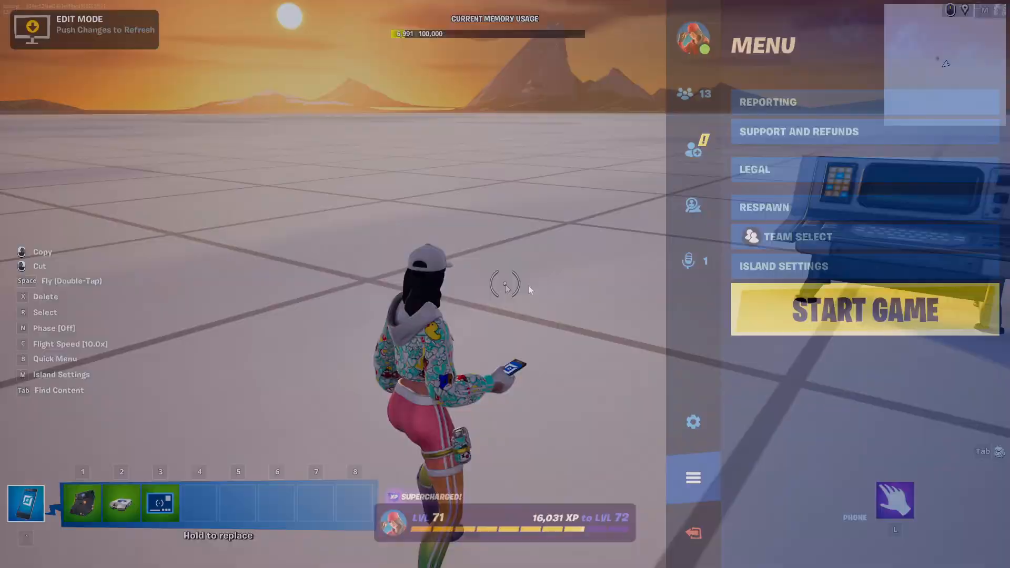
pyautogui.press('Escape')
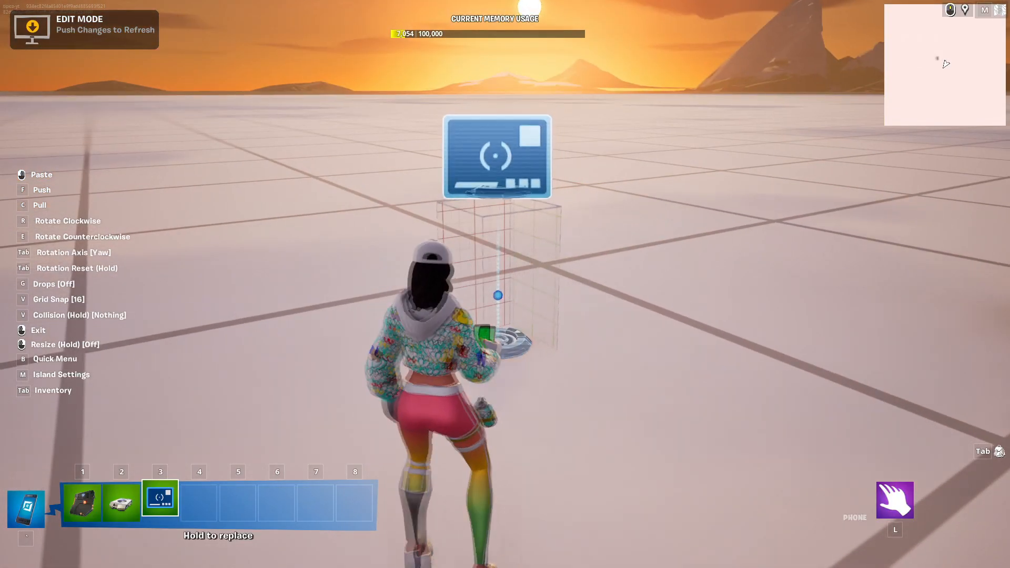
# Place the HUD Controller device on the ground and override its Show Minimap option
pyautogui.click(504, 283)
pyautogui.press('q')
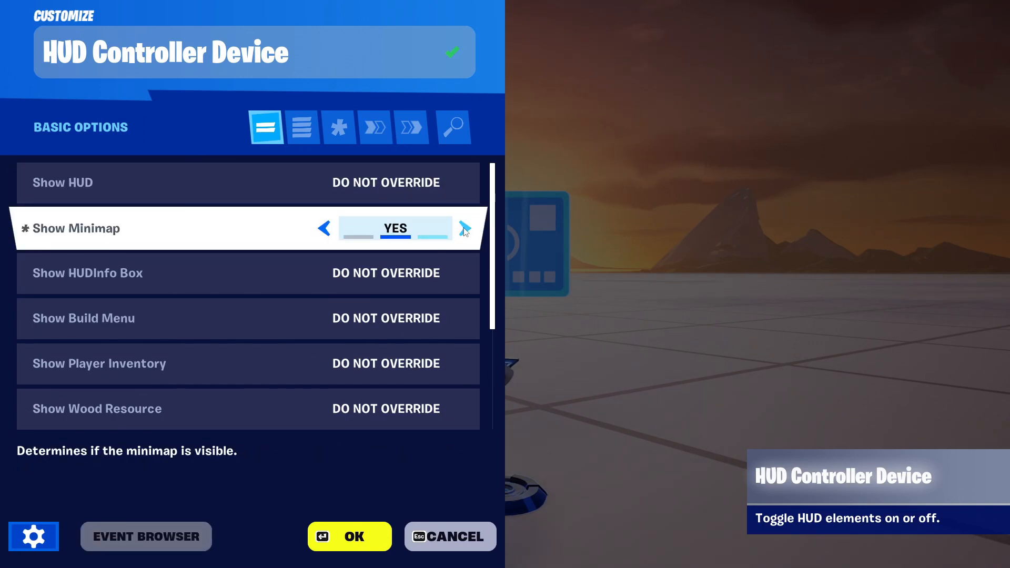
pyautogui.click(349, 536)
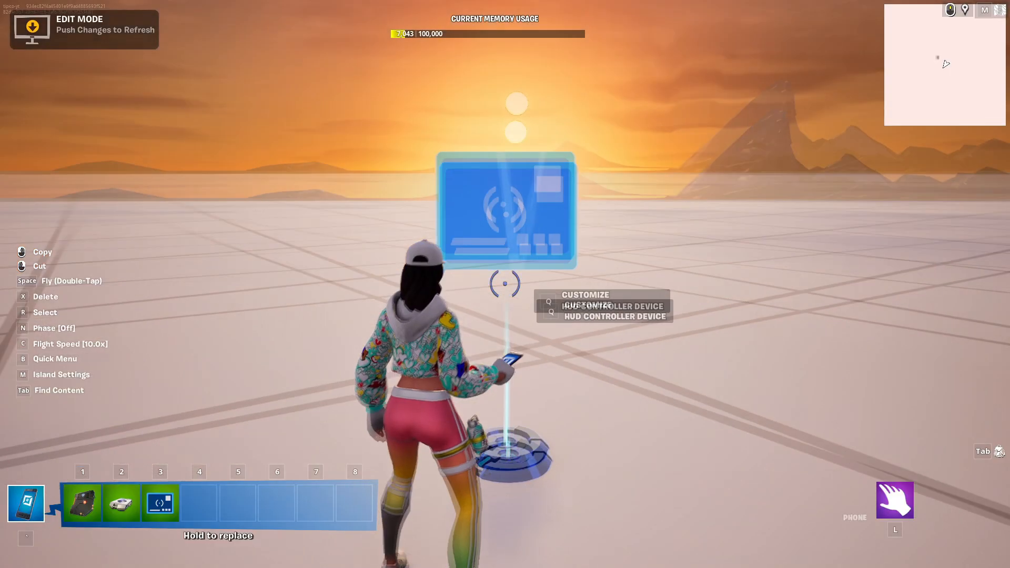
# Place the Trigger device from quick bar slot 1 on the ground and open its customization options
pyautogui.press('w')
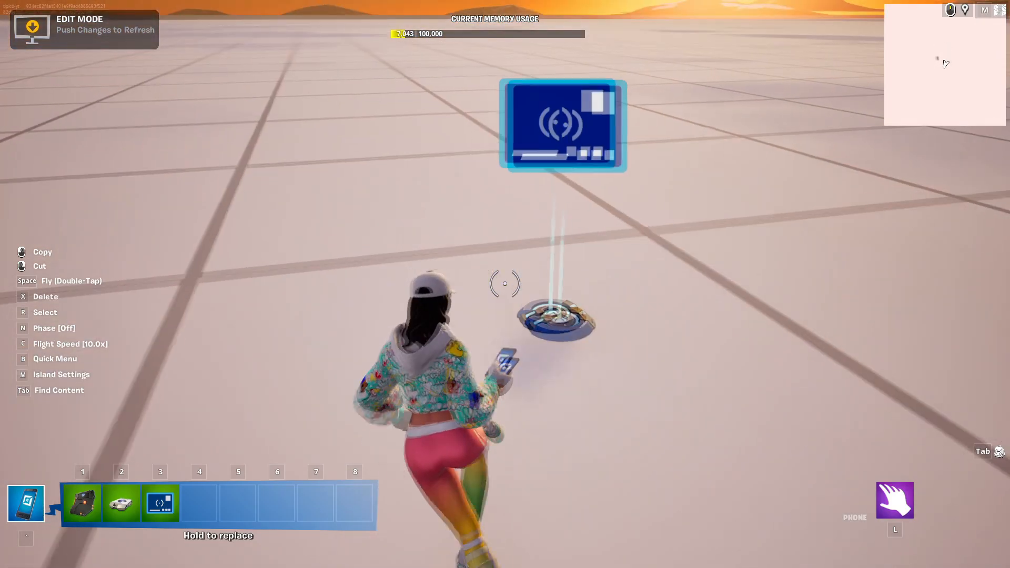
pyautogui.press('1')
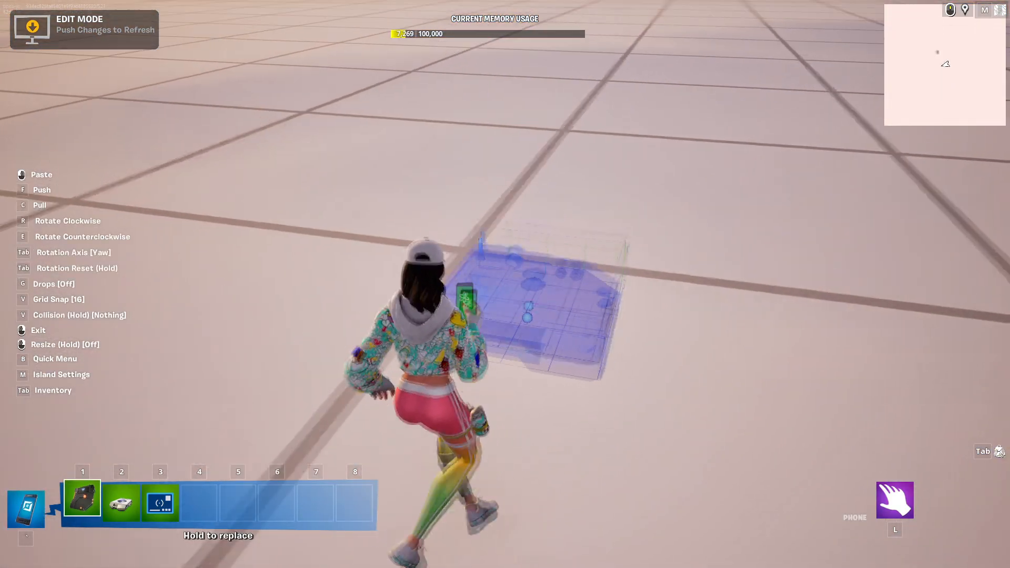
pyautogui.press('q')
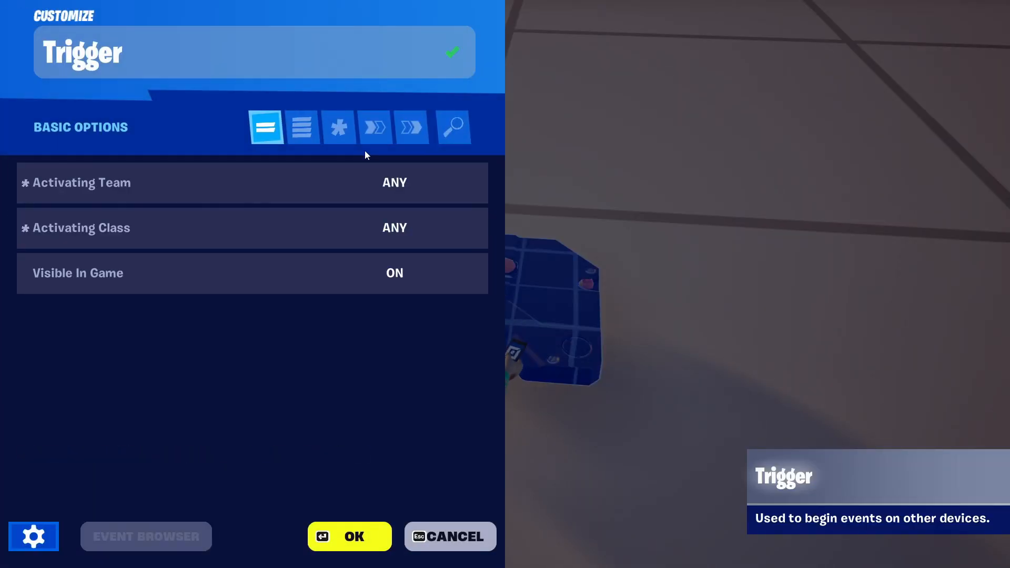
# Go through all of the Trigger's options, set Trigger SFX to Off and Trigger VFX to On, and apply them
pyautogui.click(303, 129)
pyautogui.scroll(-3, 298, 216)
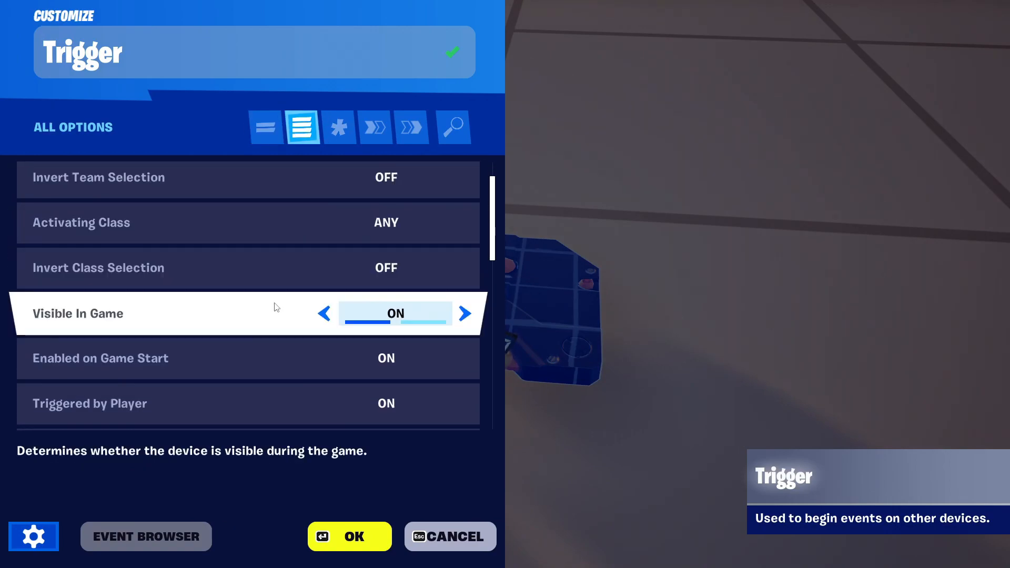
pyautogui.scroll(-1, 424, 362)
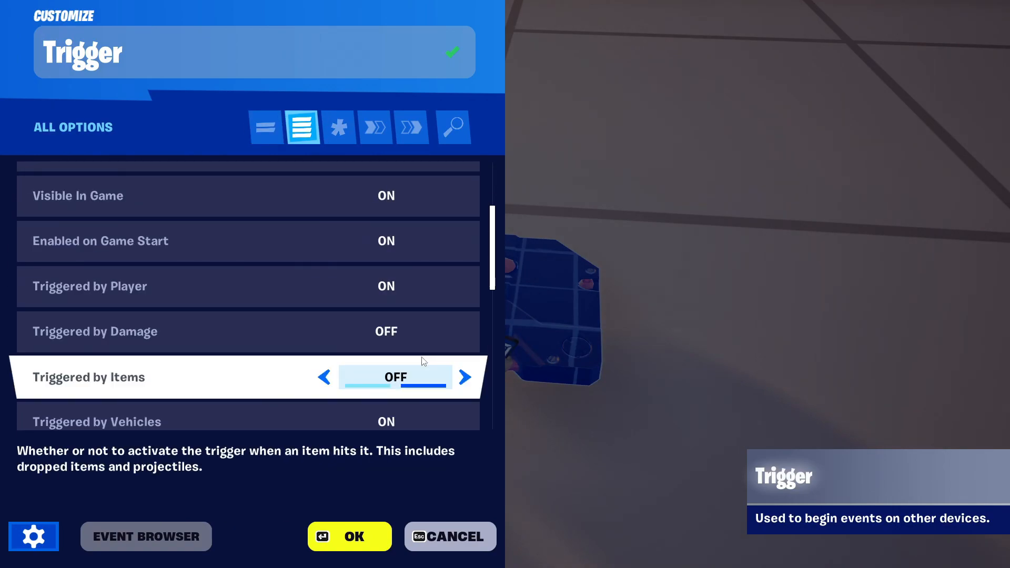
pyautogui.click(428, 334)
pyautogui.scroll(-3, 396, 315)
pyautogui.scroll(-3, 367, 300)
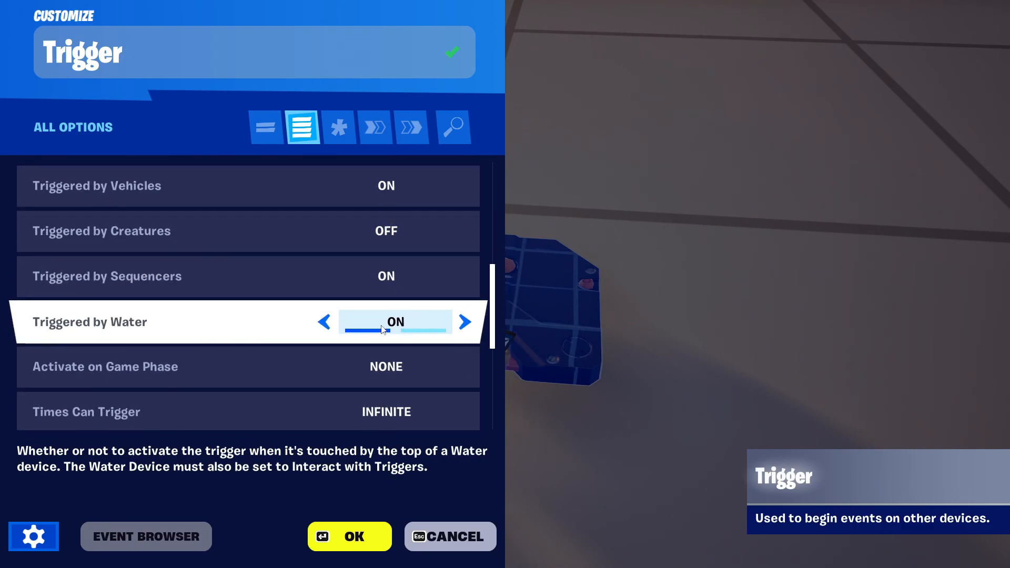
pyautogui.scroll(-5, 415, 329)
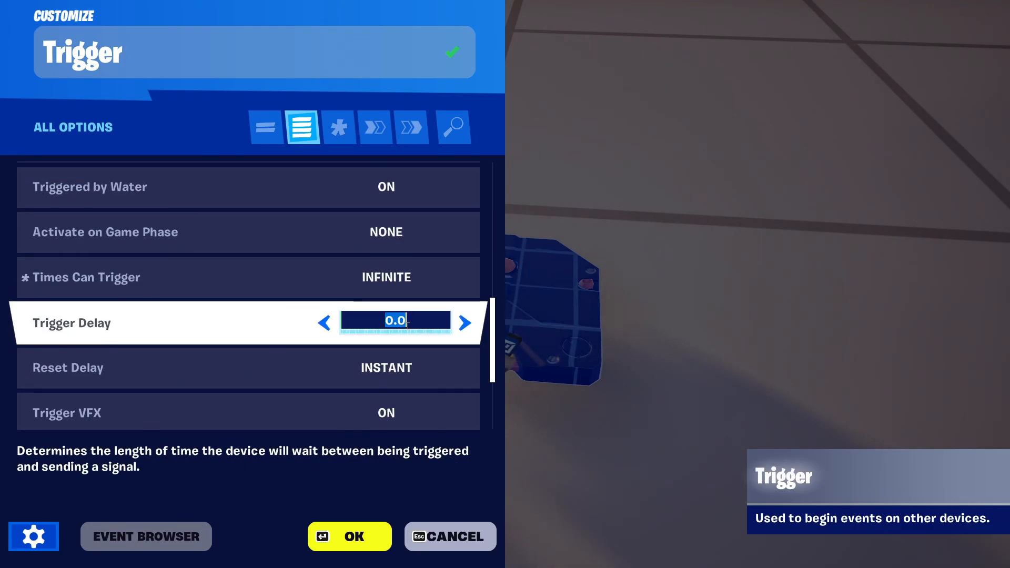
pyautogui.scroll(-2, 404, 331)
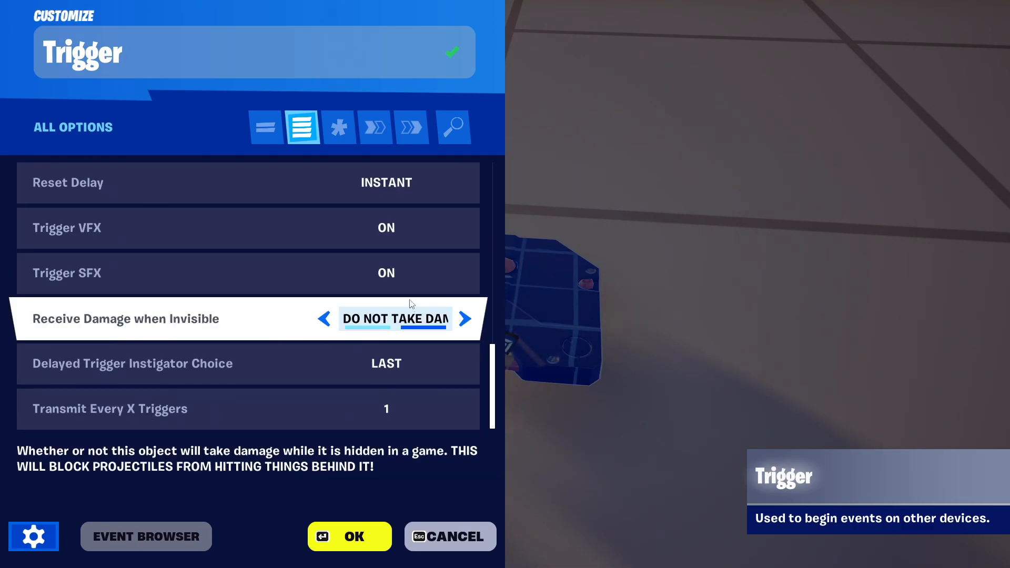
pyautogui.click(424, 229)
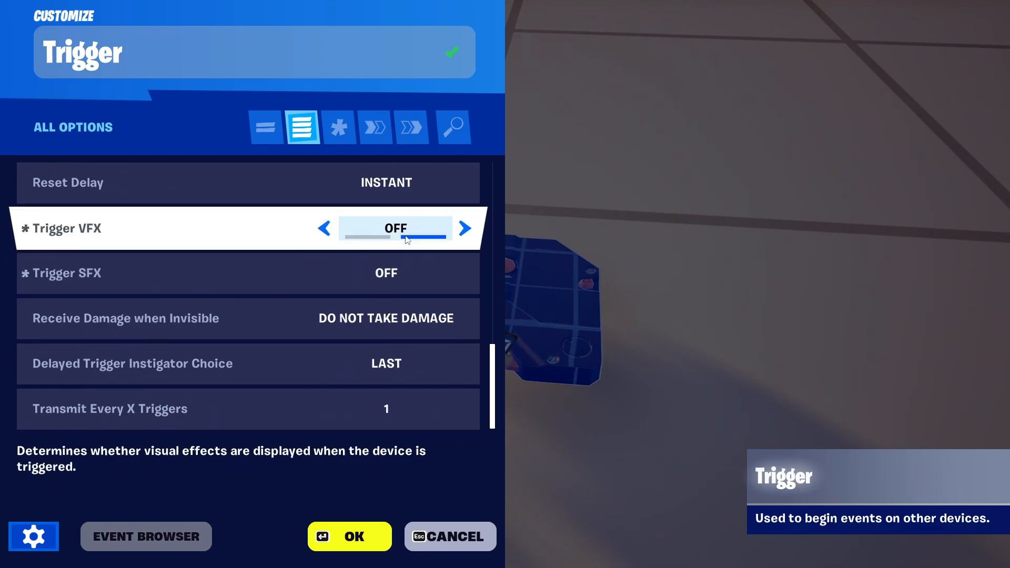
pyautogui.click(423, 230)
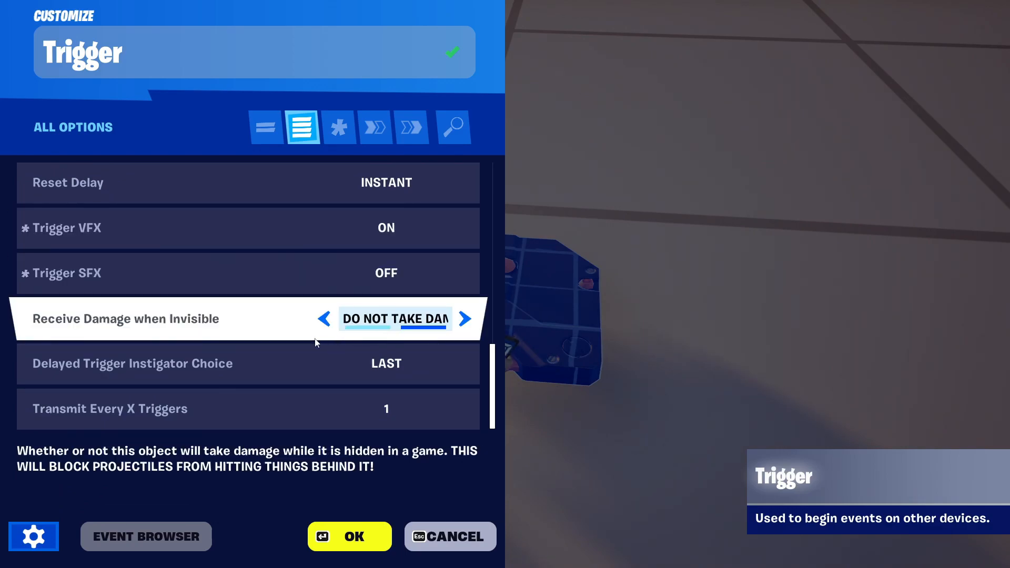
pyautogui.click(352, 532)
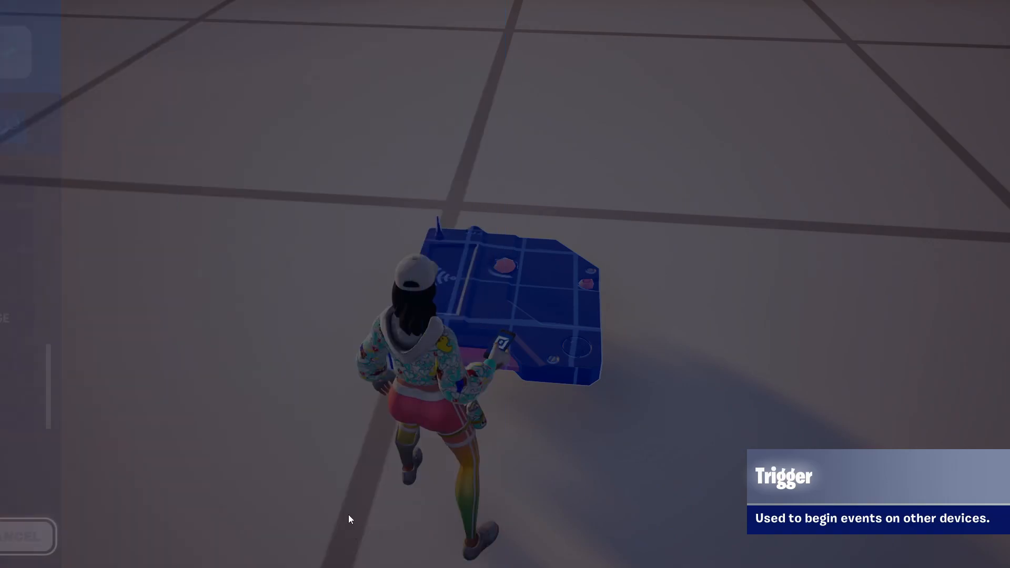
# Place the Score Manager device from quick bar slot 2 near the Trigger and open its customization options
pyautogui.press('2')
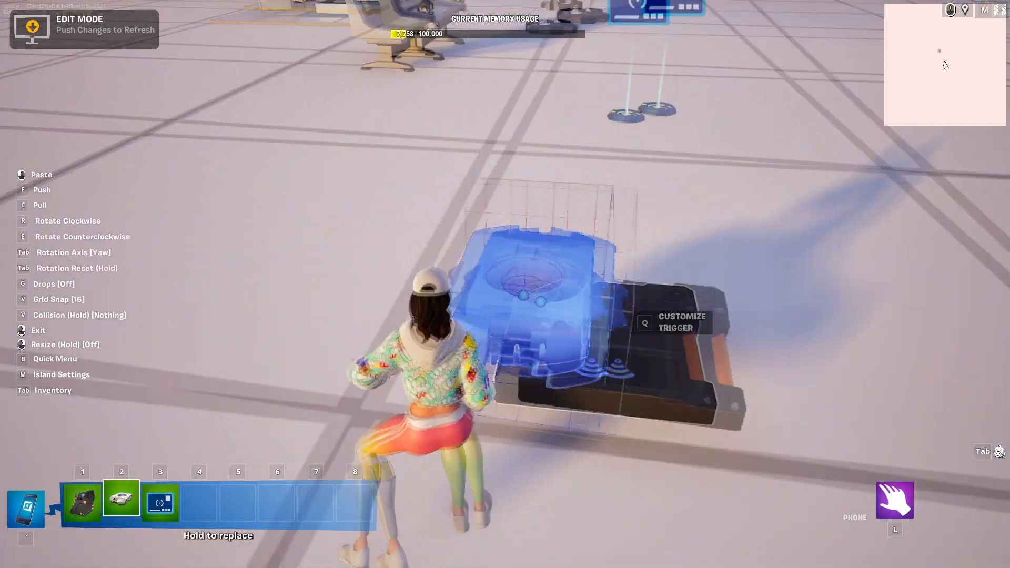
pyautogui.click(504, 283)
pyautogui.press('q')
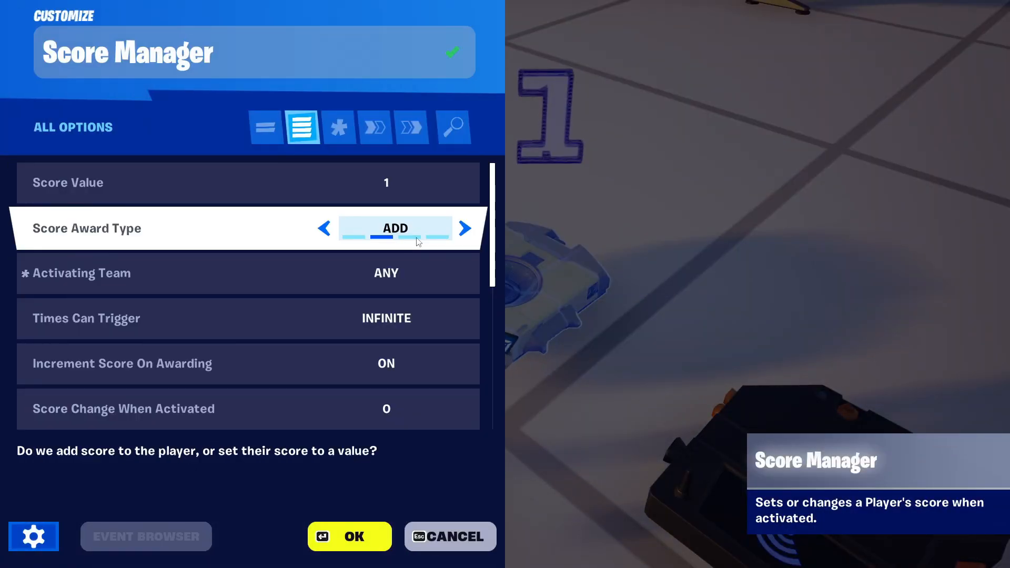
# Set the Score Manager's Visible in Game to Only Number, Display Score Update on HUD to On and HUD Message to "test1", and apply them
pyautogui.scroll(-2, 412, 294)
pyautogui.scroll(-5, 371, 289)
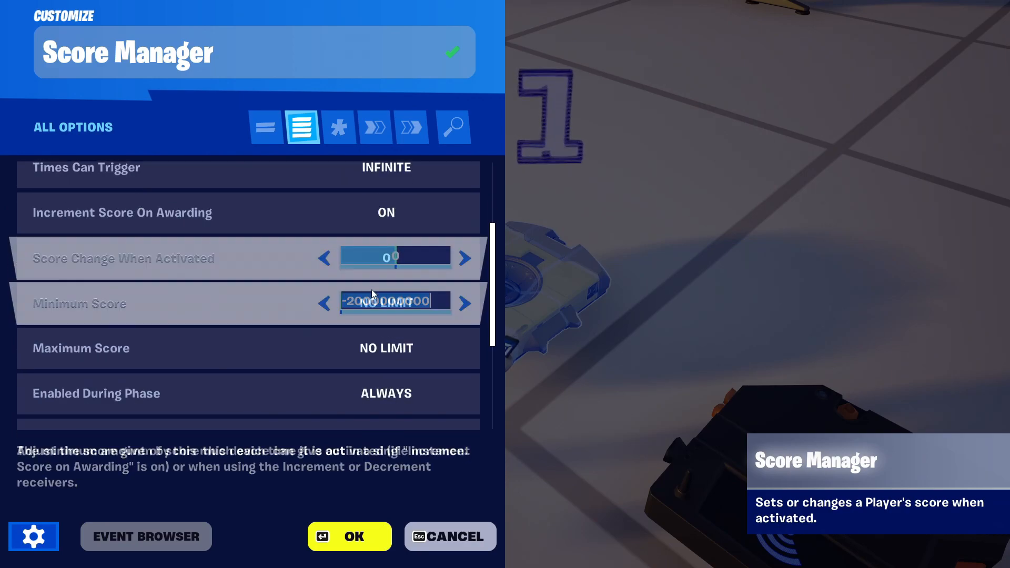
pyautogui.scroll(-1, 341, 323)
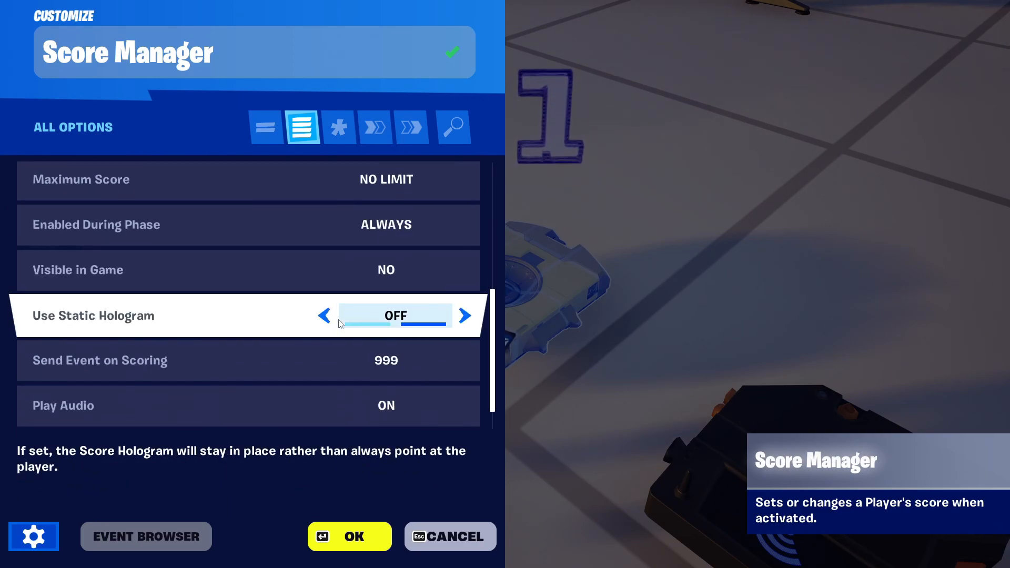
pyautogui.click(446, 274)
pyautogui.scroll(-1, 315, 300)
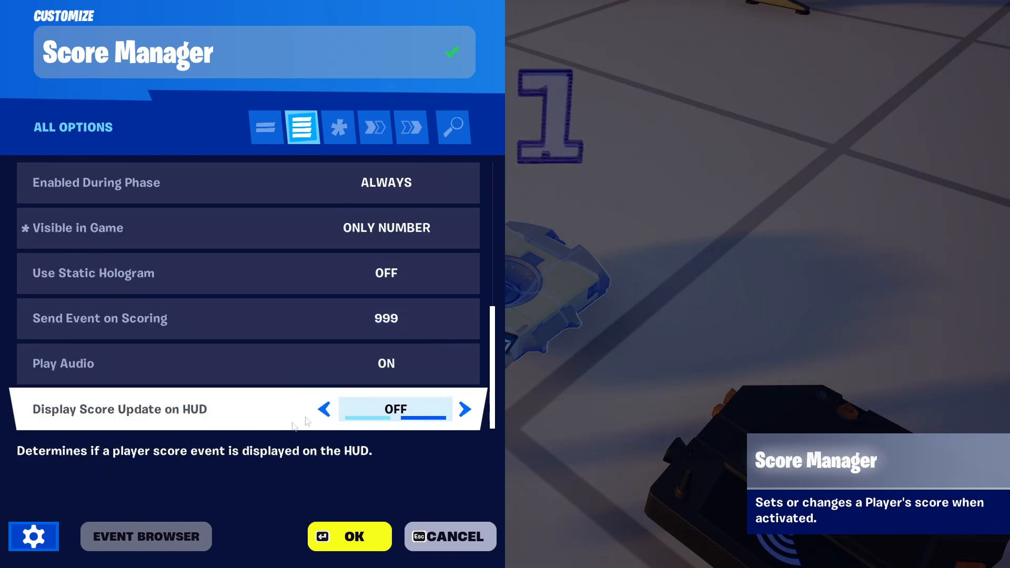
pyautogui.scroll(-3, 420, 410)
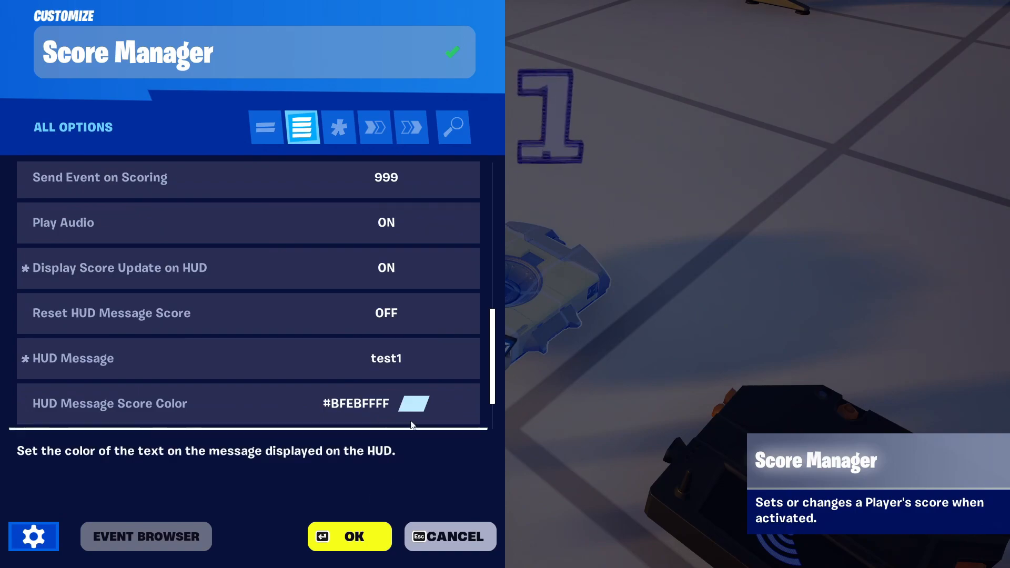
pyautogui.click(356, 547)
# Reopen the Score Manager's customization and add an event binding to its Activate When Receiving From function
pyautogui.press('e')
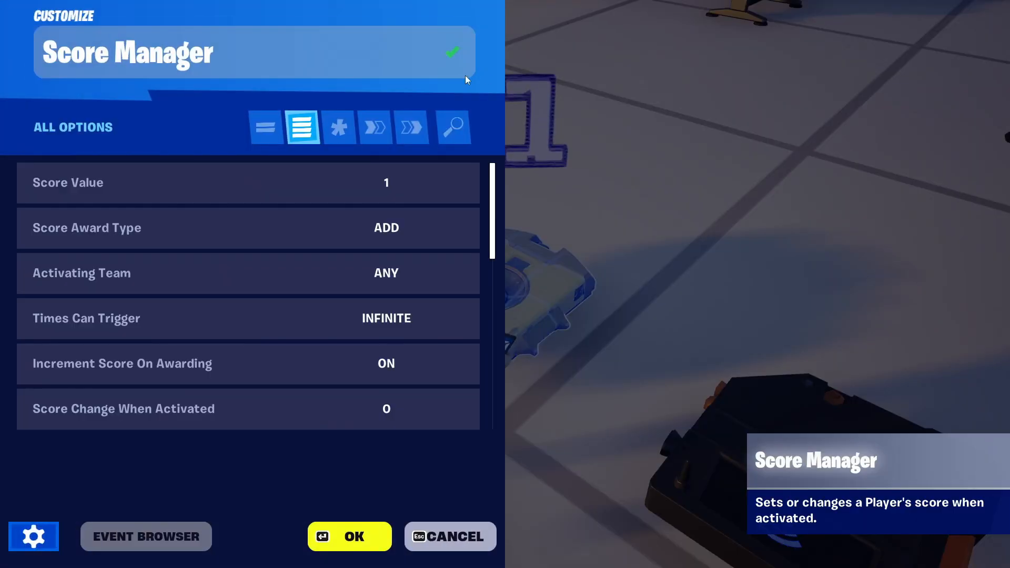
pyautogui.click(386, 125)
pyautogui.click(437, 182)
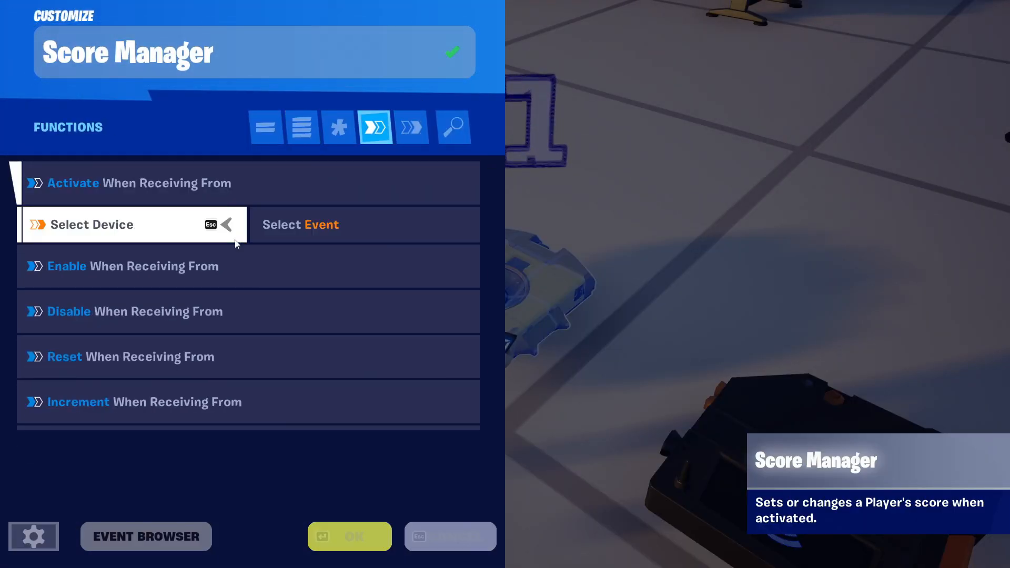
# Bind the Score Manager's Activate function to the Trigger's On Triggered event and confirm the device settings
pyautogui.click(592, 224)
pyautogui.write('tr')
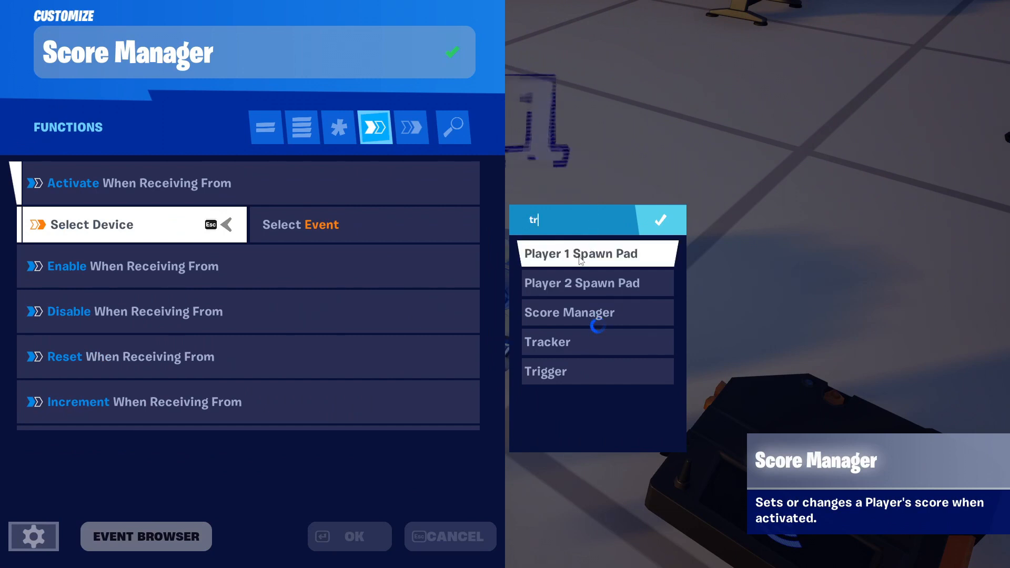
pyautogui.click(571, 315)
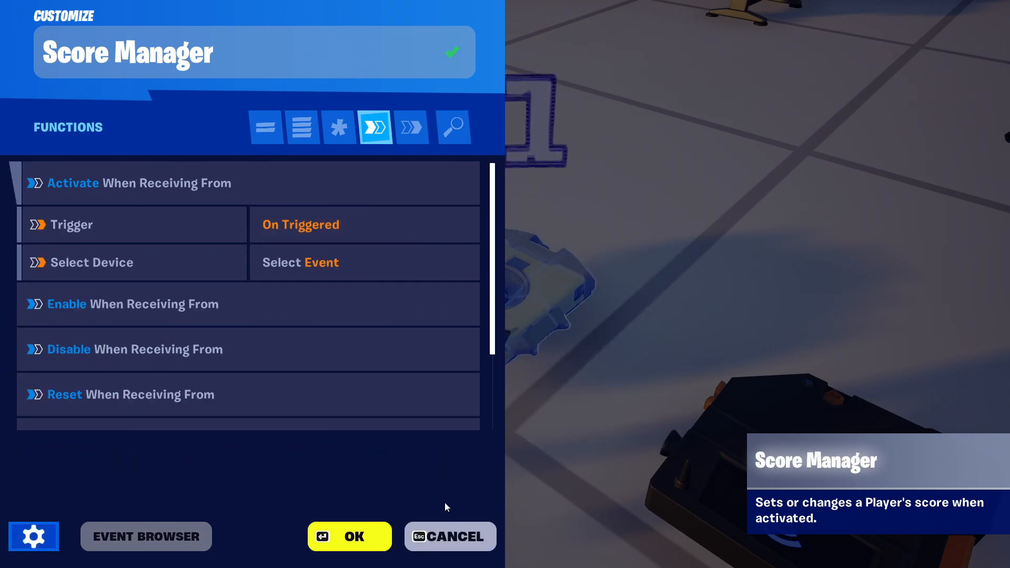
pyautogui.click(350, 536)
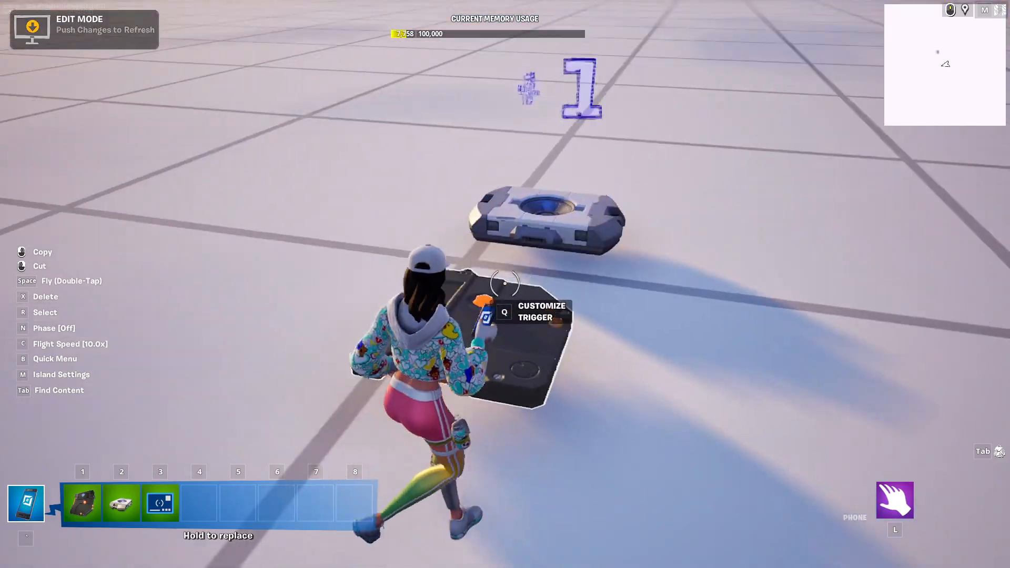
# Copy the trigger and score manager together and place two duplicates of the pair in a row beside the originals
pyautogui.click(505, 283)
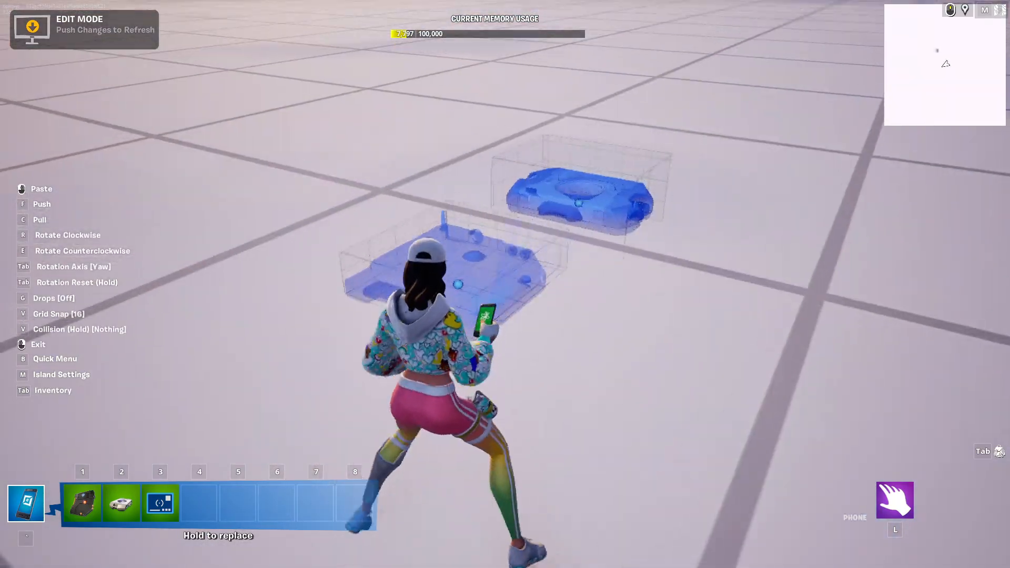
pyautogui.click(505, 284)
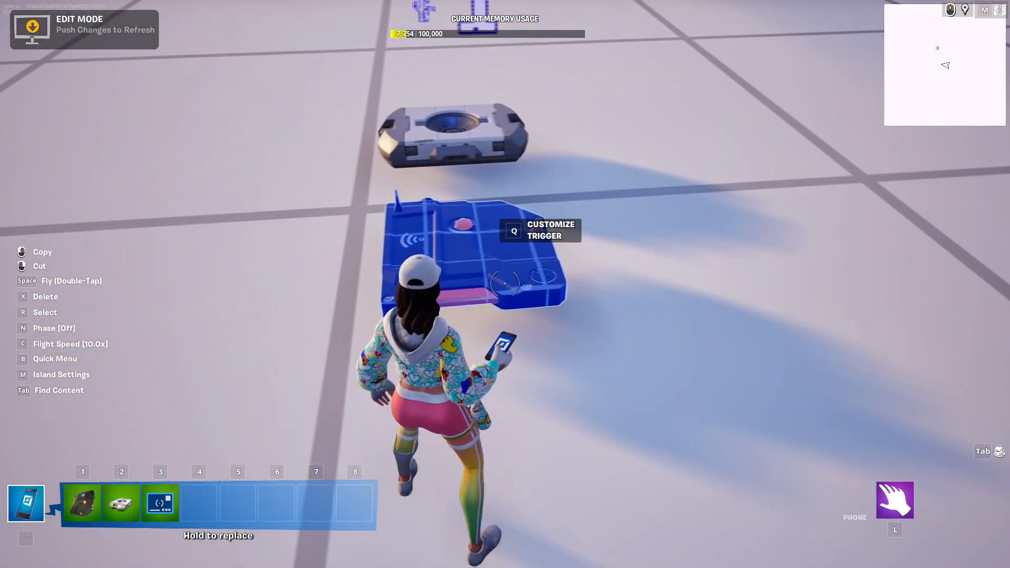
pyautogui.press('r')
pyautogui.press('r')
pyautogui.click(504, 283)
pyautogui.press('d')
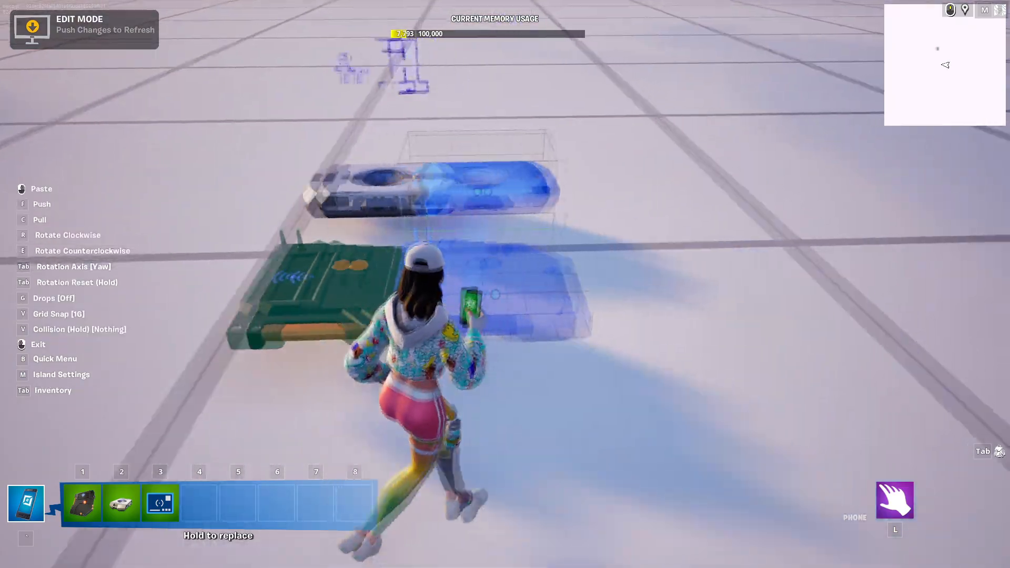
pyautogui.click(504, 283)
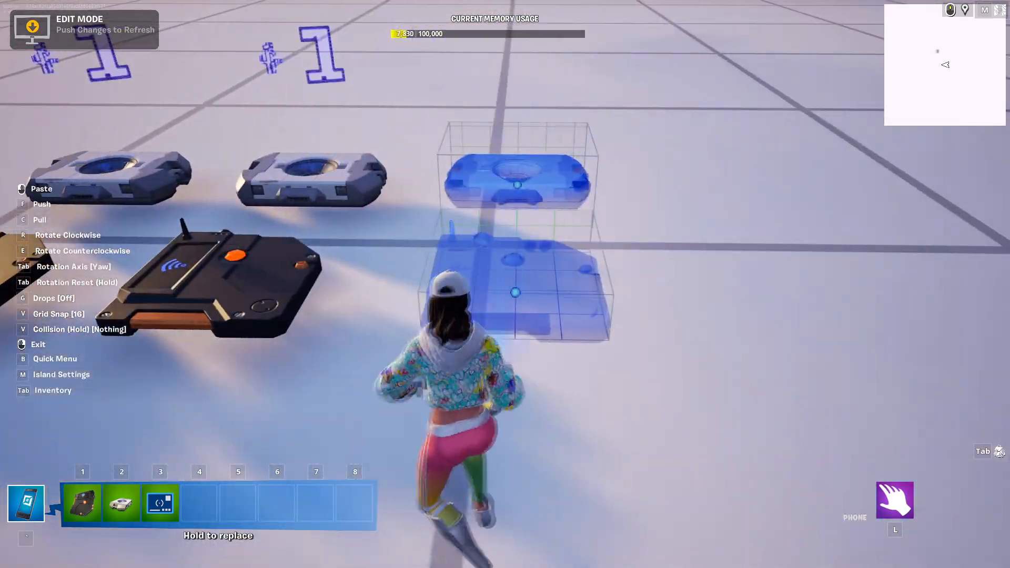
pyautogui.click(504, 283)
pyautogui.rightClick(504, 283)
# Check which triggers activate Score Manager2 and Score Manager3 in their function bindings
pyautogui.press('w')
pyautogui.press('e')
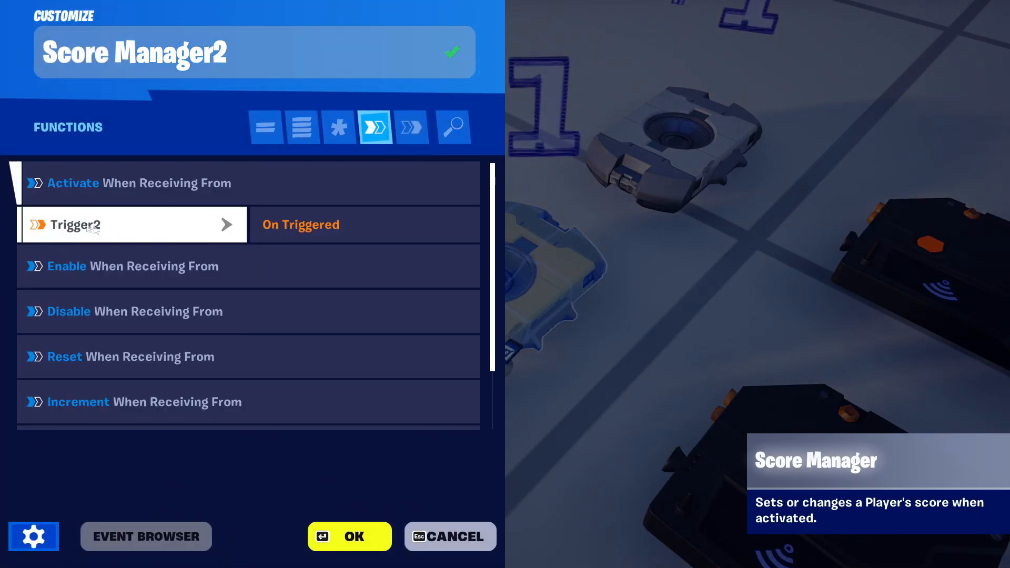
pyautogui.click(473, 545)
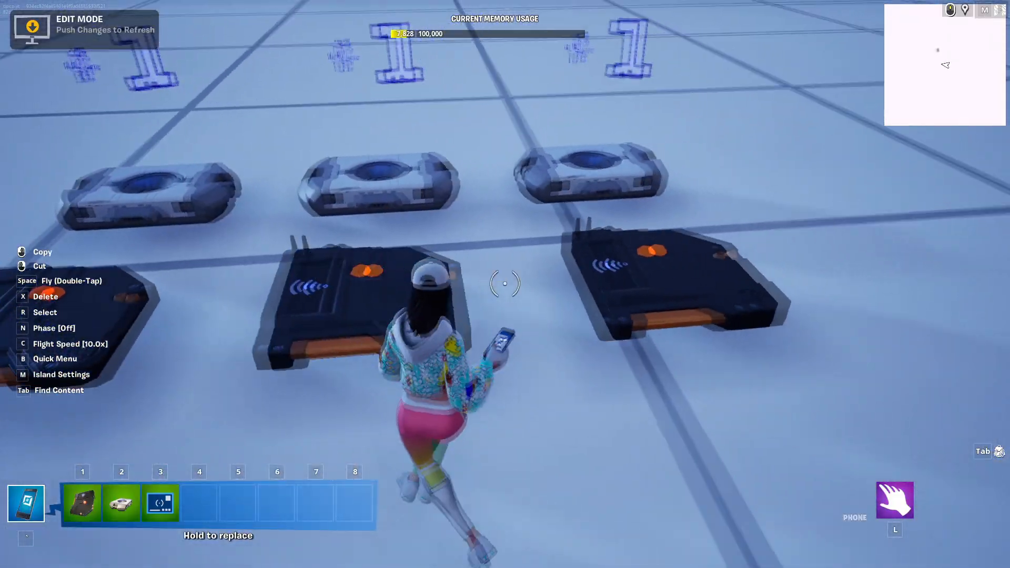
pyautogui.press('w')
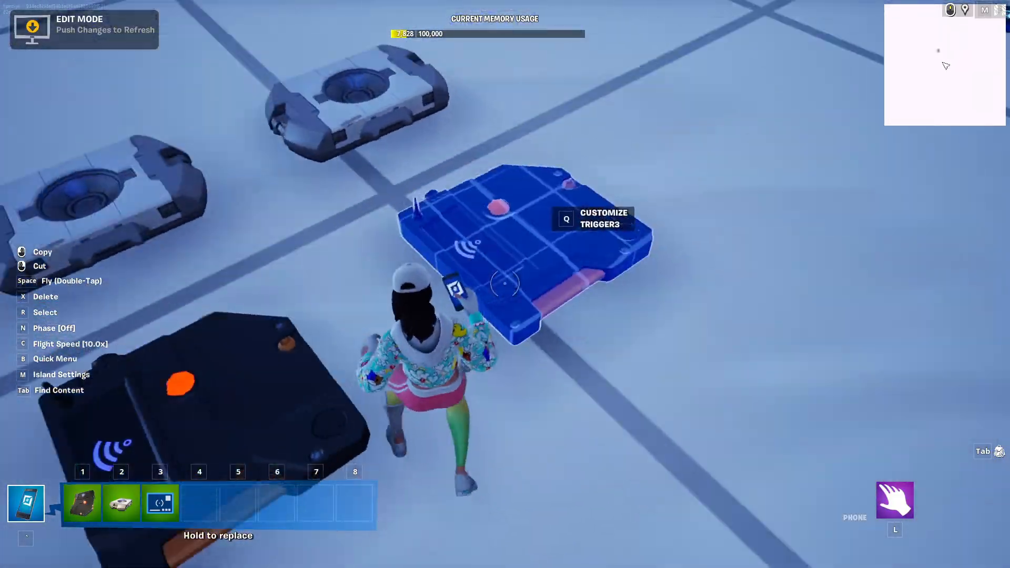
pyautogui.press('q')
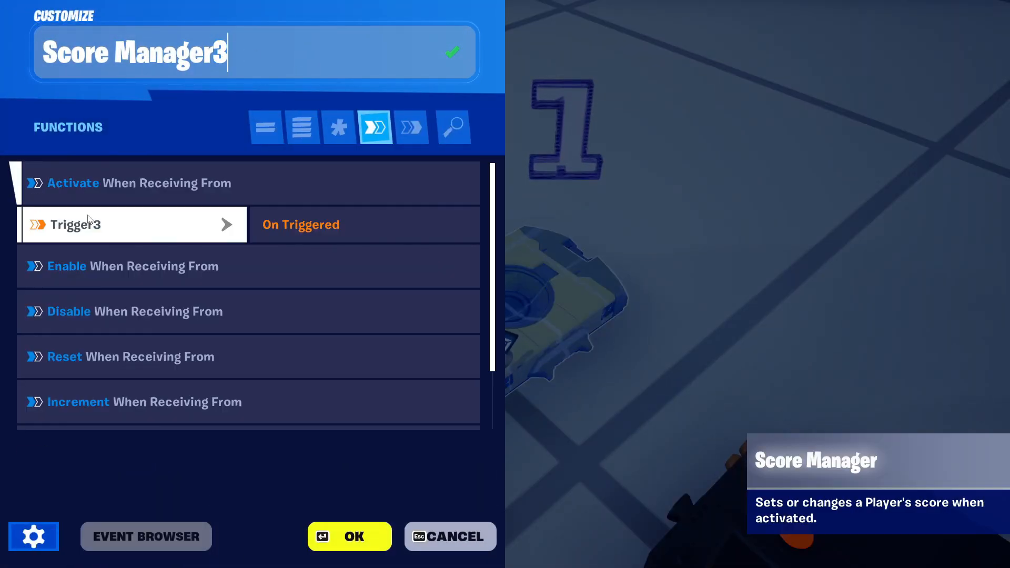
pyautogui.click(471, 535)
# Set Score Manager3's Score Value to 3 and confirm its settings
pyautogui.press('e')
pyautogui.click(350, 125)
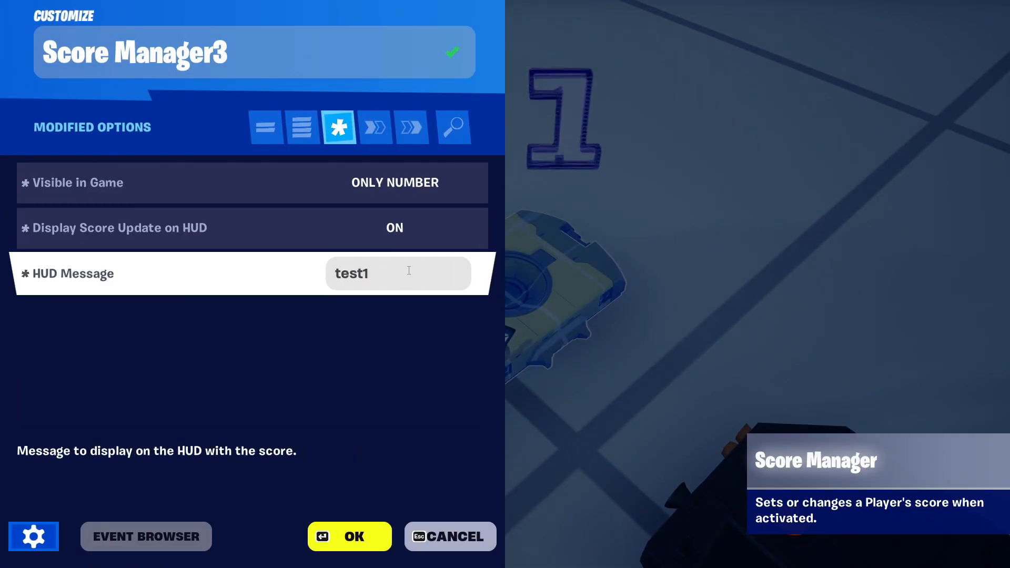
pyautogui.click(310, 131)
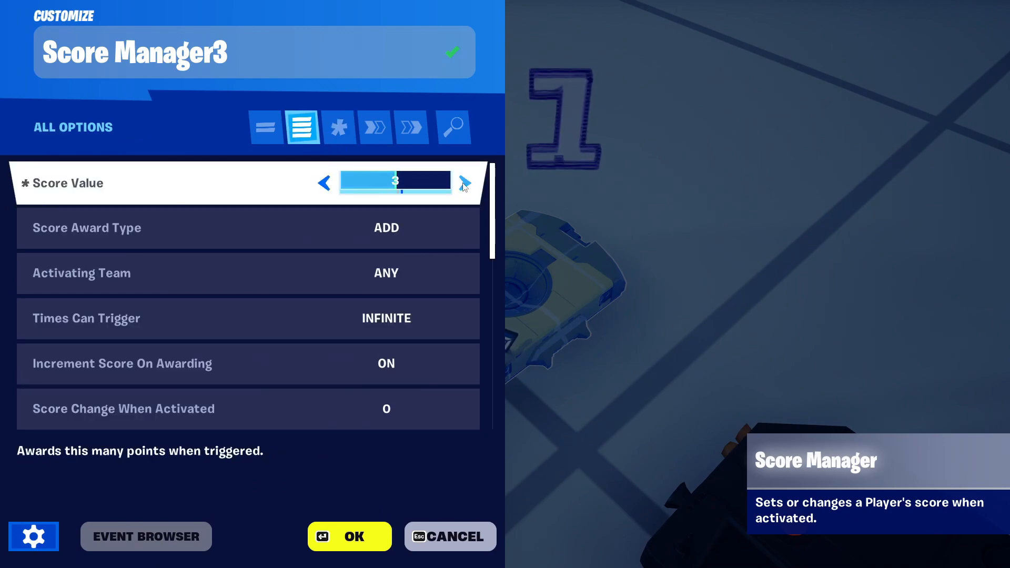
pyautogui.click(349, 536)
# Set Score Manager2's Score Value to 2, enter its HUD Message as test1, and confirm
pyautogui.press('e')
pyautogui.click(411, 179)
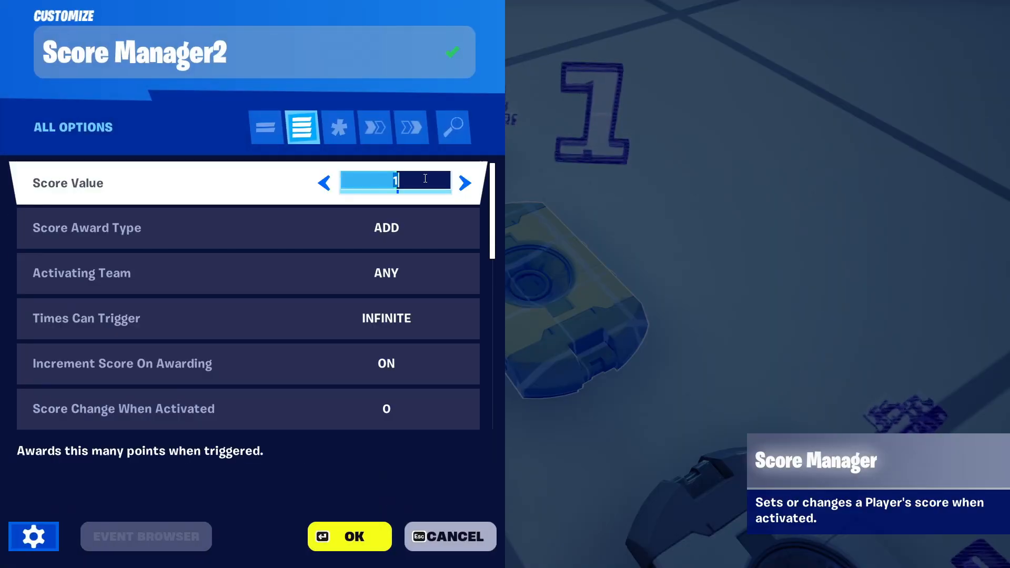
pyautogui.click(465, 183)
pyautogui.scroll(-6, 430, 354)
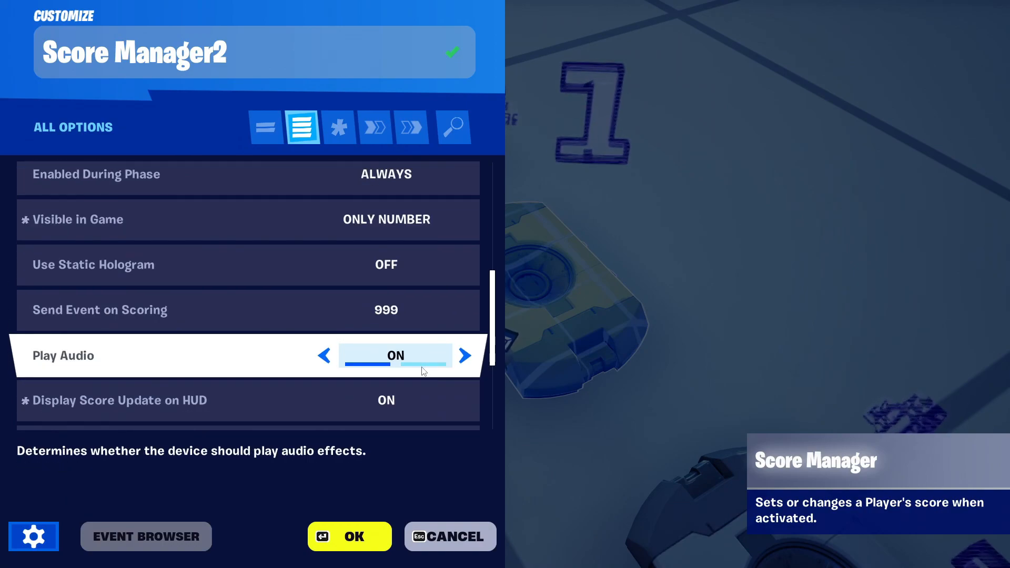
pyautogui.scroll(-2, 419, 367)
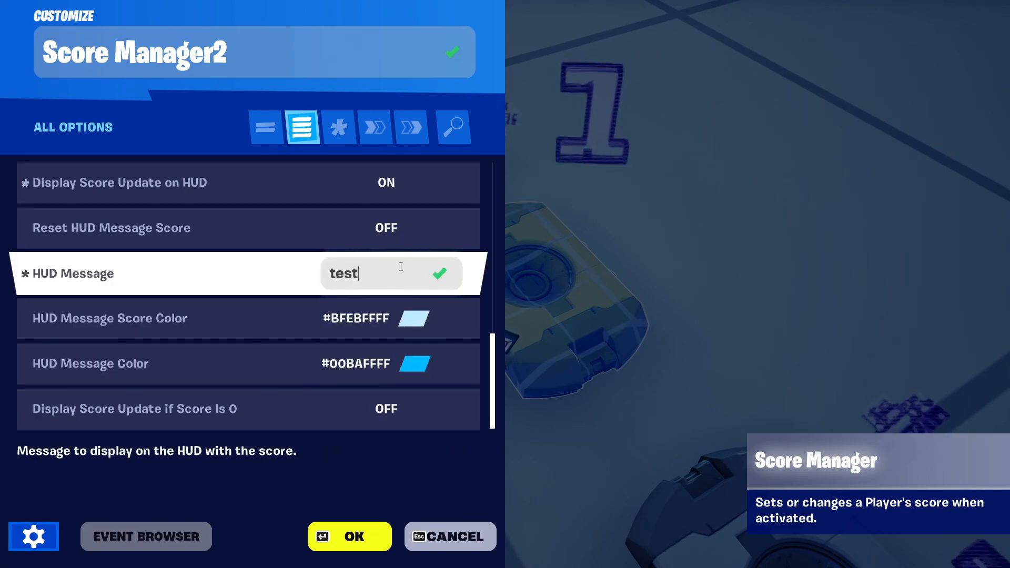
pyautogui.write('1')
pyautogui.press('Return')
pyautogui.click(355, 528)
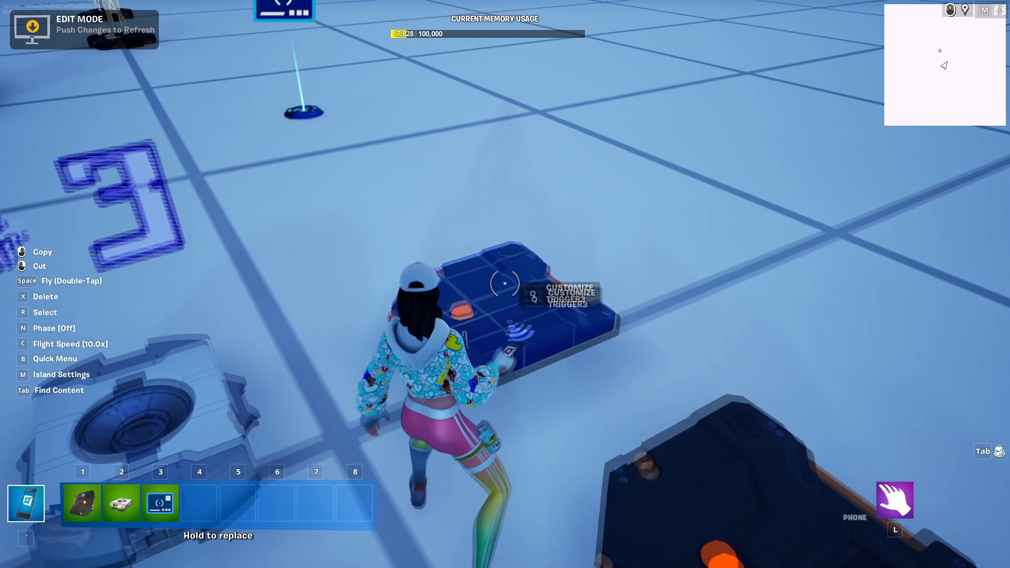
# Start the game and run around the island to view the tracker on the HUD
pyautogui.press('Escape')
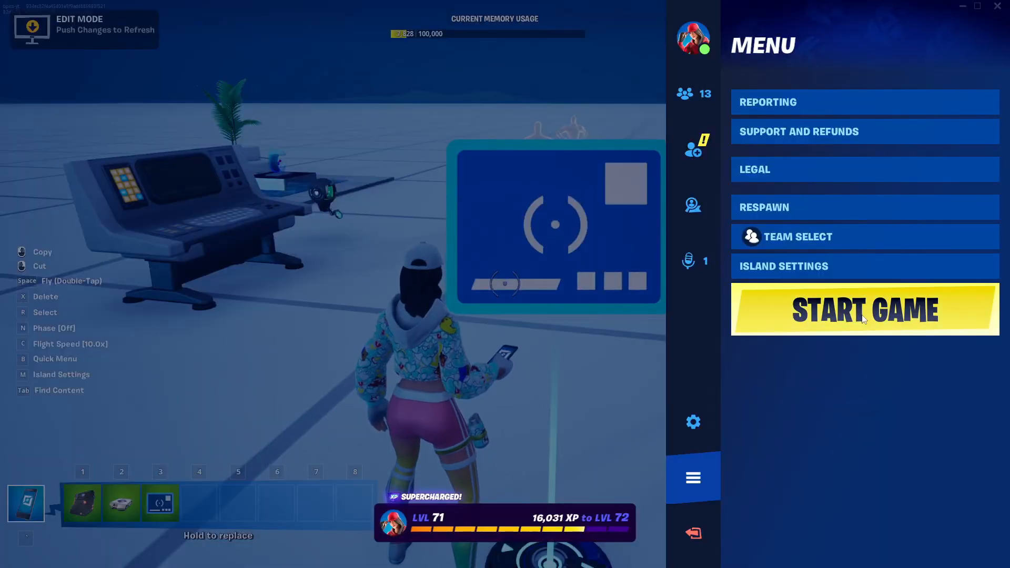
pyautogui.click(863, 319)
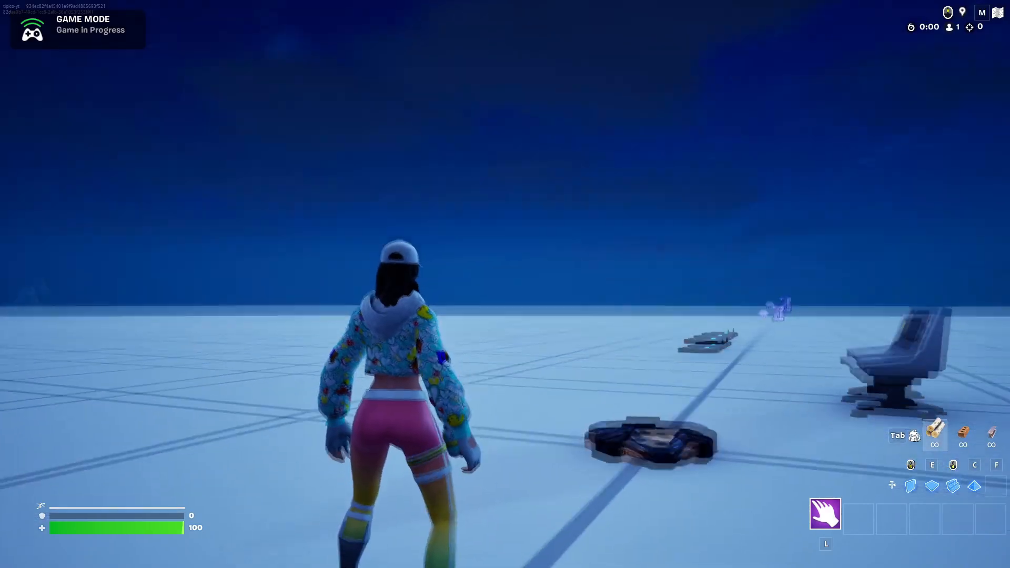
pyautogui.press('w')
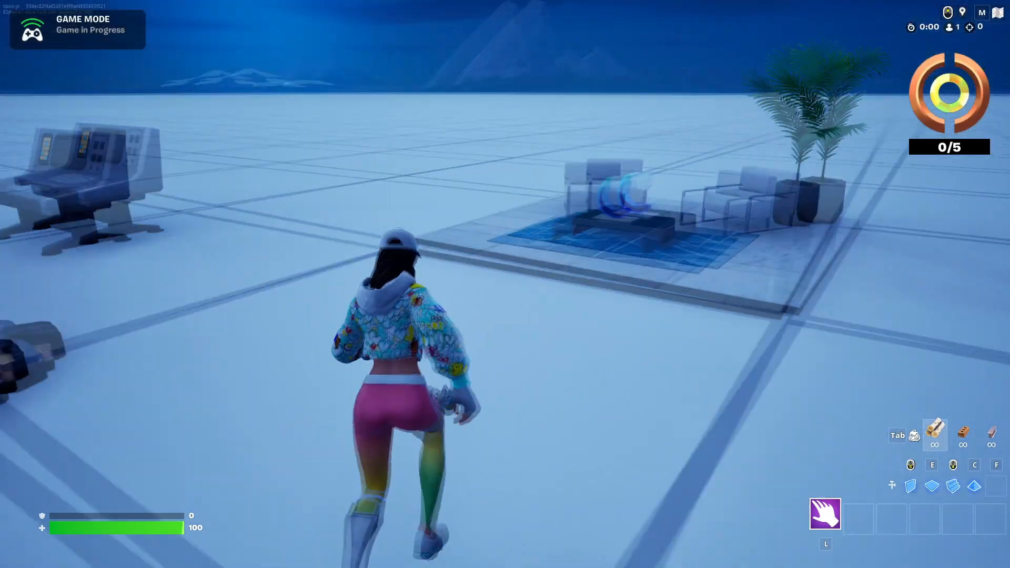
pyautogui.press('w')
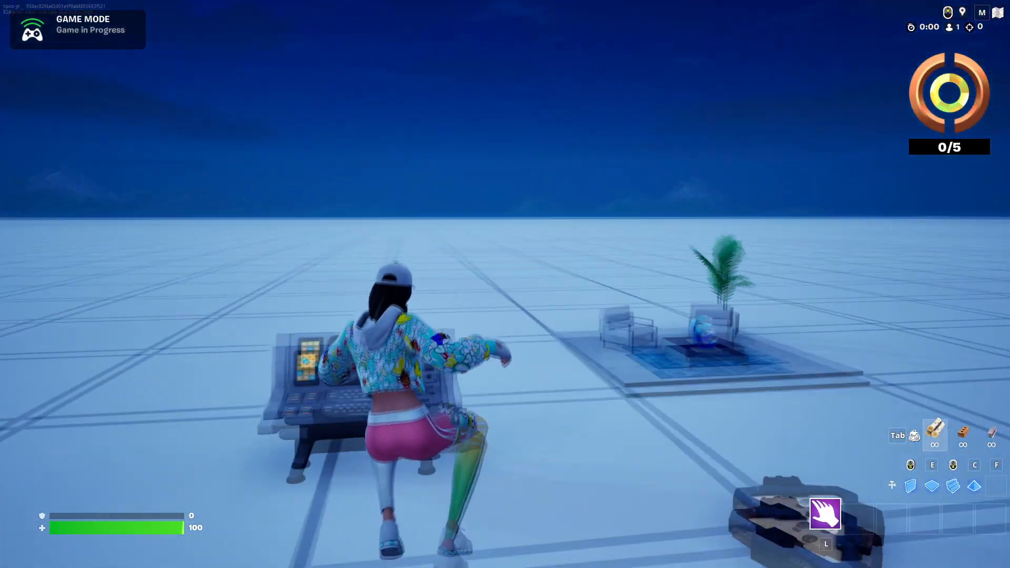
pyautogui.press('s')
pyautogui.press('s')
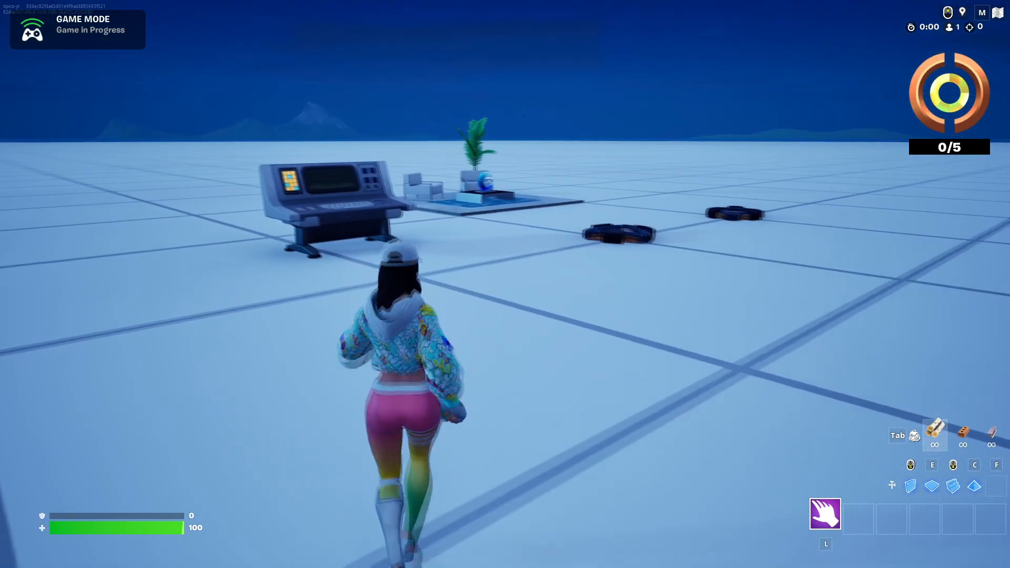
pyautogui.press('s')
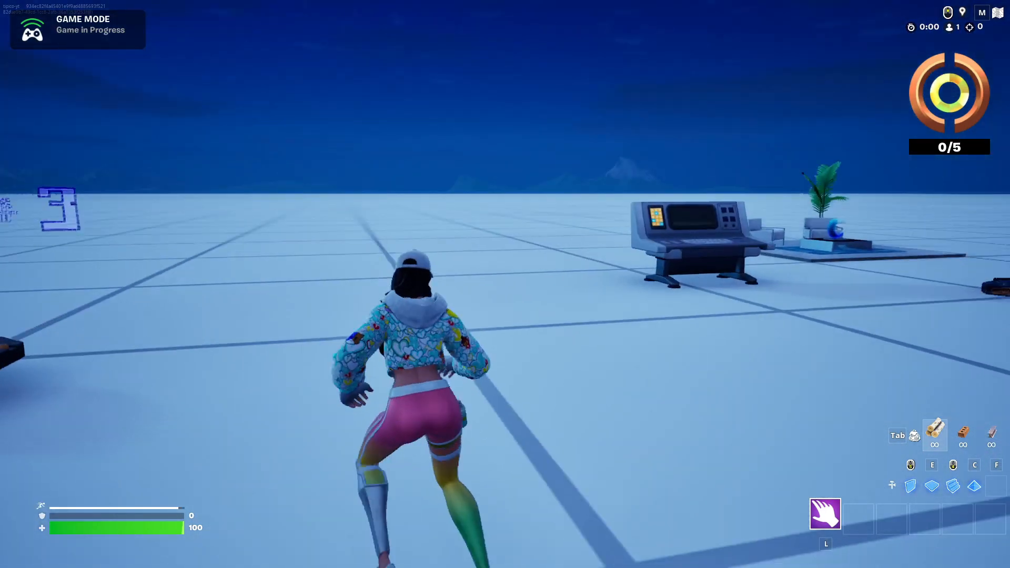
pyautogui.press('w')
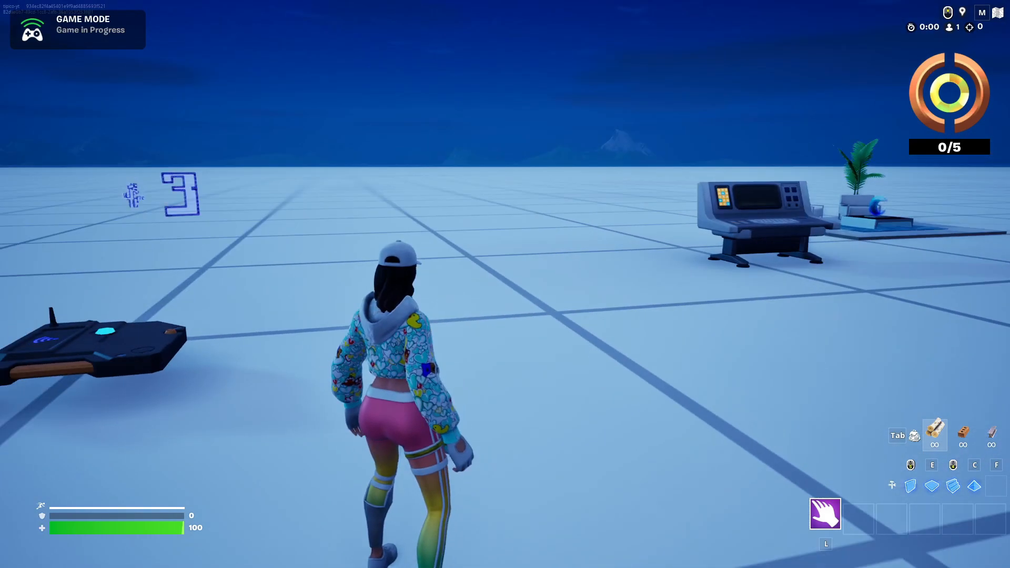
# Set the HUD Scale to 100% in the Game UI settings, then apply and test it in game
pyautogui.press('Escape')
pyautogui.click(691, 429)
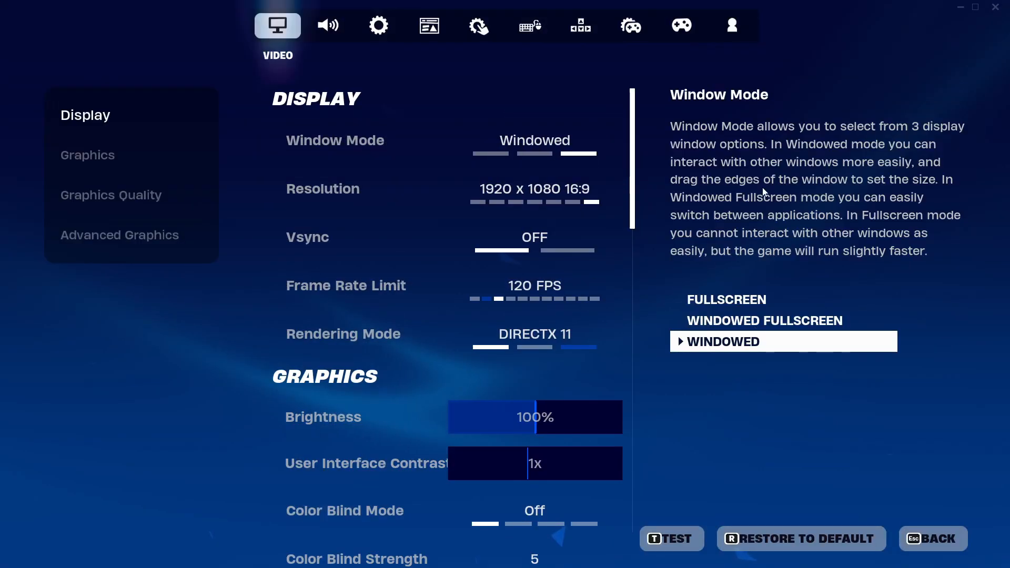
pyautogui.click(429, 29)
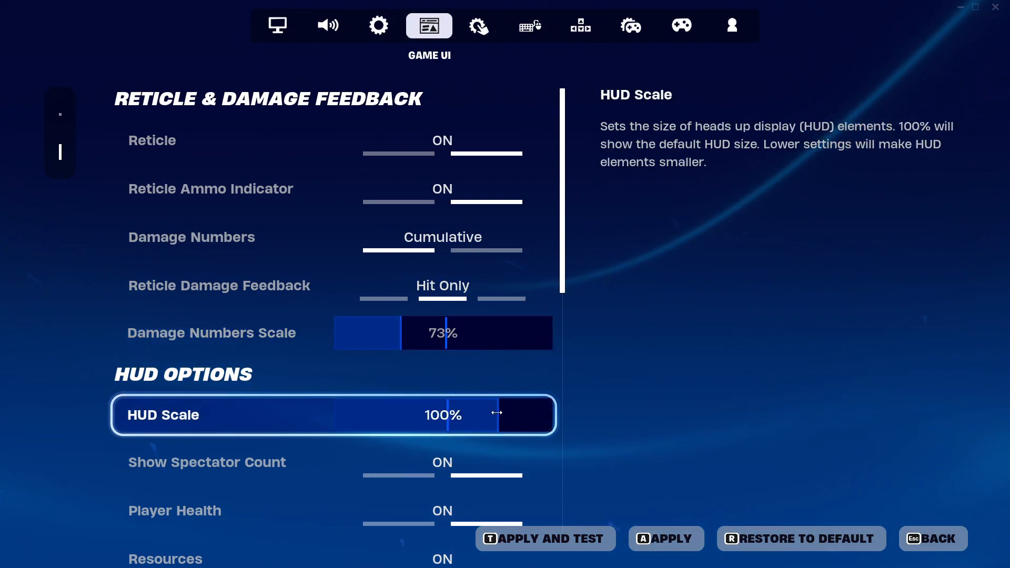
pyautogui.click(545, 542)
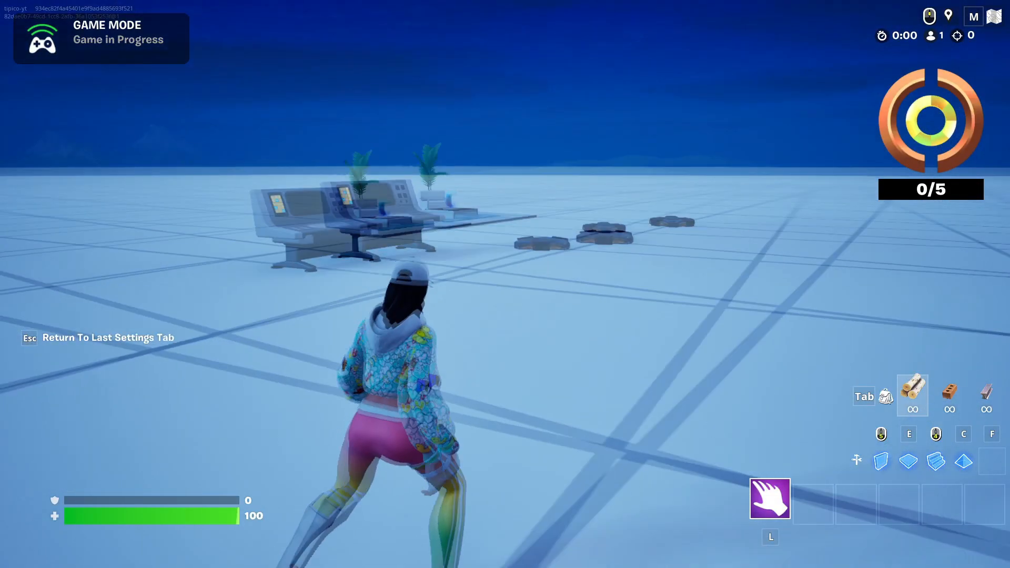
pyautogui.press('w')
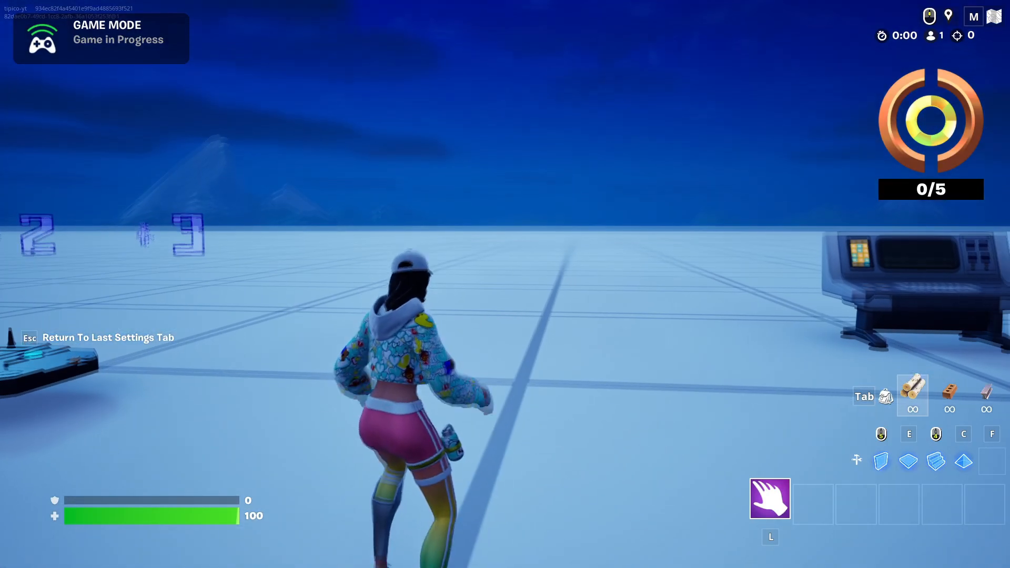
# Raise the HUD Scale to 125%, then apply and test the enlarged HUD in game
pyautogui.press('Escape')
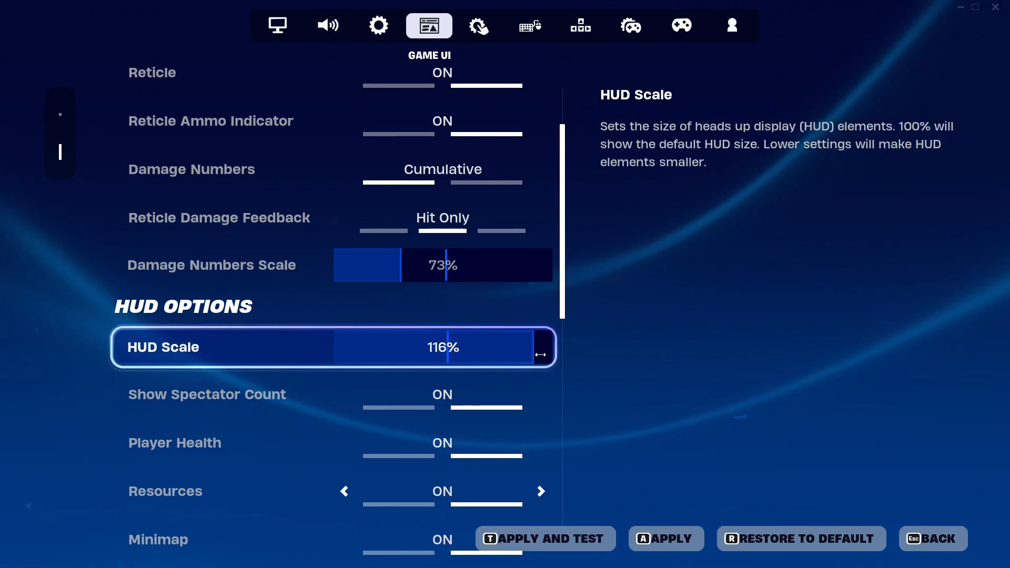
pyautogui.click(587, 547)
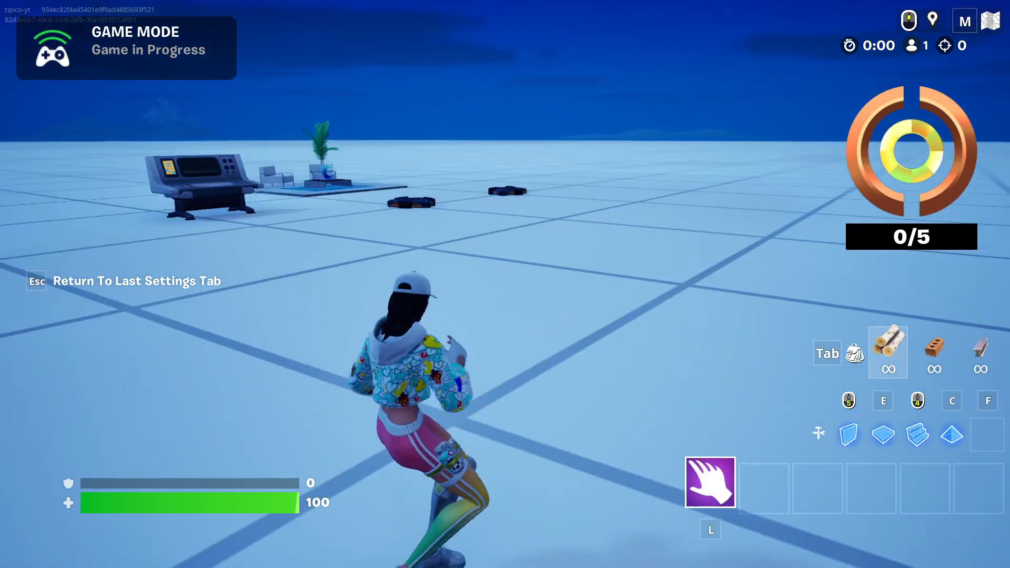
pyautogui.press('Tab')
# Reduce the HUD Scale to 27%, then apply and test the small HUD in game
pyautogui.press('Escape')
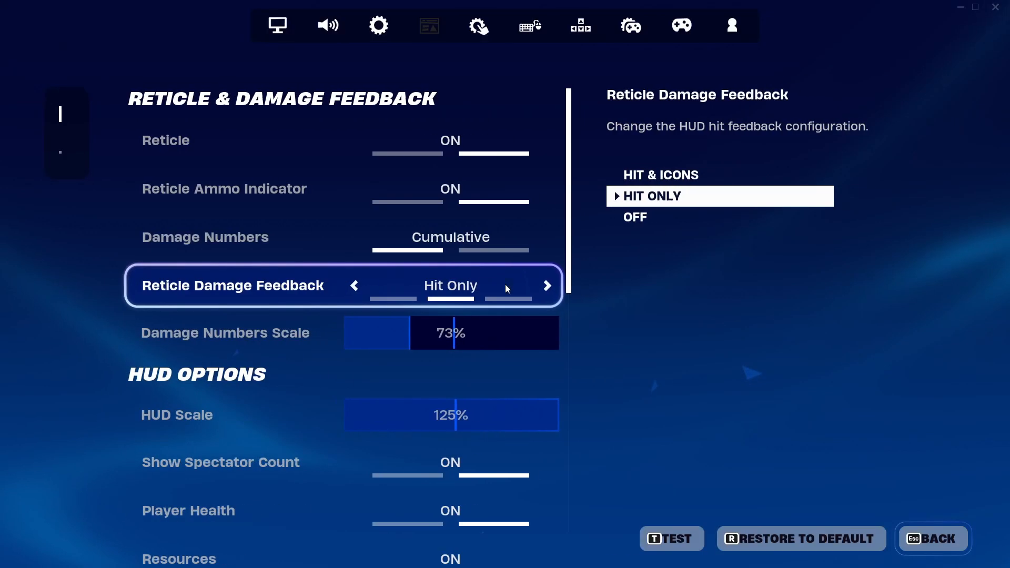
pyautogui.click(341, 417)
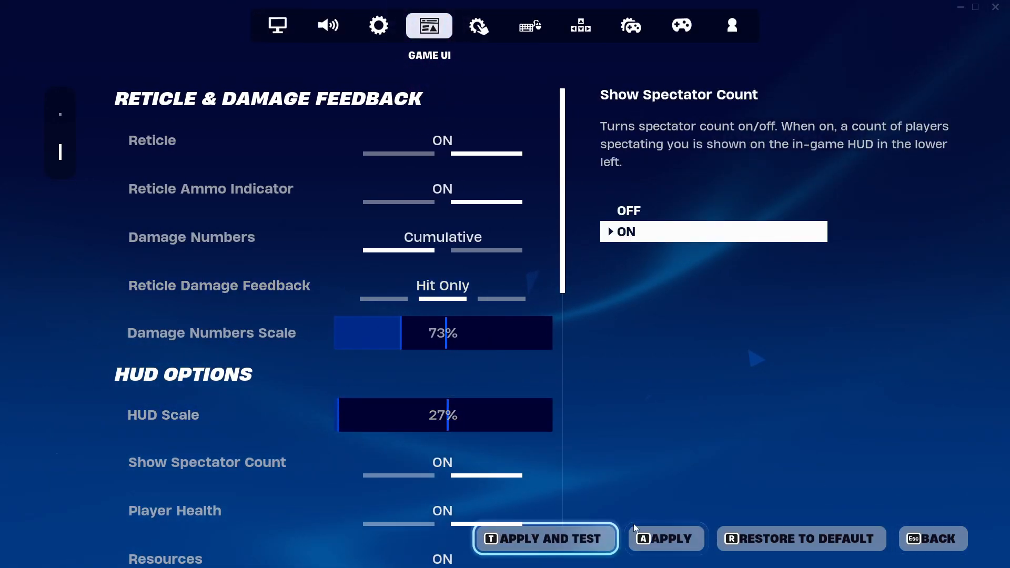
pyautogui.click(547, 539)
pyautogui.press('w')
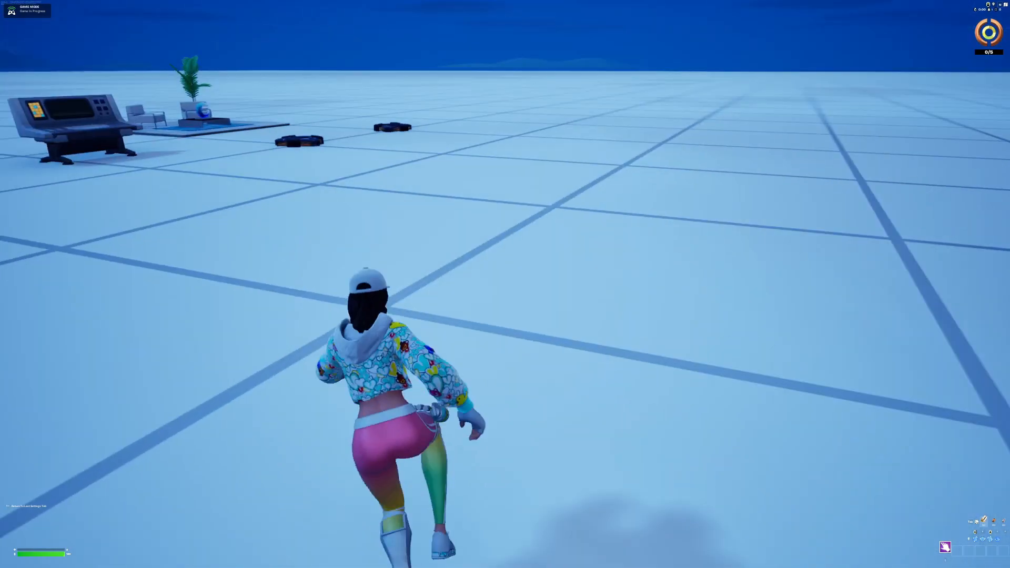
# Set the HUD Scale to 79%, then apply and test it in game
pyautogui.press('Escape')
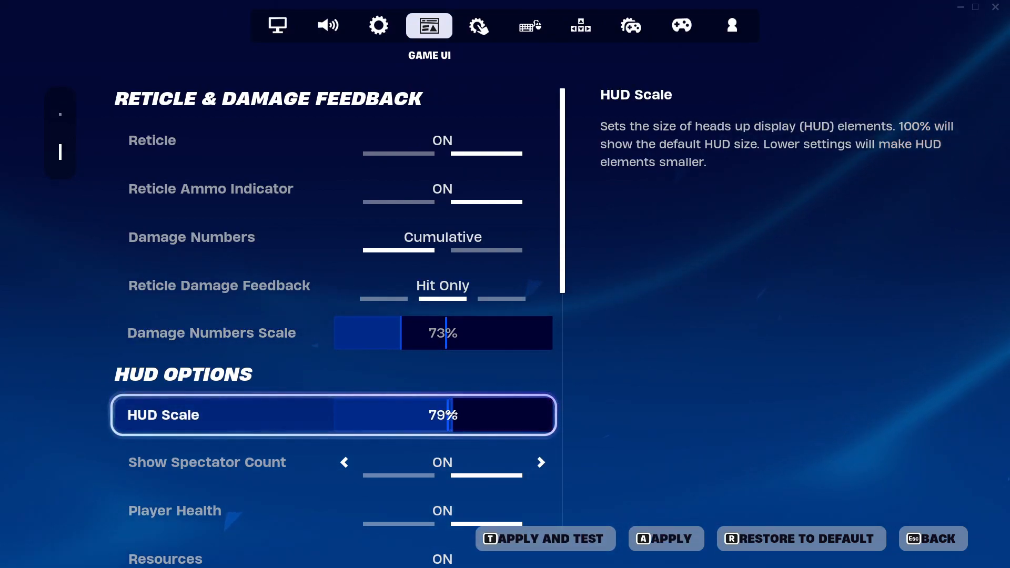
pyautogui.click(573, 545)
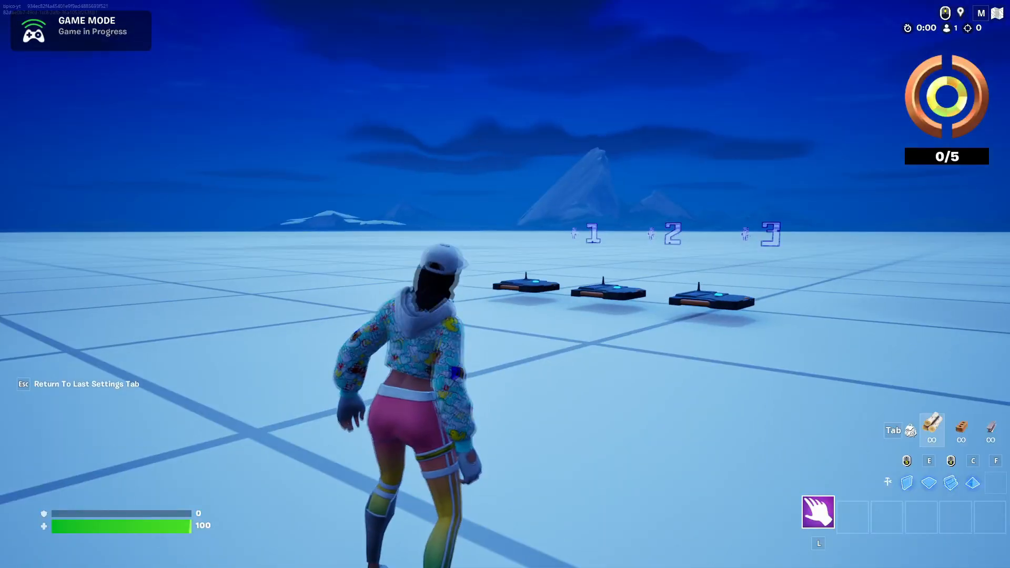
# Run the character over the +1, +2 and +3 triggers to test the first rank changes starting from zero points
pyautogui.press('w')
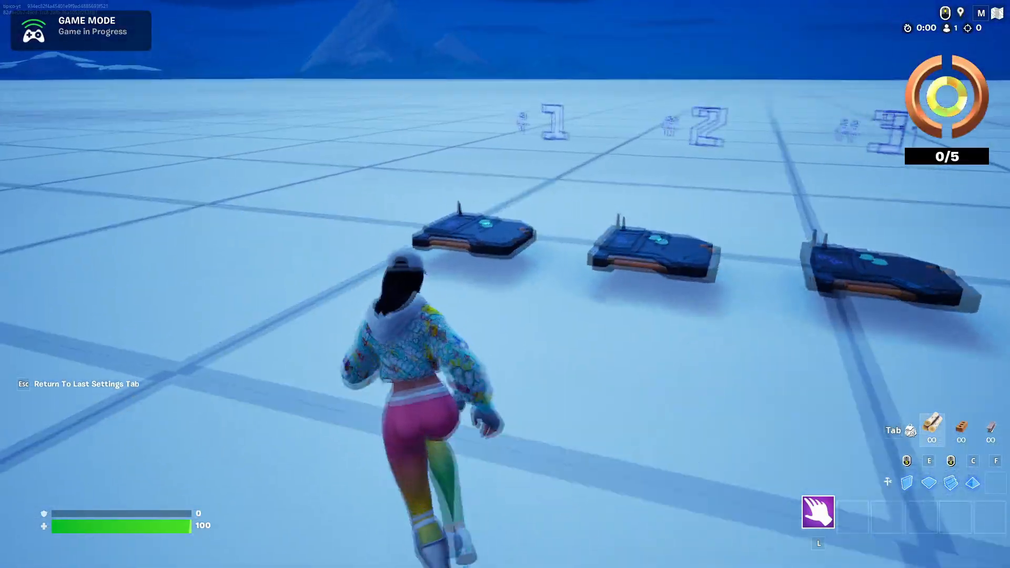
pyautogui.press('w')
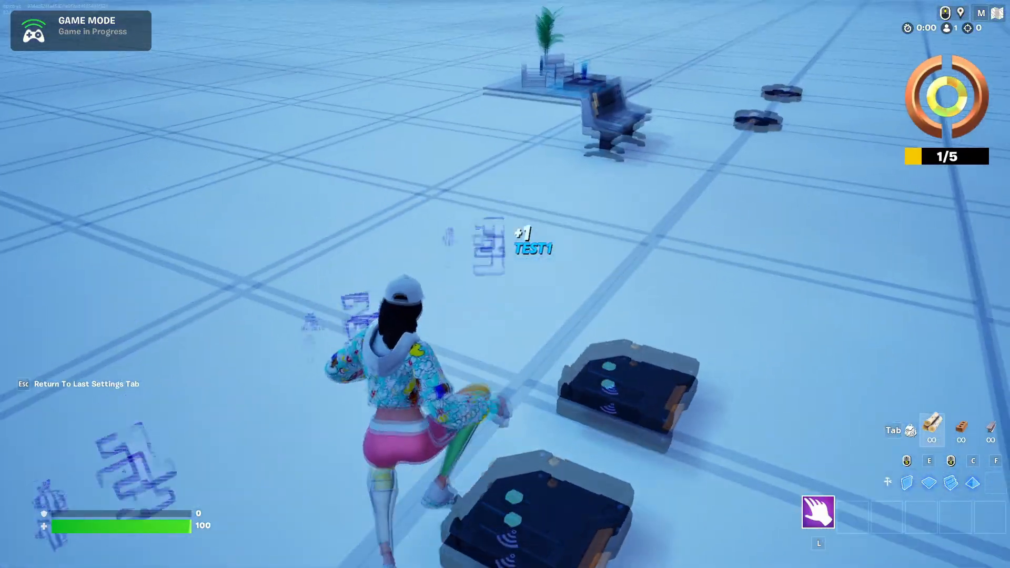
pyautogui.press('w')
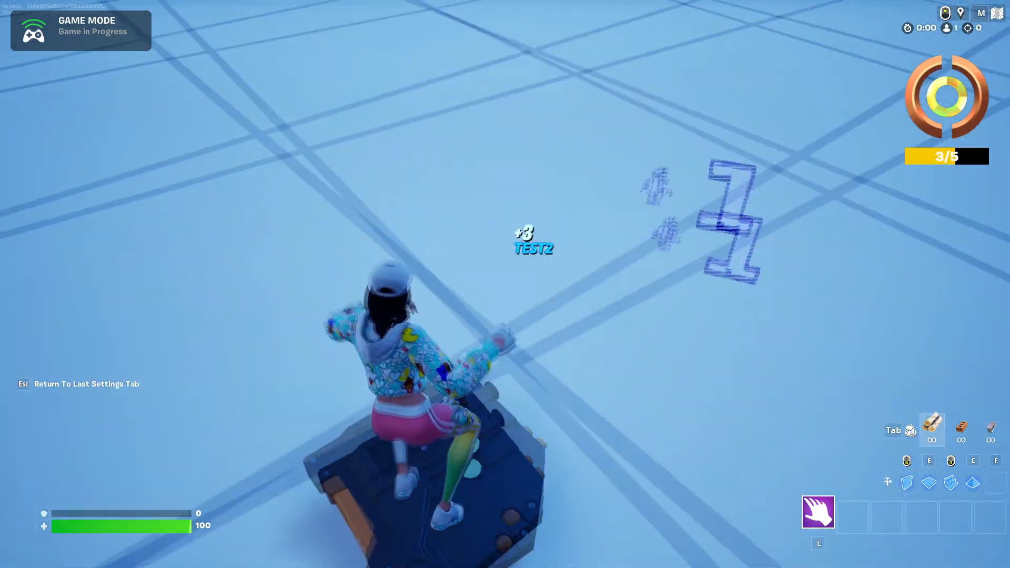
pyautogui.press('w')
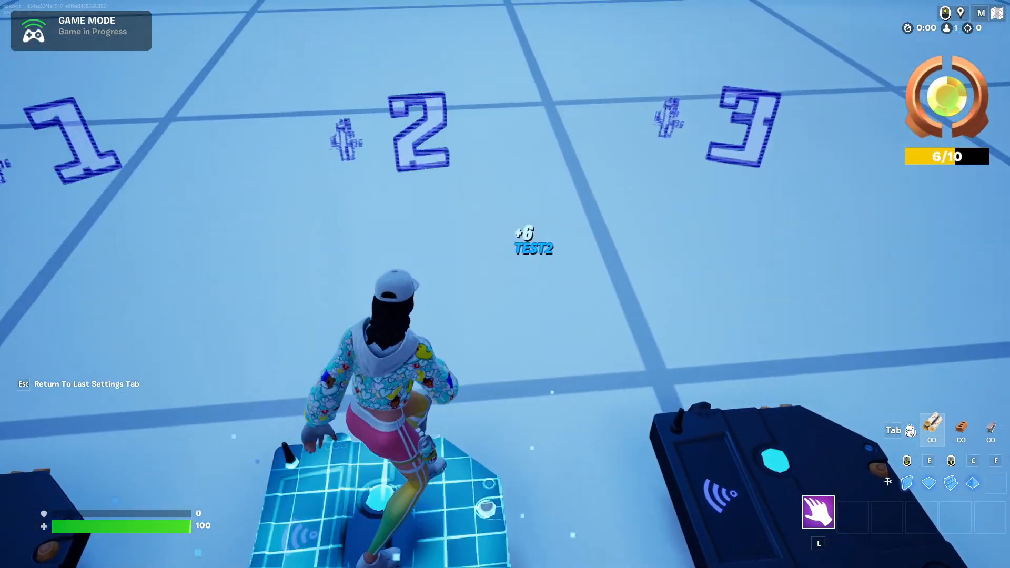
pyautogui.press('w')
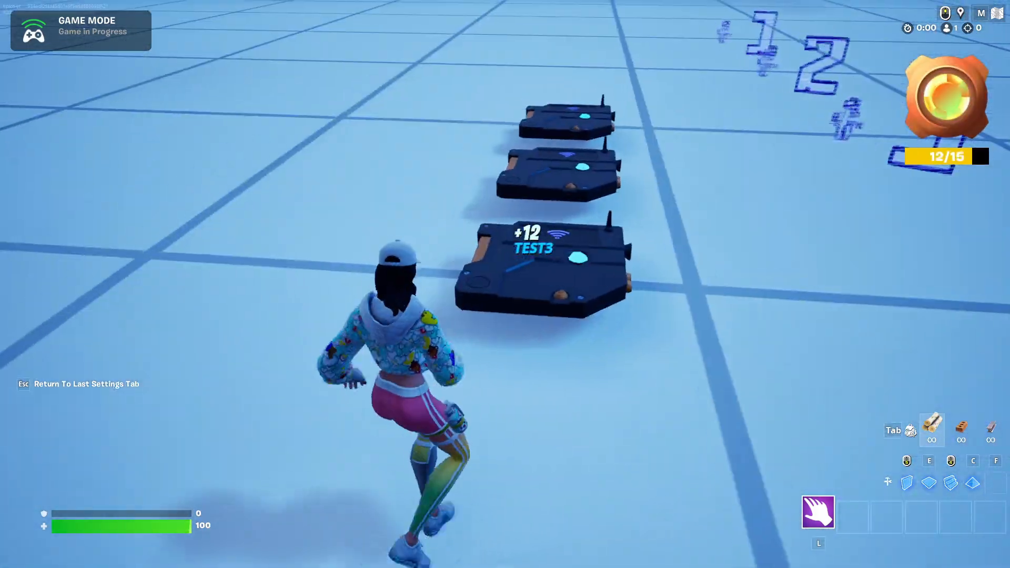
pyautogui.press('w')
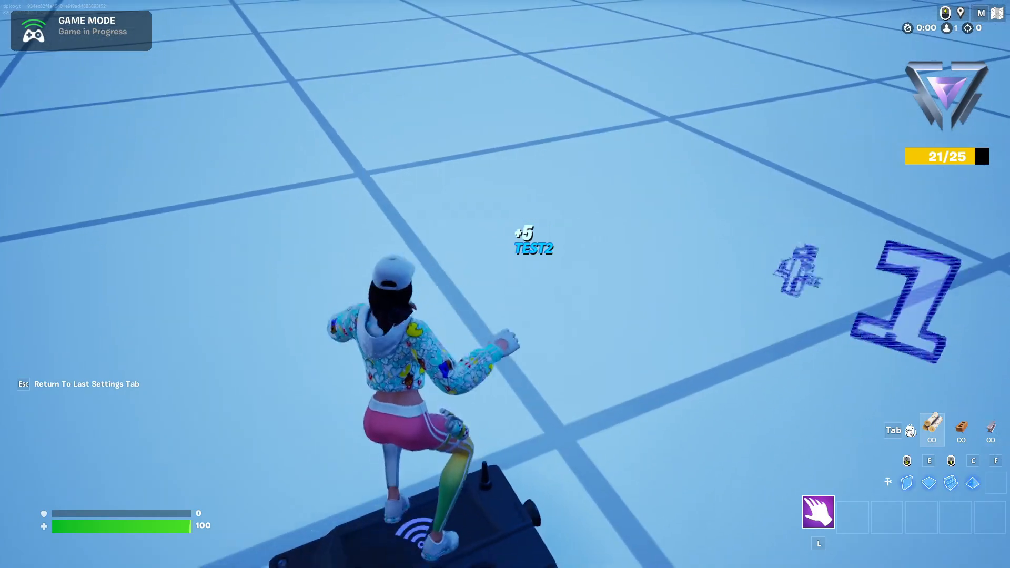
# Keep sprinting across the three score triggers until the score passes 45 points and the rank image advances
pyautogui.press('w')
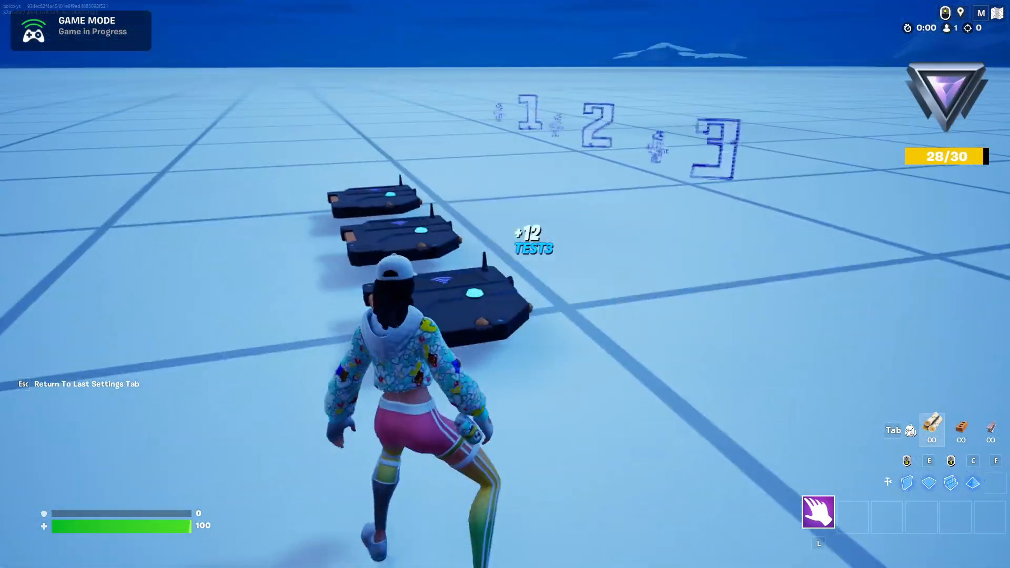
pyautogui.hotkey('shift', 'w')
pyautogui.hotkey('shift', 'w')
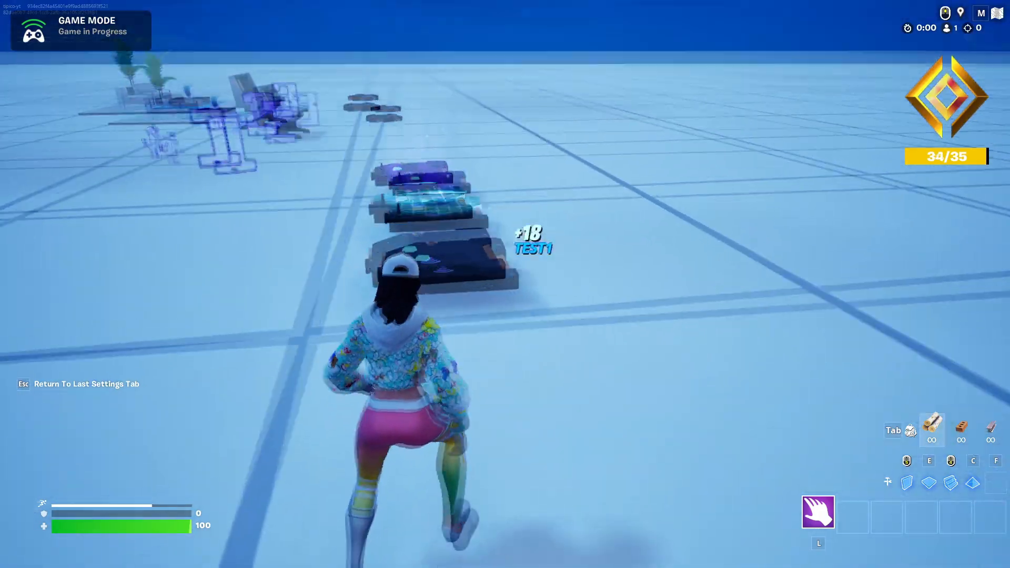
pyautogui.hotkey('shift', 'w')
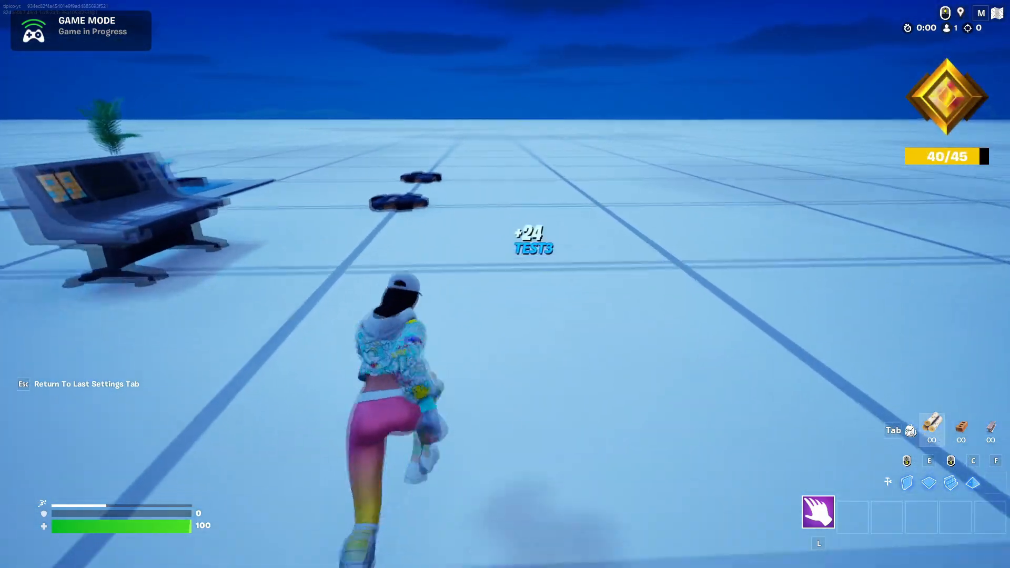
pyautogui.press('w')
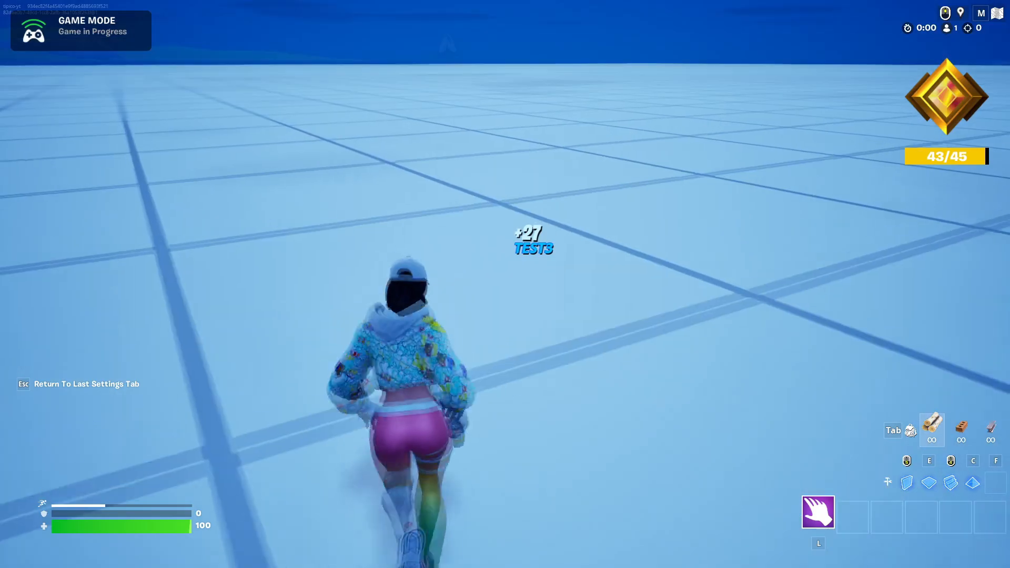
pyautogui.press('w')
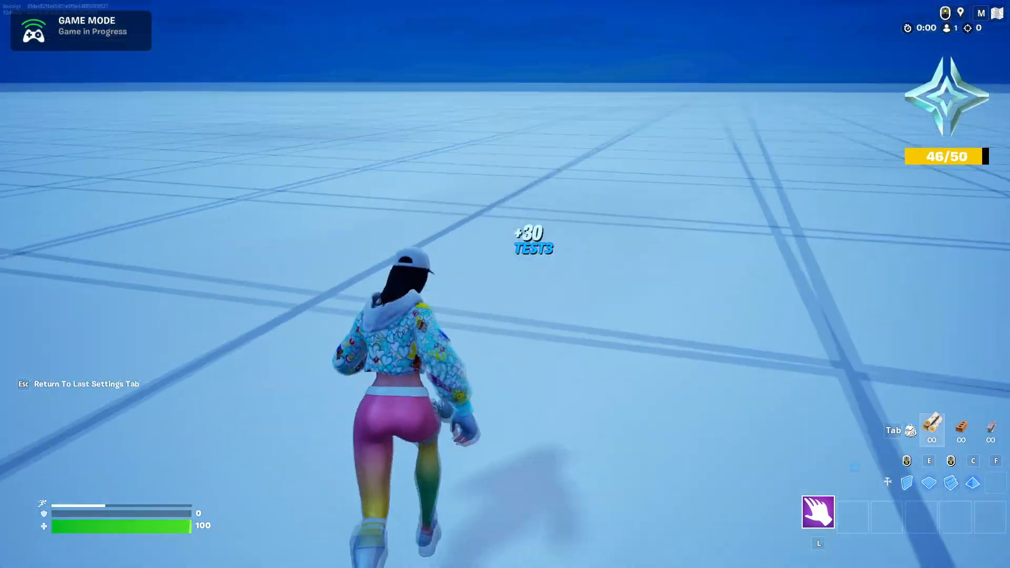
# Leave the settings, end the current game and start a new one to test whether rank and score persist
pyautogui.press('Escape')
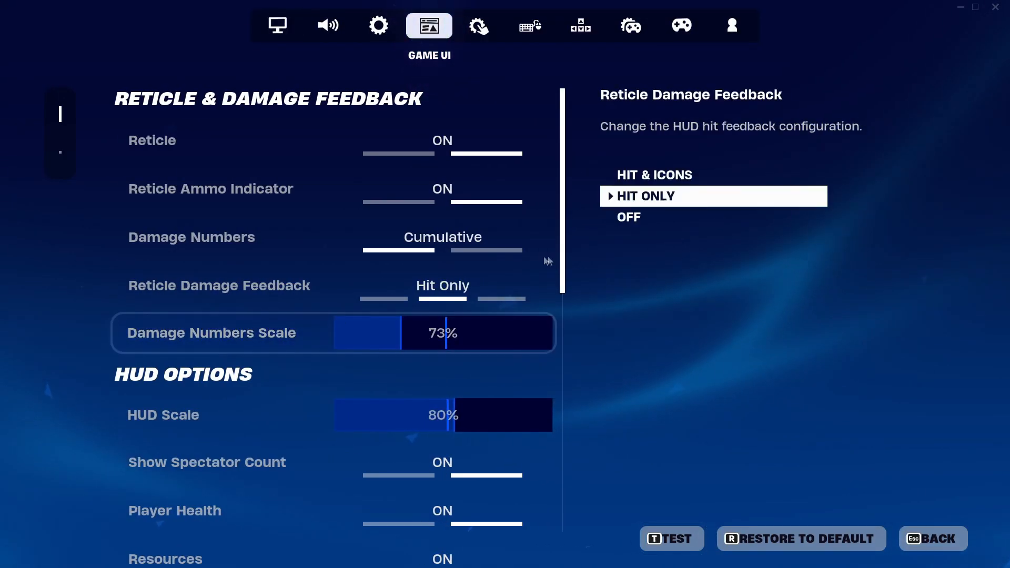
pyautogui.press('Escape')
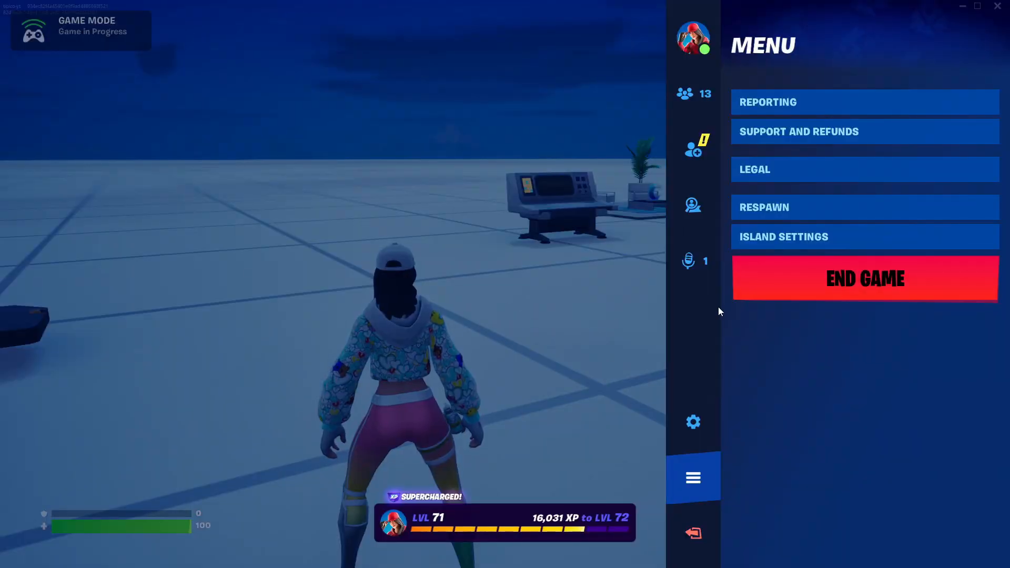
pyautogui.click(823, 278)
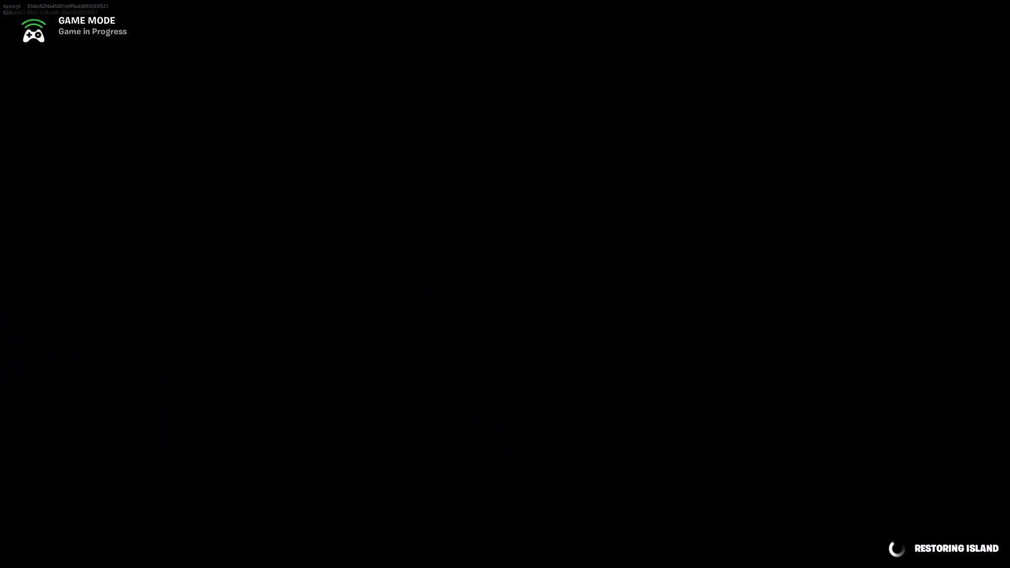
pyautogui.press('Escape')
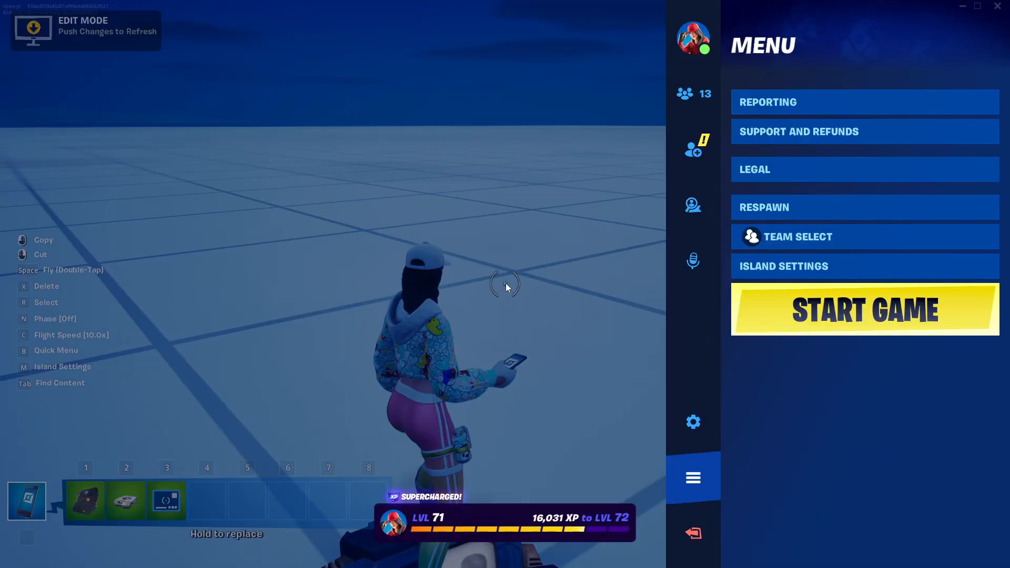
pyautogui.click(836, 314)
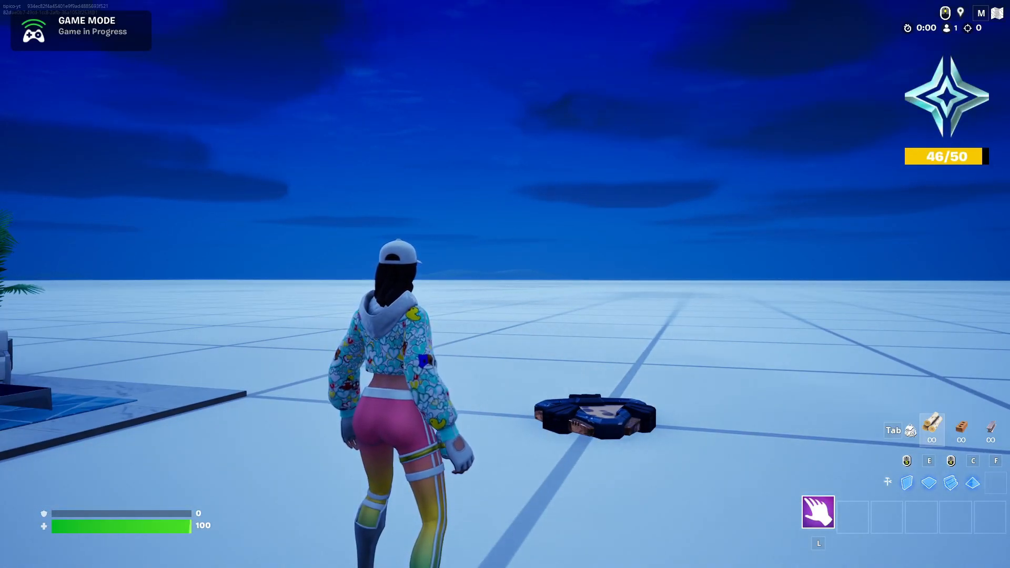
# Run the character from the spawn pad to the three score triggers
pyautogui.press('w')
pyautogui.press('shift')
pyautogui.press('w')
pyautogui.press('w')
pyautogui.press('w')
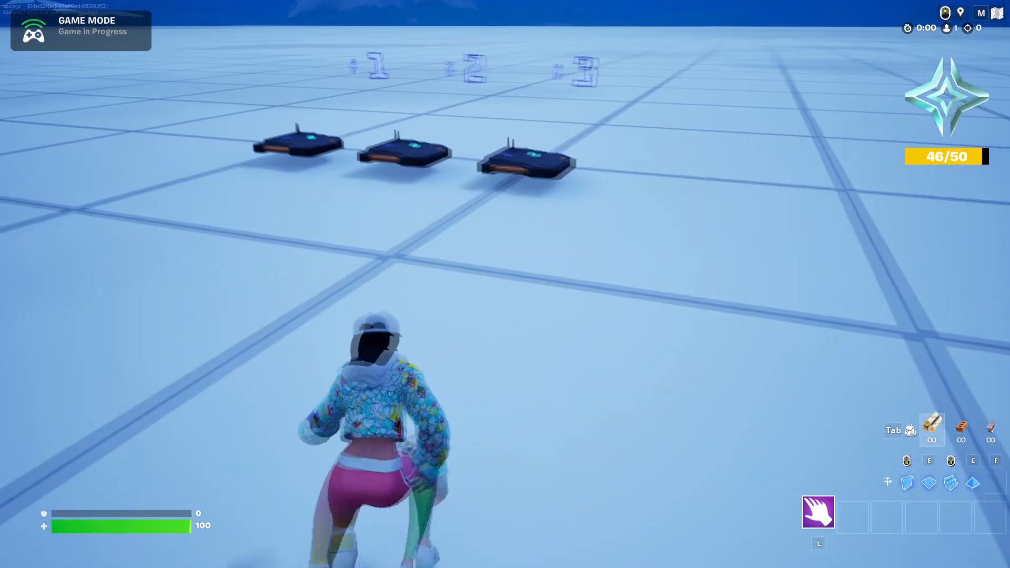
pyautogui.press('w')
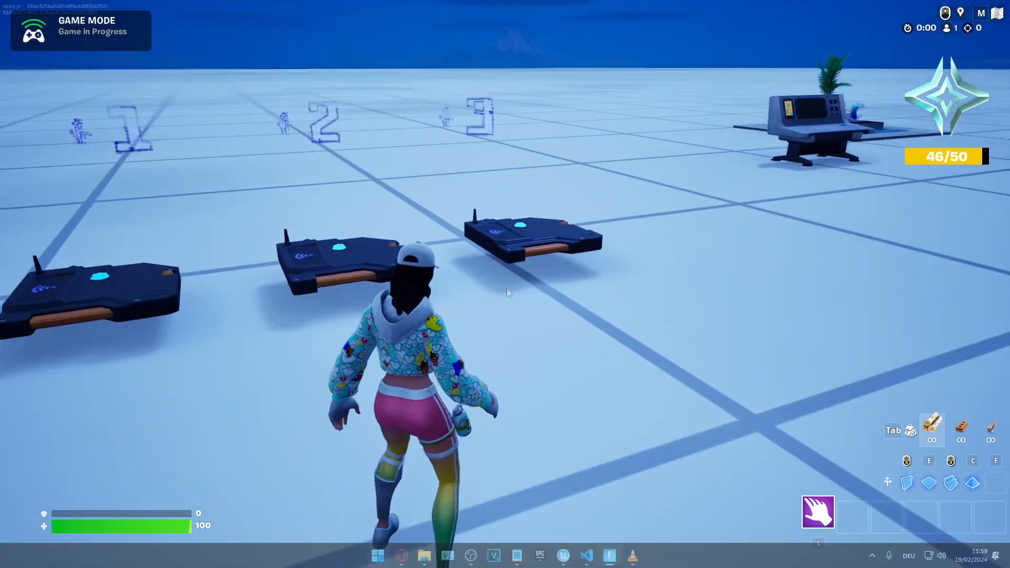
# Switch to Visual Studio Code and examine the rank threshold loops in RankedLoopHudMessage of RankSystem.verse
pyautogui.press('super')
pyautogui.click(587, 555)
pyautogui.scroll(-15, 417, 331)
pyautogui.scroll(-20, 368, 314)
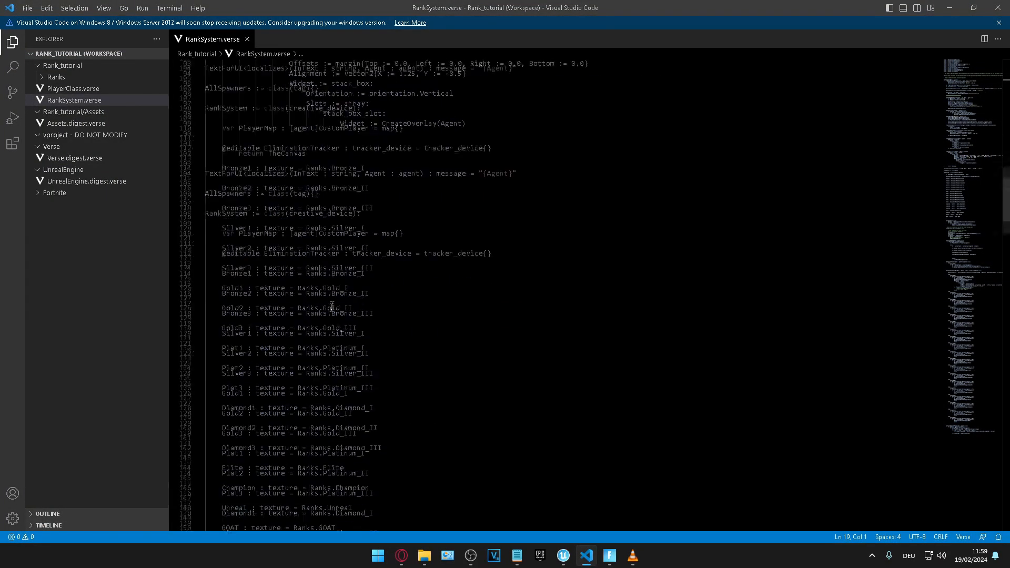
pyautogui.scroll(-15, 314, 287)
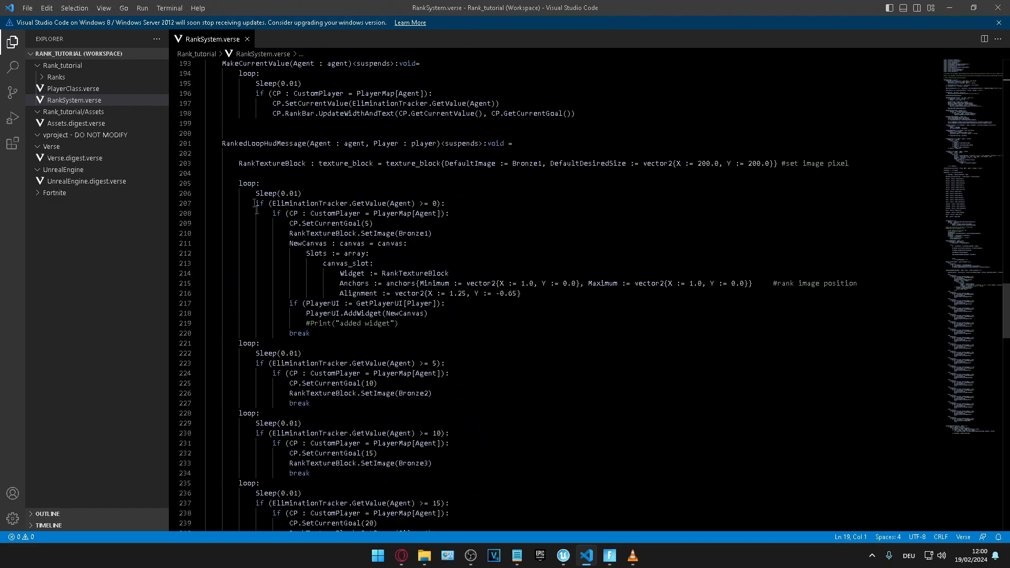
pyautogui.moveTo(379, 284); pyautogui.dragTo(475, 397)
pyautogui.scroll(-7, 497, 420)
pyautogui.click(491, 283)
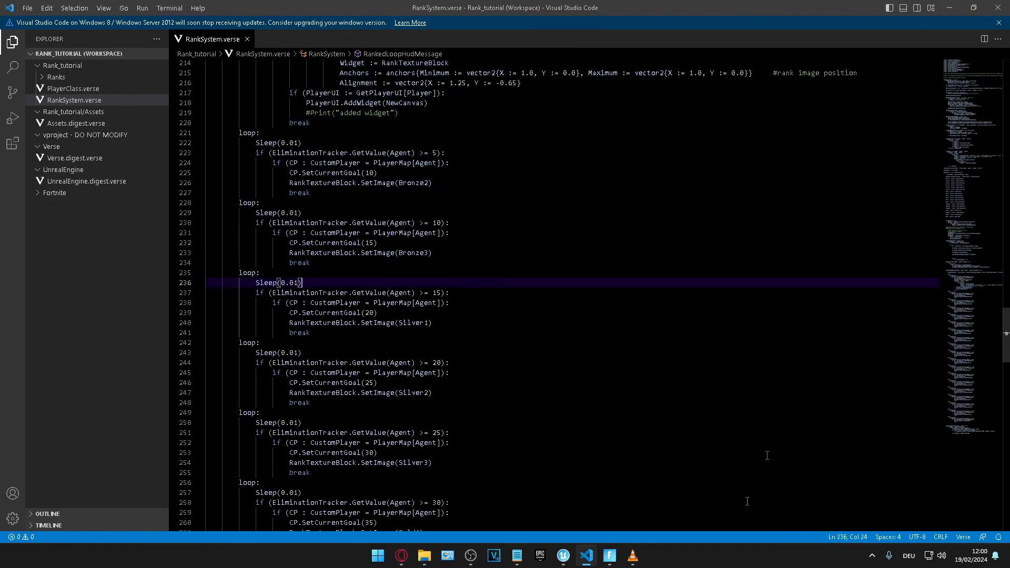
# Switch back to Fortnite and repeatedly activate the score triggers, mainly +3, until the score passes 80 points
pyautogui.click(609, 556)
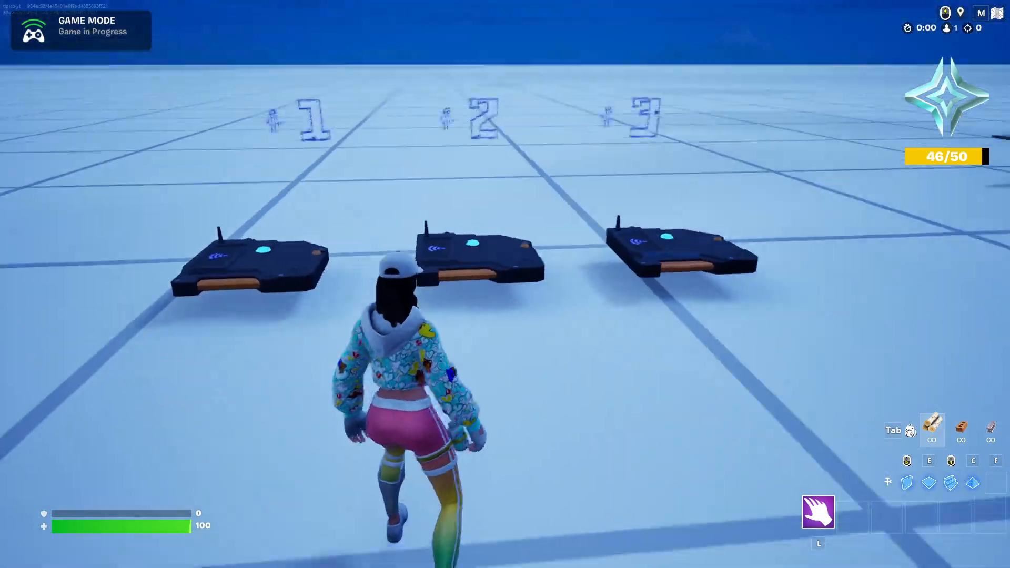
pyautogui.press('w')
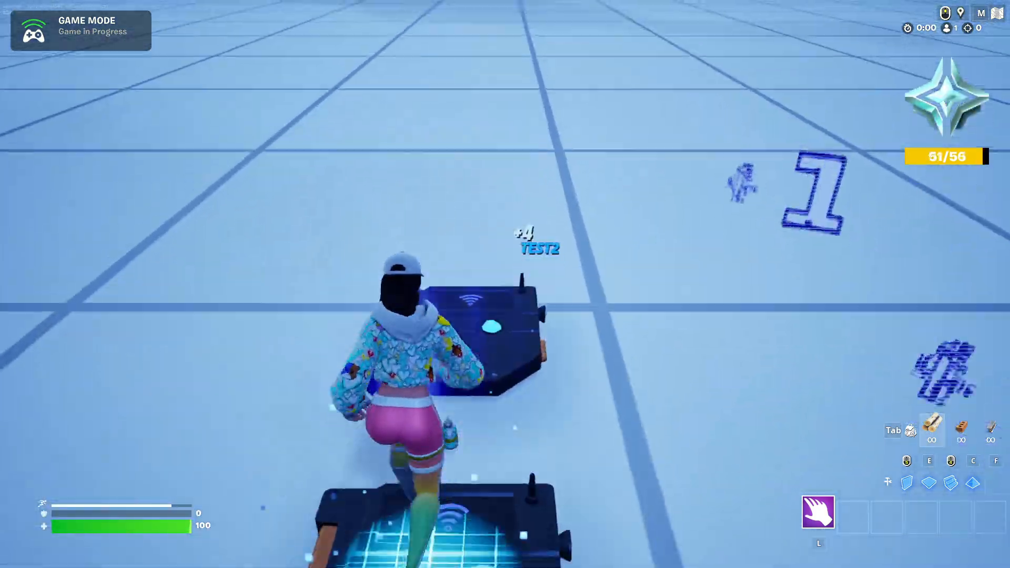
pyautogui.press('w')
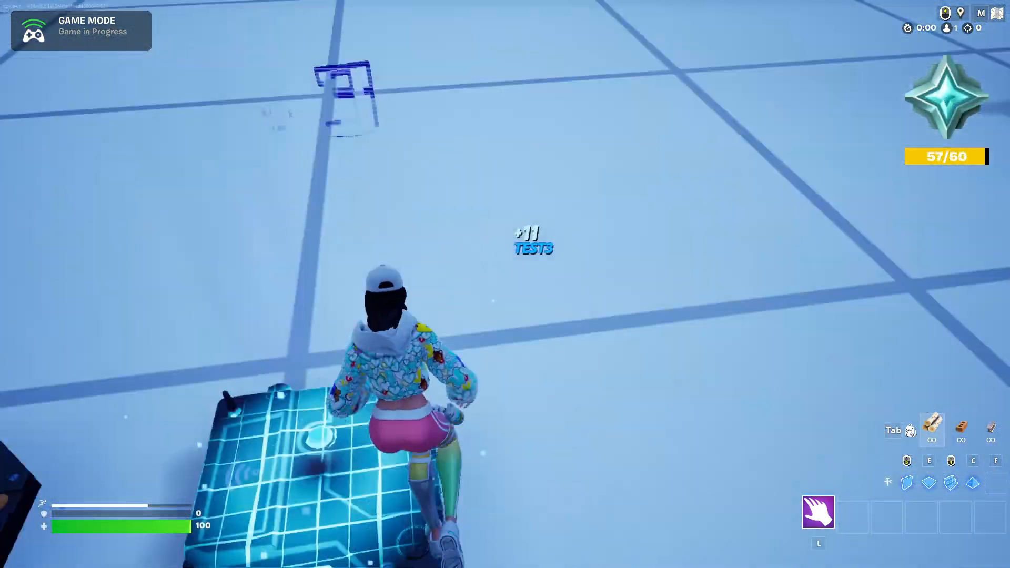
pyautogui.press('space')
pyautogui.press('space')
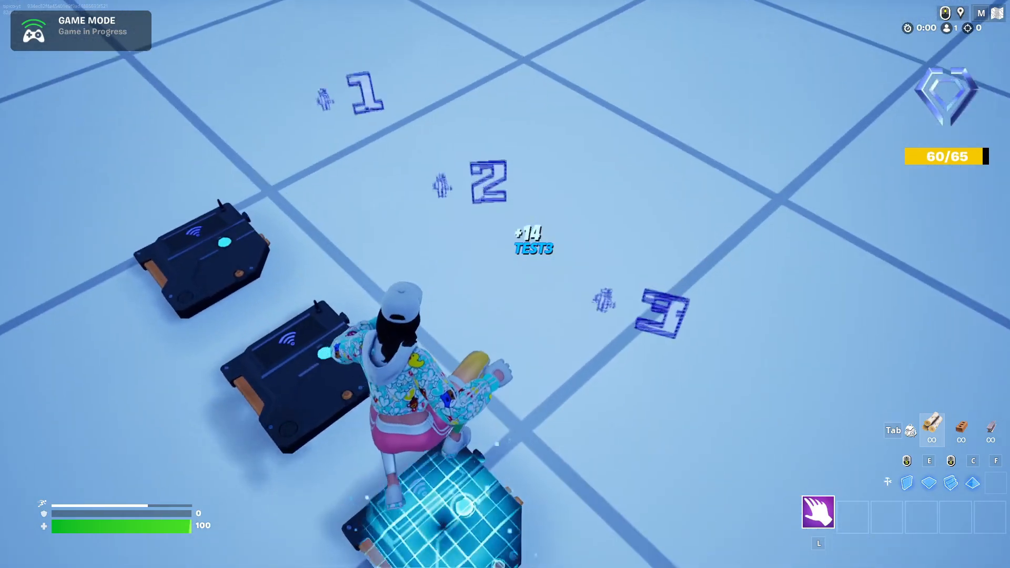
pyautogui.press('space')
pyautogui.press('space')
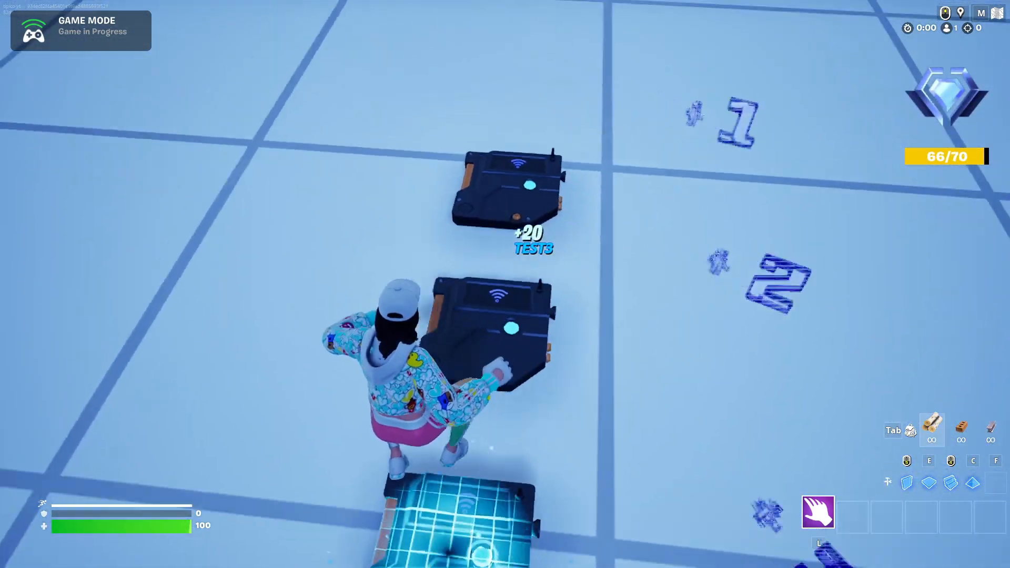
pyautogui.press('space')
pyautogui.press('space')
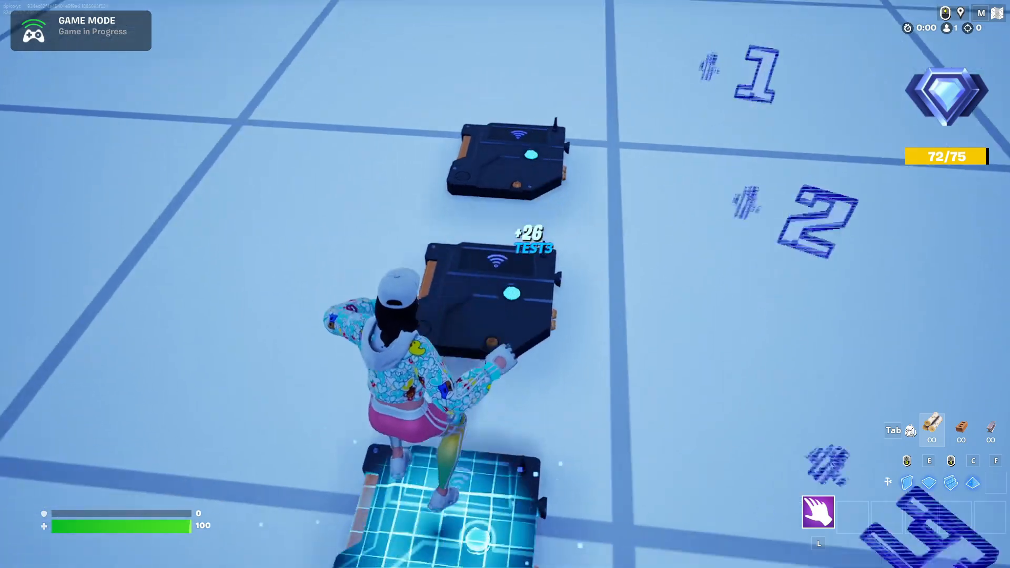
pyautogui.press('space')
pyautogui.press('space')
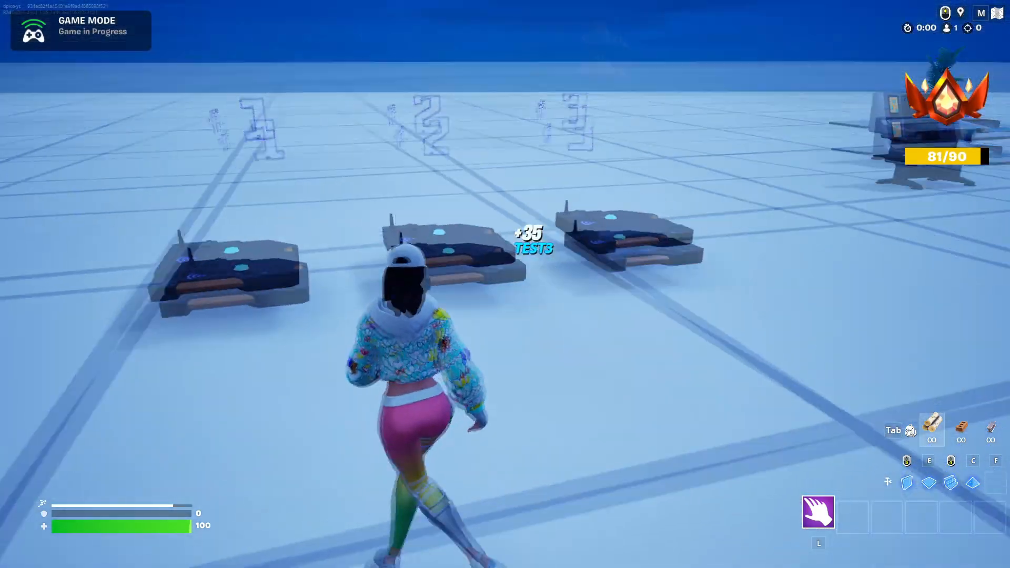
# End the game and start it again to recheck that the saved rank and score load
pyautogui.press('Escape')
pyautogui.click(882, 290)
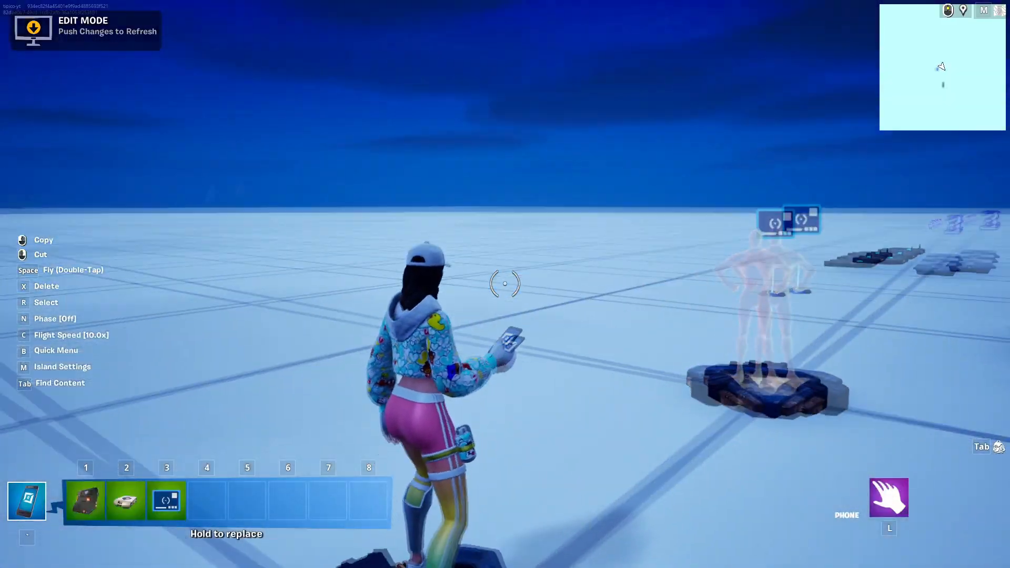
pyautogui.press('Escape')
pyautogui.click(922, 325)
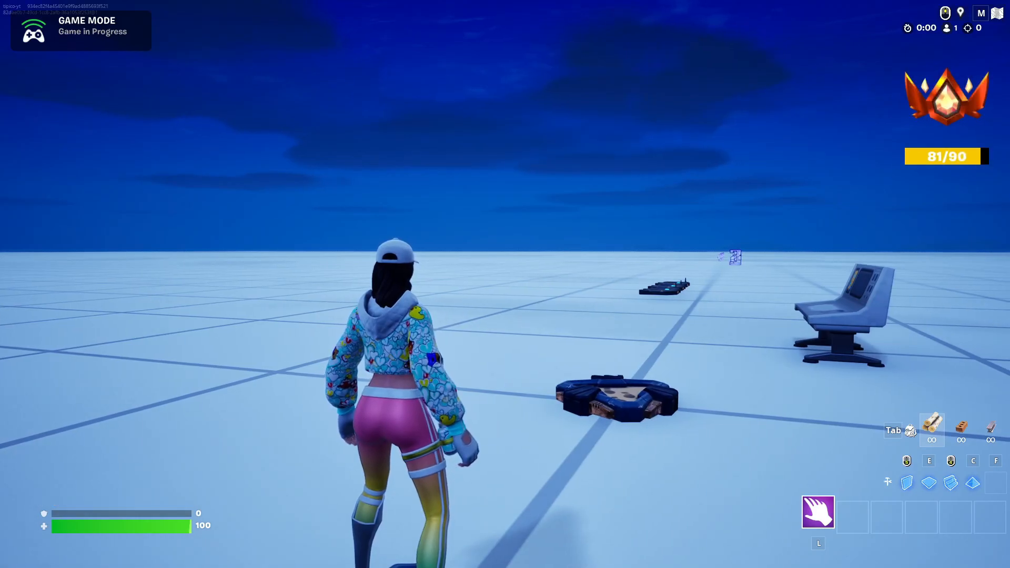
# Sprint from spawn to the score triggers and run over them until the score exceeds the final 95-point goal
pyautogui.hotkey('shift', 'w')
pyautogui.hotkey('shift', 'w')
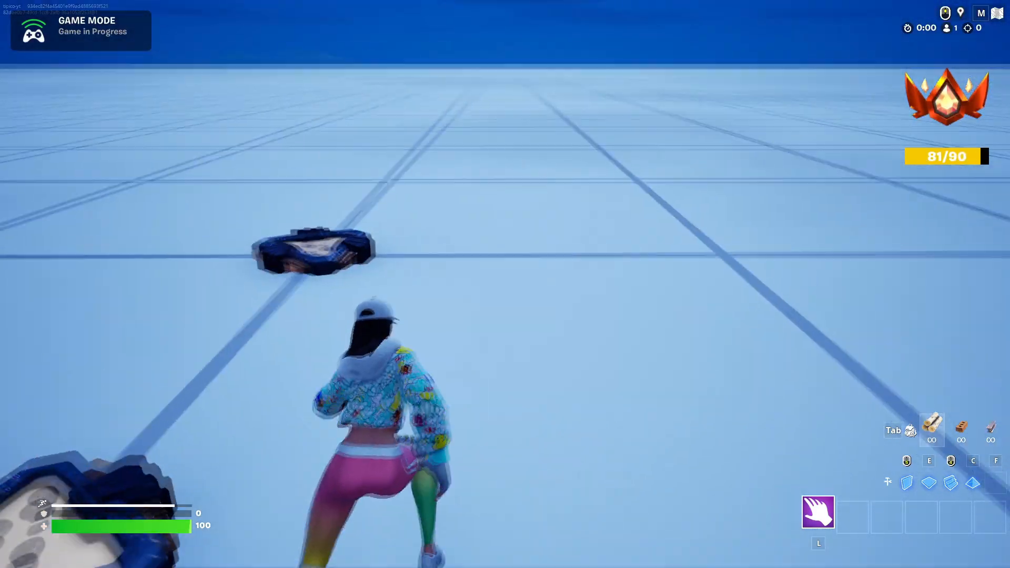
pyautogui.hotkey('shift', 'w')
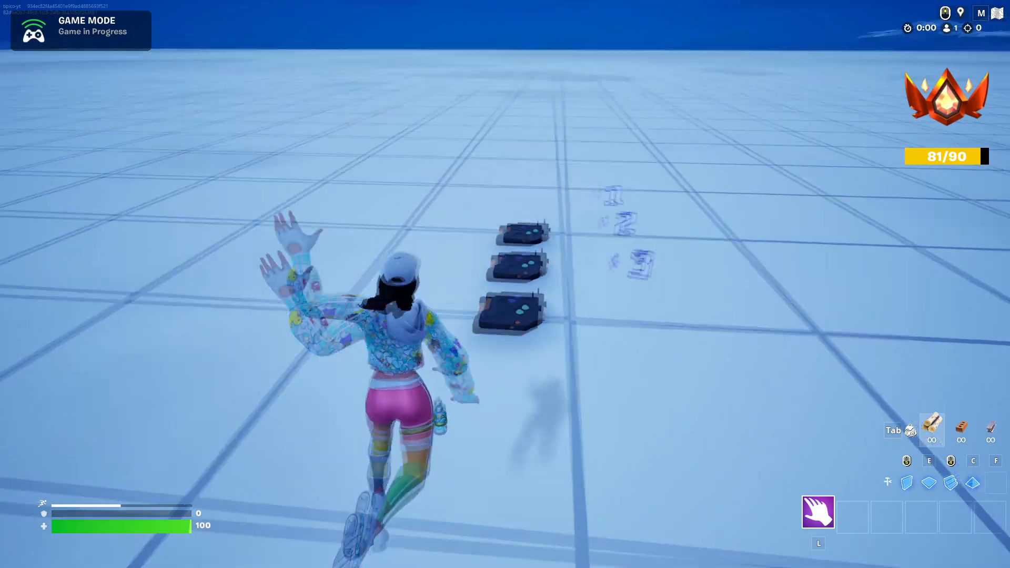
pyautogui.hotkey('shift', 'w')
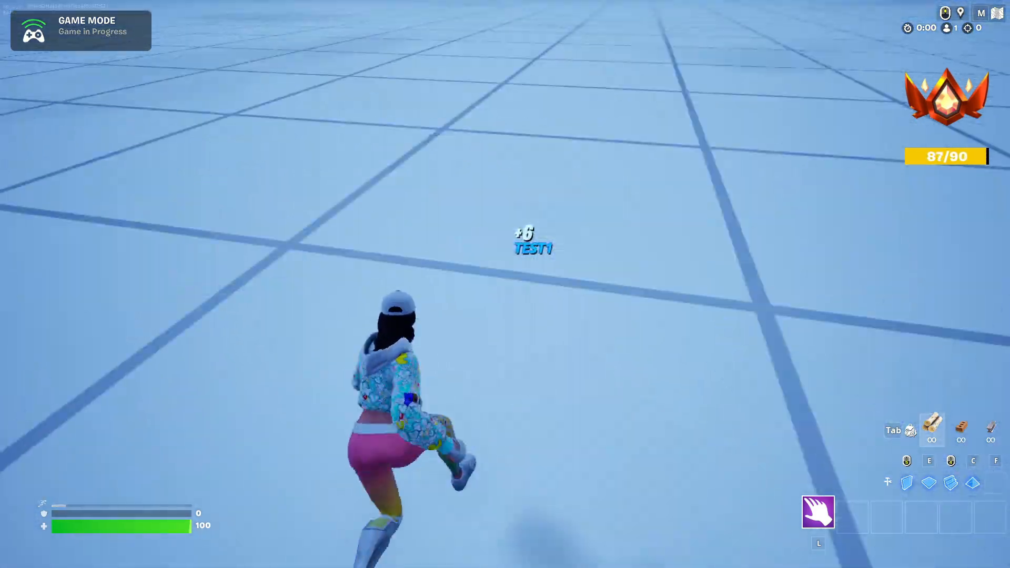
pyautogui.hotkey('shift', 'w')
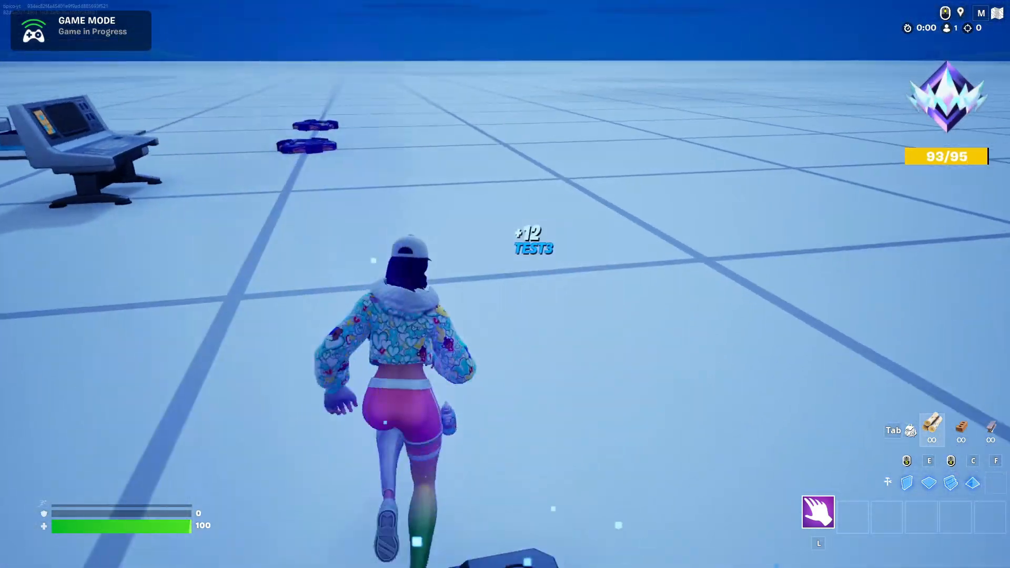
pyautogui.press('w')
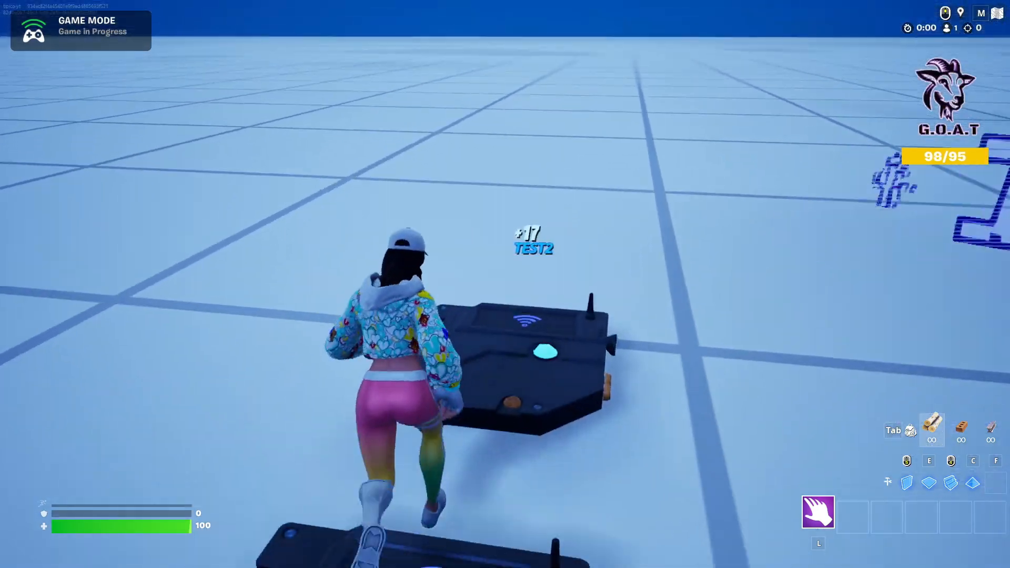
# Run over one more score trigger, then end the game and return to the island's edit mode
pyautogui.press('w')
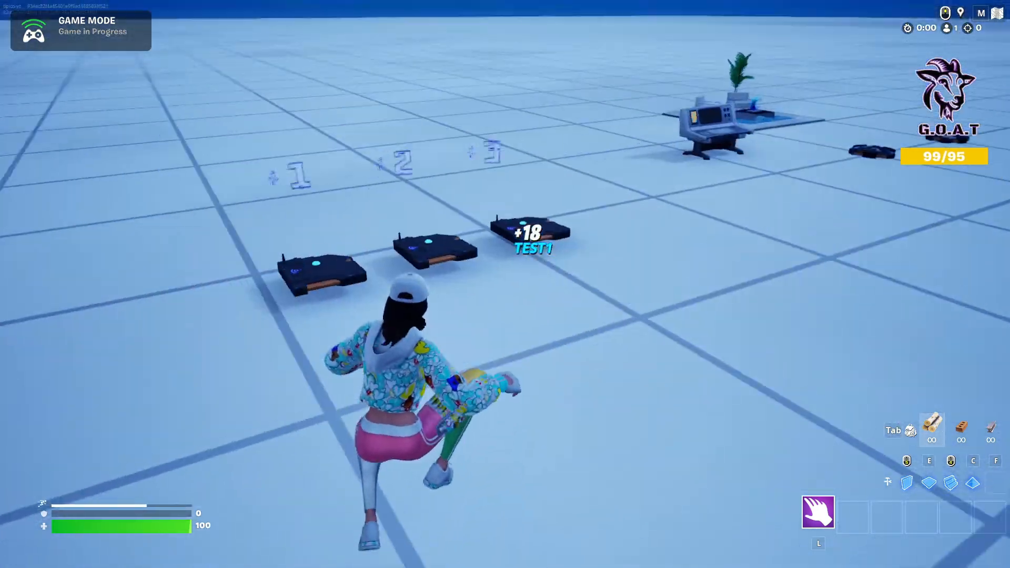
pyautogui.press('Escape')
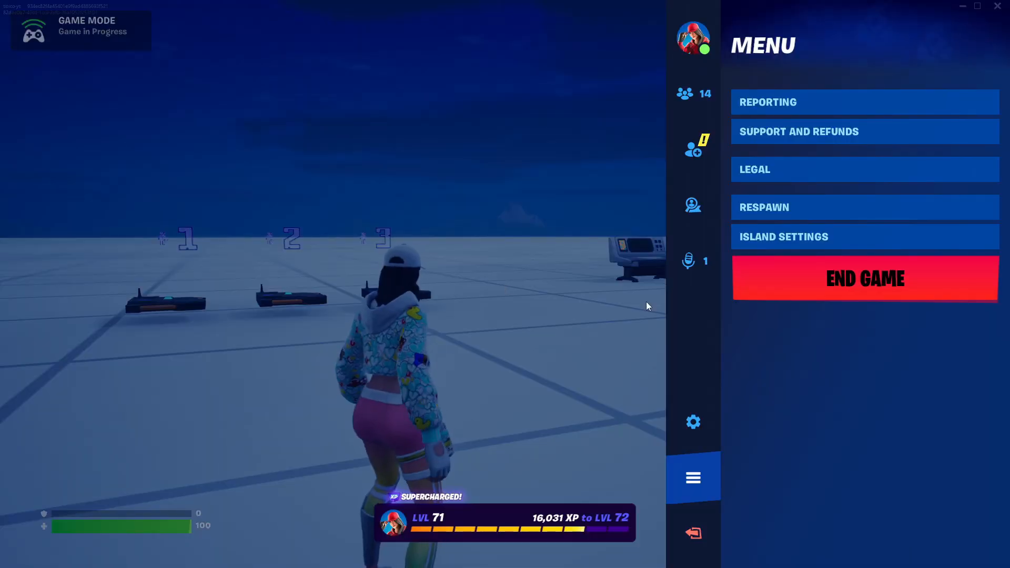
pyautogui.click(856, 258)
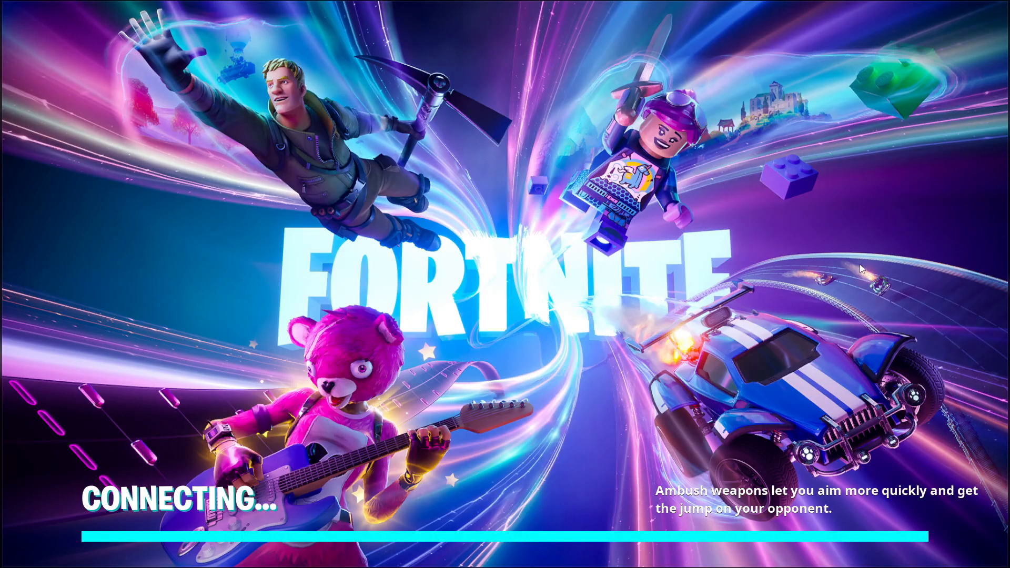
pyautogui.press('super')
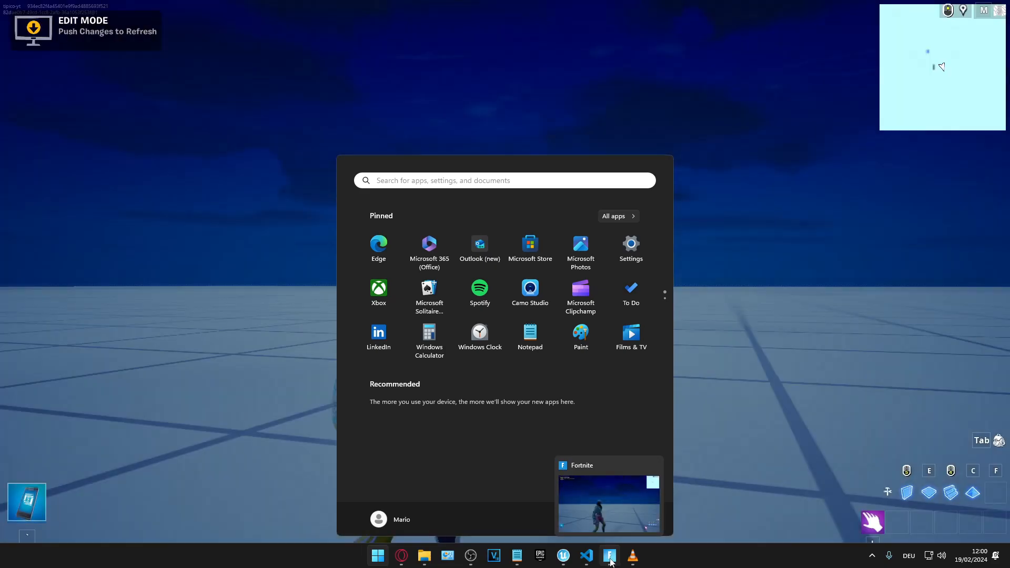
pyautogui.click(609, 561)
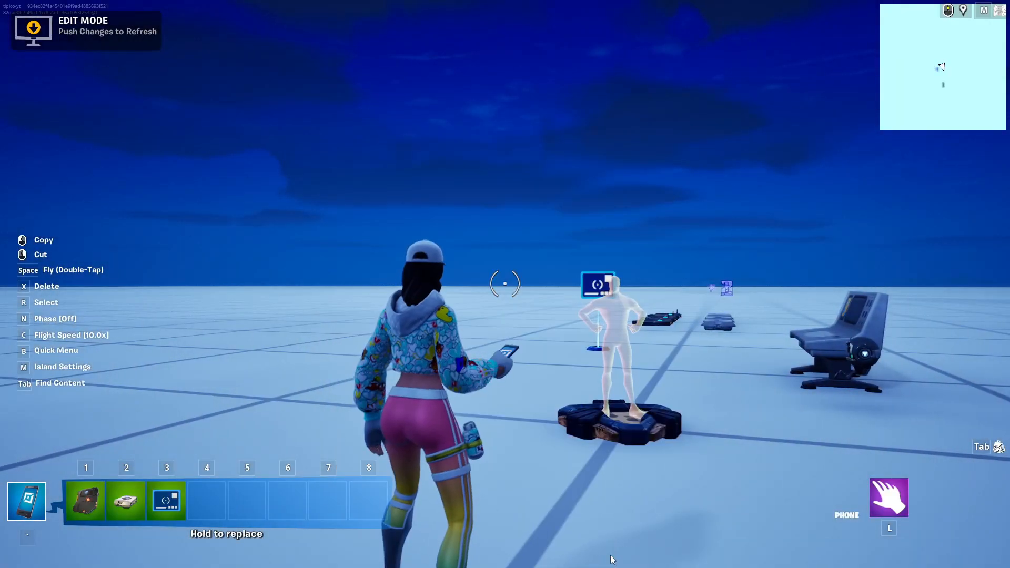
# Switch to Unreal Editor and open RankSystem.verse in Visual Studio Code at the RankProgressBar class near the file's start
pyautogui.press('super')
pyautogui.click(563, 555)
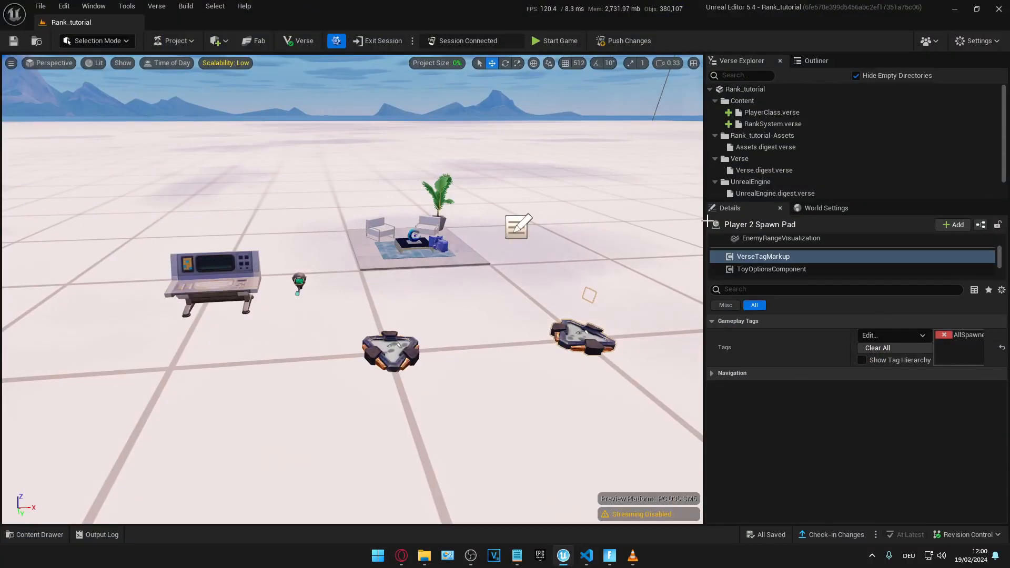
pyautogui.doubleClick(771, 123)
pyautogui.scroll(20, 445, 227)
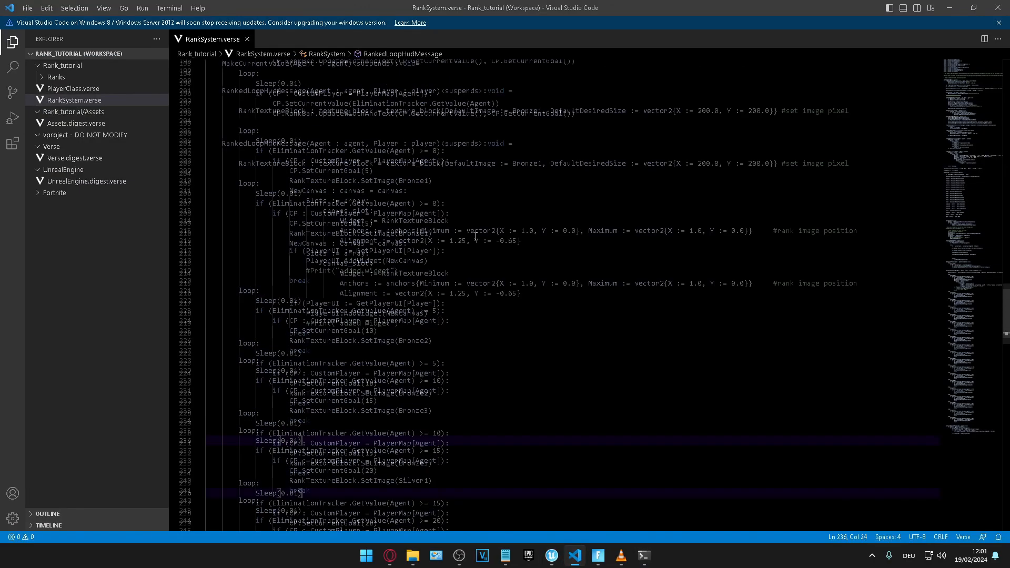
pyautogui.scroll(20, 446, 227)
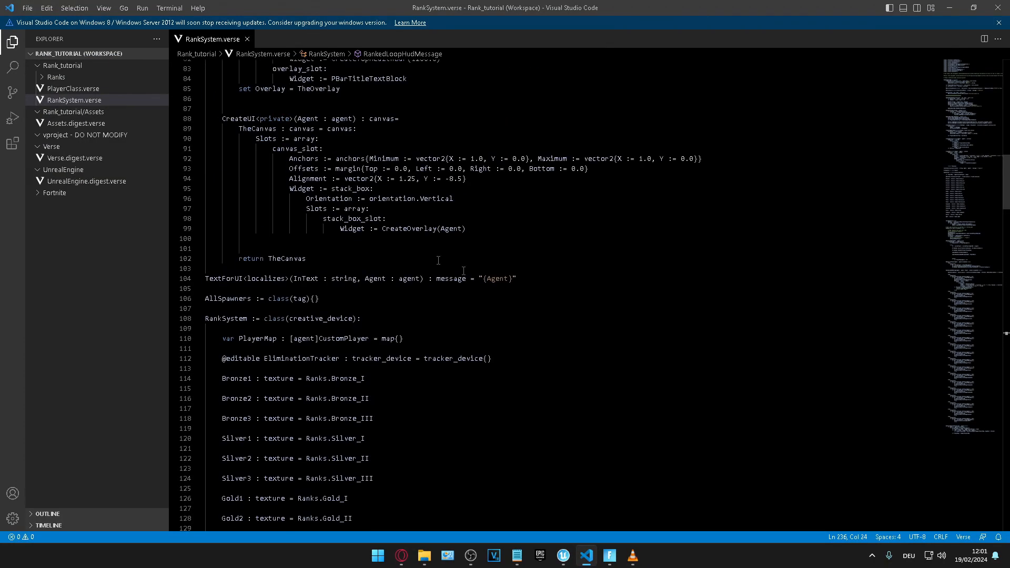
pyautogui.scroll(20, 537, 227)
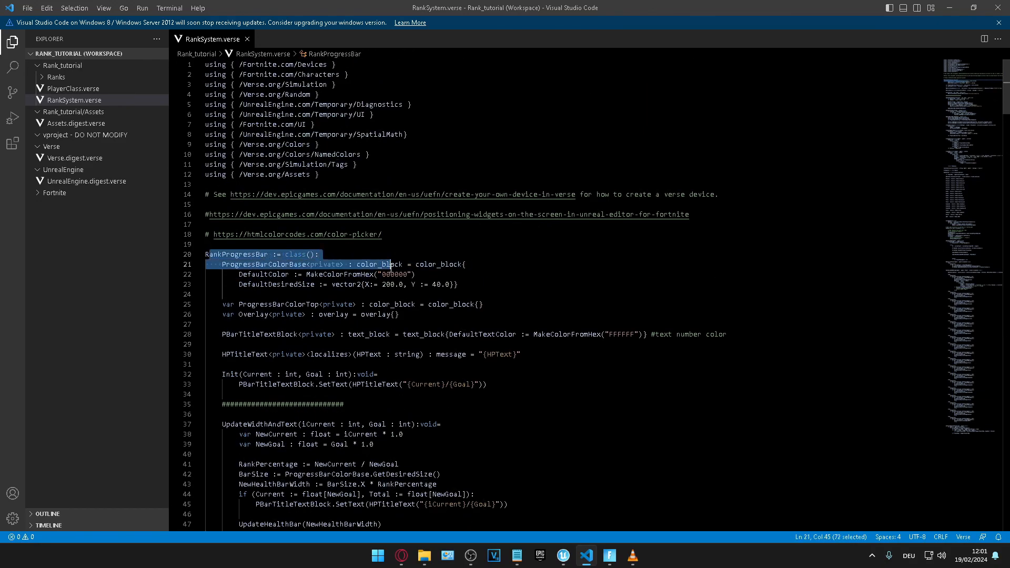
# Examine the DefaultColor hex value of ProgressBarColorBase and the HTML color picker link in the comment above the class
pyautogui.click(318, 274)
pyautogui.moveTo(239, 274); pyautogui.dragTo(283, 279)
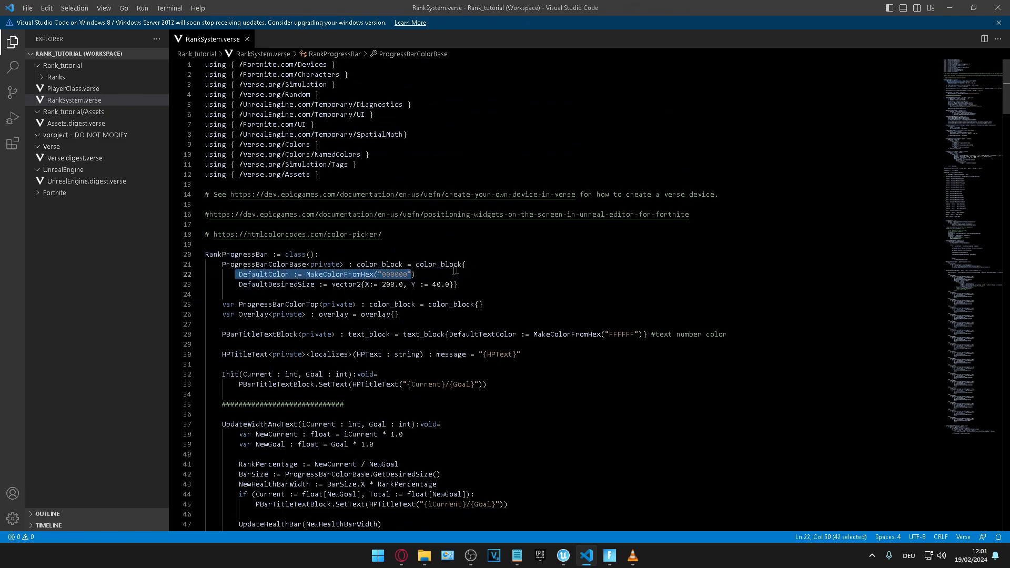
pyautogui.click(548, 271)
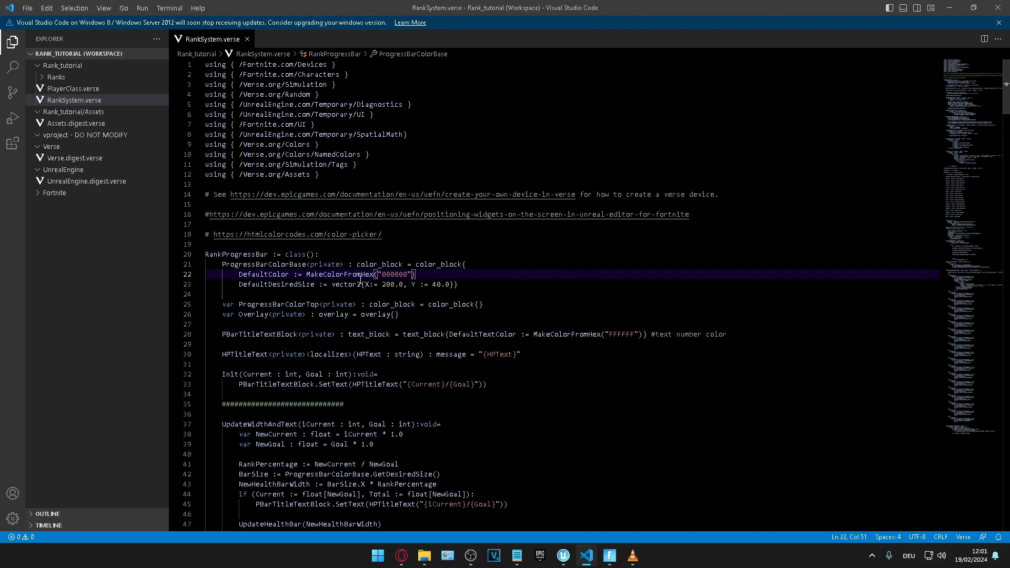
pyautogui.moveTo(383, 274); pyautogui.dragTo(412, 275)
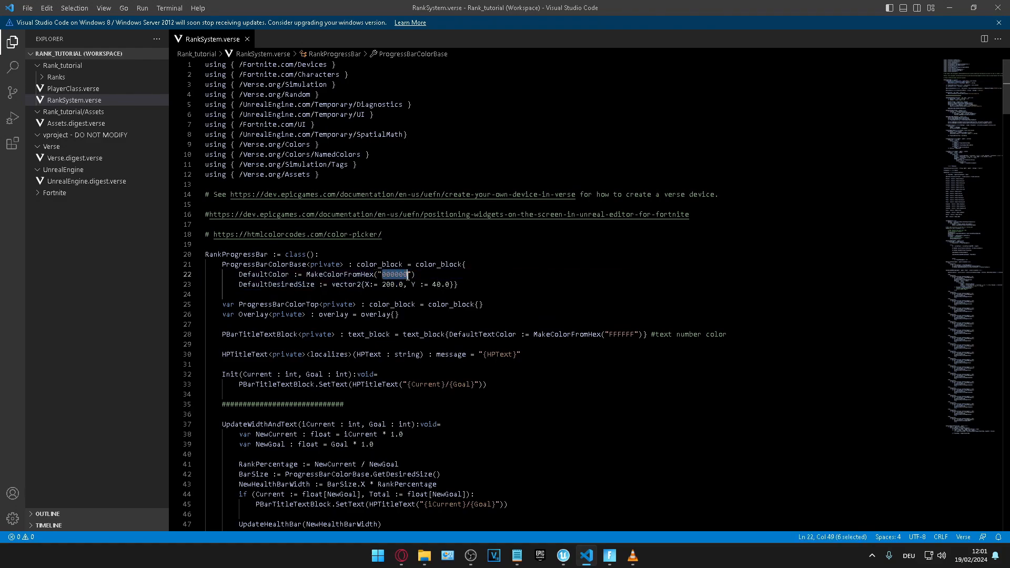
pyautogui.moveTo(370, 232); pyautogui.dragTo(220, 238)
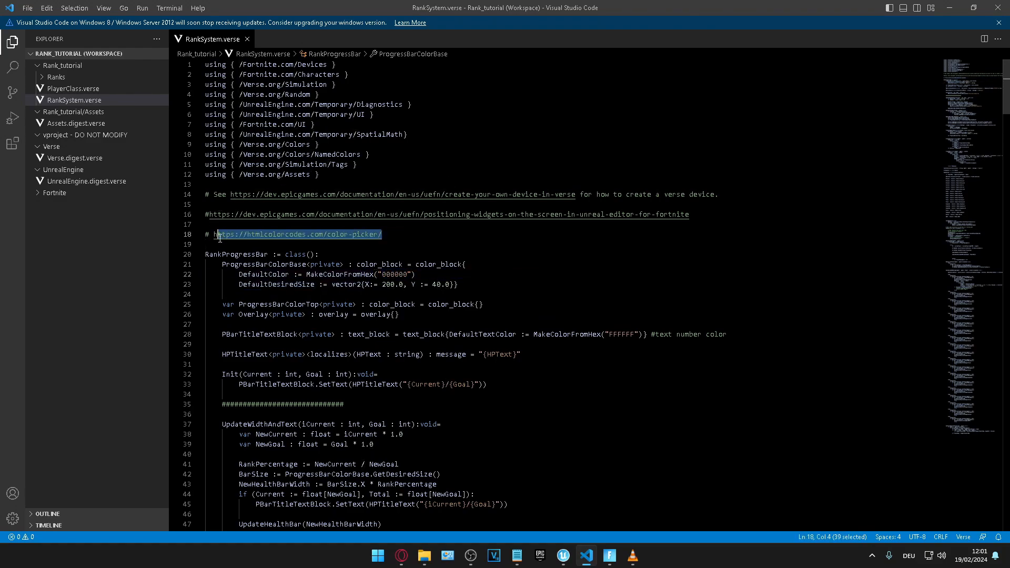
pyautogui.click(424, 232)
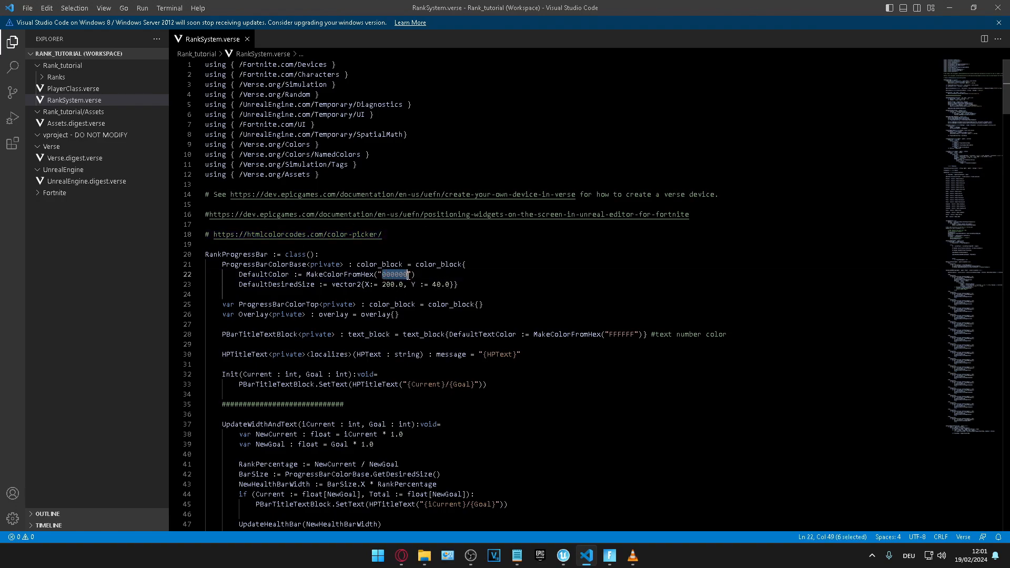
# Switch to the Opera browser and open the Hex to RGB converter on htmlcolorcodes.com
pyautogui.click(404, 553)
pyautogui.click(194, 7)
pyautogui.scroll(3, 169, 244)
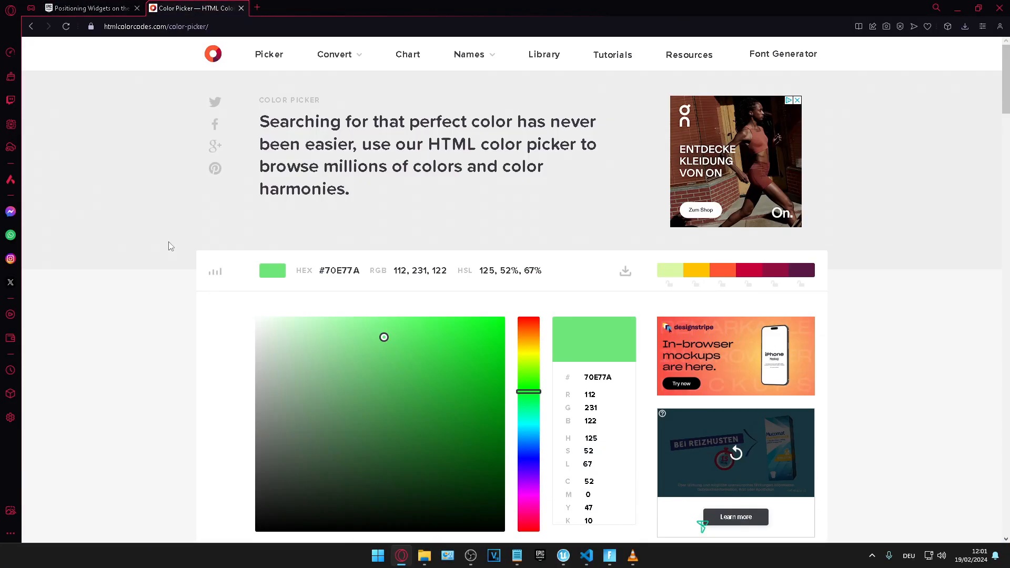
pyautogui.click(264, 56)
pyautogui.click(342, 54)
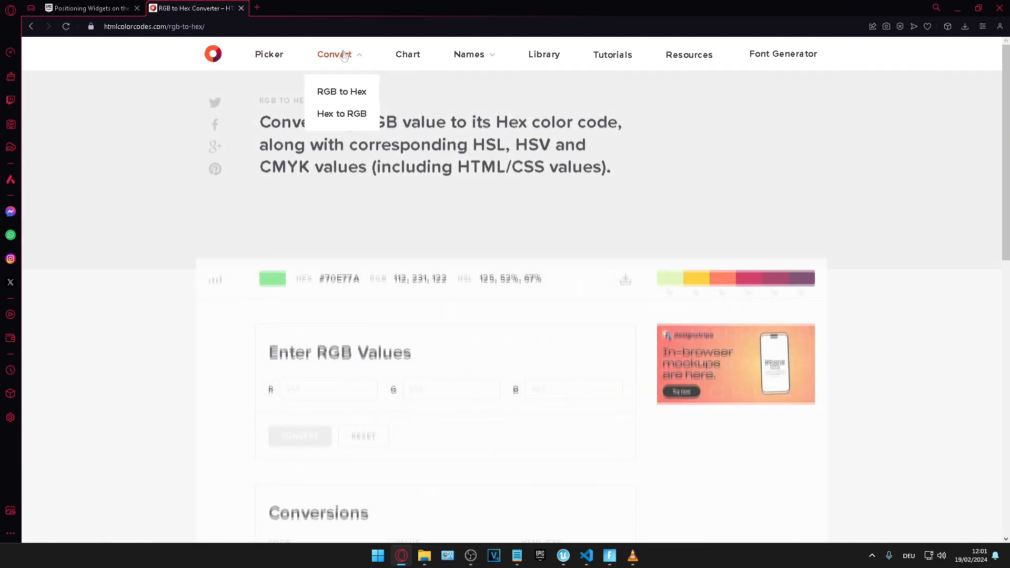
pyautogui.click(342, 113)
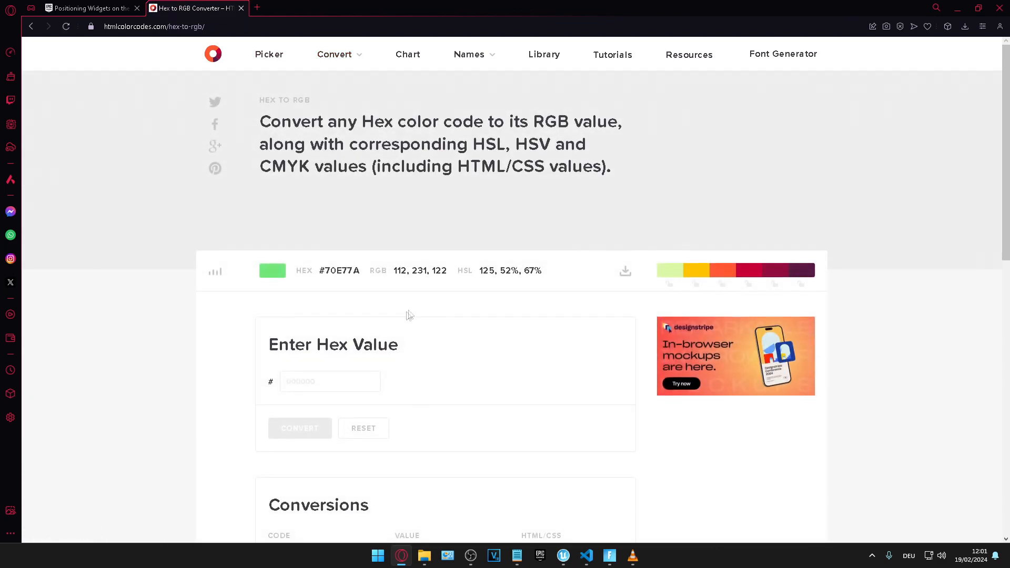
# Convert hex value 000000 and read its RGB equivalent in the conversions table
pyautogui.scroll(-3, 275, 315)
pyautogui.click(324, 227)
pyautogui.write('000000')
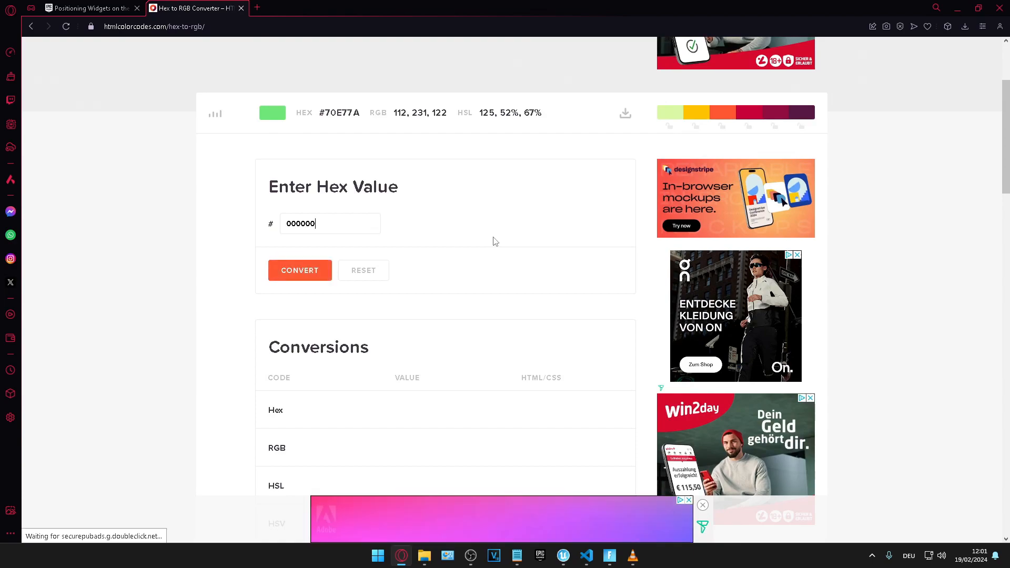
pyautogui.click(311, 272)
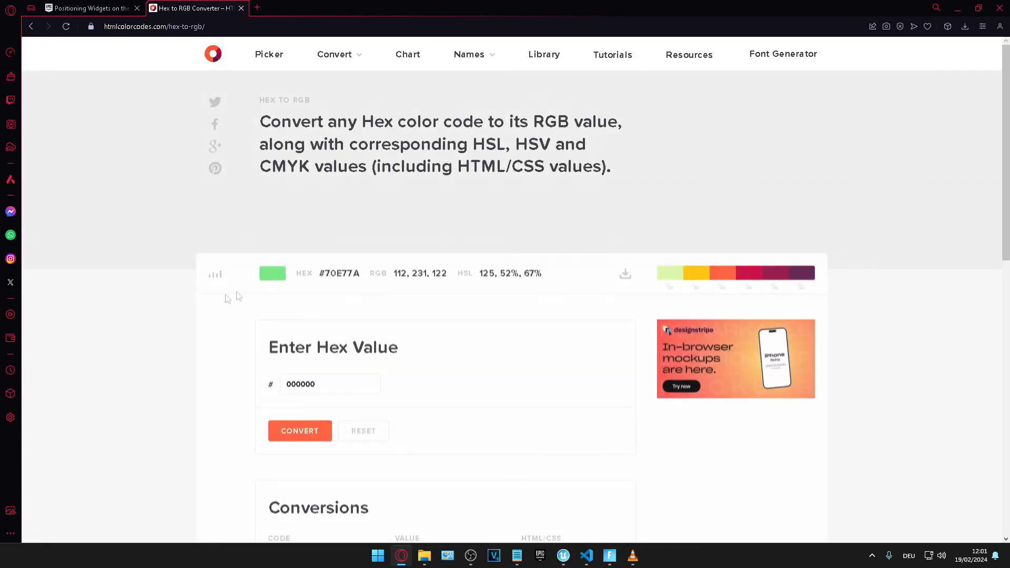
pyautogui.scroll(-6, 233, 293)
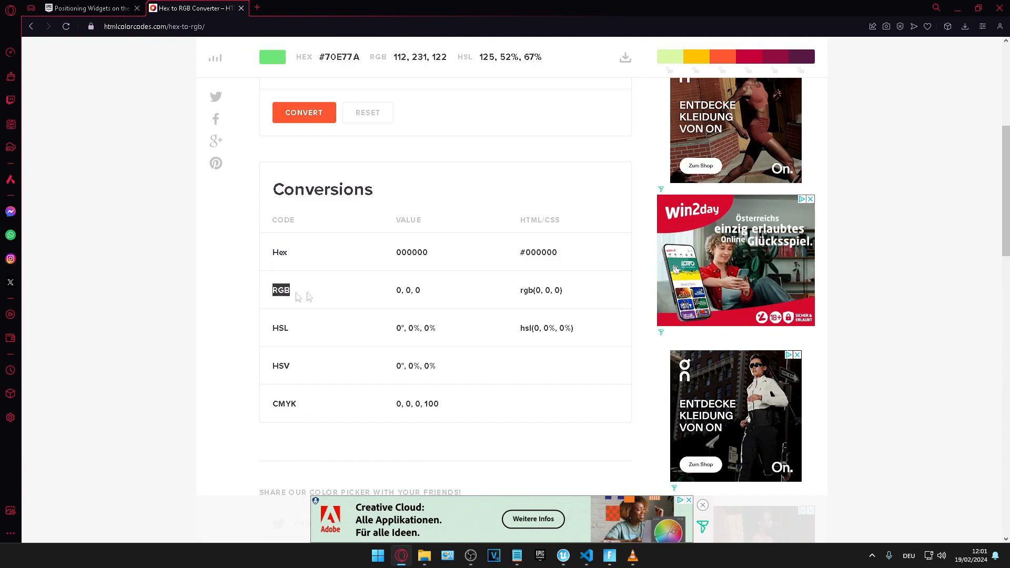
pyautogui.click(459, 288)
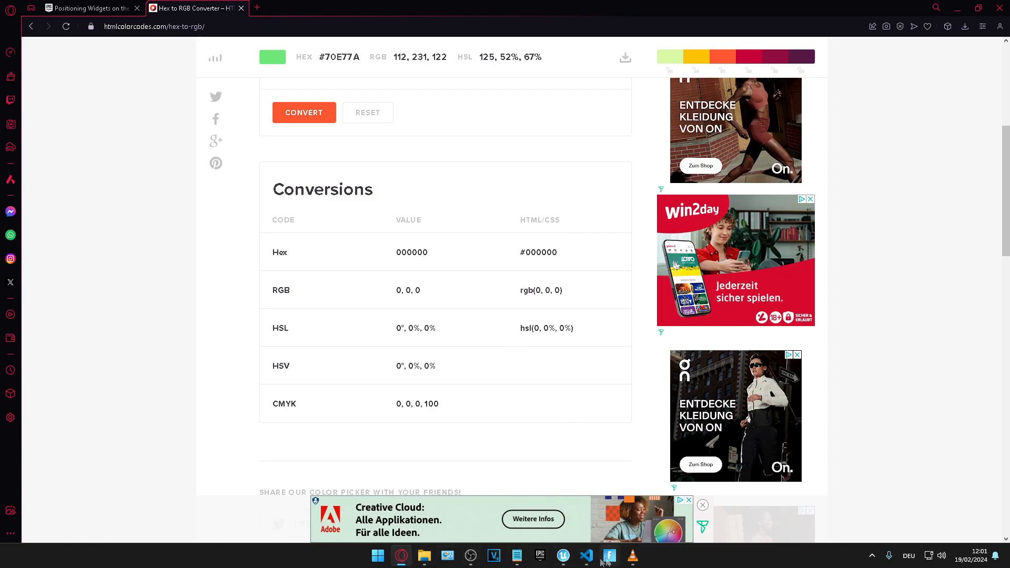
# Switch to Unreal Editor, create a material with the default name in Rank_tutorial Content and open it for editing
pyautogui.click(563, 556)
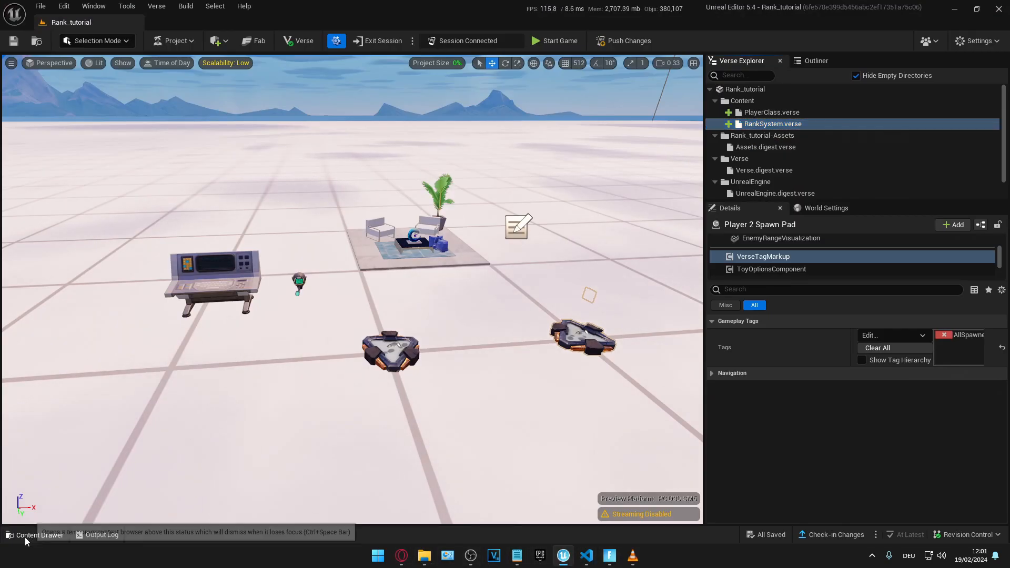
pyautogui.click(31, 535)
pyautogui.rightClick(635, 461)
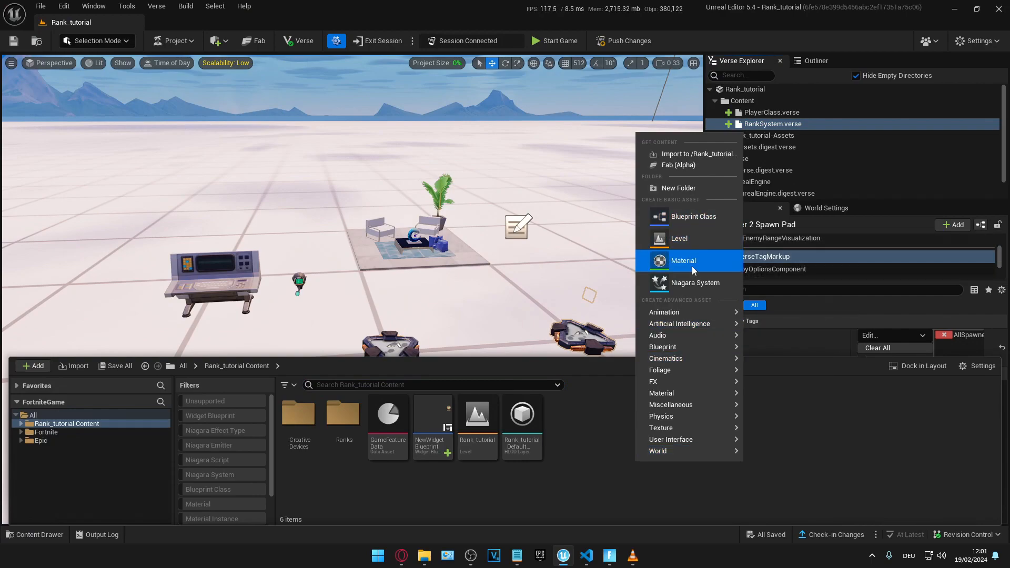
pyautogui.click(692, 266)
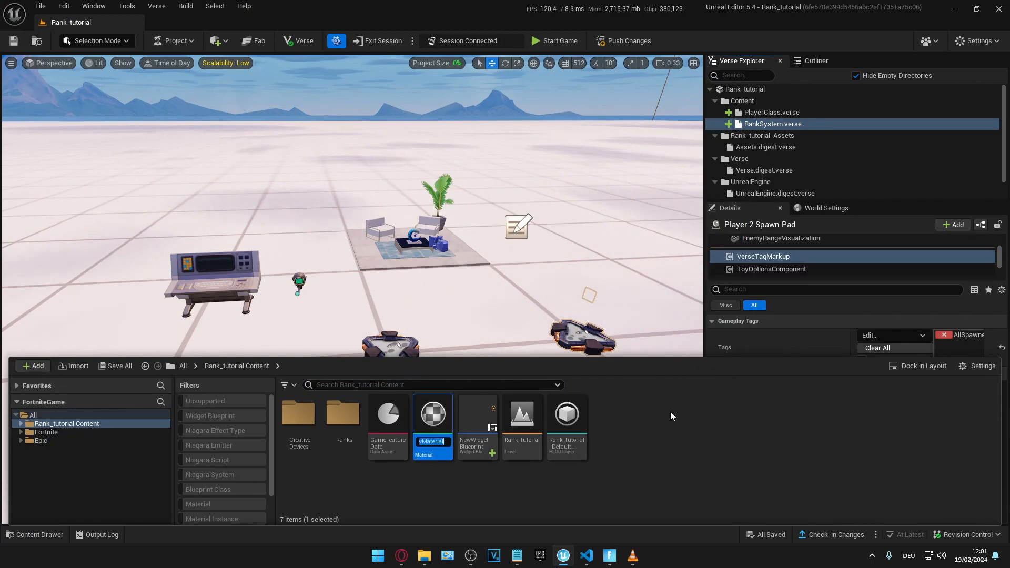
pyautogui.press('Return')
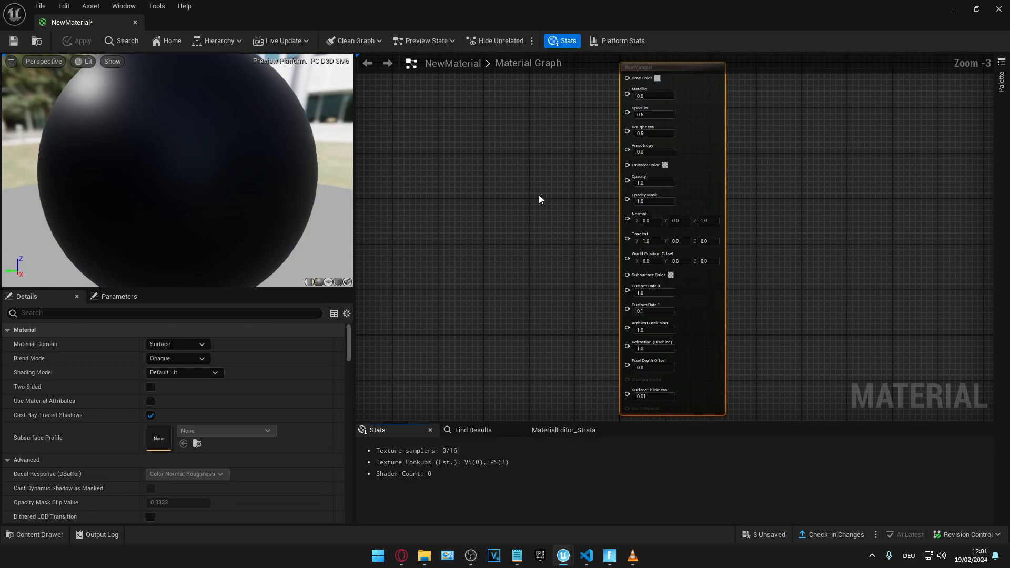
# Add a three-component constant vector node to the material graph and connect its output to Base Color
pyautogui.moveTo(538, 199); pyautogui.dragTo(655, 211, button='right')
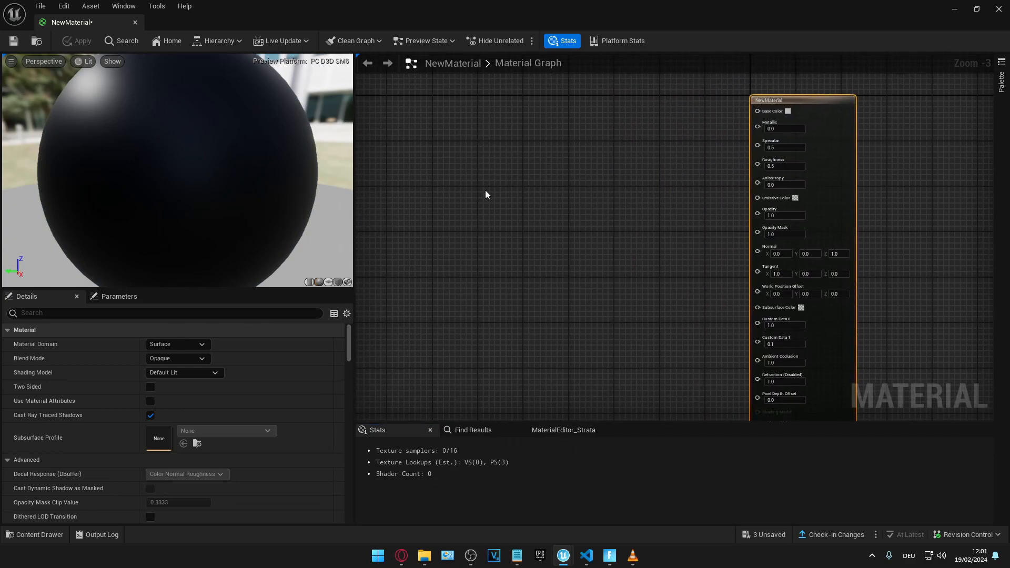
pyautogui.click(506, 144)
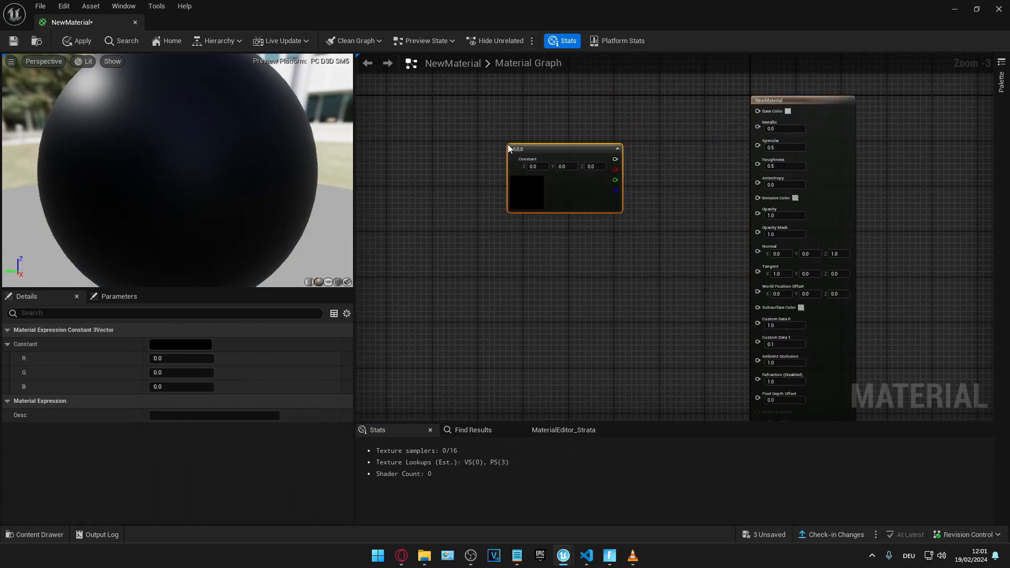
pyautogui.moveTo(615, 159); pyautogui.dragTo(769, 112)
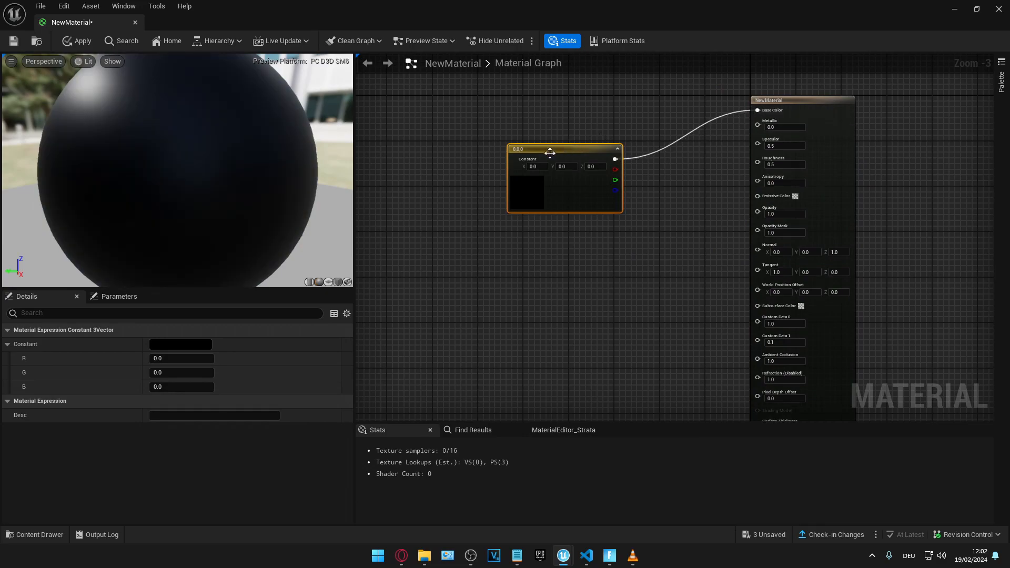
pyautogui.moveTo(546, 151); pyautogui.dragTo(585, 136)
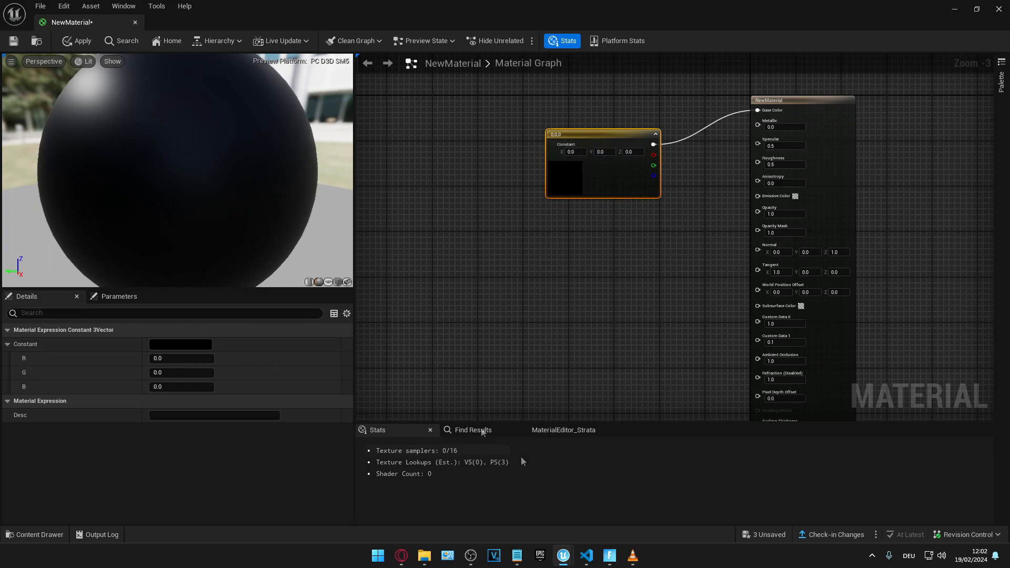
# Switch to Visual Studio Code and examine the ProgressBarColorBase declaration in the RankProgressBar class
pyautogui.moveTo(612, 557)
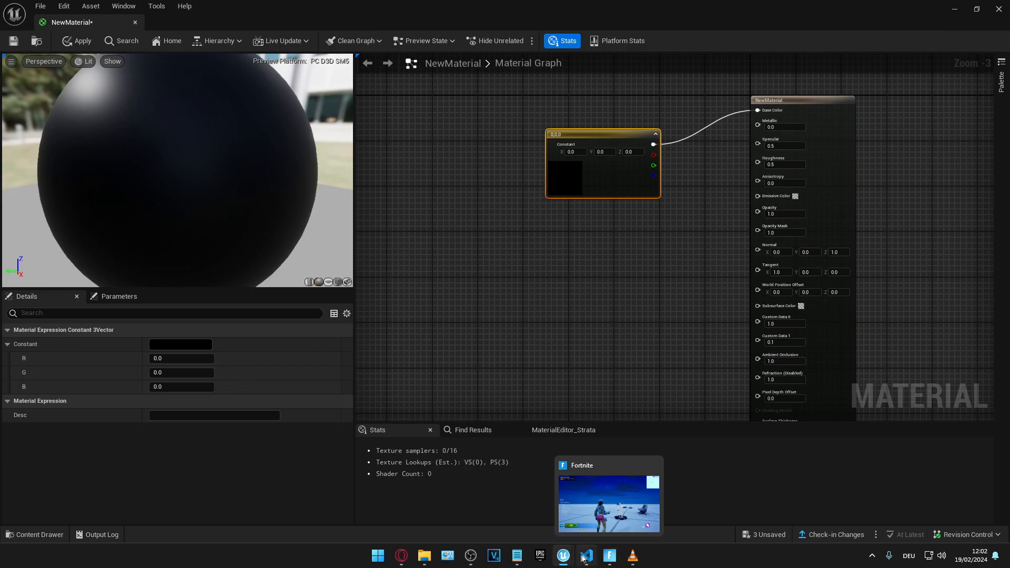
pyautogui.click(584, 557)
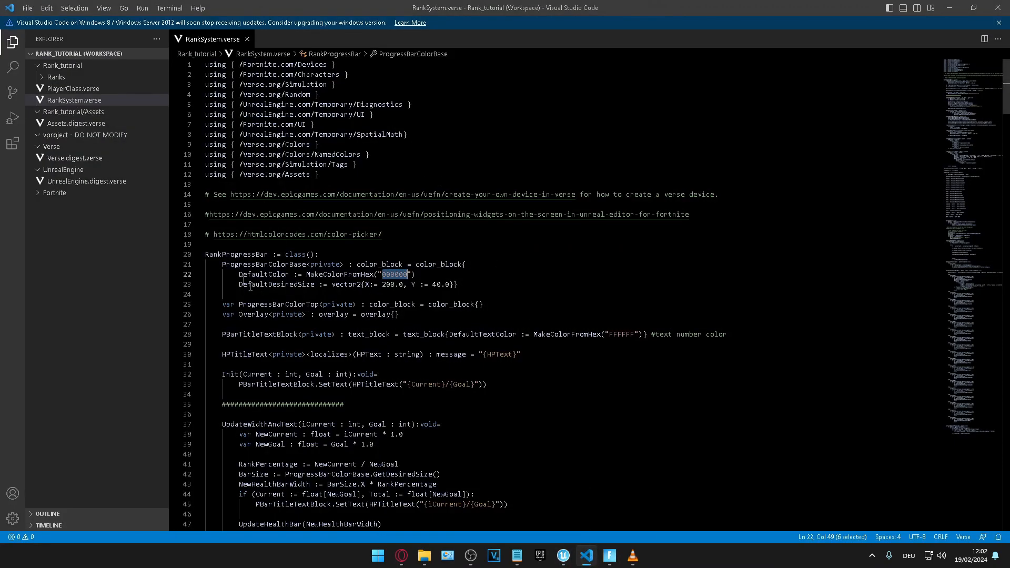
pyautogui.click(236, 275)
pyautogui.moveTo(222, 265); pyautogui.dragTo(297, 265)
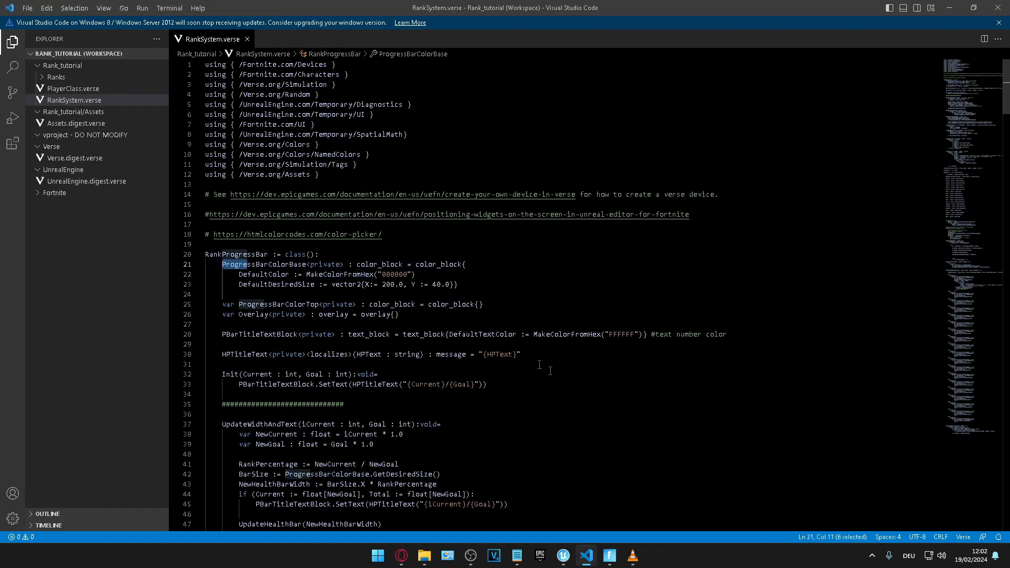
pyautogui.rightClick(603, 367)
pyautogui.press('Escape')
# Examine the PBarTitleTextBlock declaration, its text number color comment and the hex value of DefaultTextColor
pyautogui.click(222, 335)
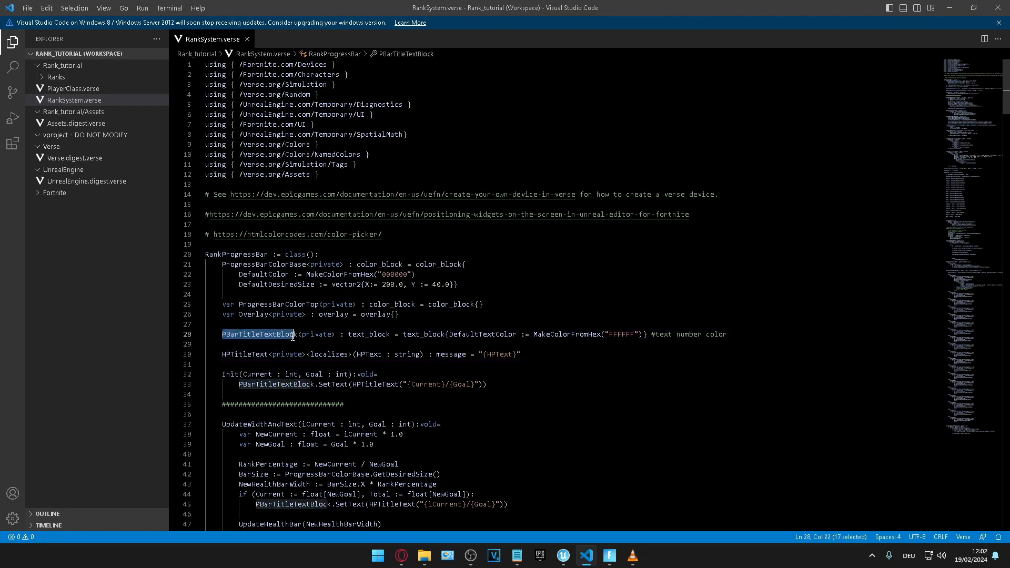
pyautogui.moveTo(731, 335); pyautogui.dragTo(653, 335)
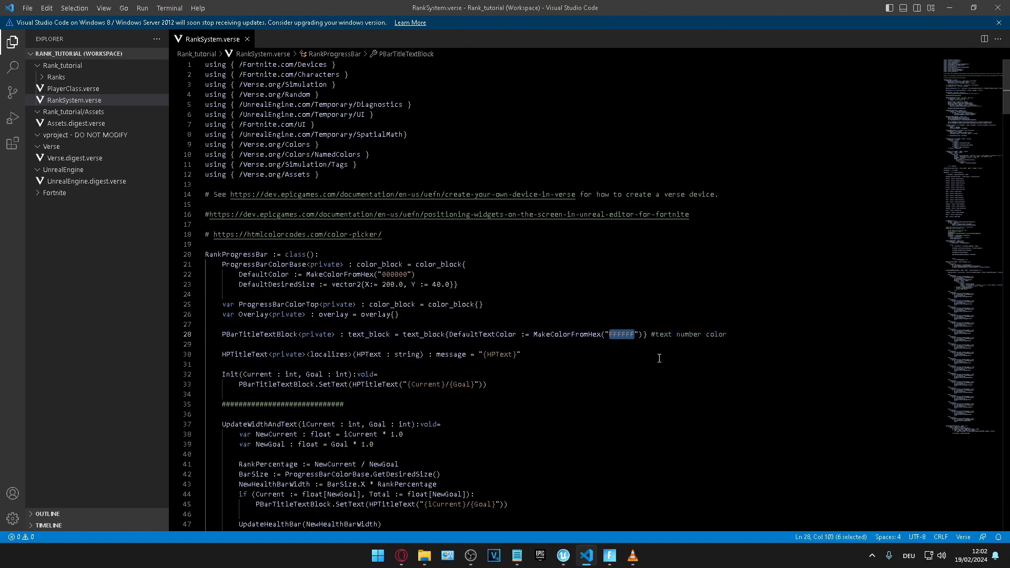
pyautogui.click(616, 342)
pyautogui.moveTo(608, 333); pyautogui.dragTo(627, 337)
pyautogui.scroll(-1, 566, 360)
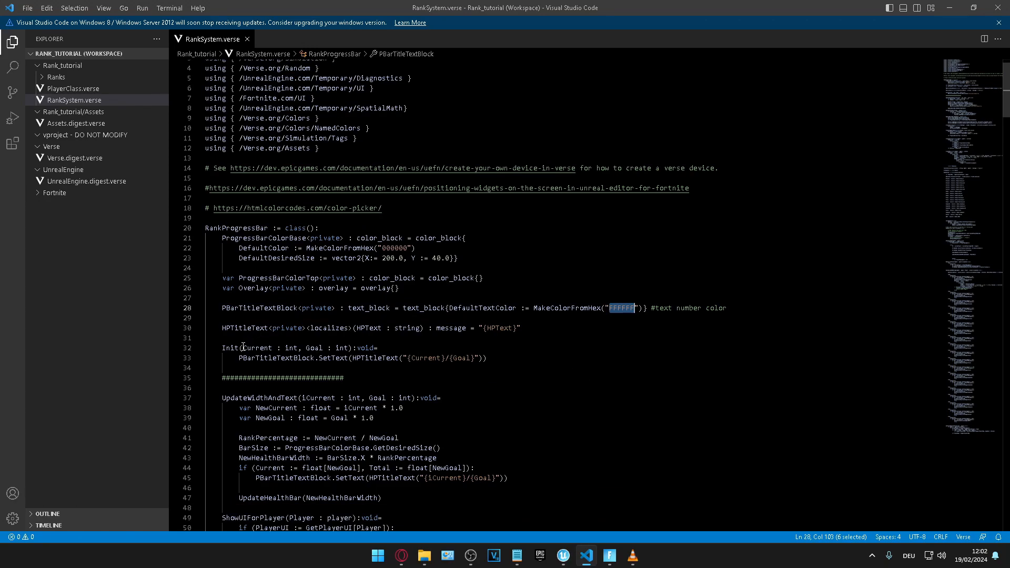
# Examine the DefaultColor and DefaultDesiredSize lines in CreateTopHealthBar, then compare with the hex text color in PBarTitleTextBlock
pyautogui.scroll(-8, 550, 327)
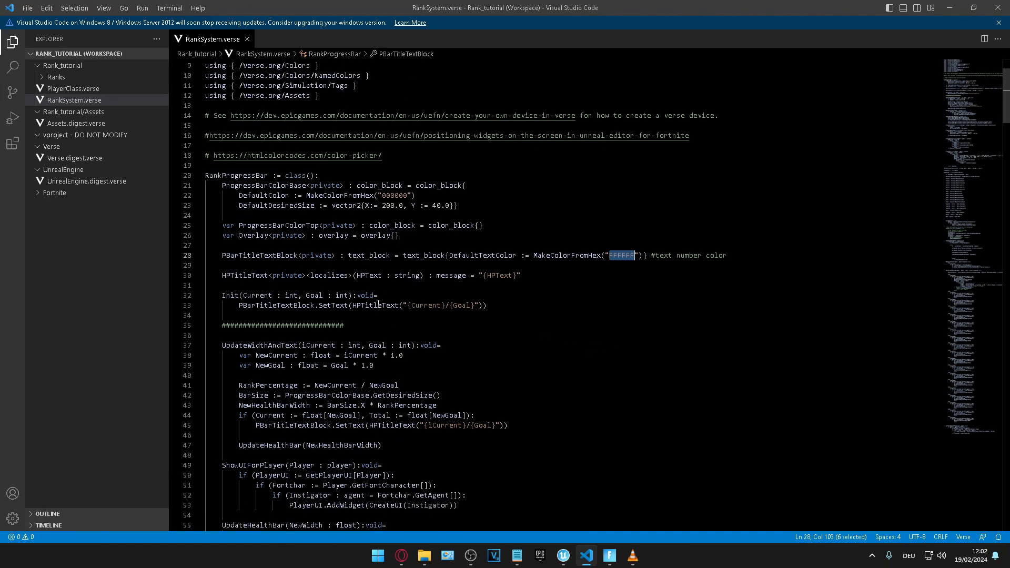
pyautogui.scroll(-3, 550, 328)
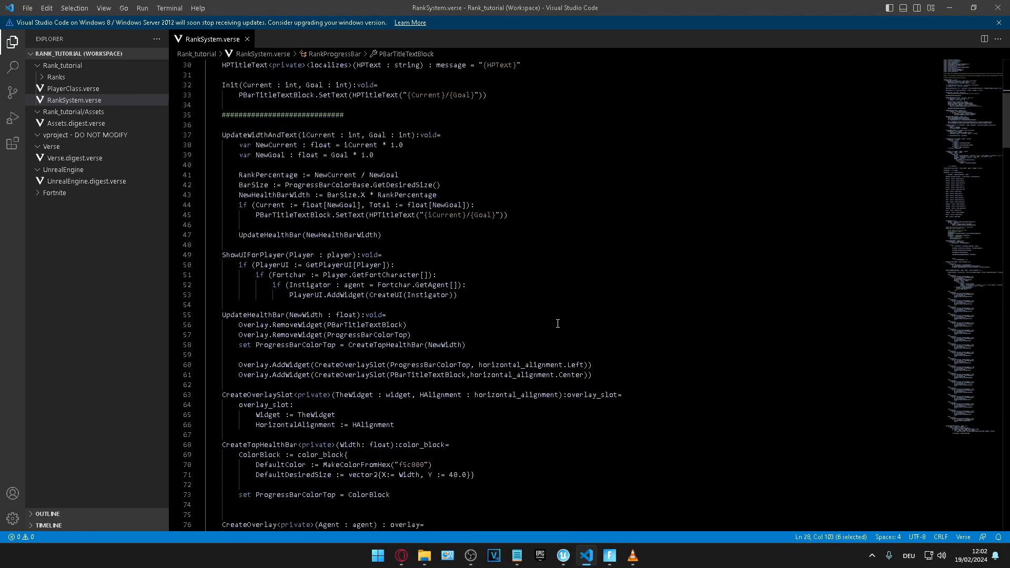
pyautogui.moveTo(254, 438); pyautogui.dragTo(306, 438)
pyautogui.moveTo(370, 439); pyautogui.dragTo(395, 449)
pyautogui.click(517, 439)
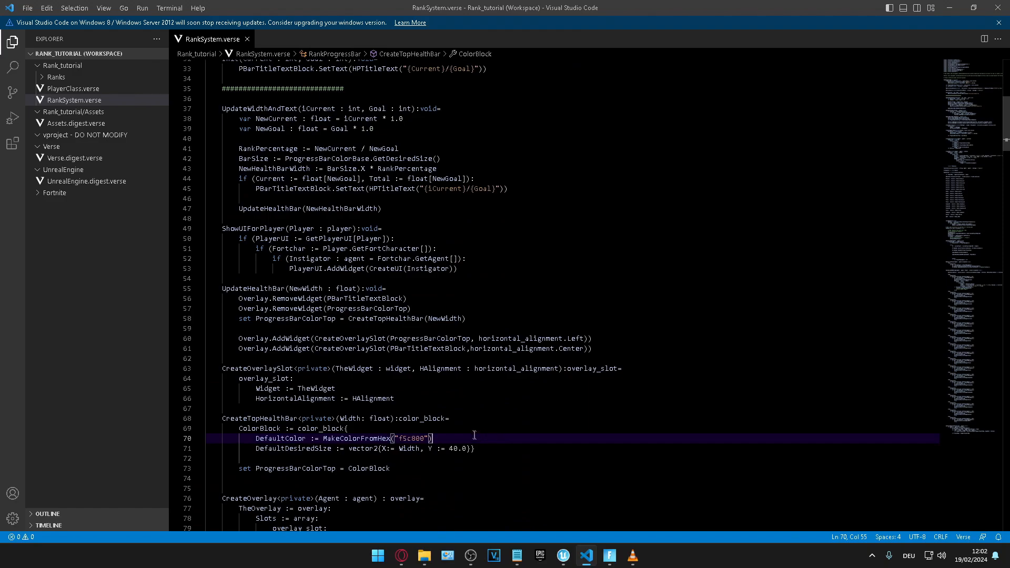
pyautogui.moveTo(478, 448); pyautogui.dragTo(237, 448)
pyautogui.click(531, 438)
pyautogui.scroll(4, 513, 264)
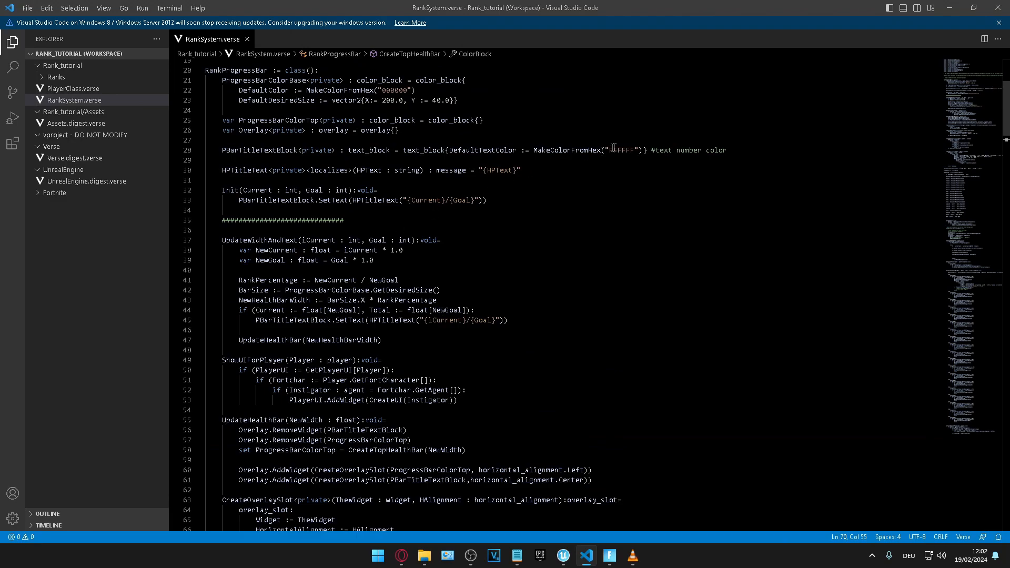
pyautogui.moveTo(635, 151); pyautogui.dragTo(610, 153)
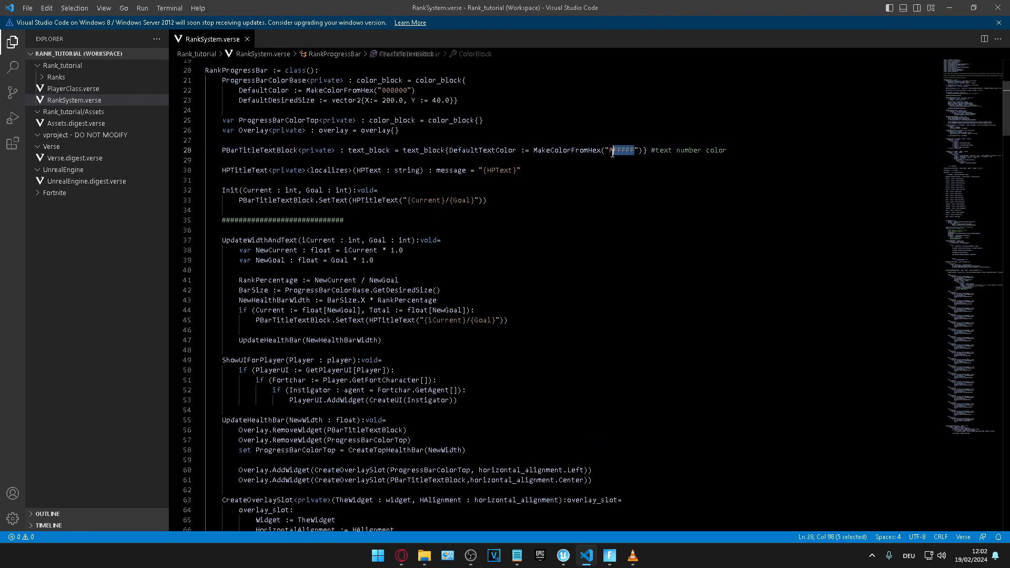
# Copy the hex f5c800 from CreateTopHealthBar, switch to the browser and convert it in the Hex to RGB converter
pyautogui.scroll(-6, 596, 251)
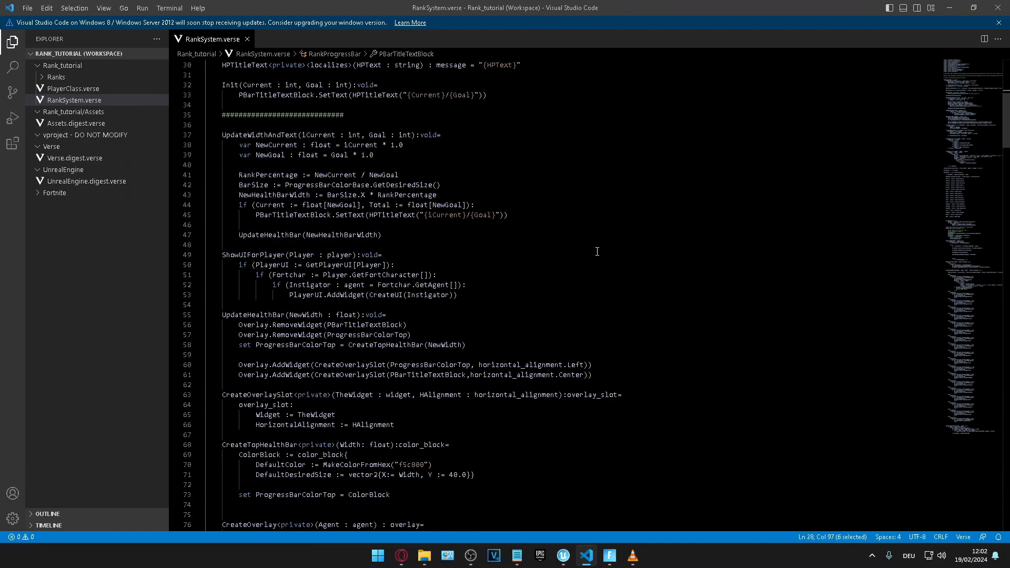
pyautogui.moveTo(399, 385); pyautogui.dragTo(426, 388)
pyautogui.hotkey('ctrl', 'c')
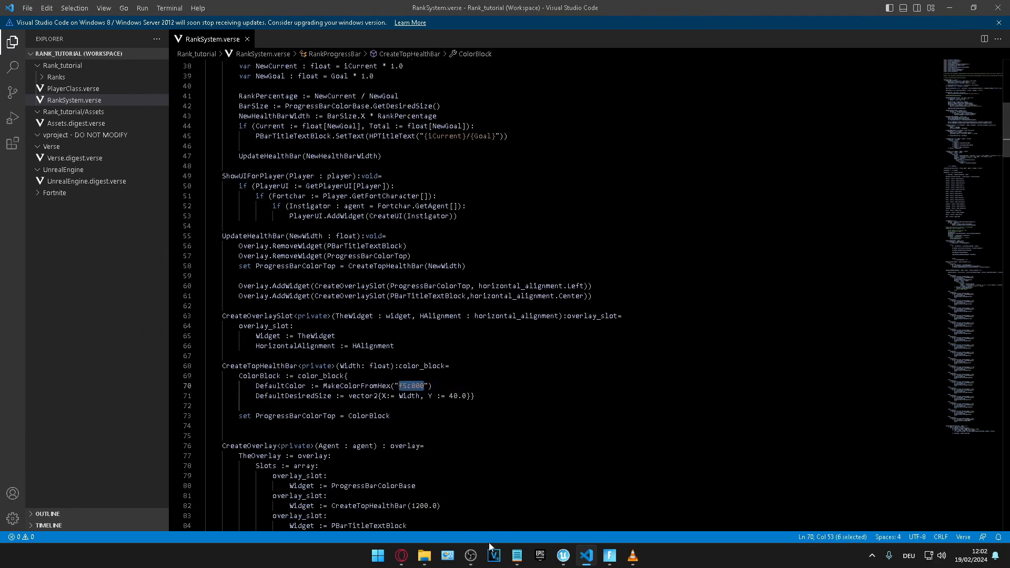
pyautogui.click(401, 555)
pyautogui.scroll(2, 357, 158)
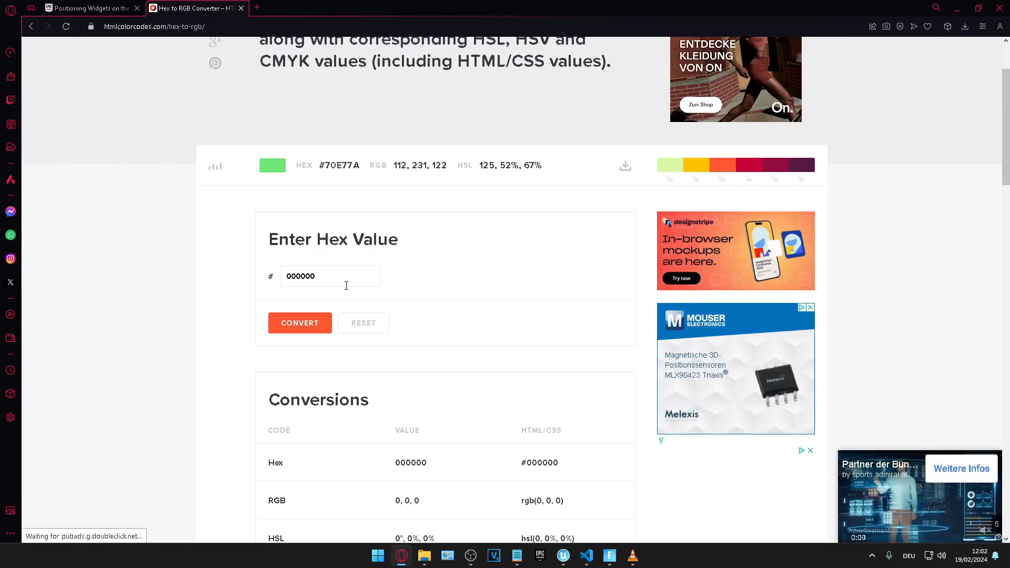
pyautogui.moveTo(346, 285); pyautogui.dragTo(244, 275)
pyautogui.hotkey('ctrl', 'v')
pyautogui.click(315, 324)
pyautogui.scroll(-4, 245, 360)
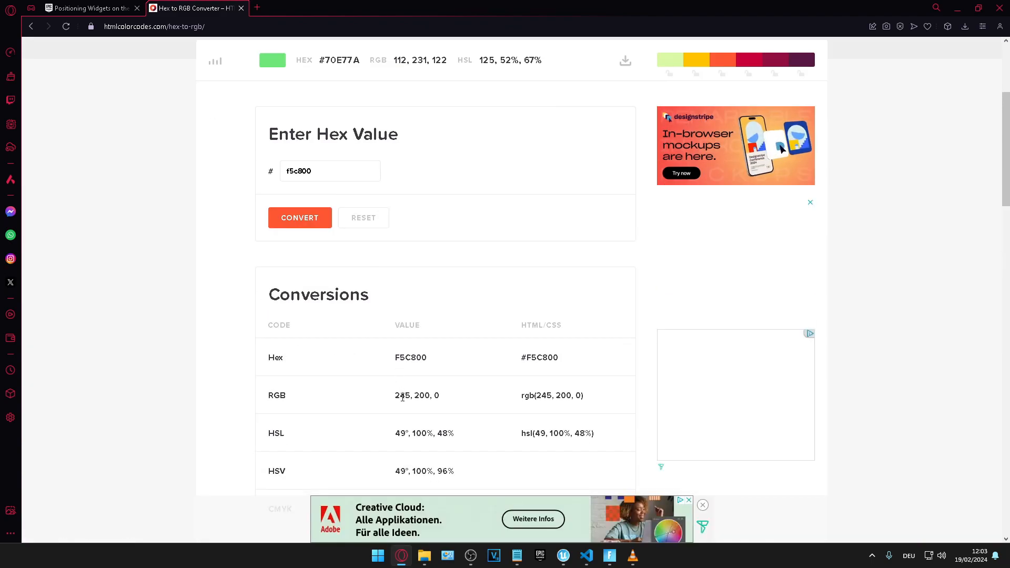
# Examine the individual red, green and blue numbers in the RGB row of the conversion results
pyautogui.moveTo(395, 395); pyautogui.dragTo(431, 395)
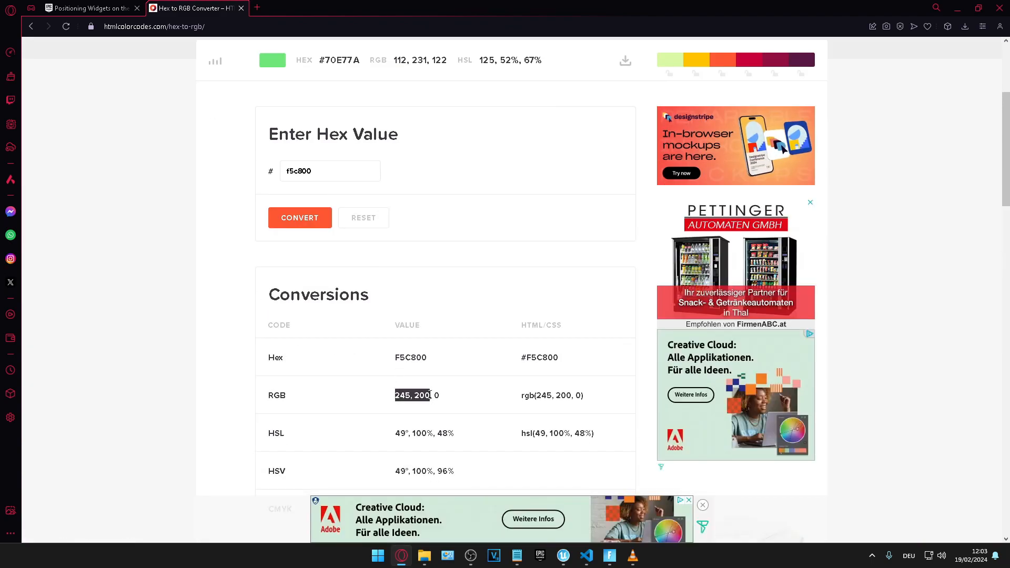
pyautogui.click(271, 396)
pyautogui.moveTo(394, 396); pyautogui.dragTo(409, 398)
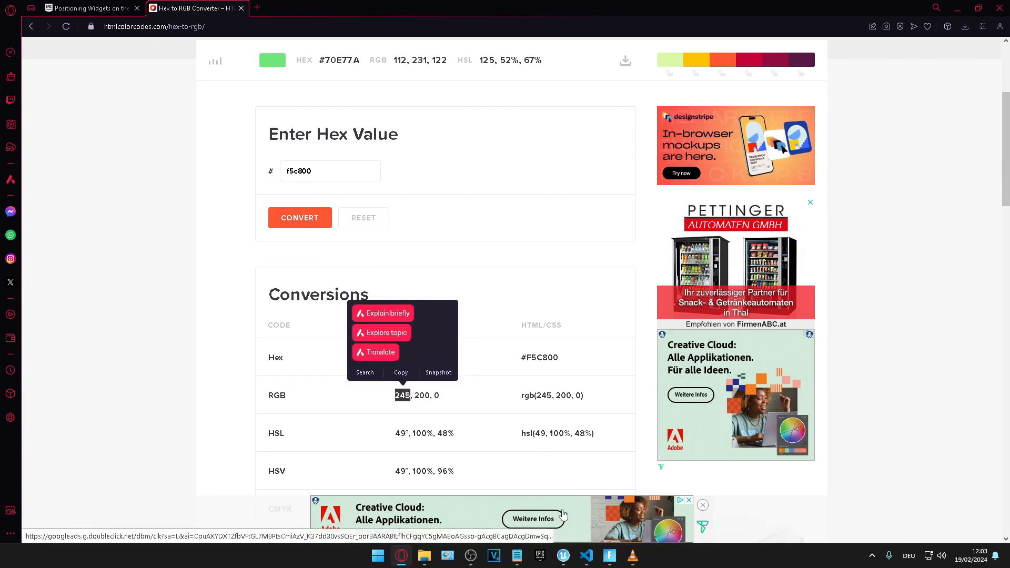
pyautogui.doubleClick(422, 396)
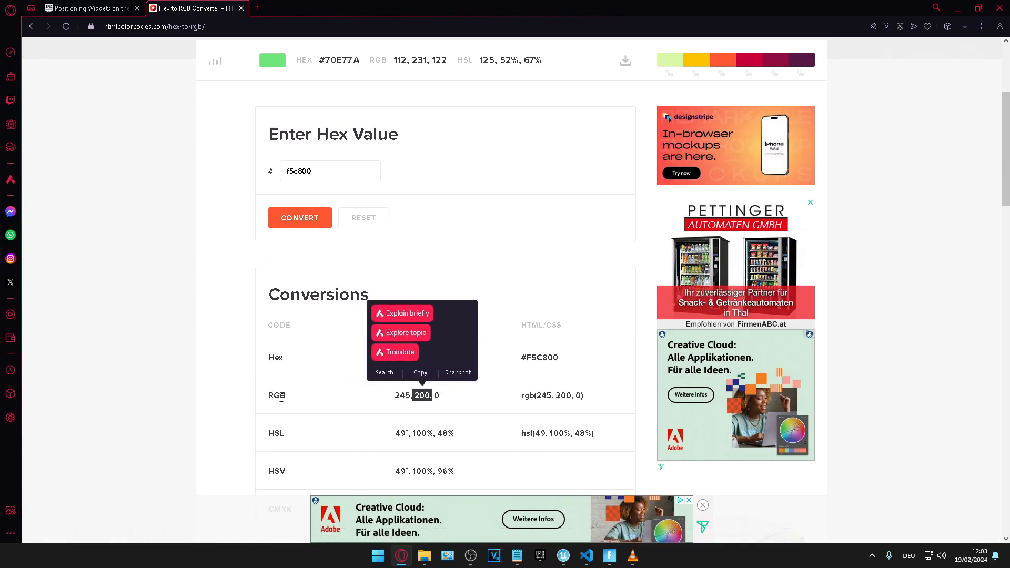
pyautogui.doubleClick(281, 397)
pyautogui.click(453, 395)
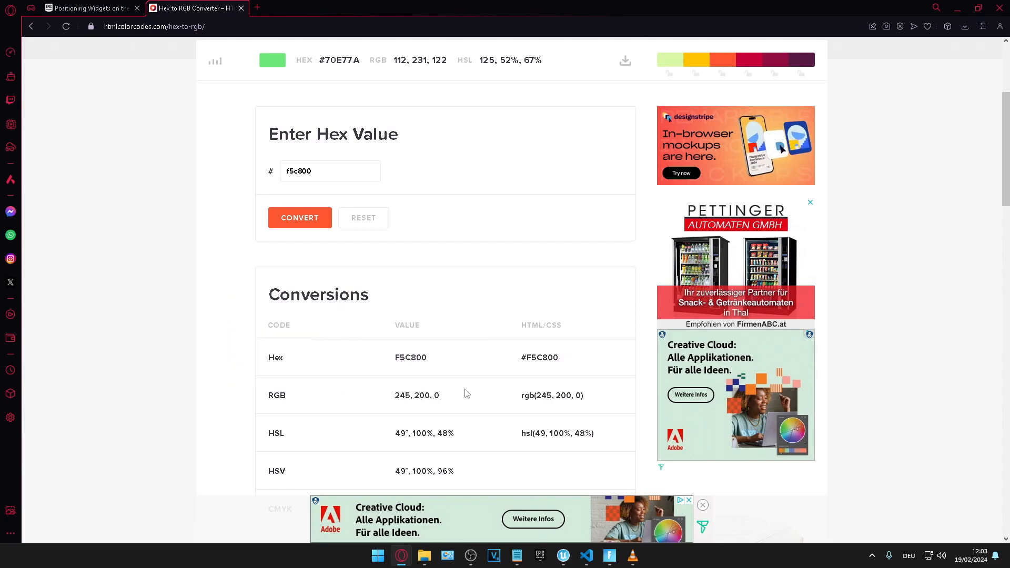
pyautogui.moveTo(564, 555)
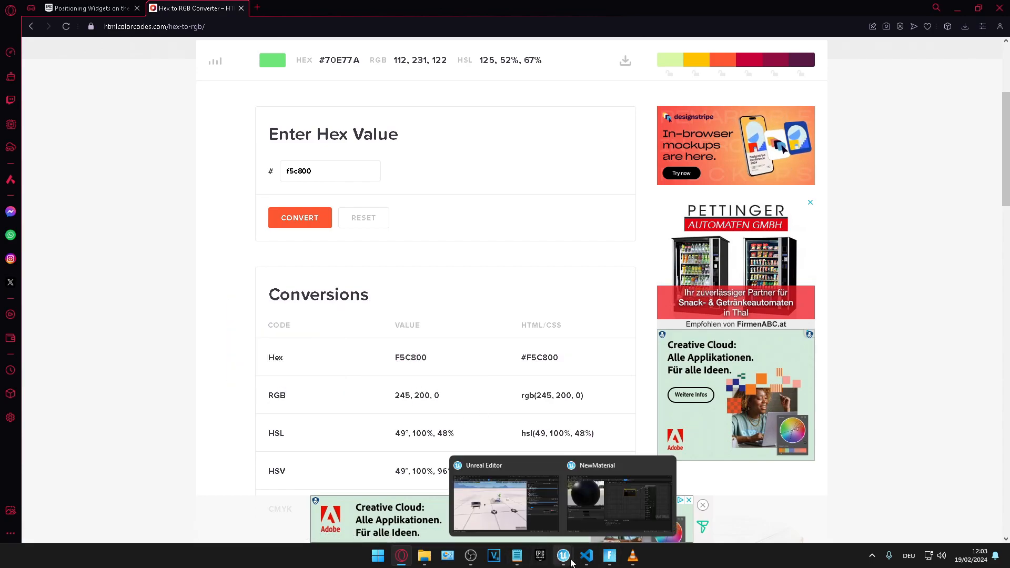
pyautogui.moveTo(395, 396); pyautogui.dragTo(440, 398)
# Switch to the NewMaterial window in Unreal Editor and set the constant vector's X to 245 and Y to 200
pyautogui.moveTo(585, 552)
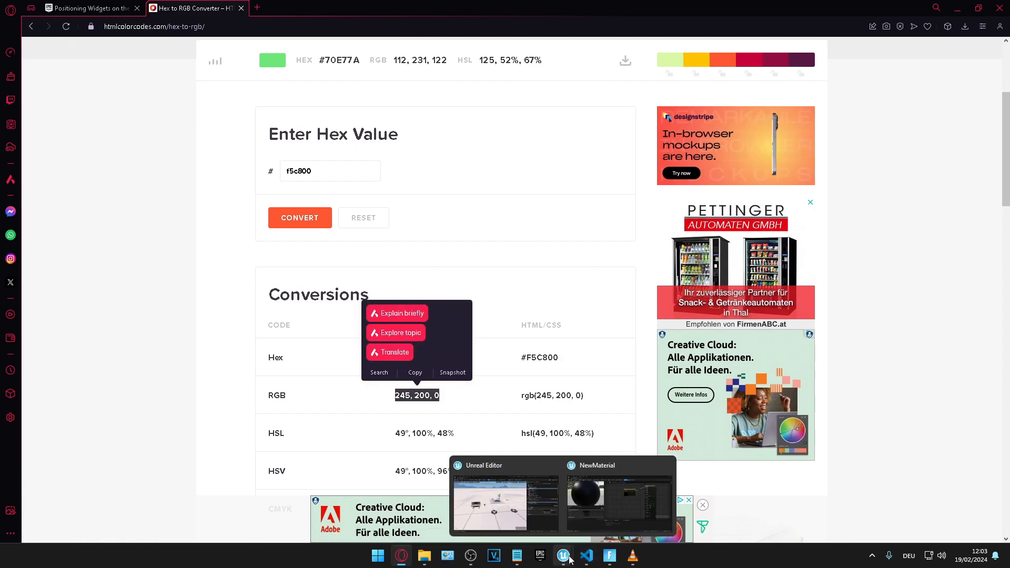
pyautogui.click(601, 497)
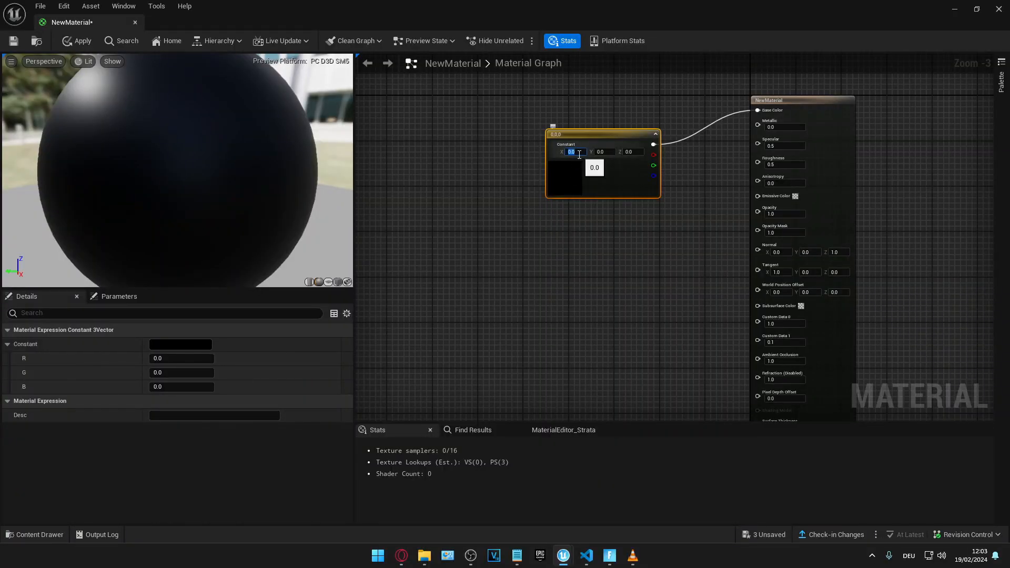
pyautogui.click(609, 152)
pyautogui.write('20')
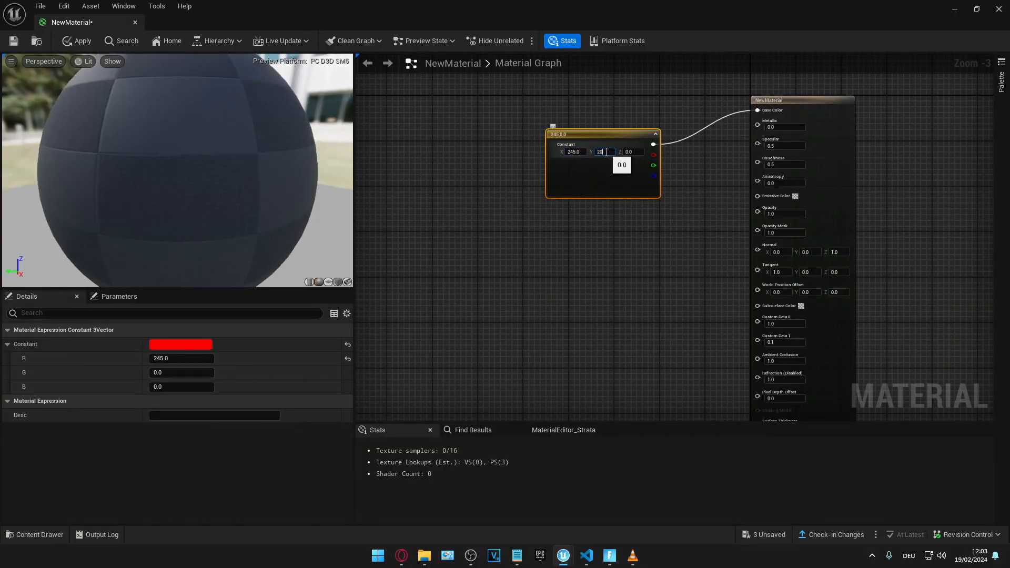
pyautogui.write('0')
pyautogui.press('Return')
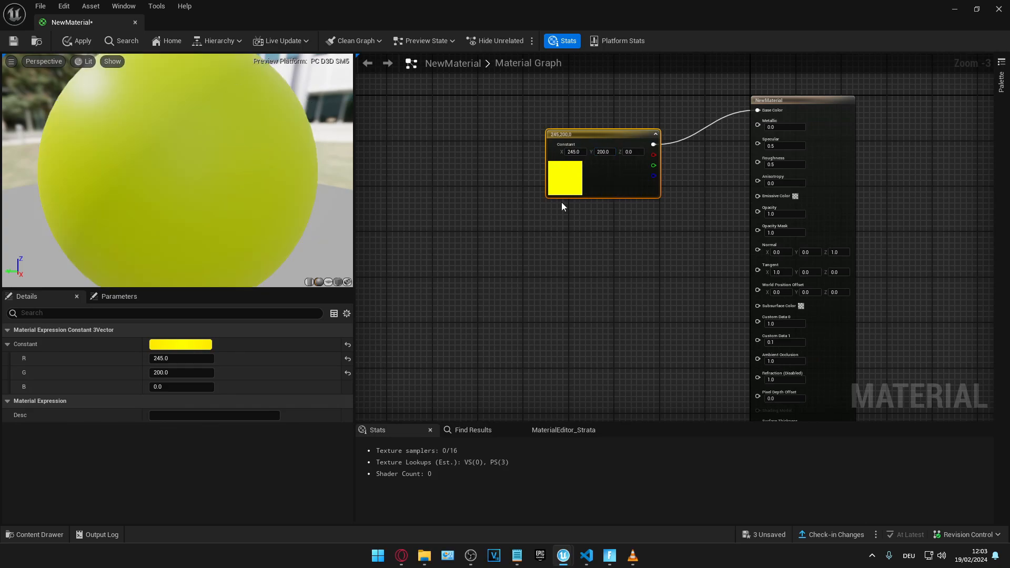
# Change the constant vector's color to a full-brightness green with R 0, G 1 and B 0.116478 using the Color Picker
pyautogui.click(164, 345)
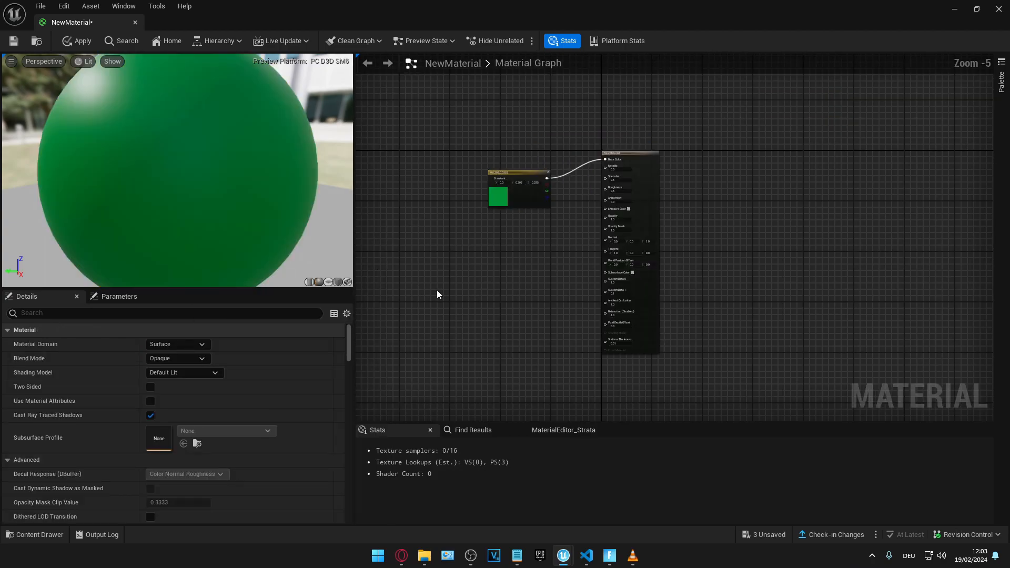
pyautogui.moveTo(436, 289); pyautogui.dragTo(539, 220, button='right')
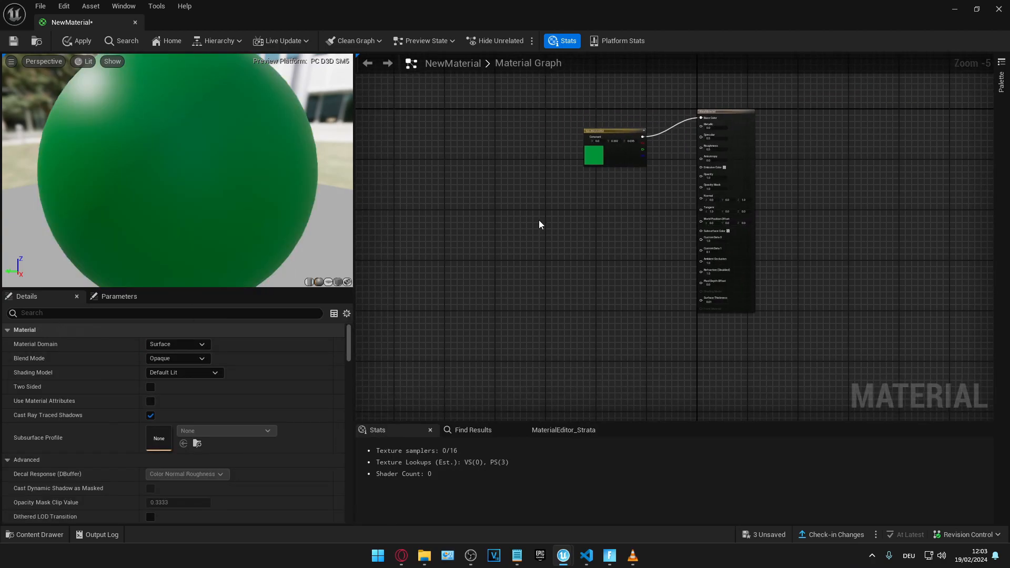
pyautogui.click(600, 159)
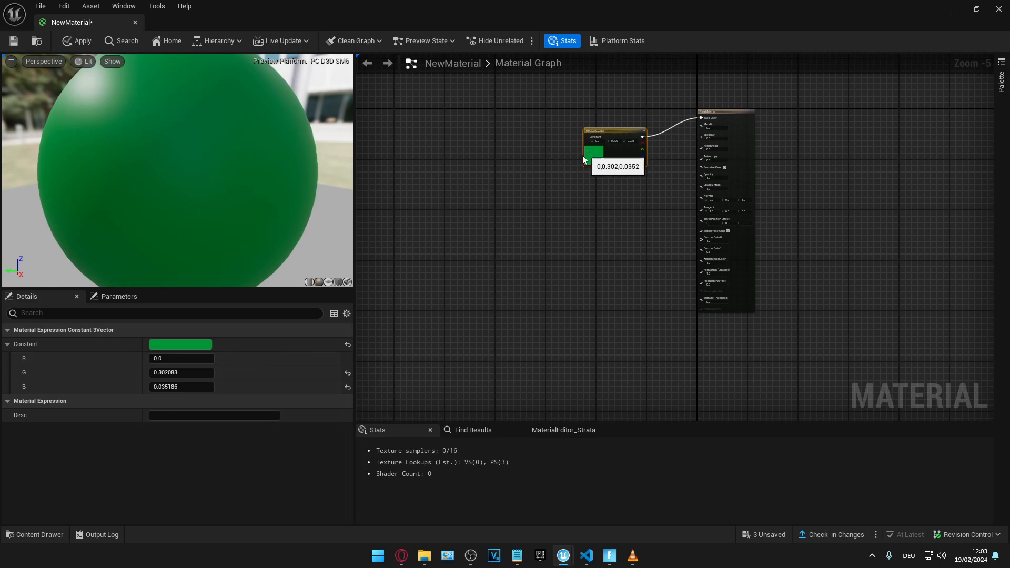
pyautogui.click(209, 345)
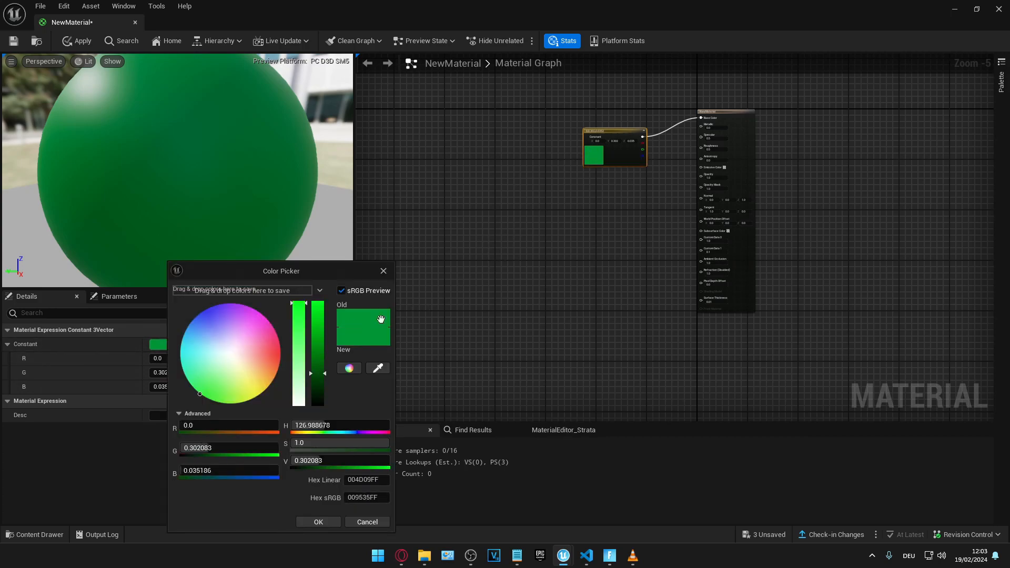
pyautogui.moveTo(317, 375); pyautogui.dragTo(327, 257)
pyautogui.click(319, 522)
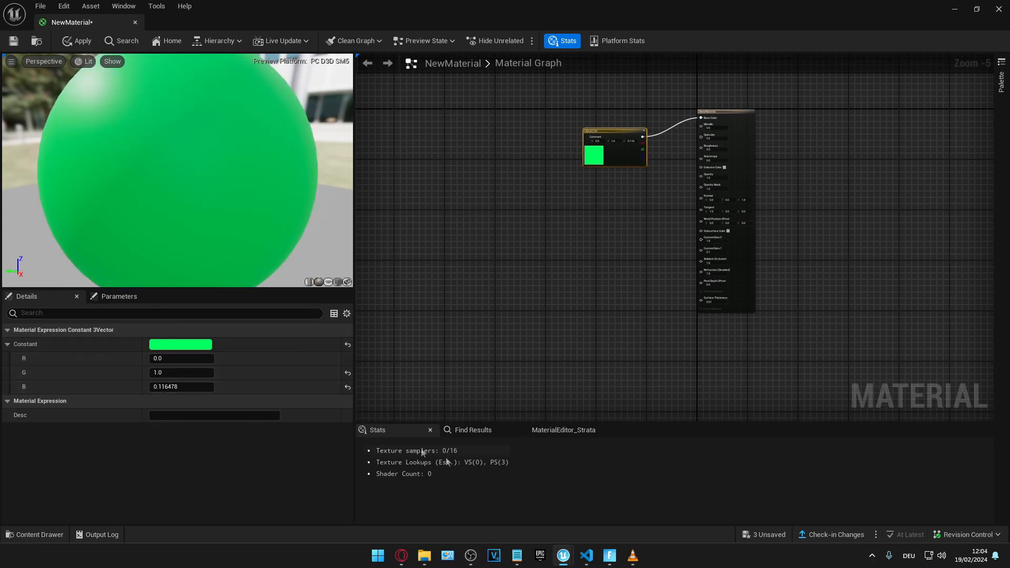
# Switch to the browser and open the RGB to Hex converter on htmlcolorcodes.com
pyautogui.click(403, 557)
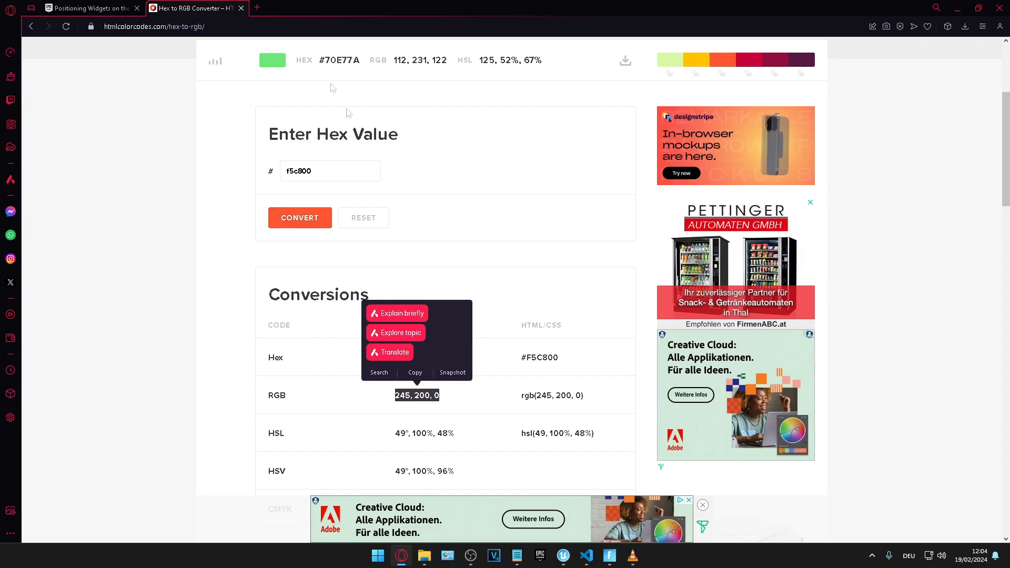
pyautogui.scroll(4, 316, 105)
pyautogui.moveTo(339, 57)
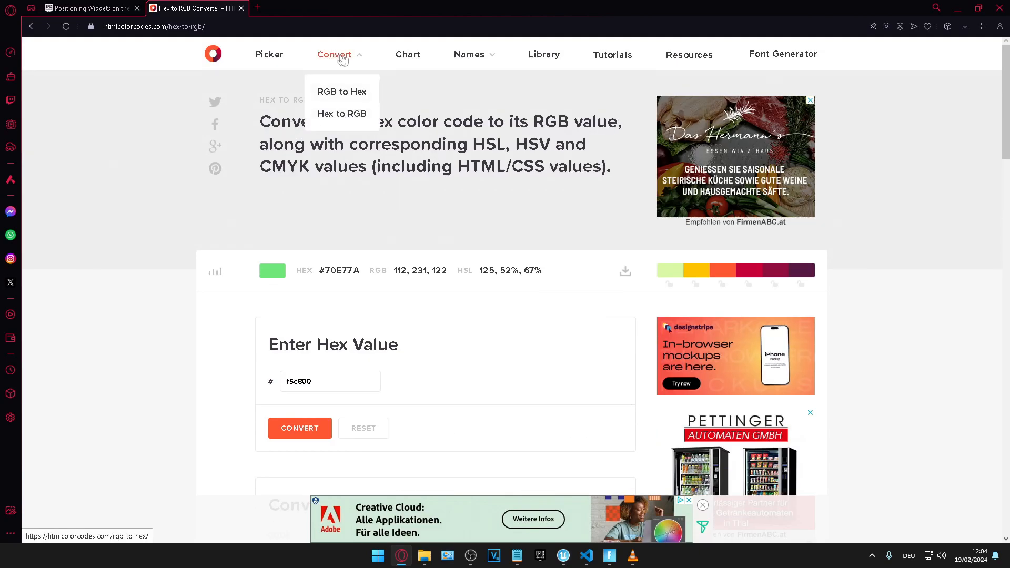
pyautogui.click(338, 93)
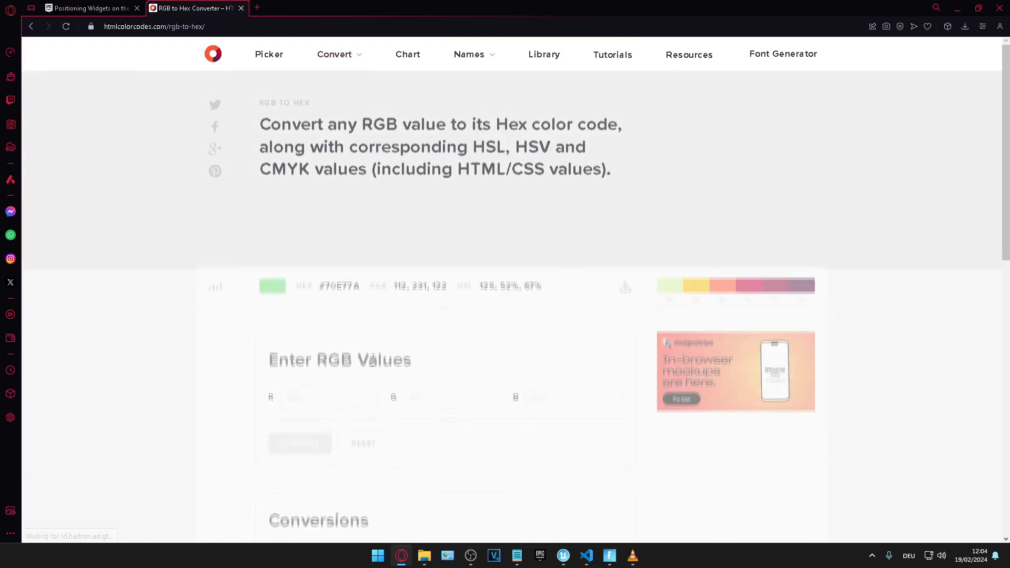
# Convert the RGB value R 0, G 255, B 11 to its hex code
pyautogui.write('0')
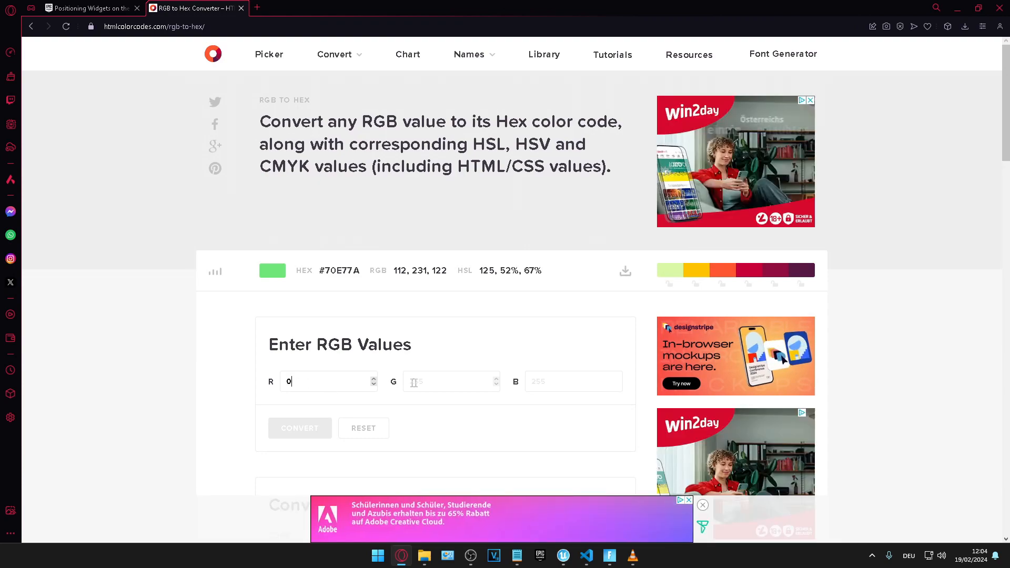
pyautogui.click(463, 388)
pyautogui.write('255')
pyautogui.click(550, 385)
pyautogui.write('2')
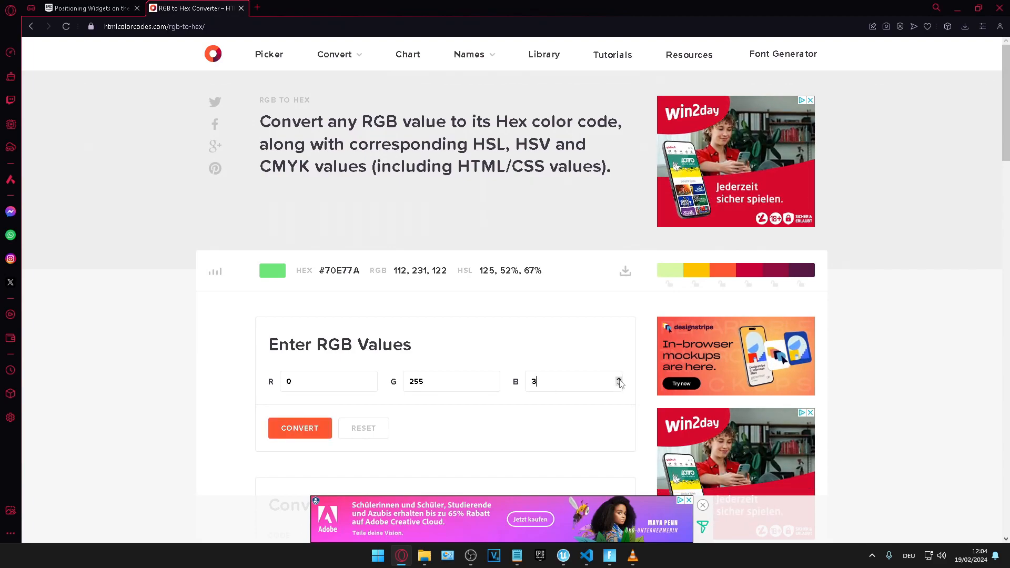
pyautogui.click(619, 380)
pyautogui.click(619, 379)
pyautogui.click(619, 379)
pyautogui.click(619, 379)
pyautogui.click(307, 429)
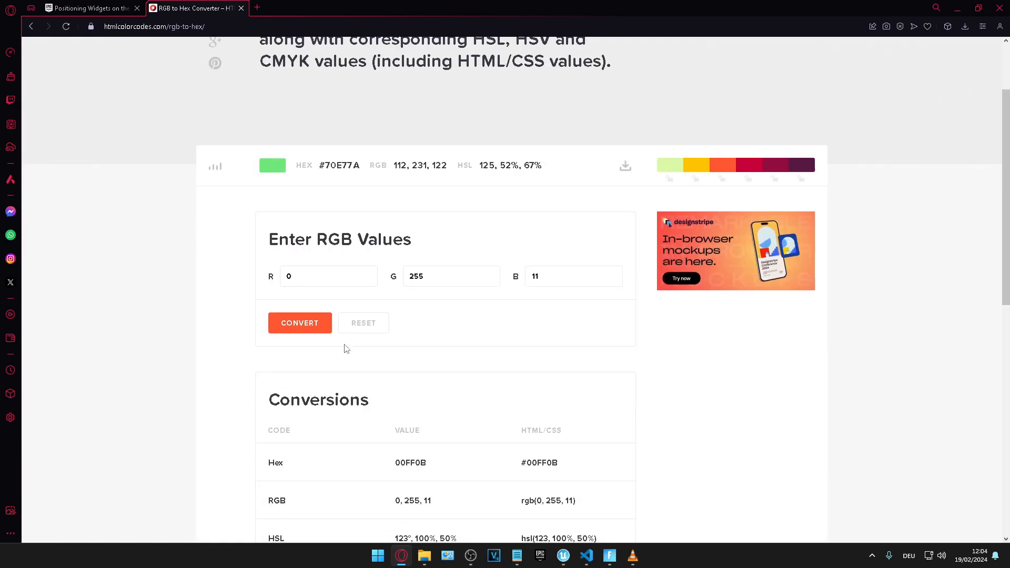
# Copy the hex value 00FF0B from the converter's Conversions table
pyautogui.scroll(-1, 346, 348)
pyautogui.moveTo(395, 410); pyautogui.dragTo(428, 410)
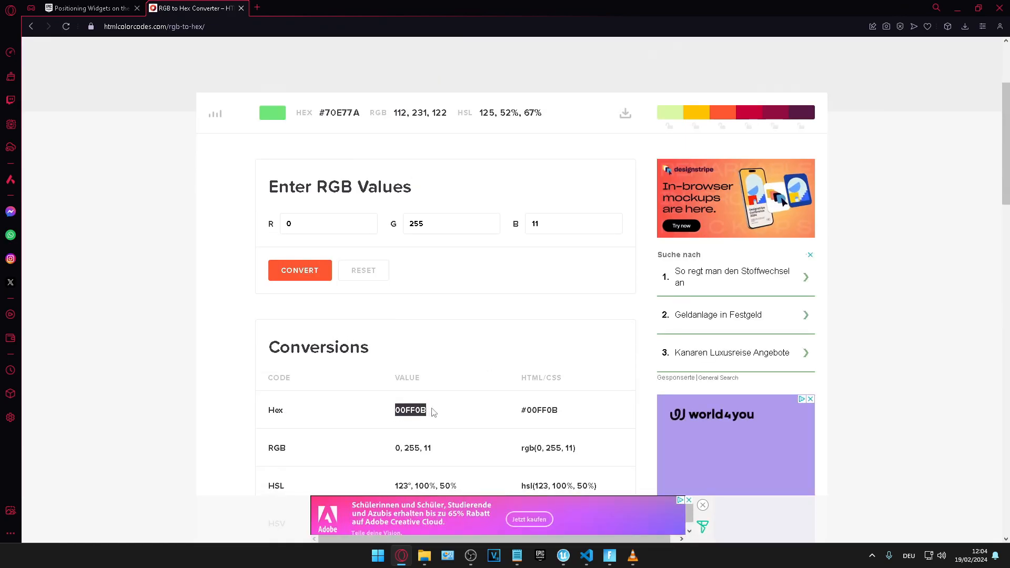
pyautogui.hotkey('ctrl', 'c')
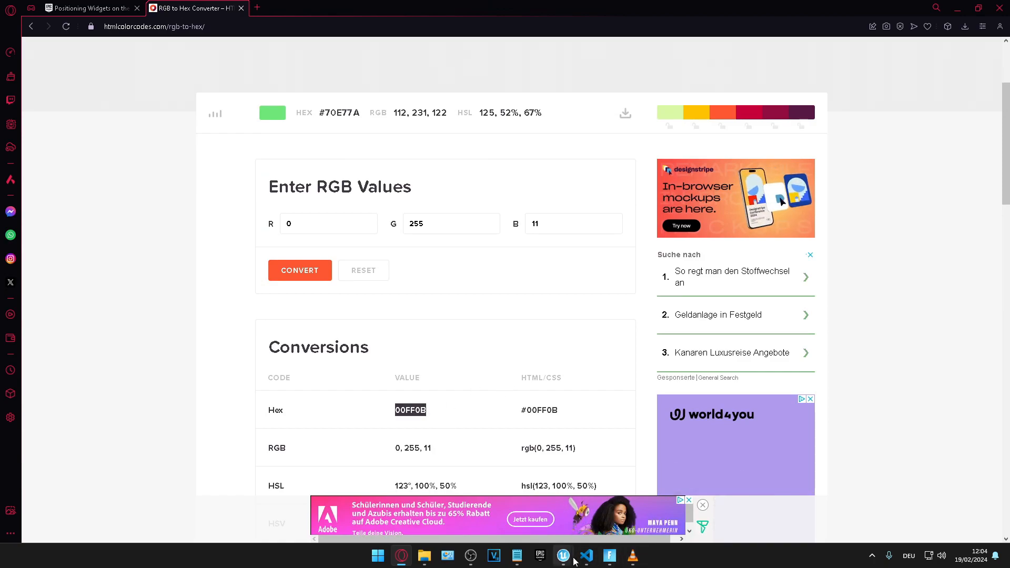
# Switch to Visual Studio Code, replace the DefaultColor hex in CreateTopHealthBar with 00FF0B, and save RankSystem.verse
pyautogui.moveTo(567, 559)
pyautogui.click(609, 499)
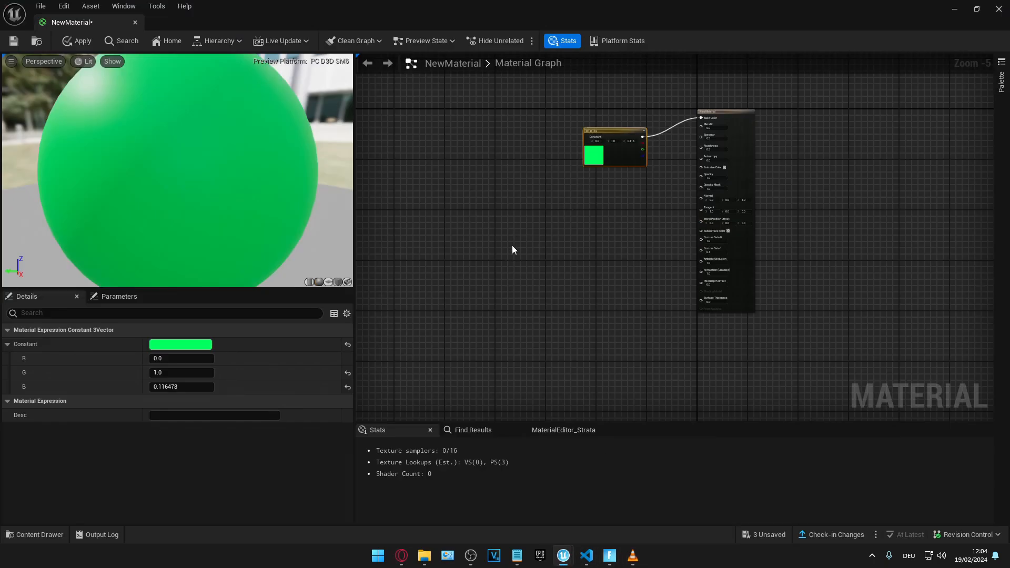
pyautogui.moveTo(586, 555)
pyautogui.click(610, 497)
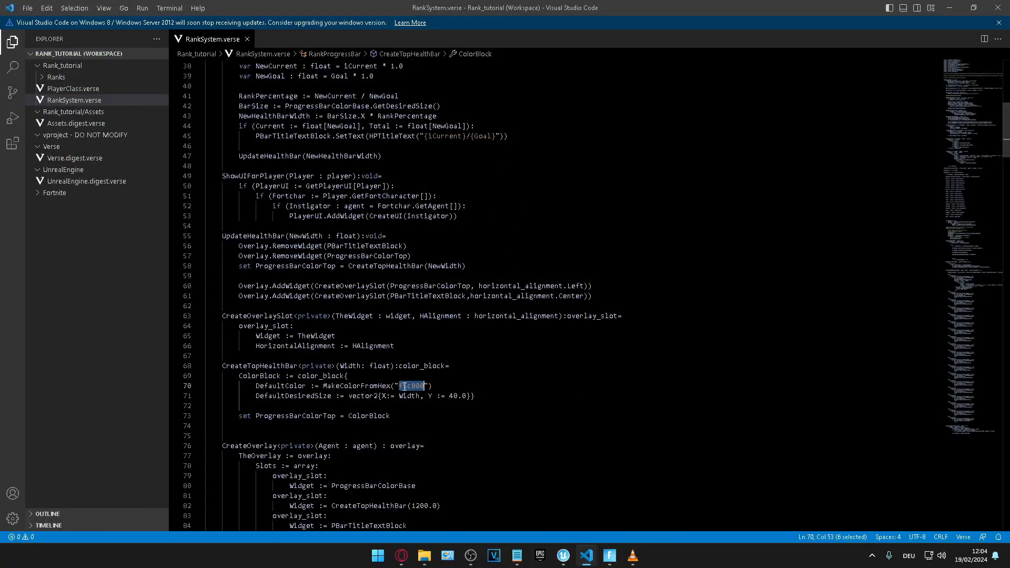
pyautogui.hotkey('ctrl', 'v')
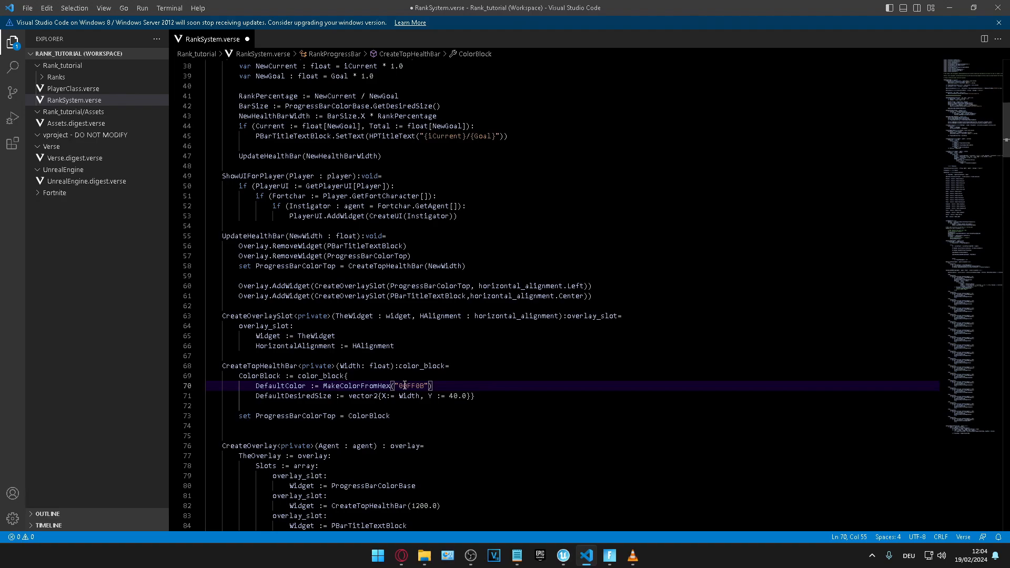
pyautogui.click(25, 7)
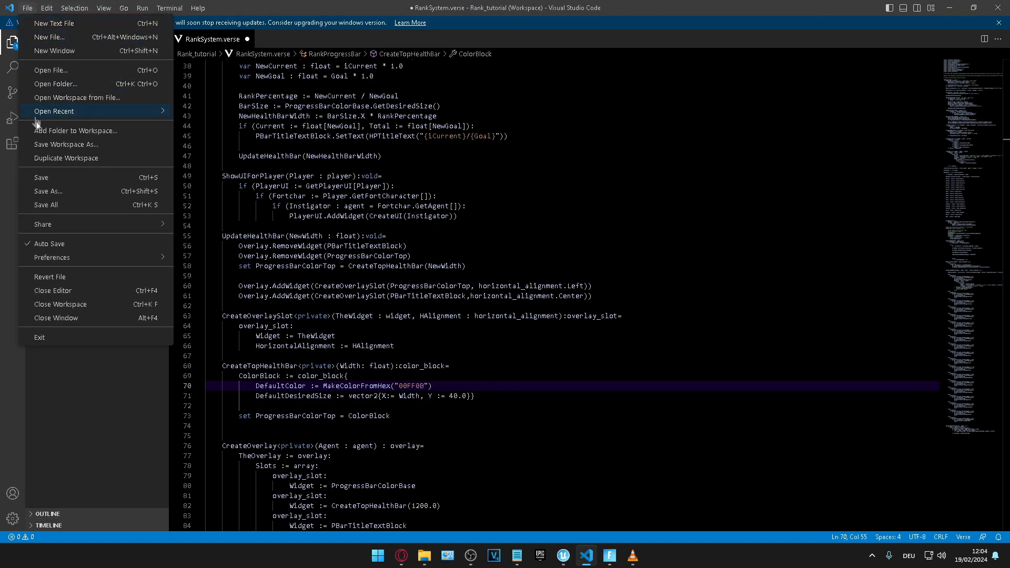
pyautogui.click(47, 177)
pyautogui.click(957, 12)
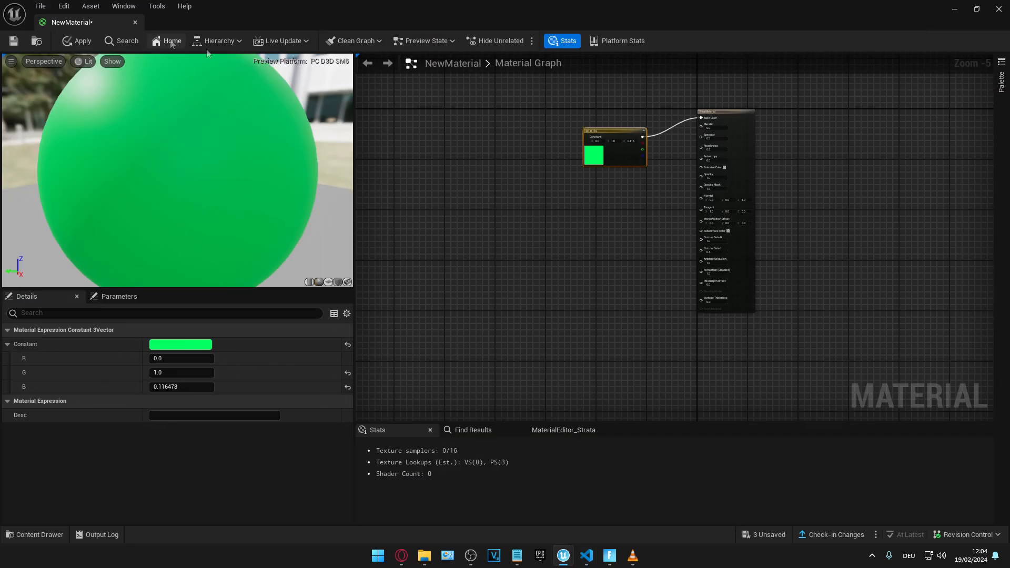
# Close the NewMaterial editor in Unreal Editor and save all project files
pyautogui.click(135, 22)
pyautogui.click(535, 300)
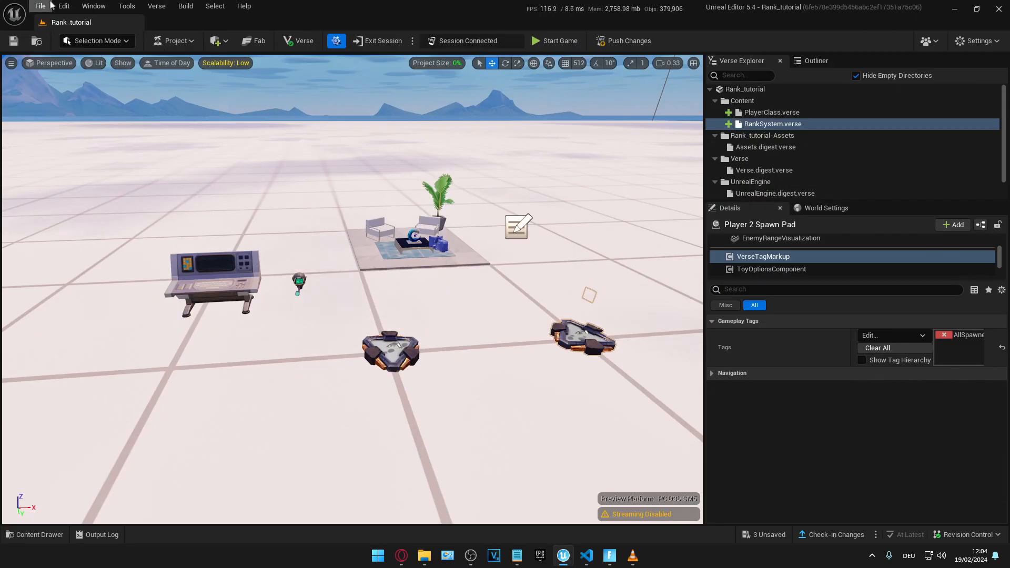
pyautogui.click(41, 5)
pyautogui.click(67, 126)
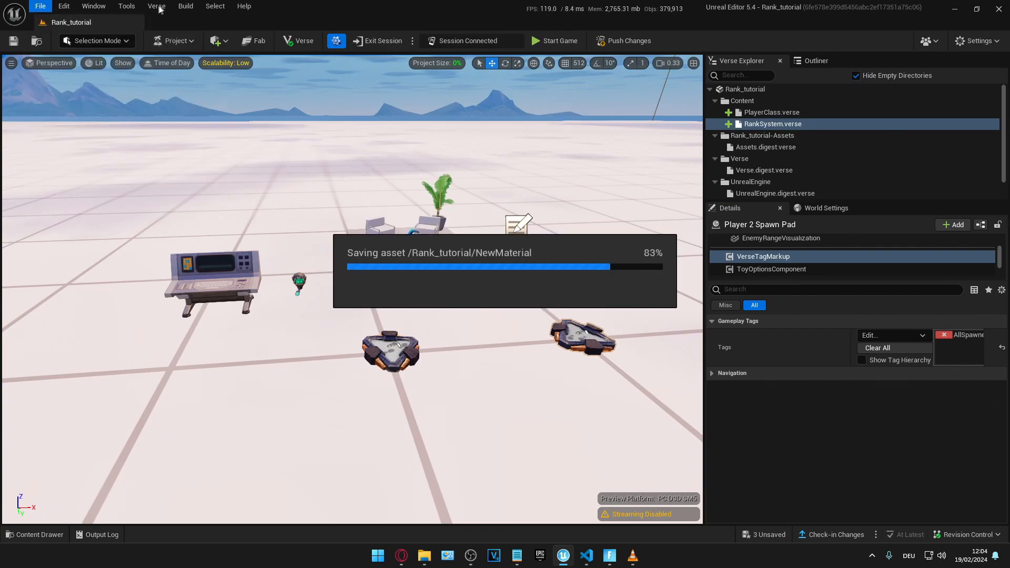
# Build the Verse code and start the game in the Fortnite window
pyautogui.click(157, 6)
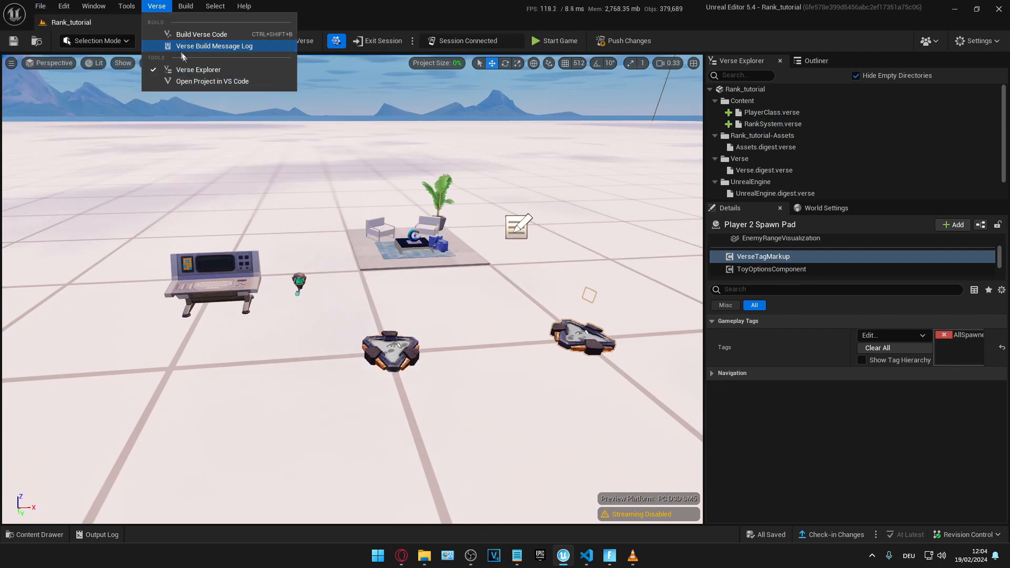
pyautogui.click(193, 35)
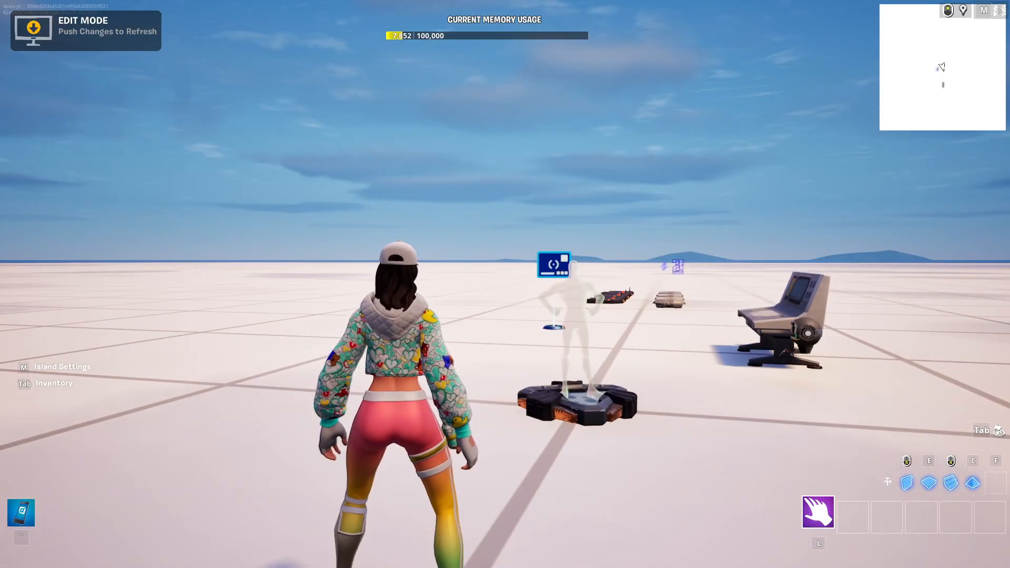
pyautogui.press('Escape')
pyautogui.click(844, 315)
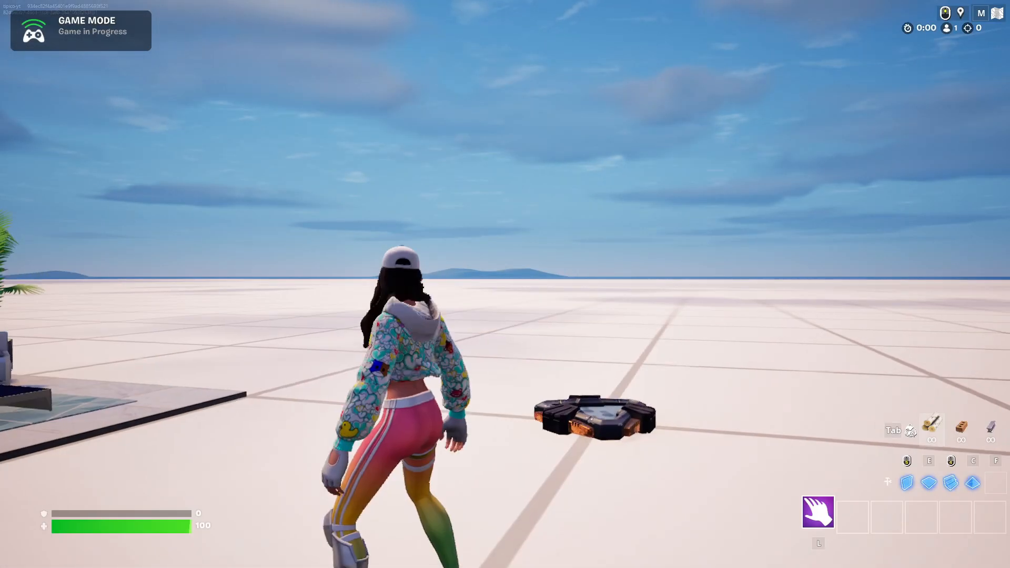
# Run and jump around the island to check the rank progress bar's color in the game
pyautogui.press('w')
pyautogui.press('shift')
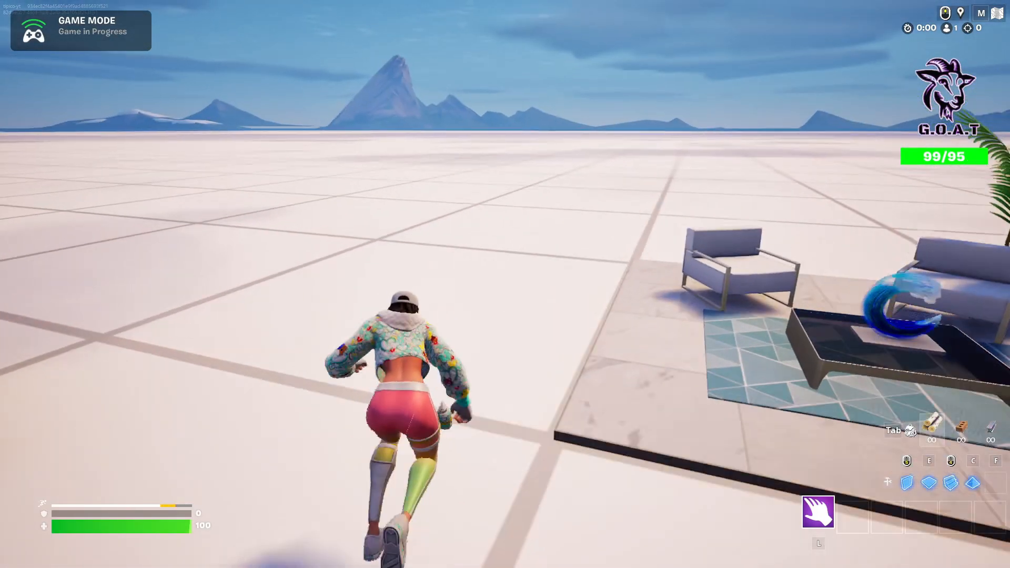
pyautogui.press('space')
pyautogui.press('w')
pyautogui.press('shift')
pyautogui.press('space')
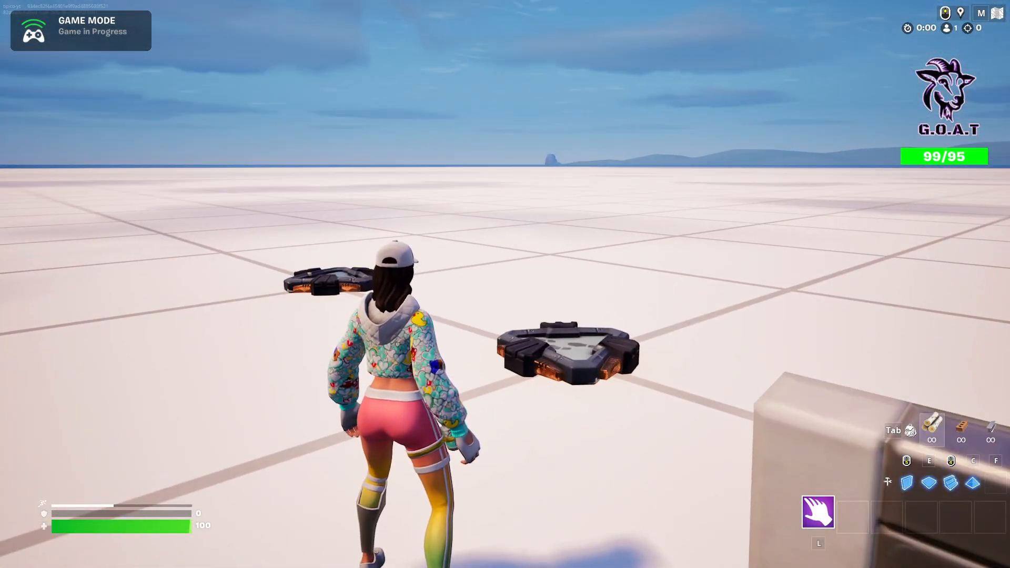
# Switch to Visual Studio Code and examine the text color hex in the PBarTitleTextBlock definition of RankSystem.verse
pyautogui.press('super')
pyautogui.moveTo(609, 559)
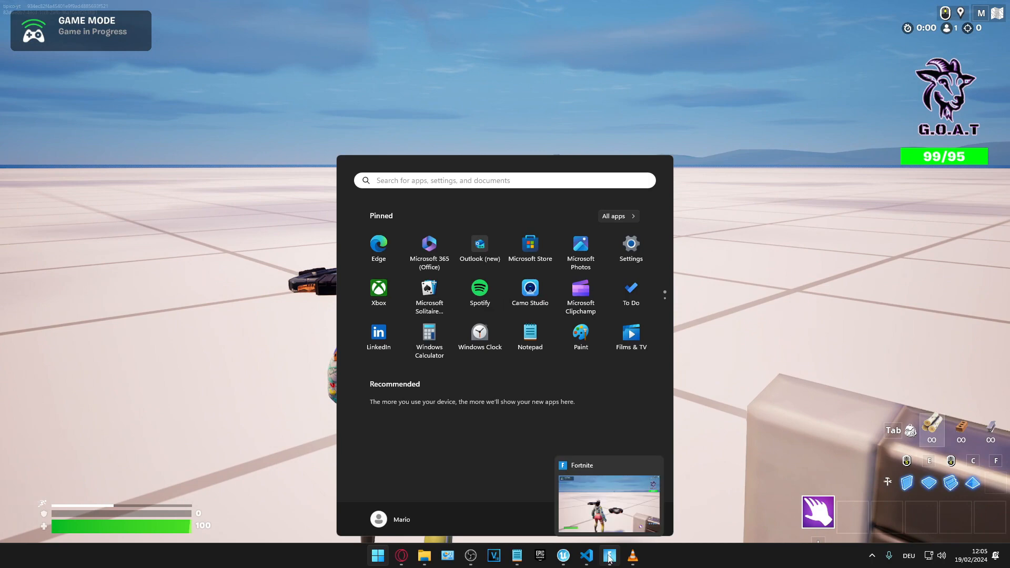
pyautogui.click(586, 555)
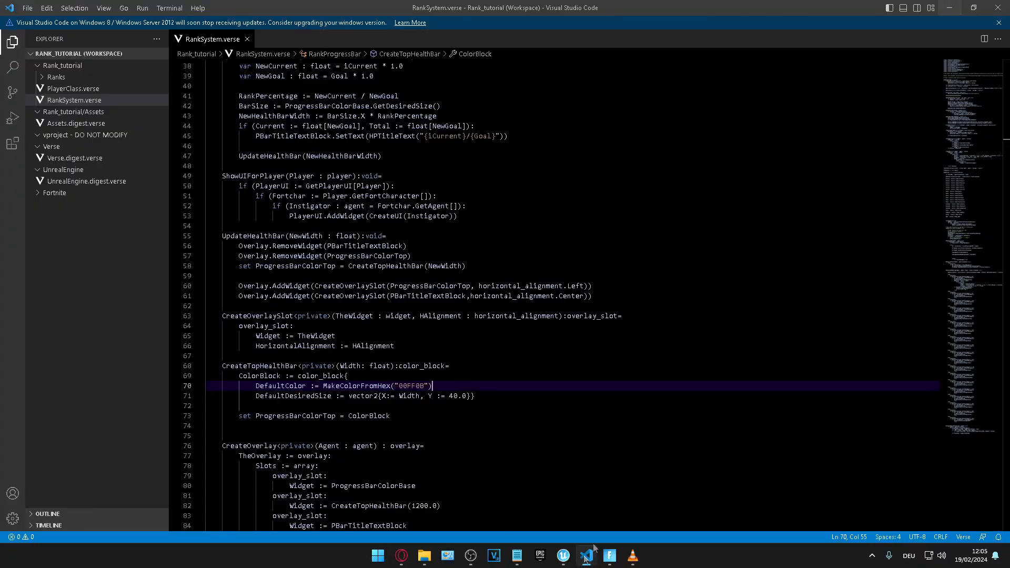
pyautogui.scroll(9, 512, 335)
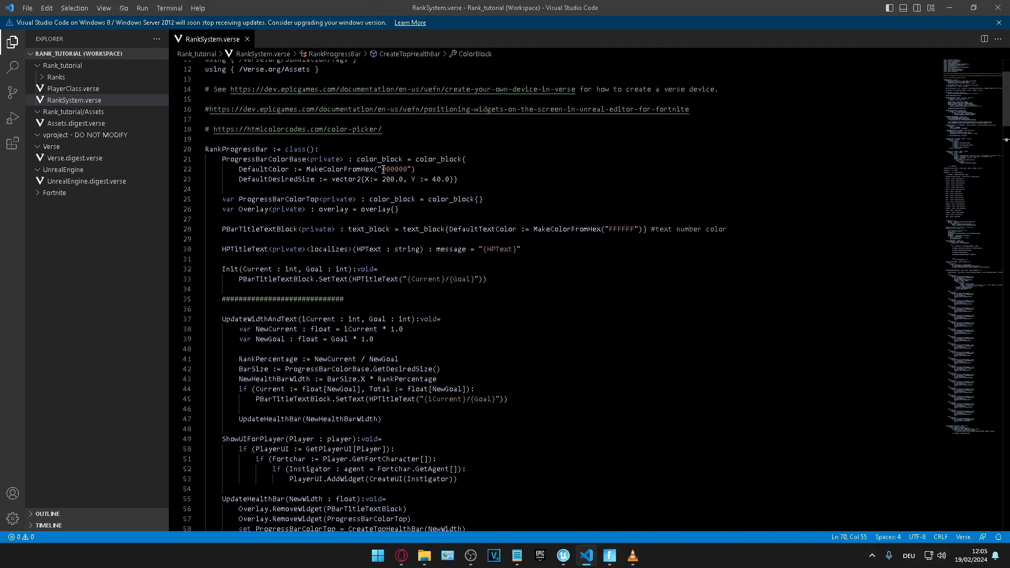
pyautogui.moveTo(226, 229); pyautogui.dragTo(303, 229)
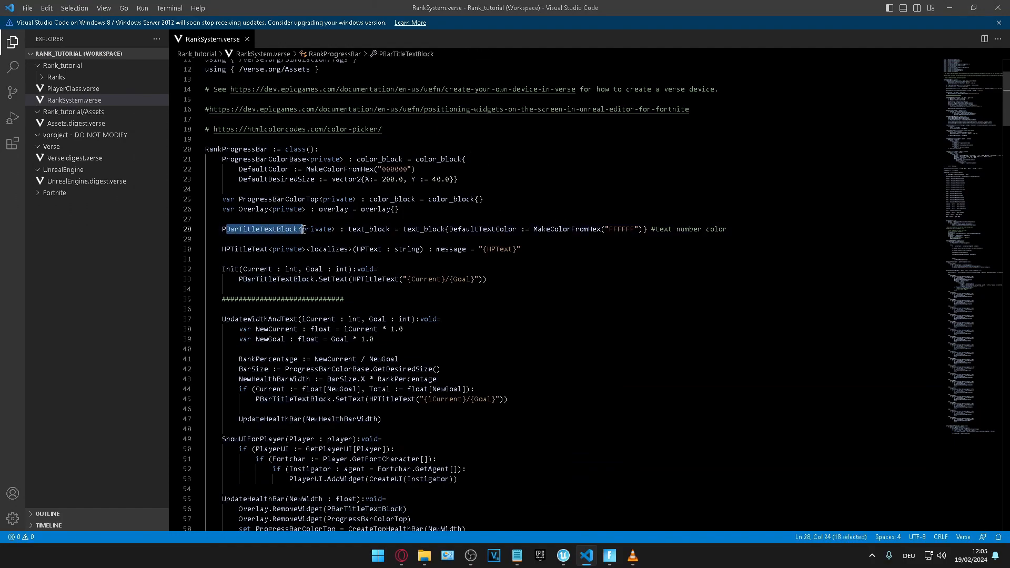
pyautogui.moveTo(609, 229); pyautogui.dragTo(626, 230)
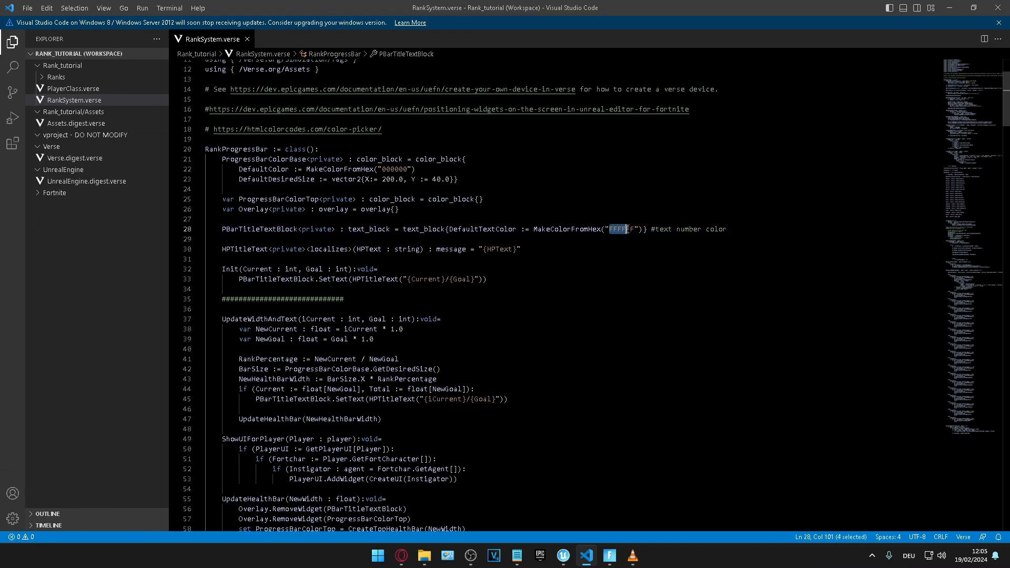
pyautogui.click(633, 230)
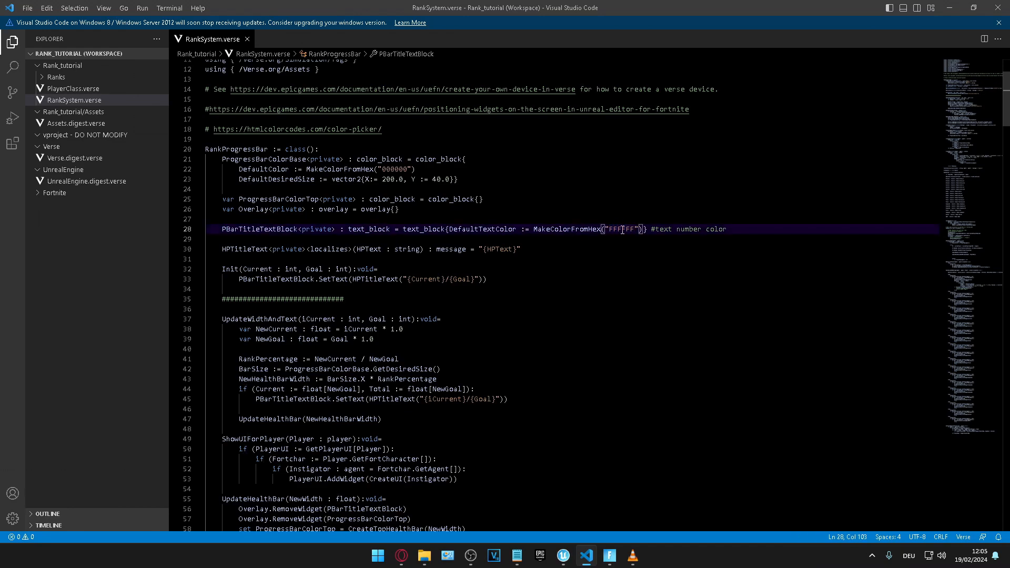
# Set PBarTitleTextBlock's DefaultTextColor hex to 000000 and save RankSystem.verse
pyautogui.click(401, 555)
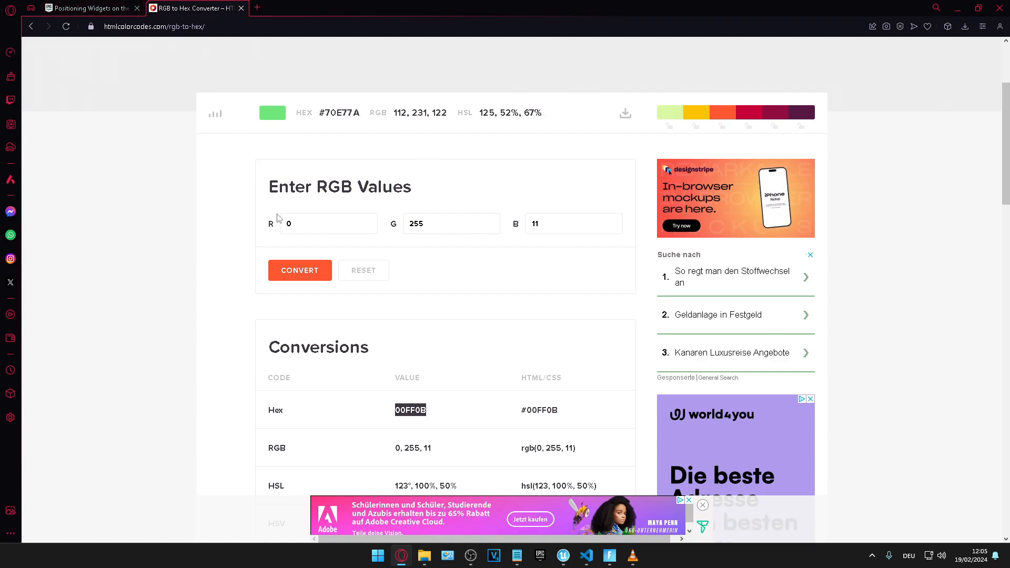
pyautogui.click(957, 11)
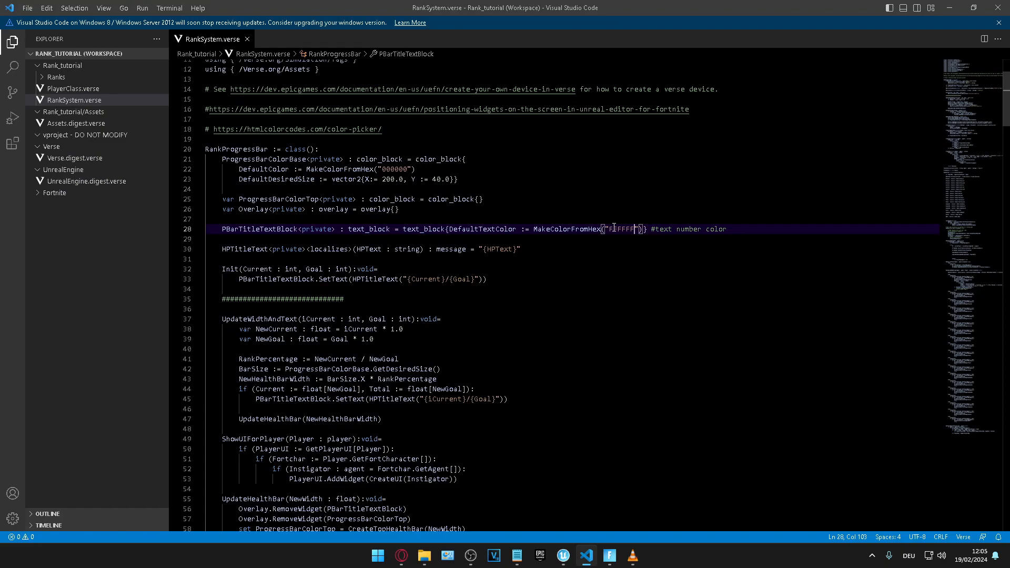
pyautogui.moveTo(610, 229); pyautogui.dragTo(627, 228)
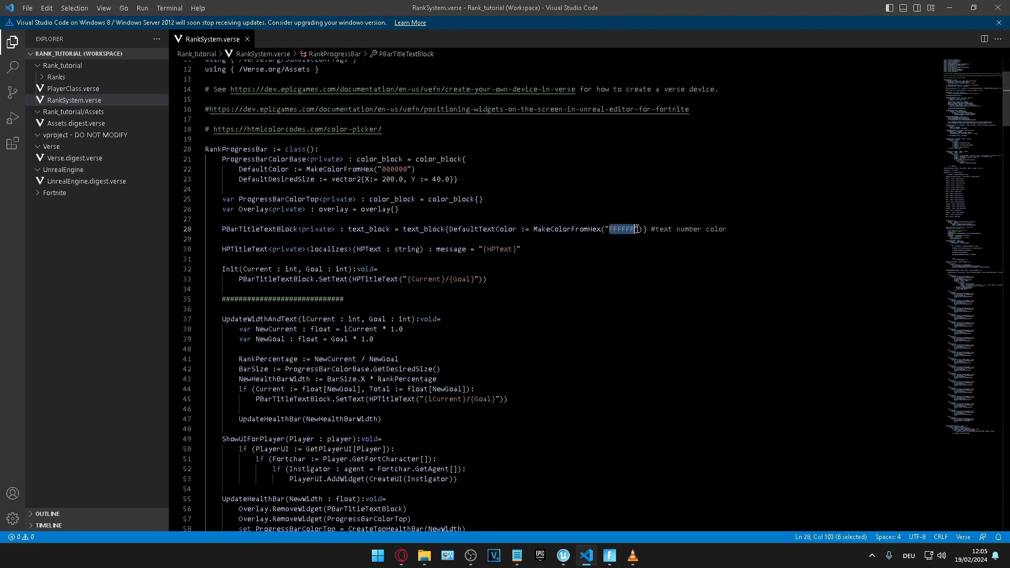
pyautogui.write('000000')
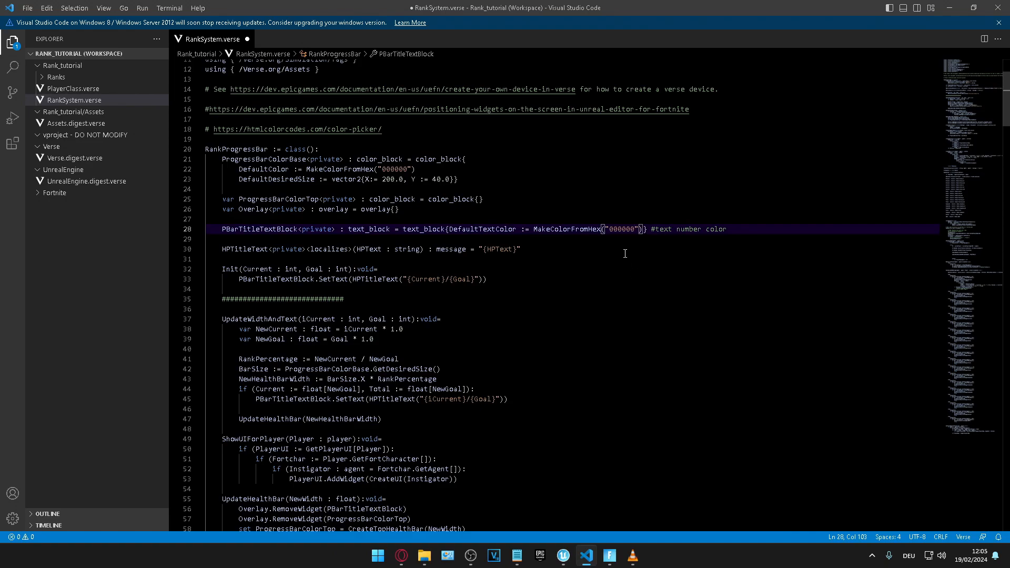
pyautogui.click(27, 8)
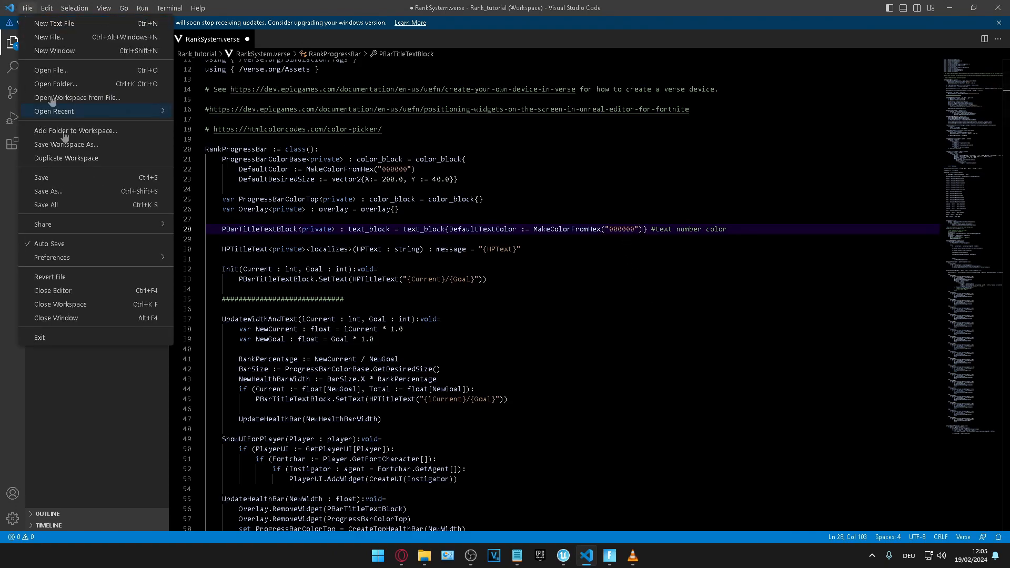
pyautogui.click(54, 173)
pyautogui.click(950, 8)
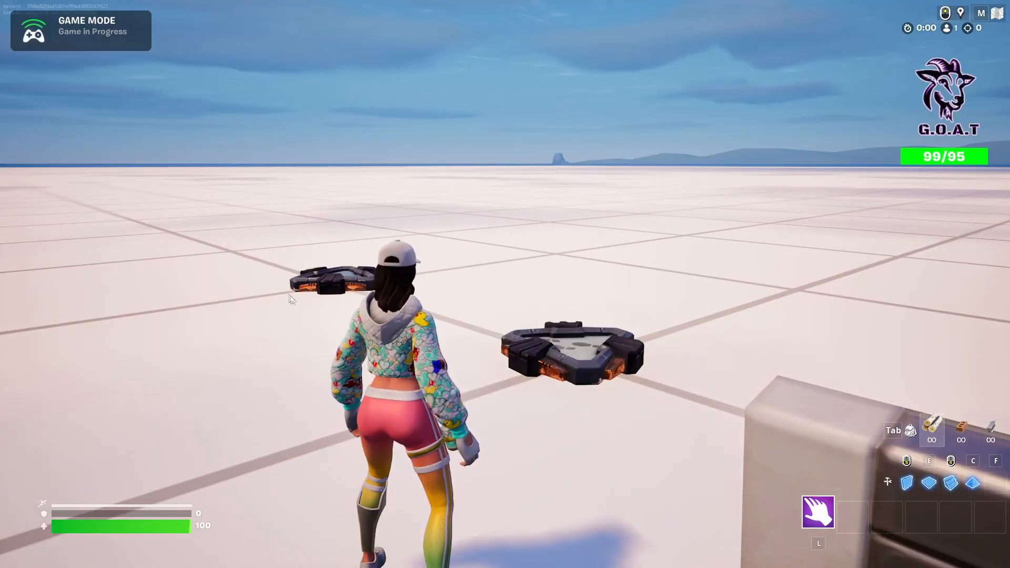
# Switch to Unreal Editor, save all project files, and build the Verse code
pyautogui.press('super')
pyautogui.click(563, 555)
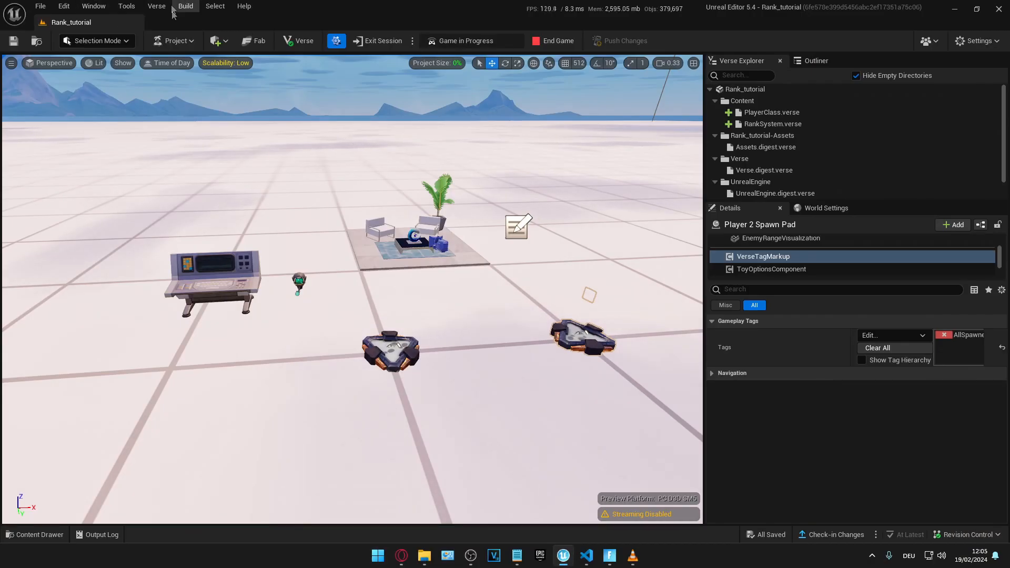
pyautogui.click(42, 6)
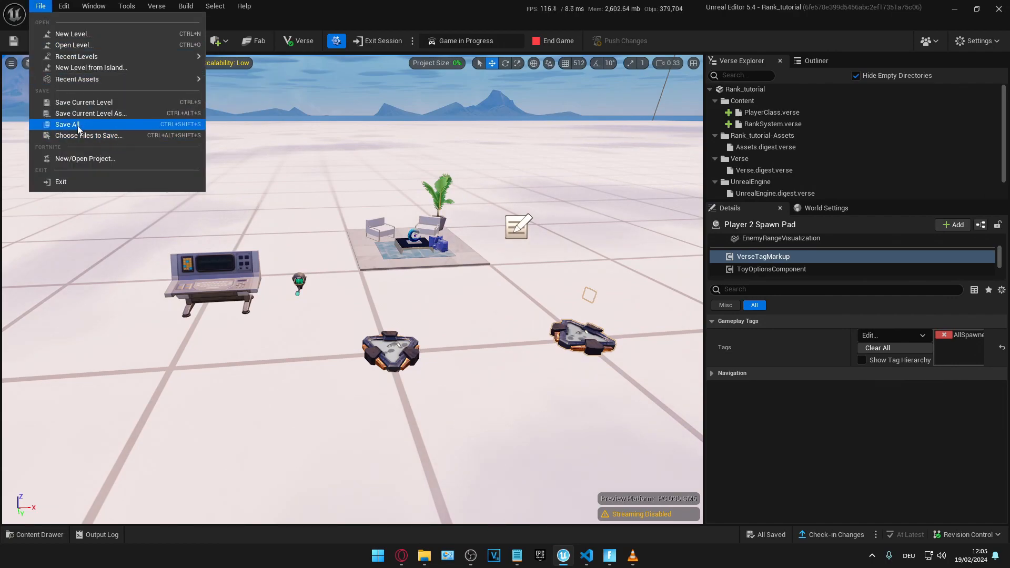
pyautogui.click(68, 124)
pyautogui.click(156, 6)
pyautogui.click(201, 35)
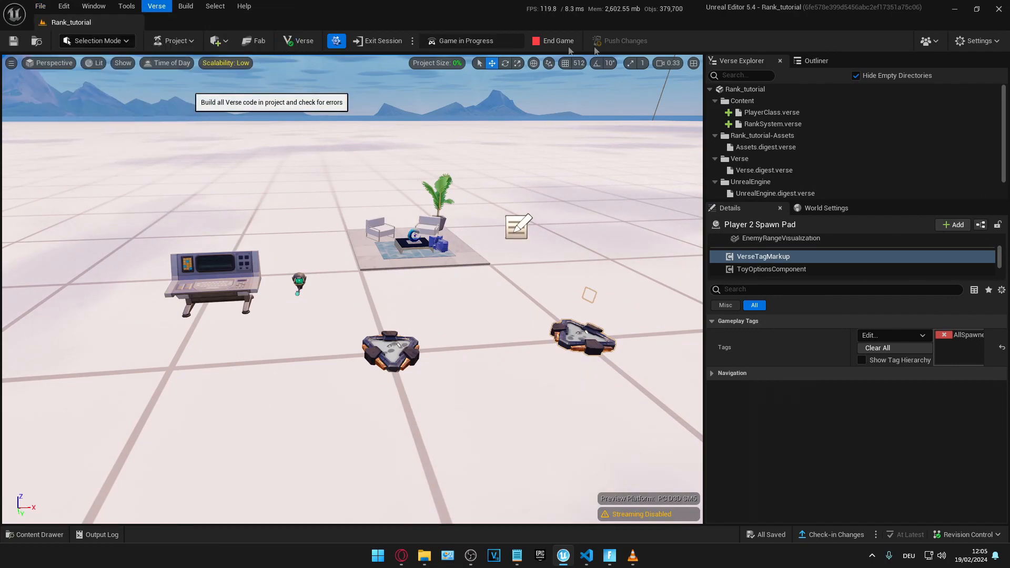
# End the running game from Unreal Editor and start the game again in the Fortnite window
pyautogui.click(557, 40)
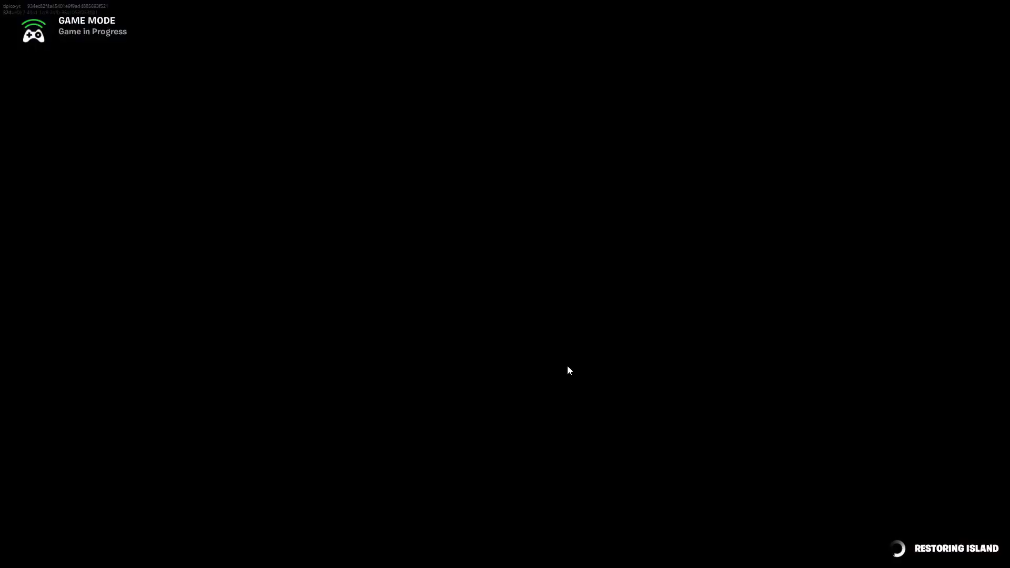
pyautogui.press('super')
pyautogui.click(565, 556)
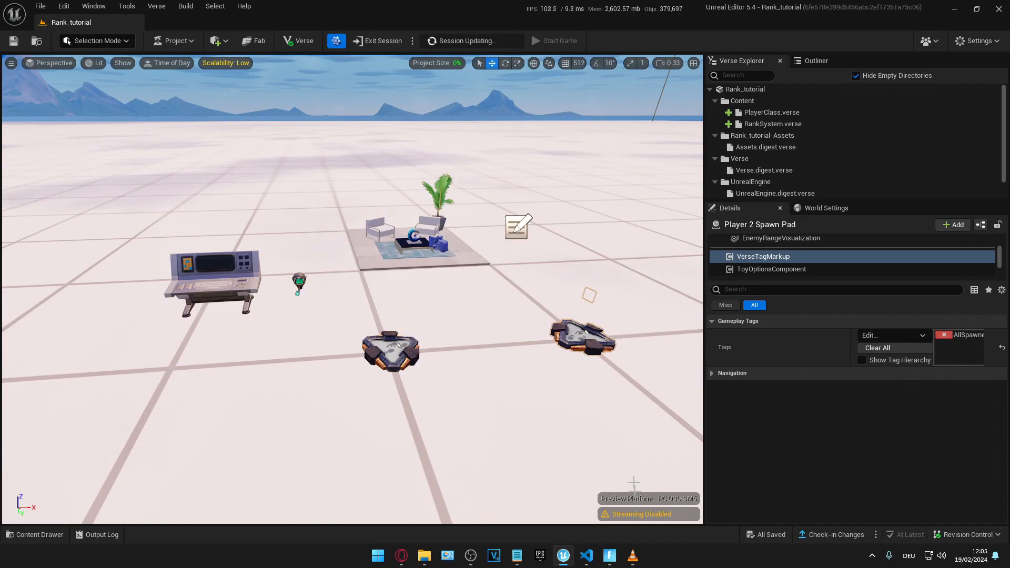
pyautogui.click(612, 559)
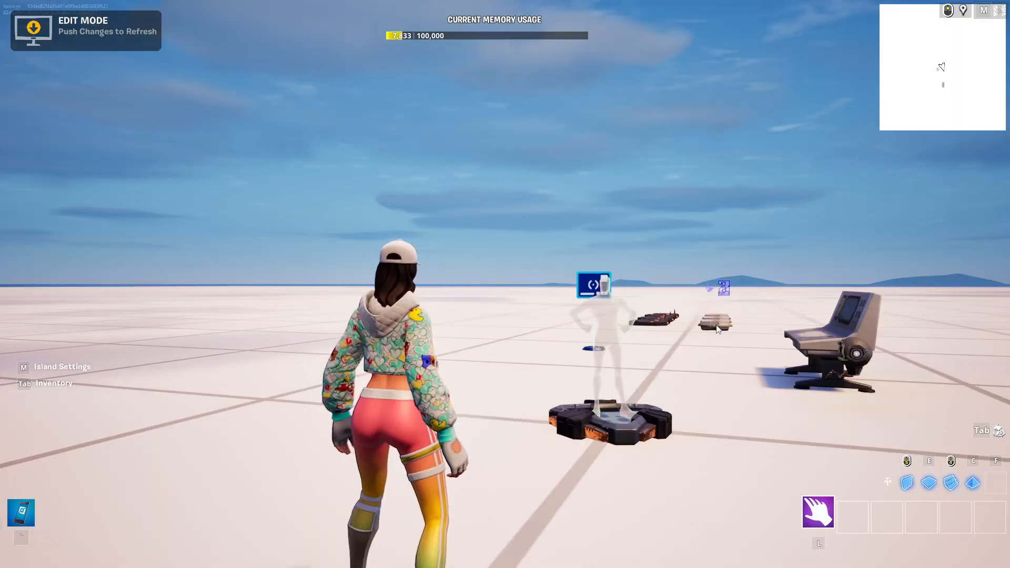
pyautogui.press('Escape')
pyautogui.click(773, 308)
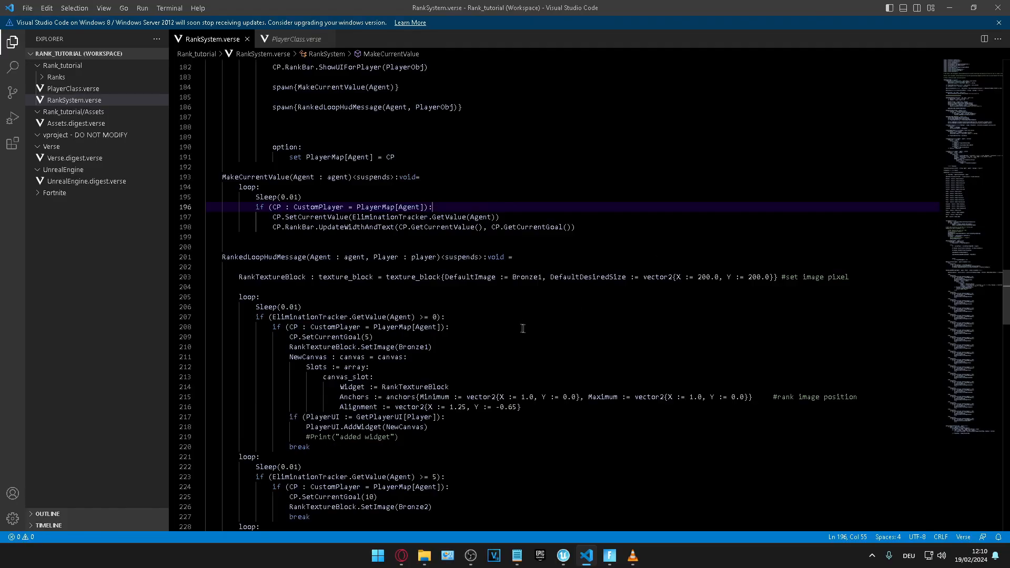
# Examine the elimination condition and the SetCurrentGoal call of the Bronze1 loop in RankedLoopHudMessage
pyautogui.moveTo(239, 297); pyautogui.dragTo(427, 316)
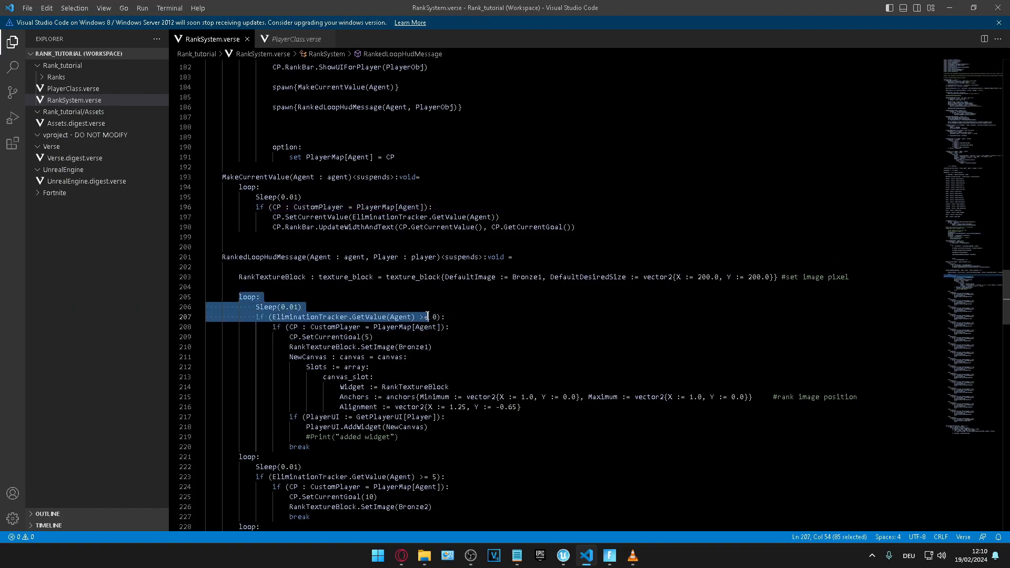
pyautogui.click(272, 306)
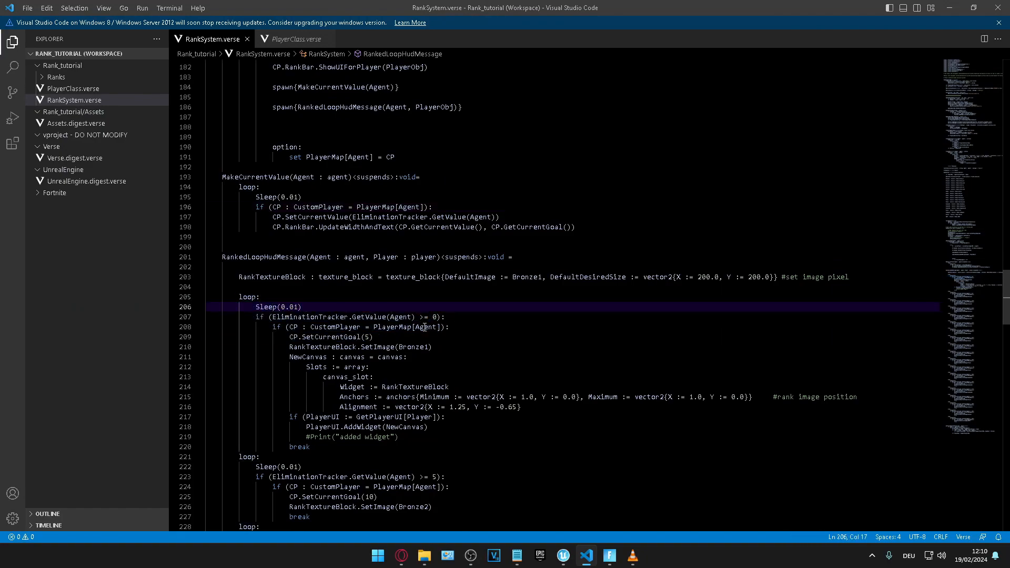
pyautogui.moveTo(277, 317); pyautogui.dragTo(426, 318)
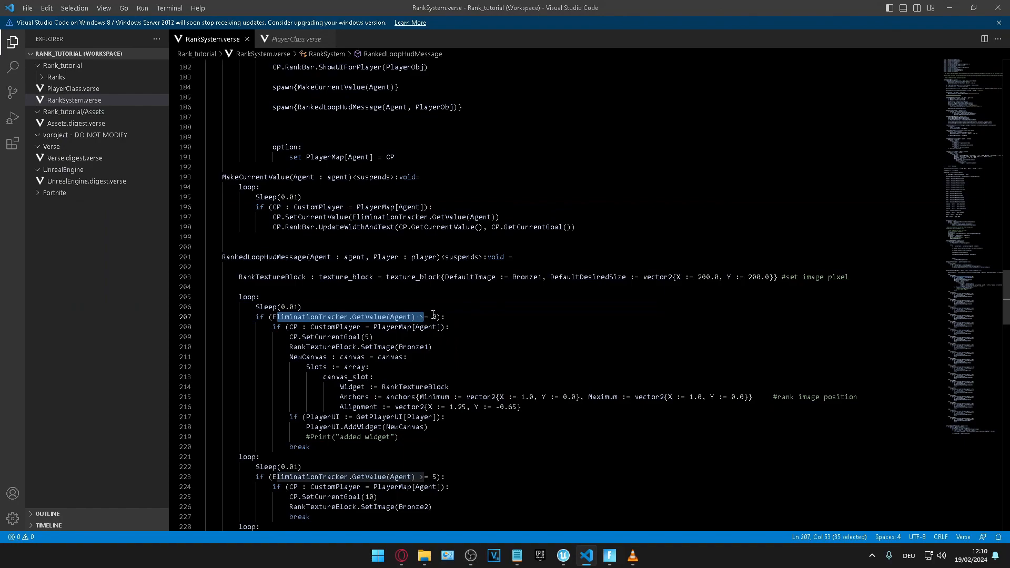
pyautogui.click(435, 316)
pyautogui.click(491, 325)
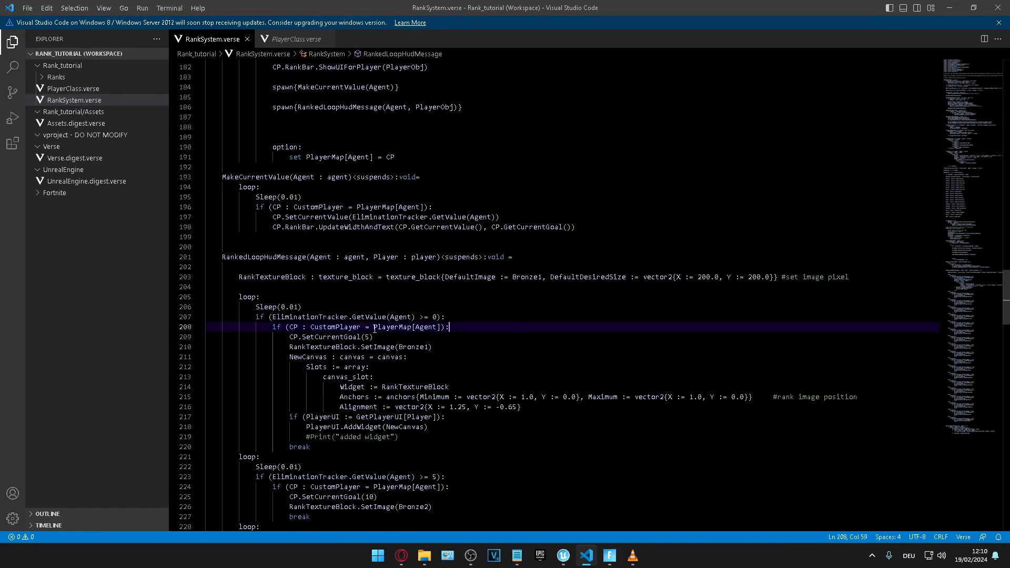
pyautogui.moveTo(437, 316); pyautogui.dragTo(432, 318)
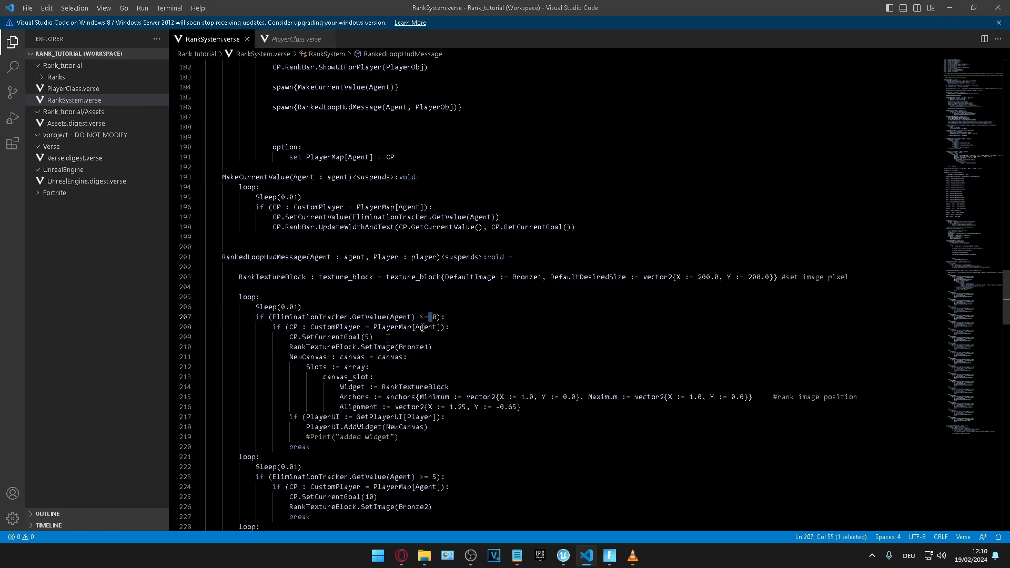
pyautogui.moveTo(365, 338); pyautogui.dragTo(370, 338)
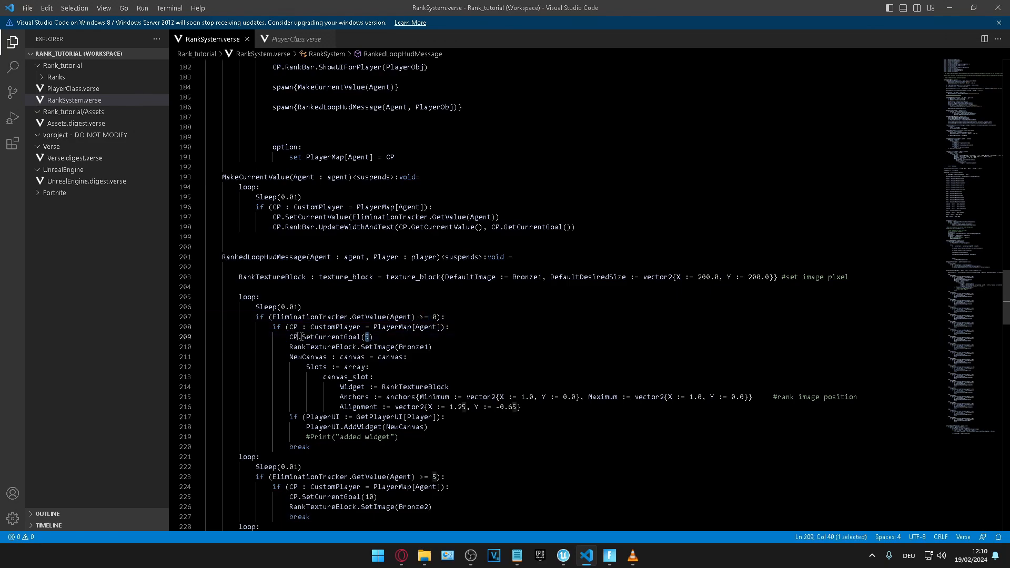
pyautogui.press('End')
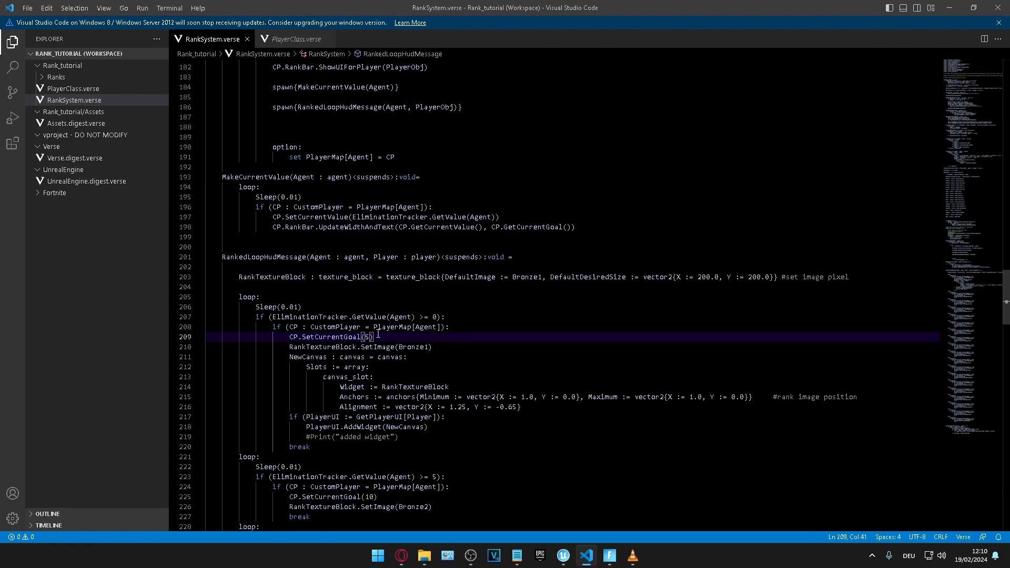
pyautogui.hotkey('shift', 'Left')
pyautogui.hotkey('shift', 'Left')
pyautogui.hotkey('shift', 'Left')
pyautogui.hotkey('shift', 'Left')
pyautogui.hotkey('shift', 'Left')
pyautogui.hotkey('shift', 'Left')
pyautogui.hotkey('shift', 'Left')
pyautogui.hotkey('shift', 'Left')
pyautogui.hotkey('shift', 'Left')
pyautogui.hotkey('shift', 'Left')
pyautogui.hotkey('shift', 'Left')
pyautogui.hotkey('shift', 'Left')
pyautogui.hotkey('shift', 'Left')
pyautogui.hotkey('shift', 'Left')
pyautogui.hotkey('shift', 'Left')
pyautogui.hotkey('shift', 'Left')
pyautogui.hotkey('shift', 'Left')
# Examine the elimination thresholds and goal values of the Bronze2, Bronze3 and Silver1 loops
pyautogui.scroll(-3, 448, 444)
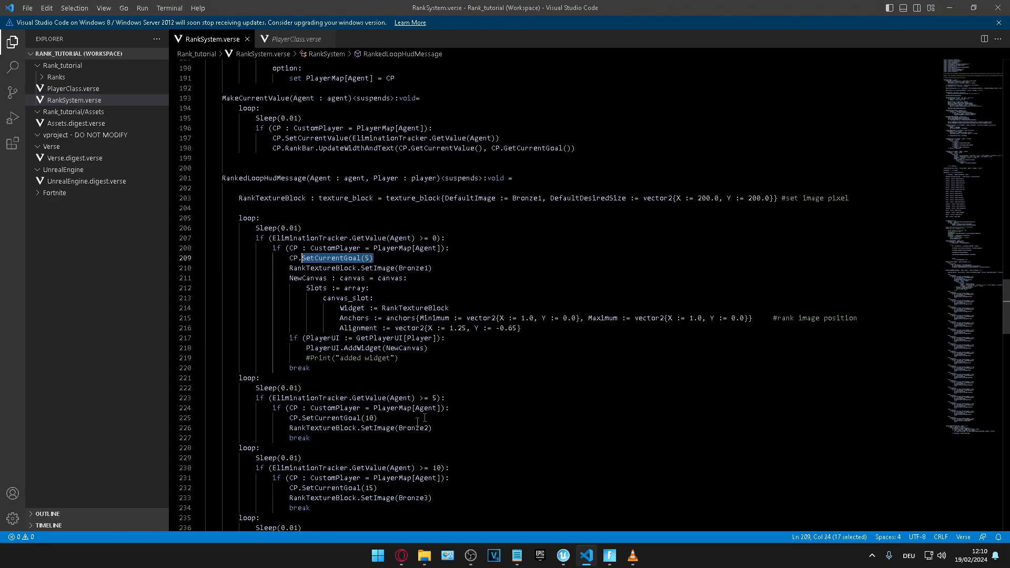
pyautogui.moveTo(450, 397); pyautogui.dragTo(377, 418)
pyautogui.scroll(-2, 521, 453)
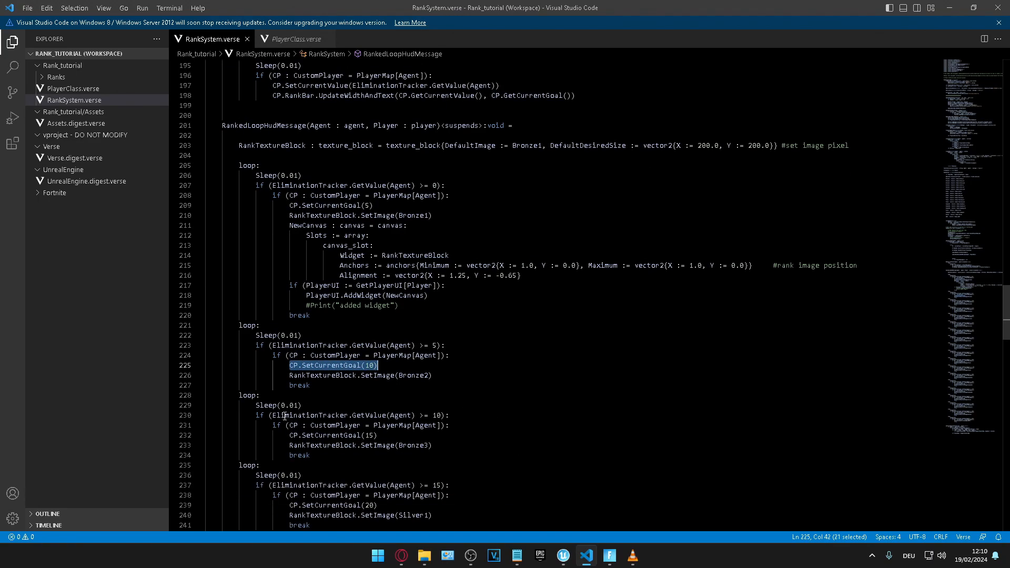
pyautogui.moveTo(256, 418); pyautogui.dragTo(448, 417)
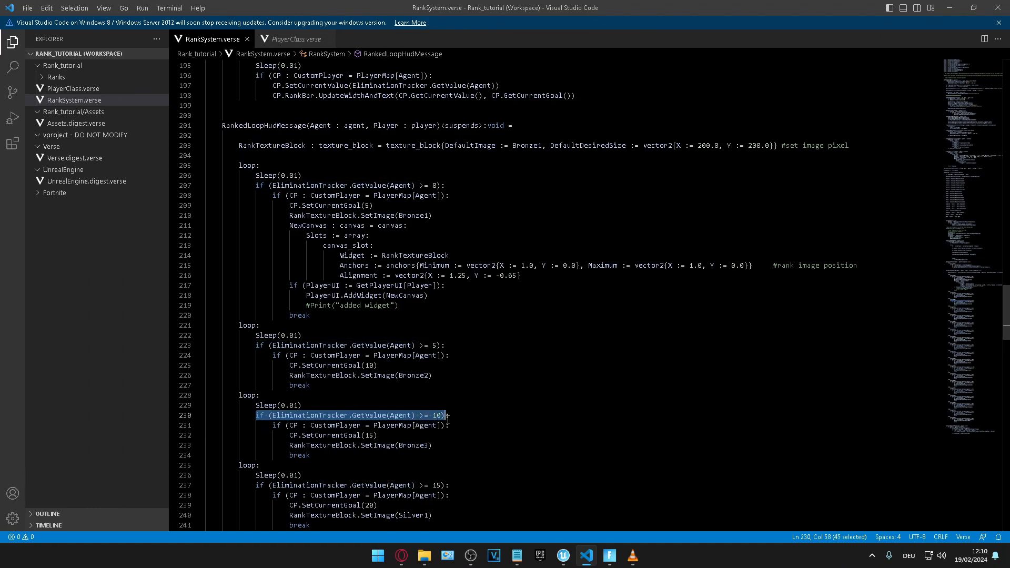
pyautogui.moveTo(289, 435); pyautogui.dragTo(377, 435)
pyautogui.scroll(-3, 292, 407)
pyautogui.moveTo(256, 406); pyautogui.dragTo(462, 416)
pyautogui.scroll(-1, 472, 415)
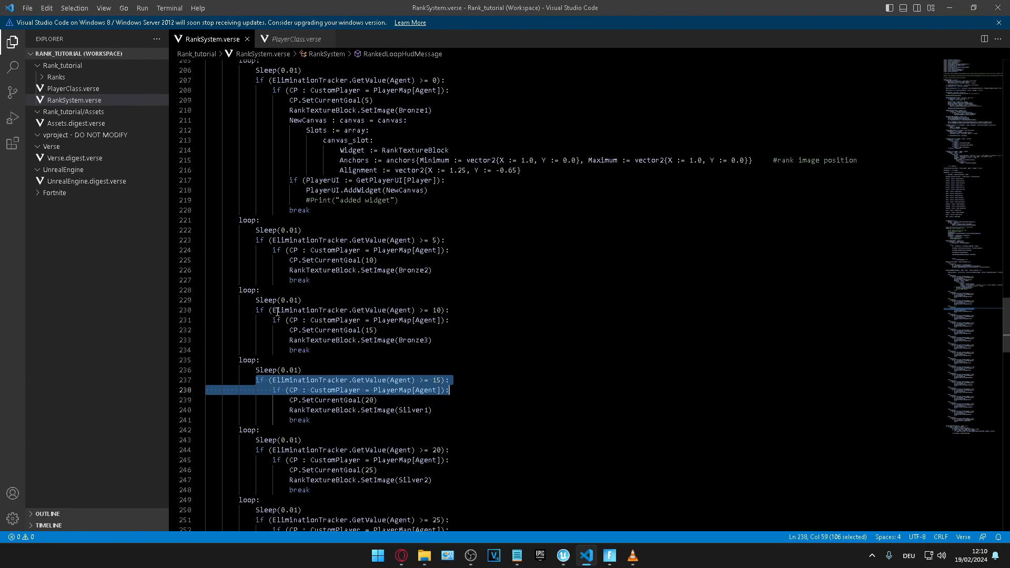
# Set the SetCurrentGoal value in the Bronze1 loop to 50
pyautogui.click(548, 239)
pyautogui.scroll(3, 497, 289)
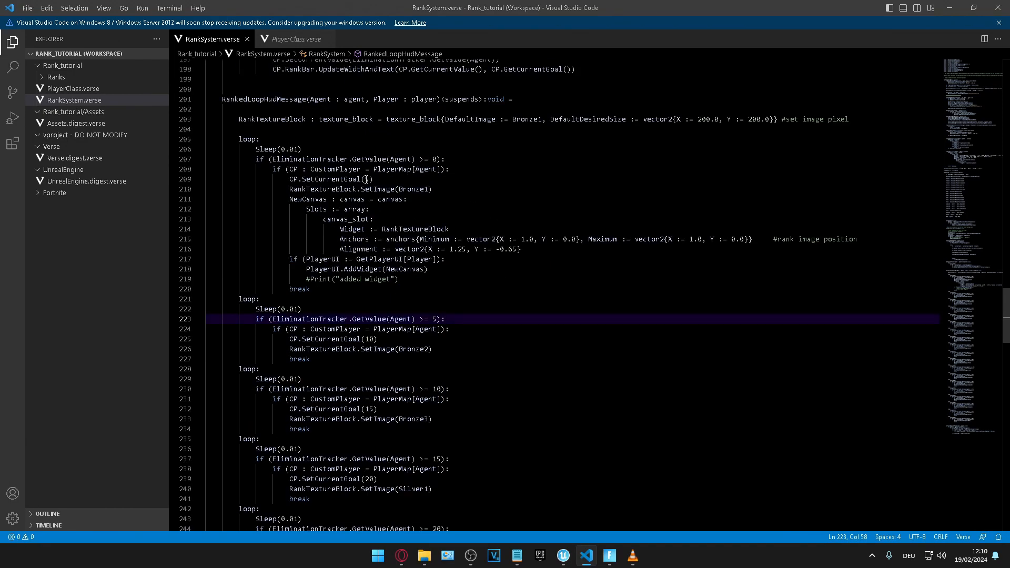
pyautogui.click(437, 319)
pyautogui.click(368, 179)
pyautogui.write('0')
pyautogui.moveTo(430, 159); pyautogui.dragTo(439, 161)
pyautogui.moveTo(365, 179); pyautogui.dragTo(376, 179)
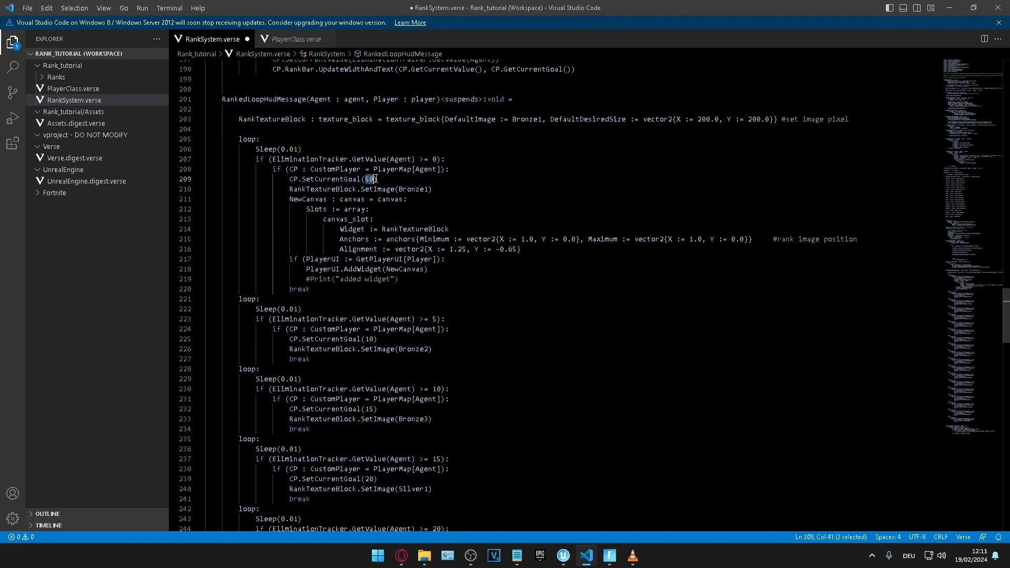
pyautogui.moveTo(276, 179); pyautogui.dragTo(386, 181)
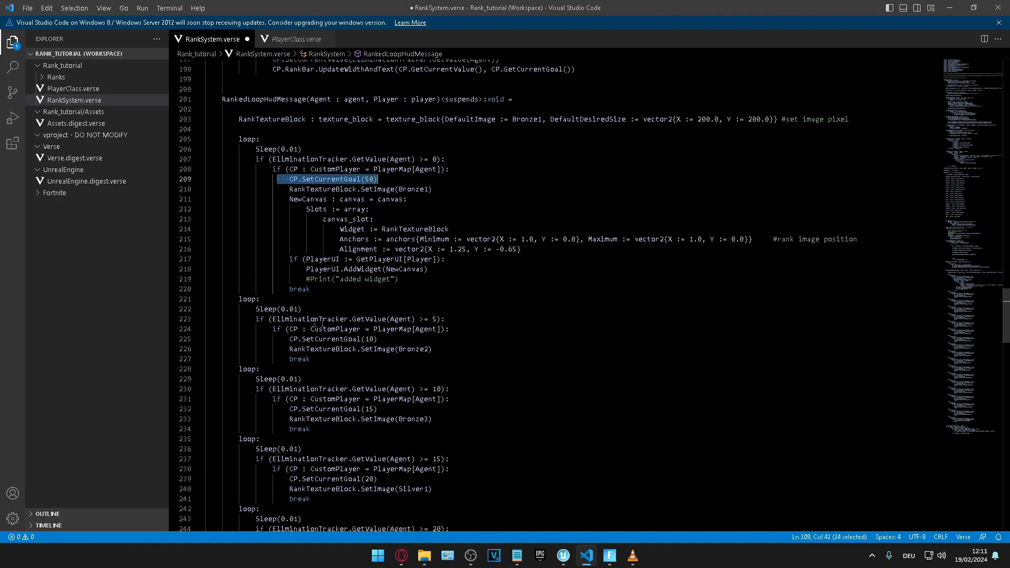
# Set the Bronze2 loop's elimination threshold to 50 and its SetCurrentGoal value to 100
pyautogui.moveTo(257, 318); pyautogui.dragTo(437, 319)
pyautogui.click(437, 319)
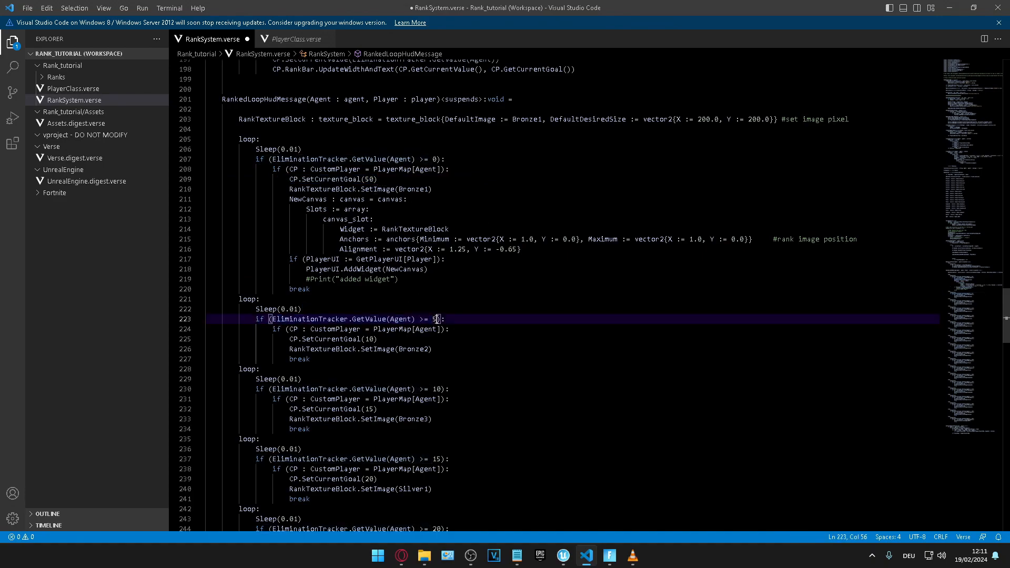
pyautogui.write('0')
pyautogui.moveTo(289, 339); pyautogui.dragTo(315, 339)
pyautogui.moveTo(256, 319); pyautogui.dragTo(451, 319)
pyautogui.moveTo(290, 339); pyautogui.dragTo(365, 339)
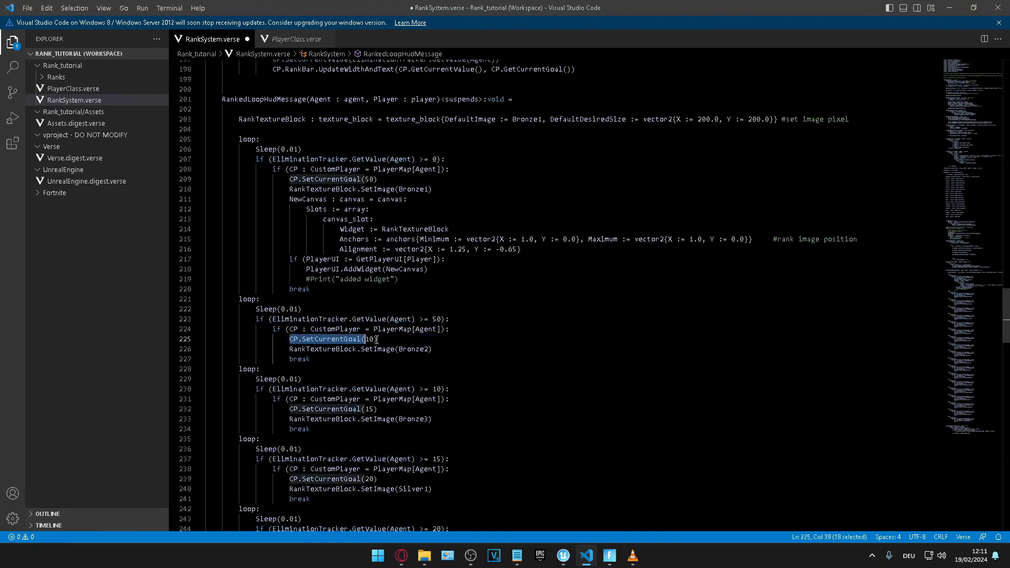
pyautogui.click(372, 339)
pyautogui.write('0')
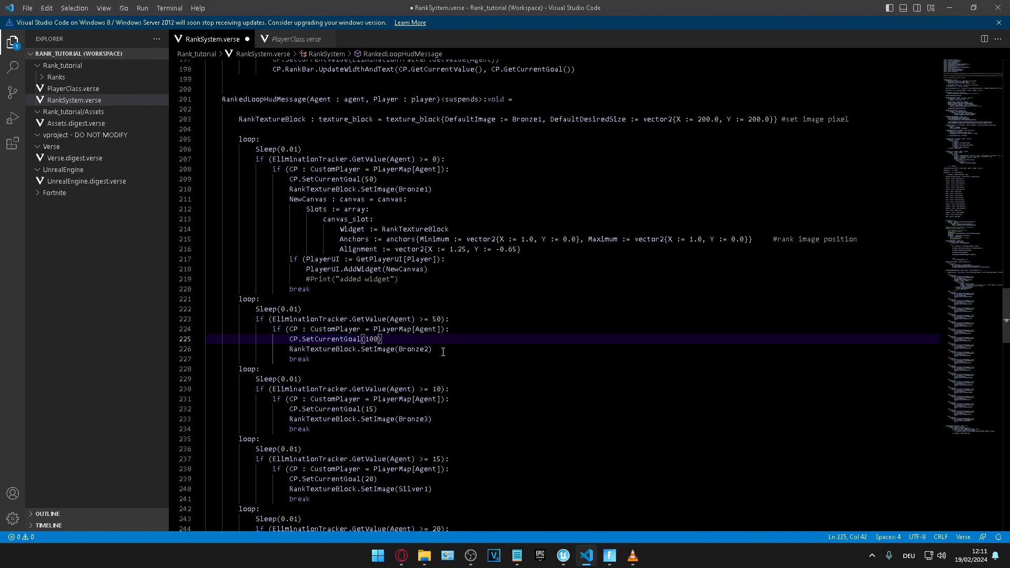
# Set the Bronze3 loop's elimination threshold to 100 and its SetCurrentGoal value to 150
pyautogui.moveTo(253, 389); pyautogui.dragTo(446, 389)
pyautogui.press('Up')
pyautogui.click(440, 390)
pyautogui.write('0')
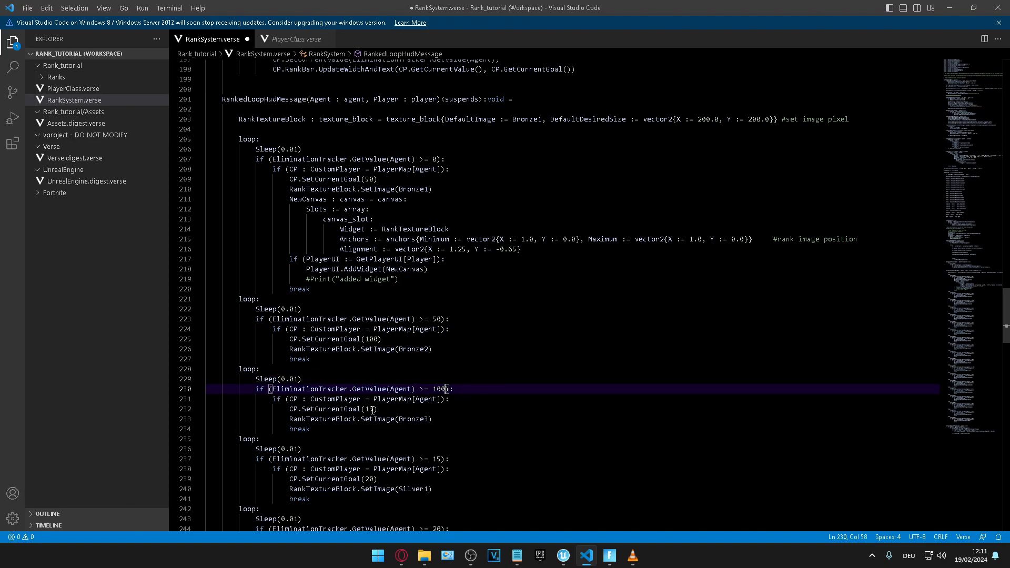
pyautogui.click(375, 409)
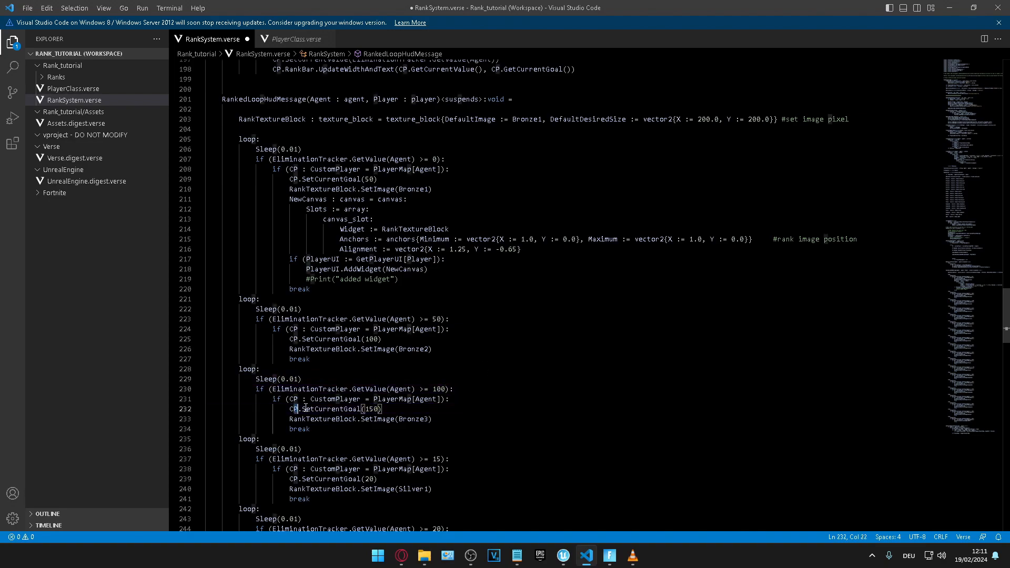
pyautogui.moveTo(293, 409); pyautogui.dragTo(359, 409)
pyautogui.press('End')
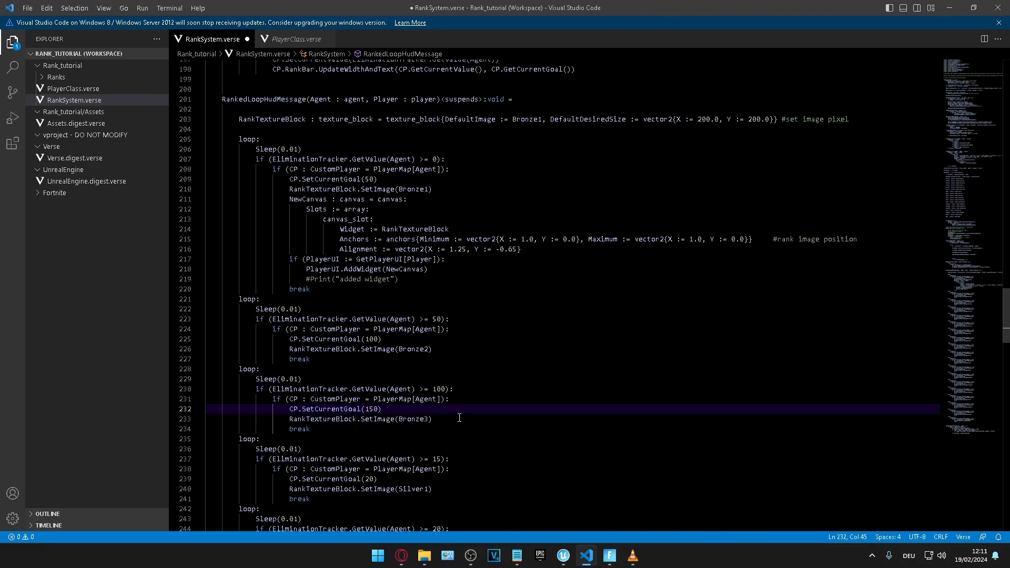
# Look through the remaining rank loops as far as Elite and Champion, and check the Bronze1 goal line again
pyautogui.scroll(-20, 459, 417)
pyautogui.scroll(-11, 457, 384)
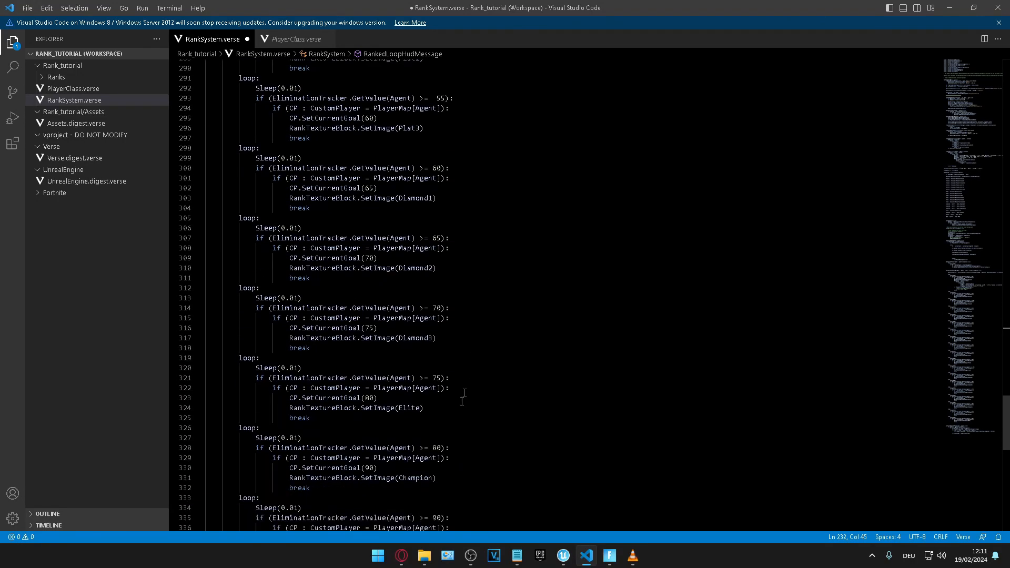
pyautogui.scroll(-2, 463, 397)
pyautogui.moveTo(430, 326); pyautogui.dragTo(442, 325)
pyautogui.scroll(13, 343, 138)
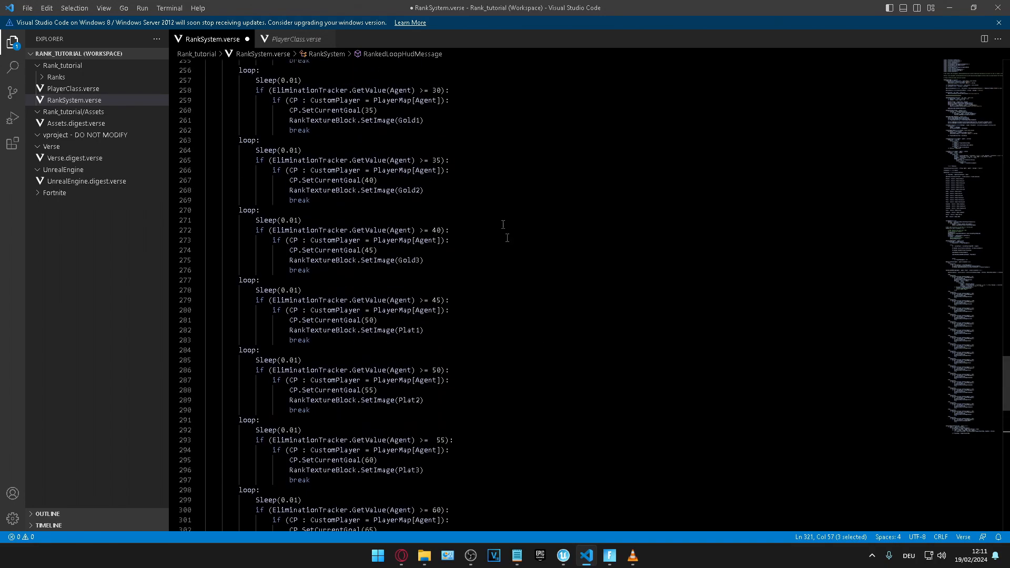
pyautogui.scroll(20, 507, 317)
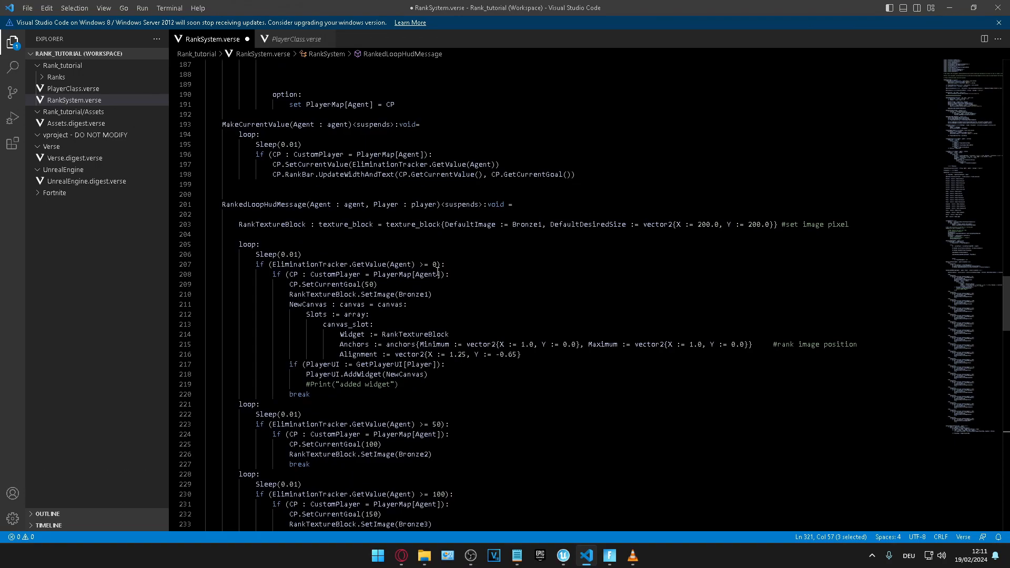
pyautogui.click(289, 283)
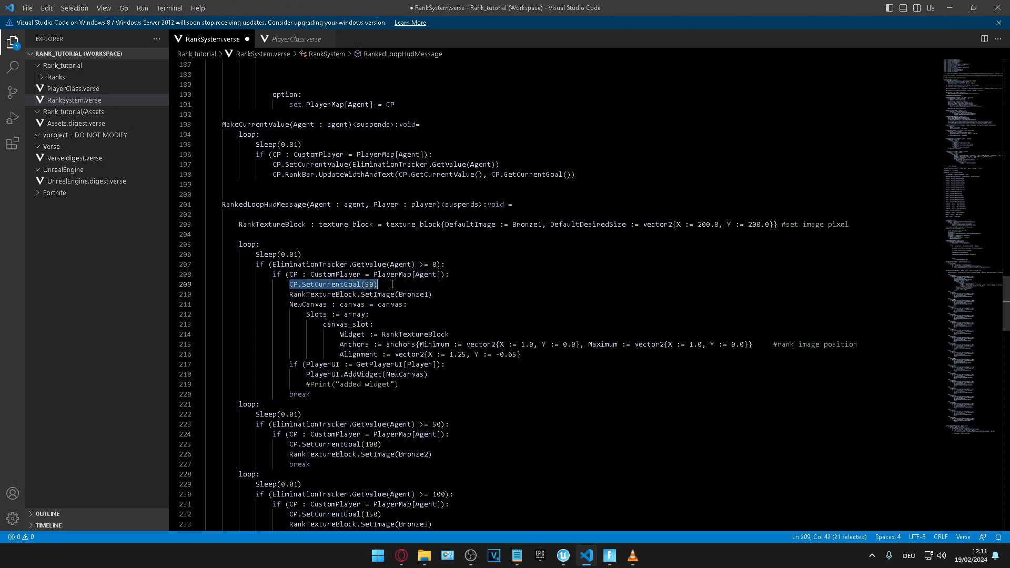
# Set the initial value of the CurrentGoal variable in PlayerClass.verse to 50
pyautogui.click(296, 39)
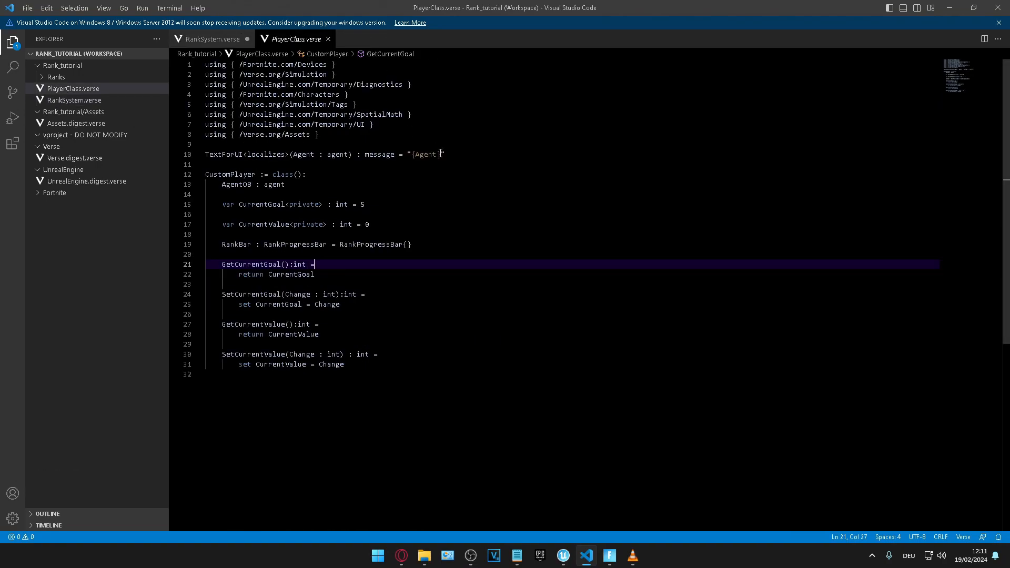
pyautogui.click(366, 204)
pyautogui.write('0')
pyautogui.moveTo(361, 204); pyautogui.dragTo(377, 203)
pyautogui.click(372, 205)
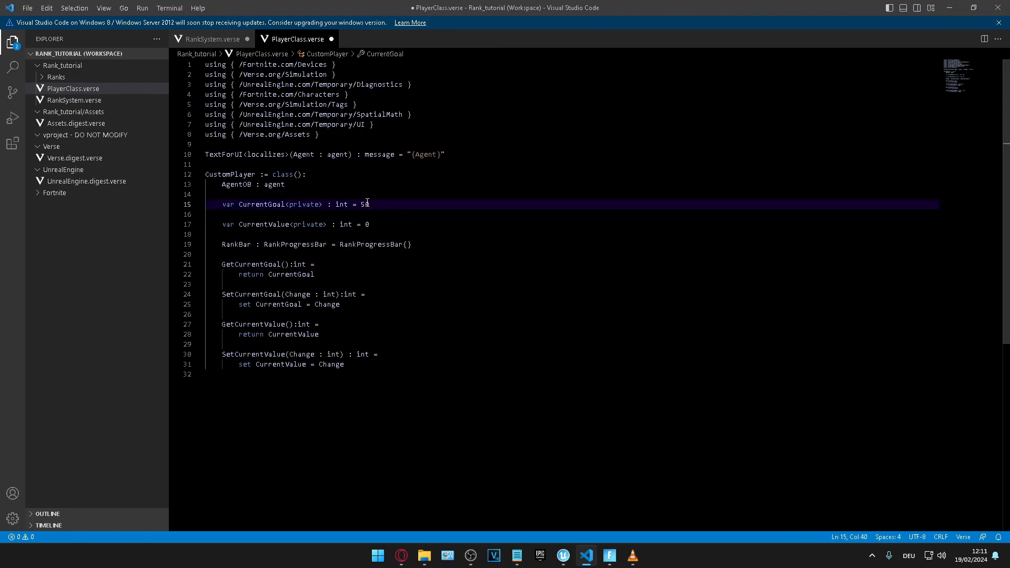
# Re-enter 50 as the Bronze1 goal in RankSystem.verse and as the initial CurrentGoal value in PlayerClass.verse
pyautogui.click(215, 39)
pyautogui.click(378, 284)
pyautogui.press('Left')
pyautogui.press('BackSpace')
pyautogui.scroll(-2, 456, 375)
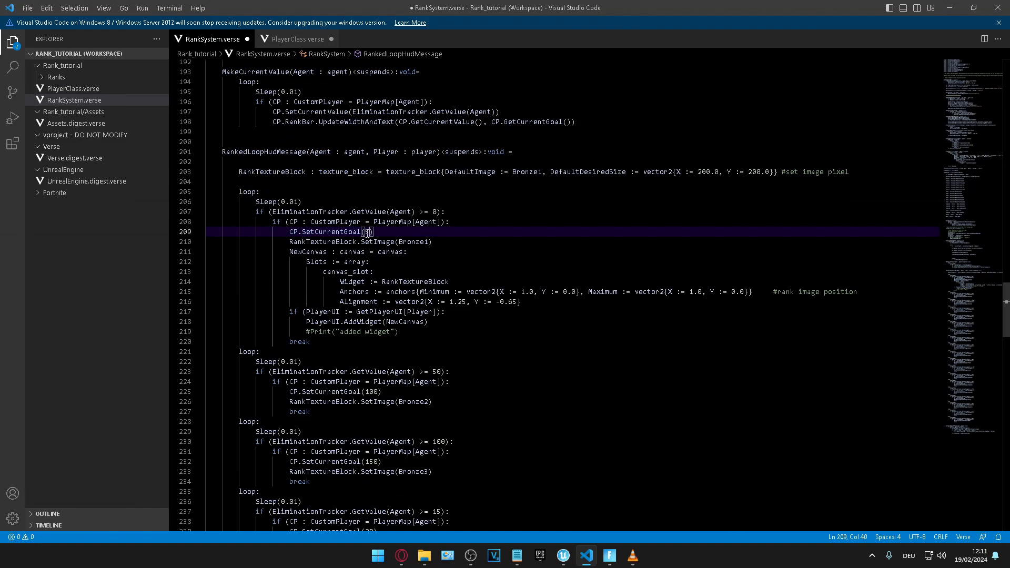
pyautogui.write('0')
pyautogui.scroll(-2, 416, 355)
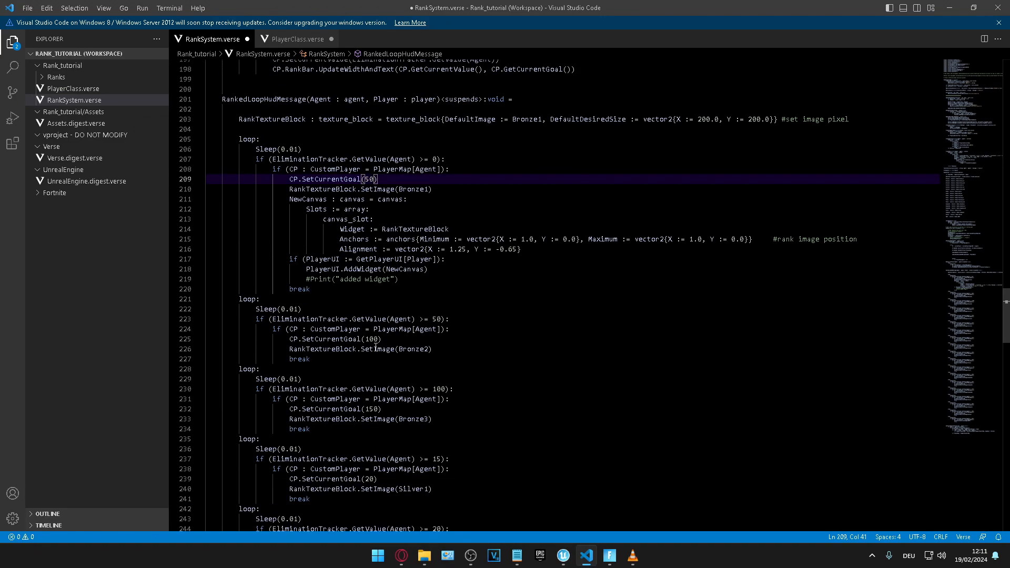
pyautogui.scroll(-1, 471, 394)
pyautogui.click(279, 41)
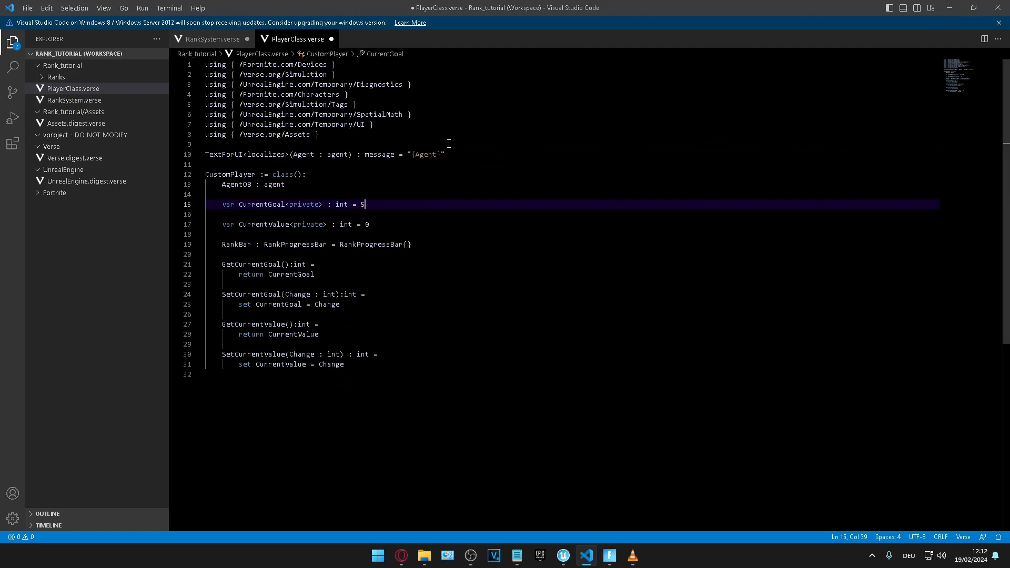
pyautogui.write('0')
# In RankSystem.verse, set the Silver1 loop's elimination threshold to 150 and its SetCurrentGoal value to 200
pyautogui.click(226, 40)
pyautogui.scroll(-4, 453, 253)
pyautogui.click(443, 327)
pyautogui.write('0')
pyautogui.click(370, 348)
pyautogui.write('0')
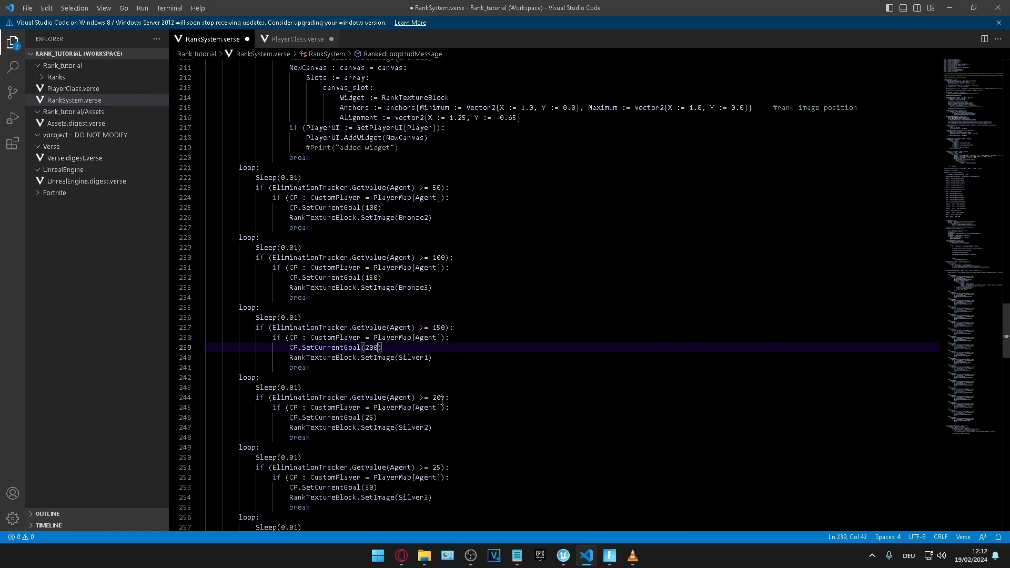
# Set the Silver2 loop's elimination threshold to 200 and its SetCurrentGoal value to 250
pyautogui.click(442, 397)
pyautogui.write('0')
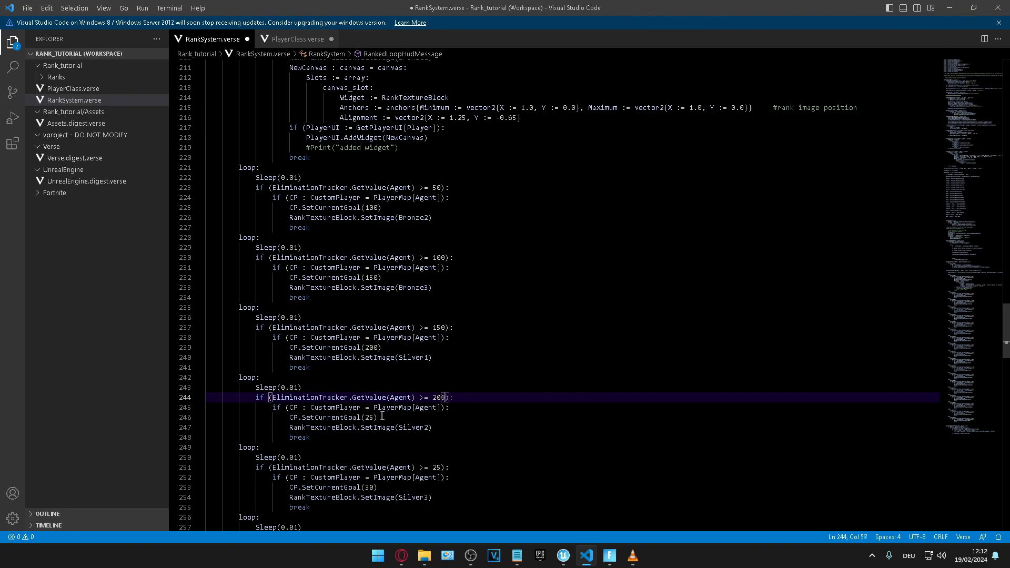
pyautogui.click(377, 417)
pyautogui.write('0')
# Set the Silver3 loop's elimination threshold to 250 and its SetCurrentGoal value to 300
pyautogui.scroll(-2, 467, 416)
pyautogui.click(446, 415)
pyautogui.write('0')
pyautogui.scroll(-2, 447, 414)
pyautogui.click(375, 383)
pyautogui.write('0')
# Set the Gold1 loop's elimination threshold to 300 and its SetCurrentGoal value to 350
pyautogui.scroll(-2, 471, 370)
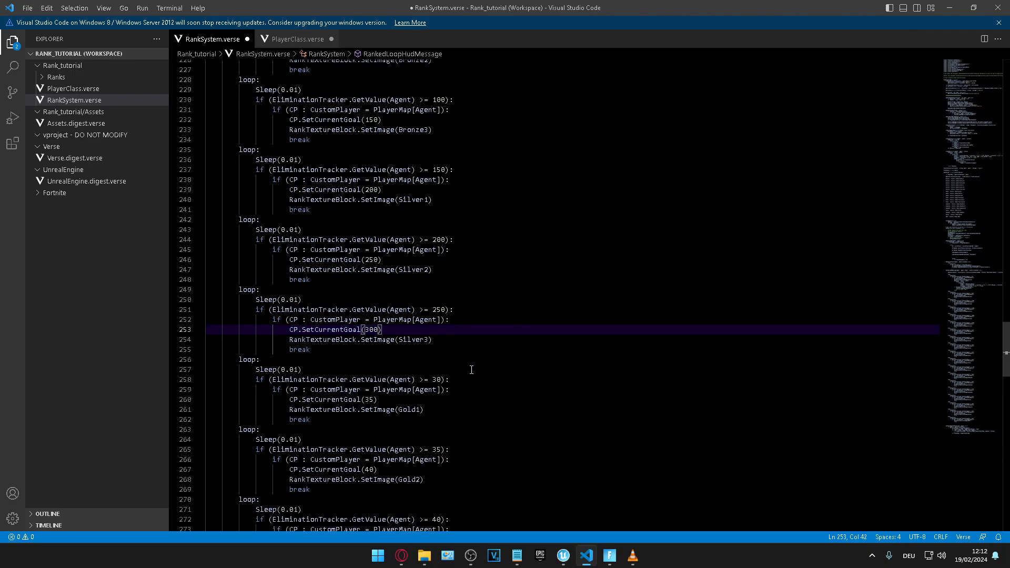
pyautogui.click(444, 380)
pyautogui.write('0')
pyautogui.scroll(-2, 485, 345)
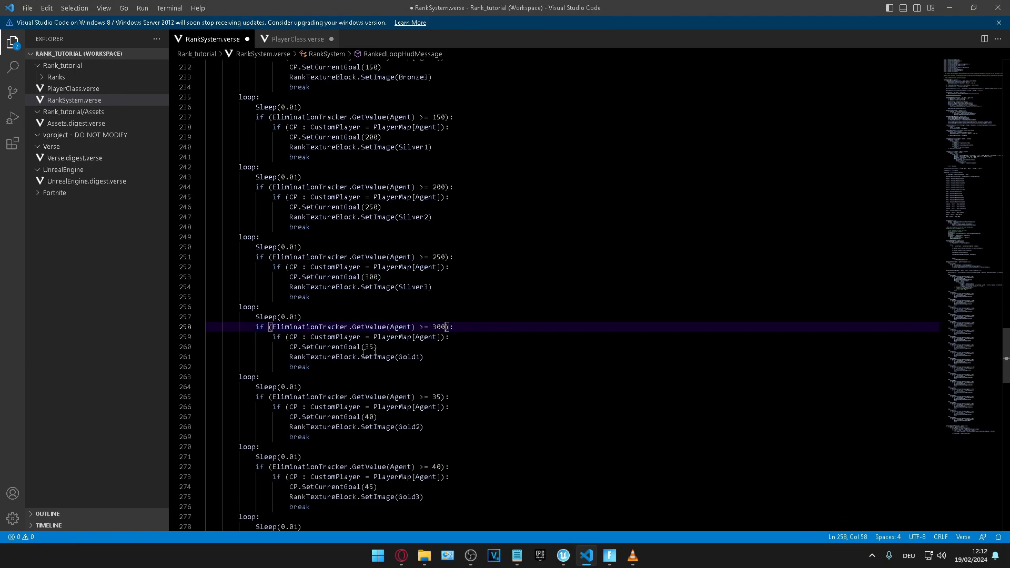
pyautogui.click(375, 346)
pyautogui.write('0')
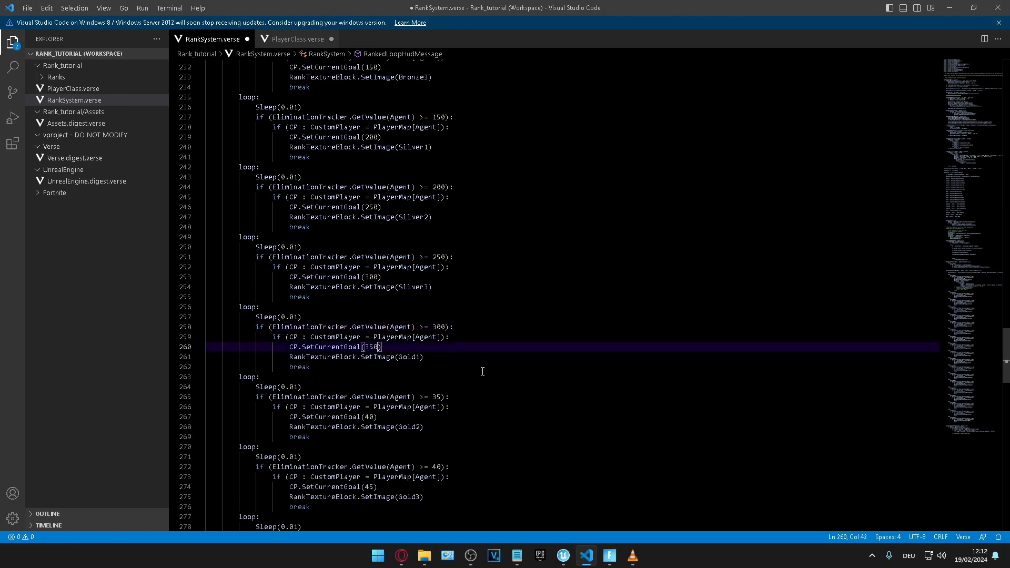
# Set the Gold2 loop's elimination threshold to 350
pyautogui.scroll(-2, 445, 366)
pyautogui.click(442, 370)
pyautogui.write('0')
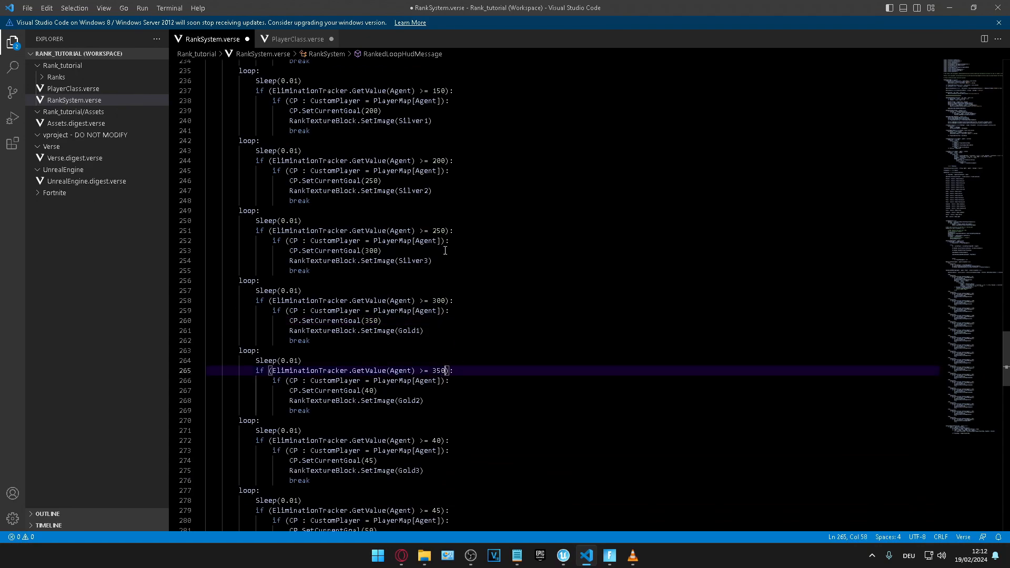
# Switch to Fortnite, start the game to check the rank display, end the game, and return to Visual Studio Code
pyautogui.click(609, 555)
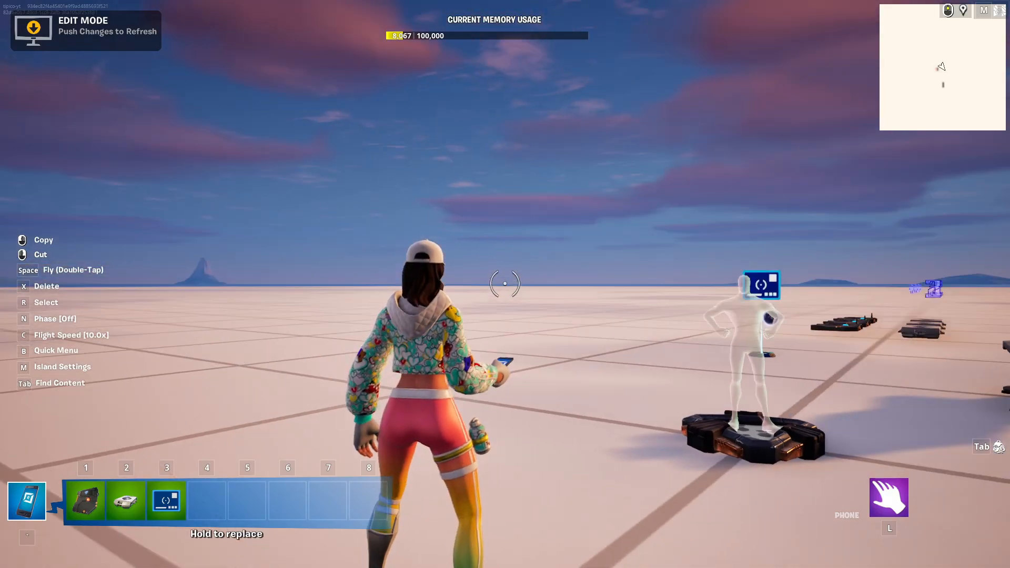
pyautogui.press('Escape')
pyautogui.click(863, 308)
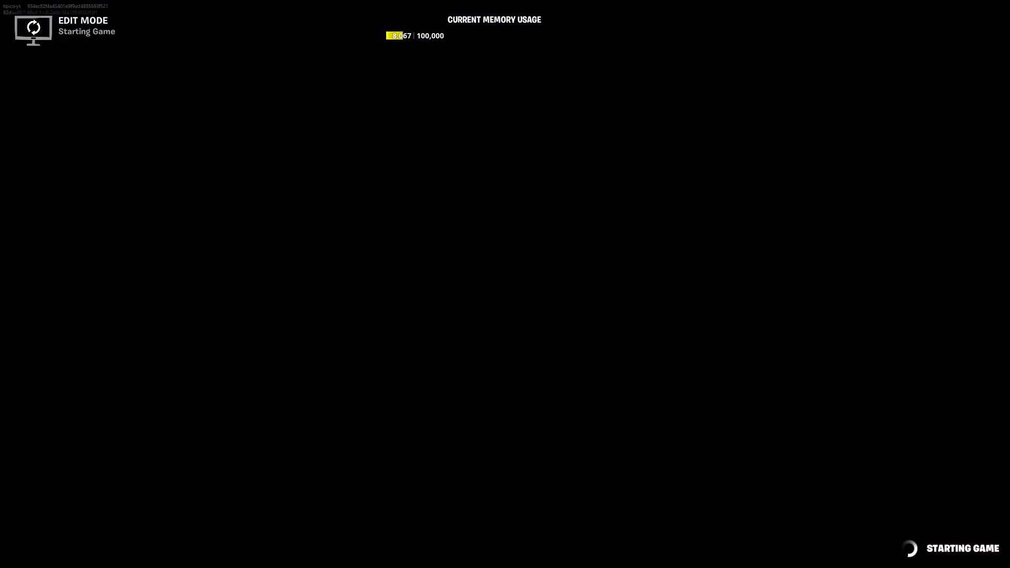
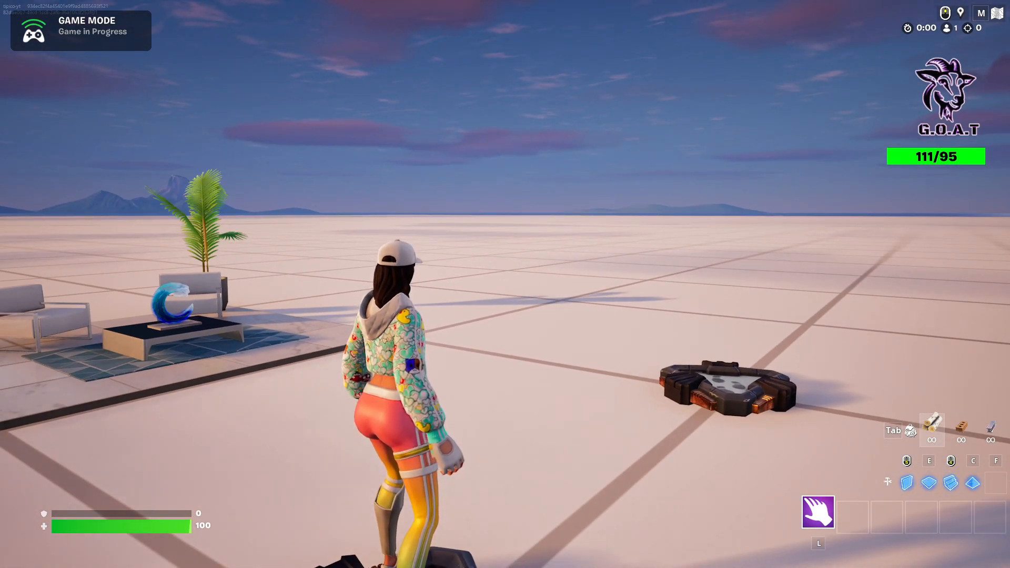
pyautogui.press('Escape')
pyautogui.click(841, 286)
pyautogui.press('super')
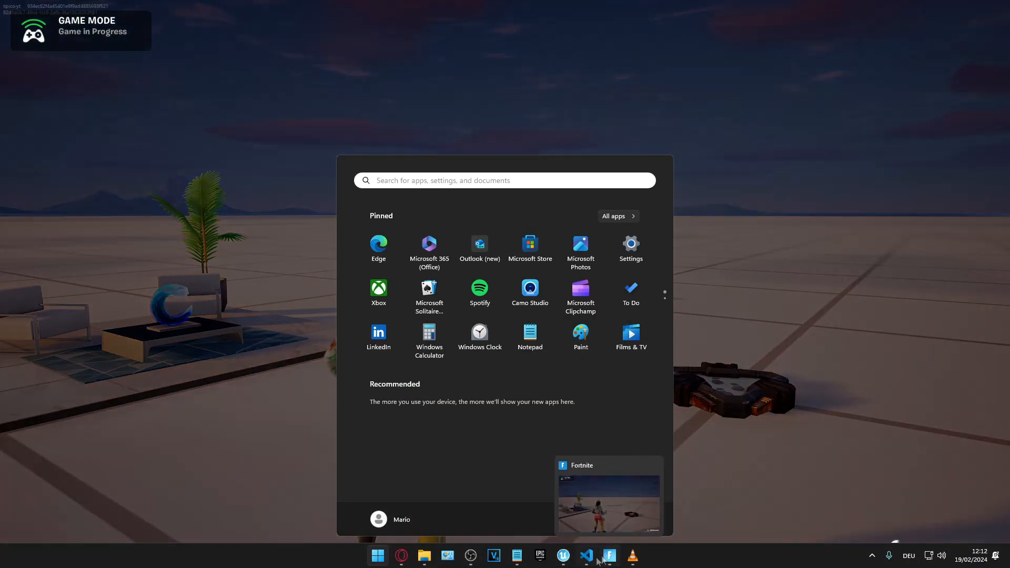
pyautogui.click(563, 556)
pyautogui.click(586, 556)
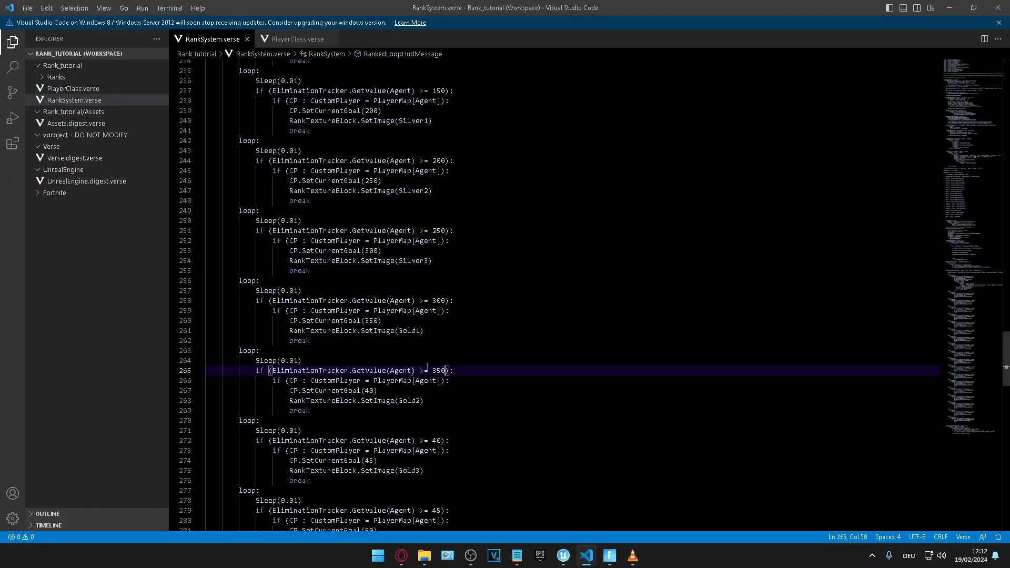
# Set the Gold2 loop's SetCurrentGoal value to 400, and the Gold3 loop's elimination threshold to 400 and goal to 450
pyautogui.click(374, 390)
pyautogui.write('0')
pyautogui.click(445, 441)
pyautogui.write('0')
pyautogui.click(375, 460)
pyautogui.write('0')
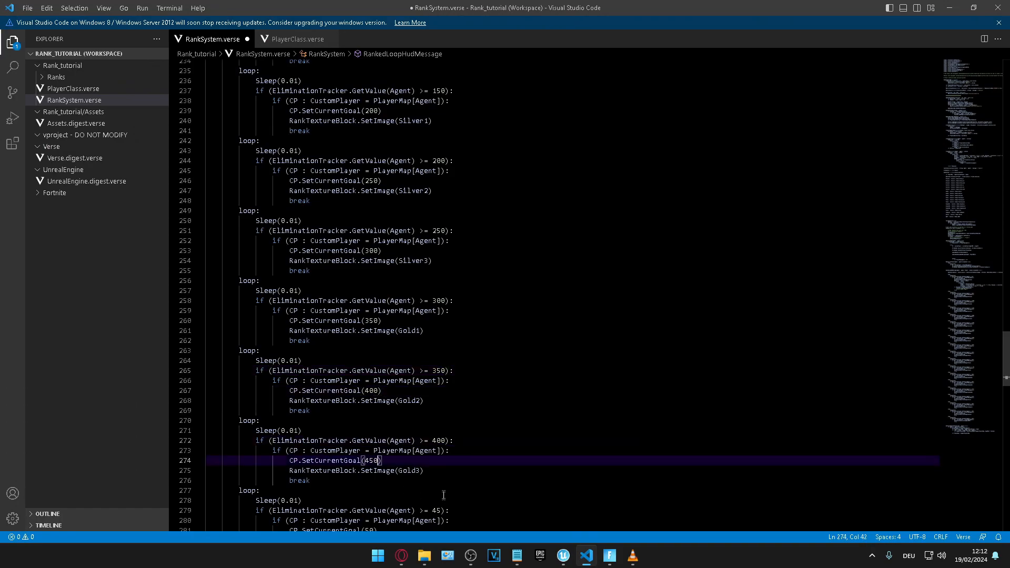
# Set the Plat1 loop's elimination threshold to 450 and its SetCurrentGoal value to 500
pyautogui.scroll(-3, 444, 494)
pyautogui.click(446, 431)
pyautogui.write('0):')
pyautogui.click(375, 452)
pyautogui.write('0')
# Set the Plat2 loop's elimination threshold to 500 and its SetCurrentGoal value to 550
pyautogui.click(445, 502)
pyautogui.write('0')
pyautogui.scroll(-5, 445, 502)
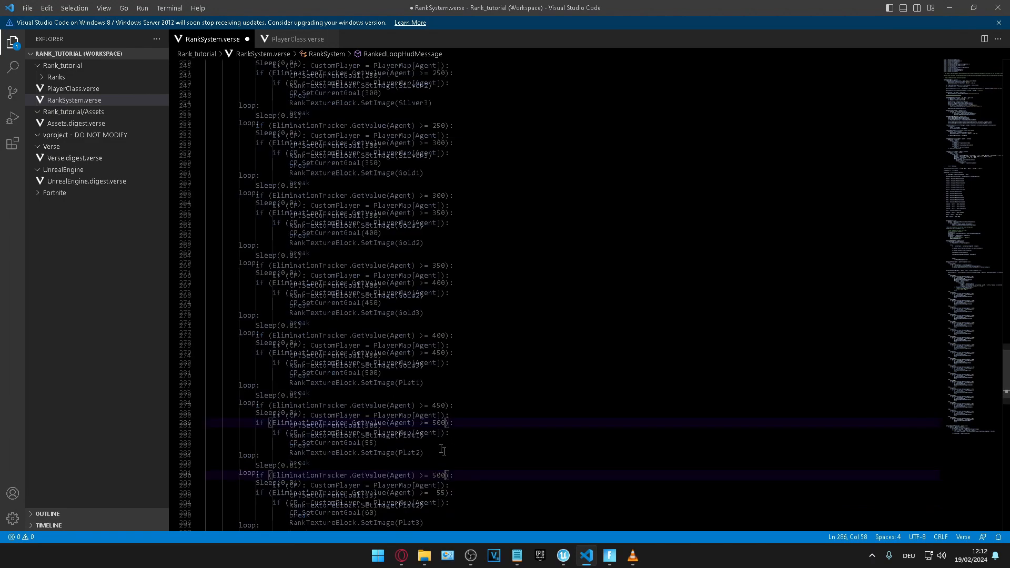
pyautogui.click(374, 363)
pyautogui.write('0')
# Set the Plat3 loop's elimination threshold to 550 and its SetCurrentGoal value to 600
pyautogui.click(445, 414)
pyautogui.write('0')
pyautogui.click(377, 434)
pyautogui.write('0')
# Set the Diamond1 loop's elimination threshold to 600 and its SetCurrentGoal value to 650
pyautogui.click(442, 483)
pyautogui.write('0')
pyautogui.scroll(-10, 442, 484)
pyautogui.click(374, 188)
pyautogui.write('0')
# Set the Diamond2 loop's elimination threshold to 650 and its SetCurrentGoal value to 700
pyautogui.click(442, 238)
pyautogui.write('0')
pyautogui.click(374, 257)
pyautogui.write('0')
pyautogui.press('BackSpace')
# Set the Diamond3 loop's elimination threshold to 700 and its SetCurrentGoal value to 750
pyautogui.click(441, 308)
pyautogui.write('0')
pyautogui.click(373, 327)
pyautogui.write('0')
# Set the Elite loop's elimination threshold to 750 and its SetCurrentGoal value to 800
pyautogui.click(441, 378)
pyautogui.write('0')
pyautogui.click(374, 398)
pyautogui.write('0')
# Set the Champion loop's elimination threshold to 800 and its SetCurrentGoal value to 900
pyautogui.click(448, 448)
pyautogui.write('0')
pyautogui.scroll(-6, 447, 448)
pyautogui.click(376, 284)
pyautogui.write('0')
# Set the Unreal loop's threshold to 900 and goal to 950 and the GOAT loop's threshold to 950, and save RankSystem.verse
pyautogui.click(377, 354)
pyautogui.write('0')
pyautogui.click(441, 404)
pyautogui.write('0')
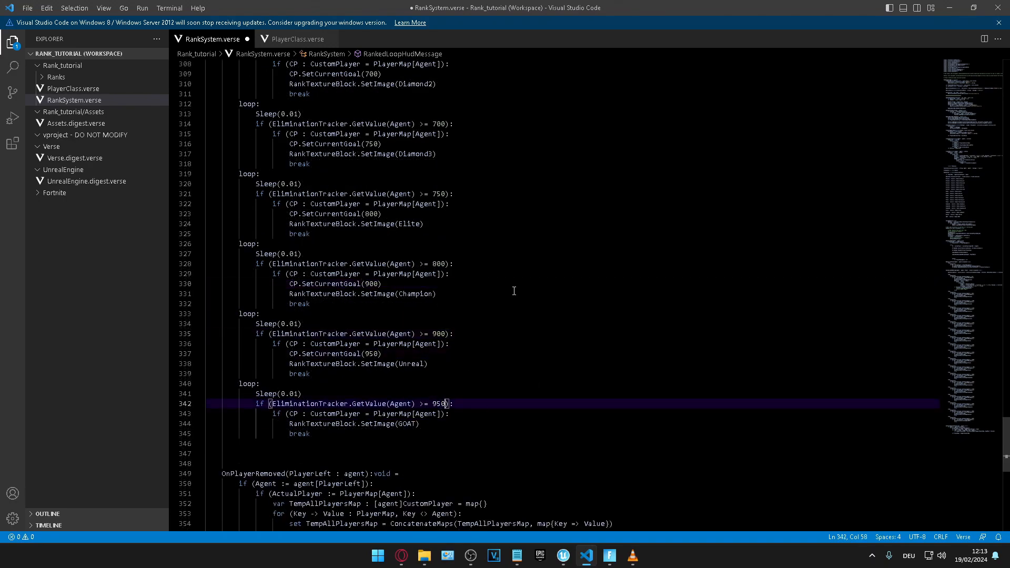
pyautogui.click(27, 8)
pyautogui.click(57, 178)
# Review the edited rank loops, examine the Bronze3 loop's conditions and image line, and save the file again
pyautogui.scroll(10, 529, 235)
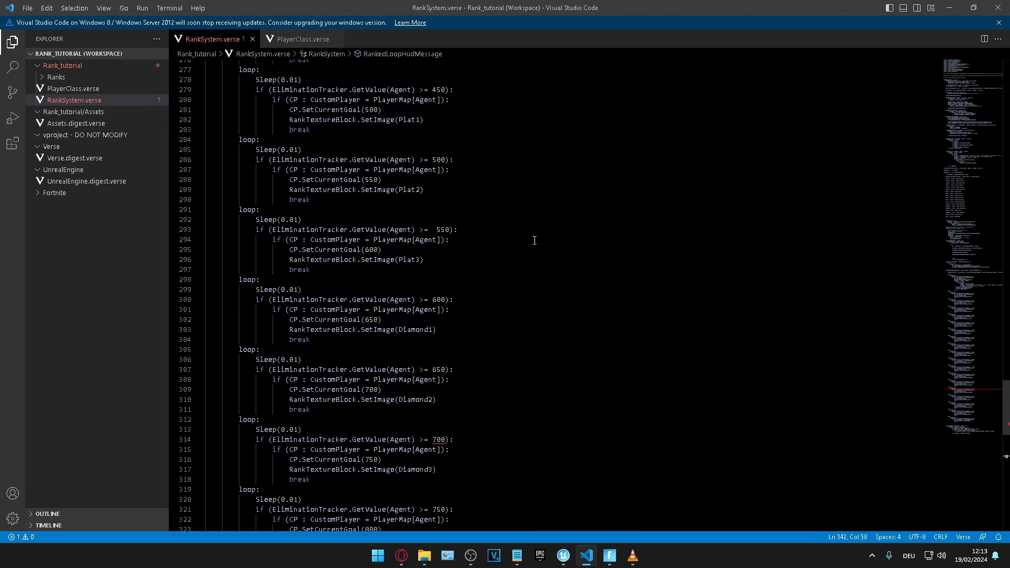
pyautogui.scroll(5, 526, 277)
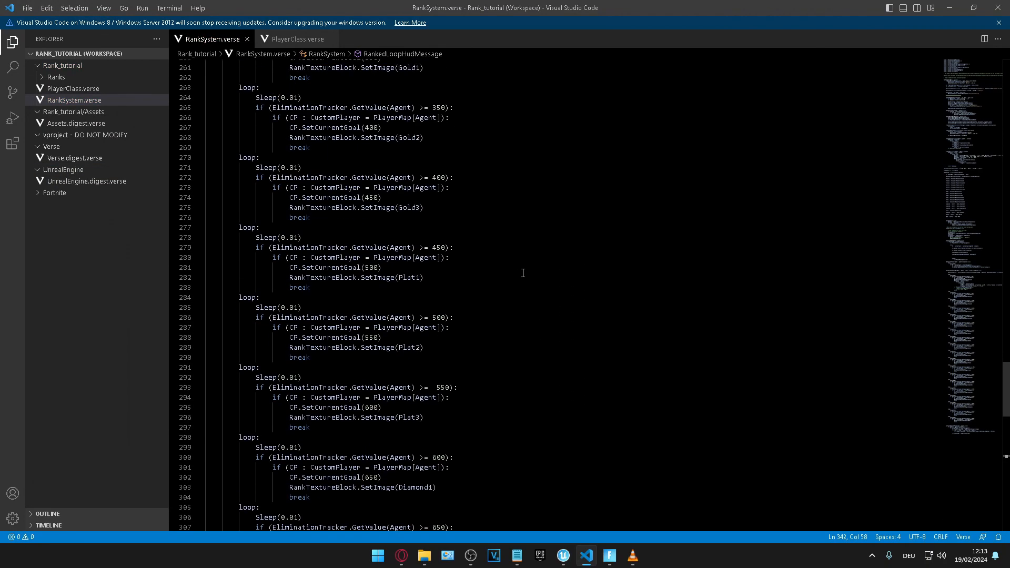
pyautogui.scroll(12, 518, 273)
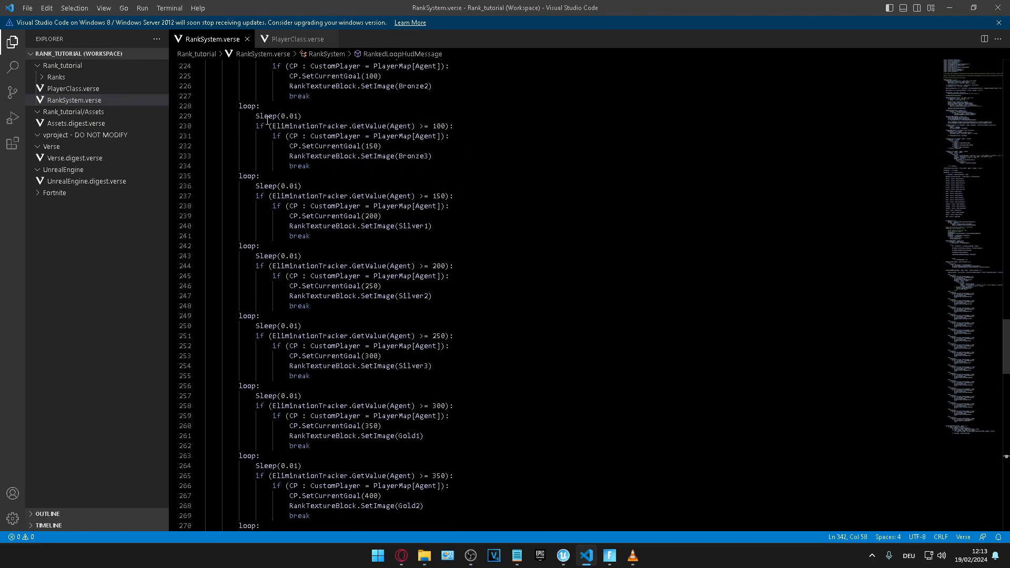
pyautogui.moveTo(256, 125); pyautogui.dragTo(451, 139)
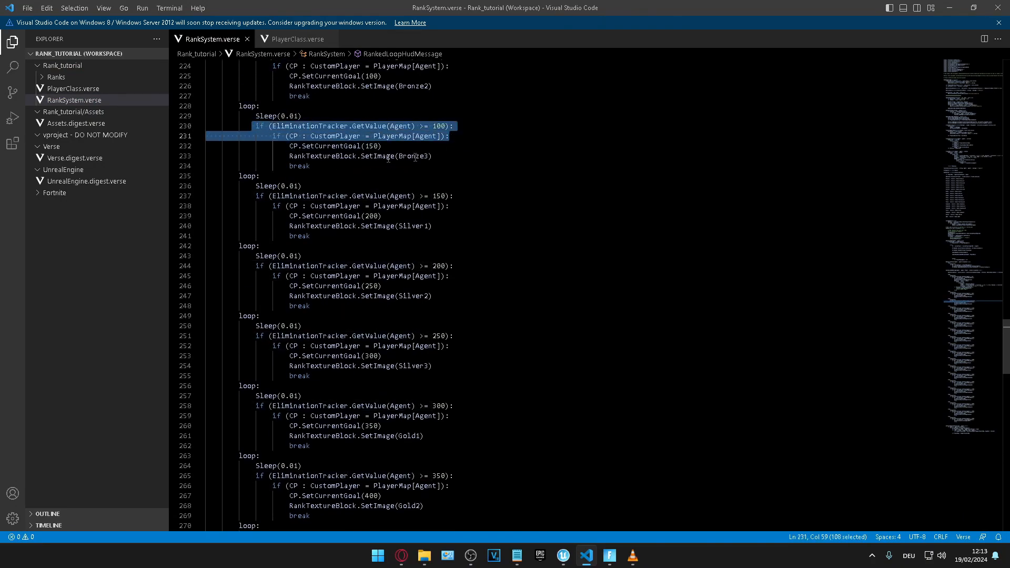
pyautogui.moveTo(290, 157); pyautogui.dragTo(429, 159)
pyautogui.click(483, 165)
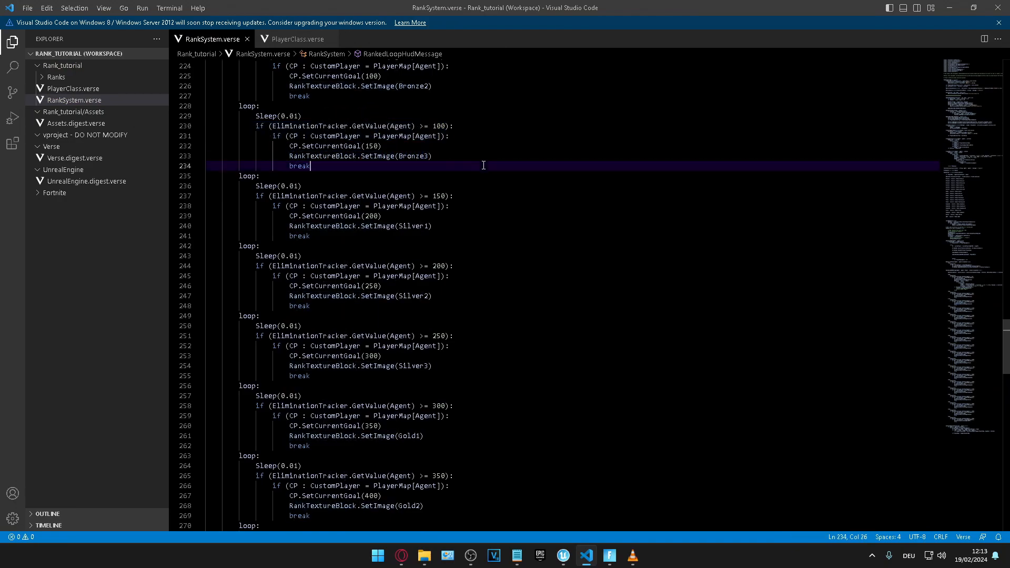
pyautogui.click(28, 8)
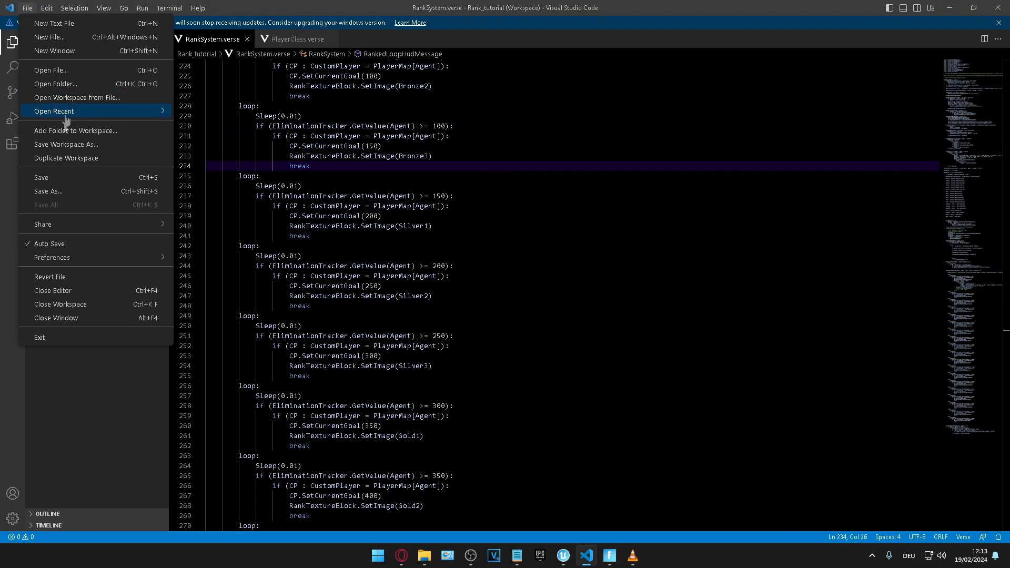
pyautogui.click(50, 180)
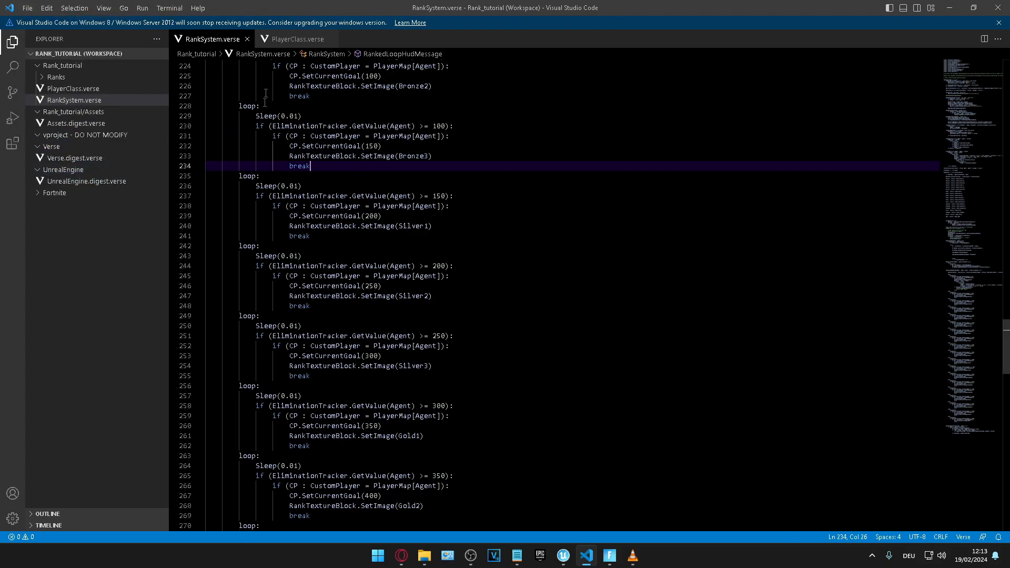
# Compare the Bronze3 and Silver1 loops' thresholds, current goals and rank images
pyautogui.scroll(-1, 265, 94)
pyautogui.moveTo(206, 80); pyautogui.dragTo(457, 179)
pyautogui.click(550, 186)
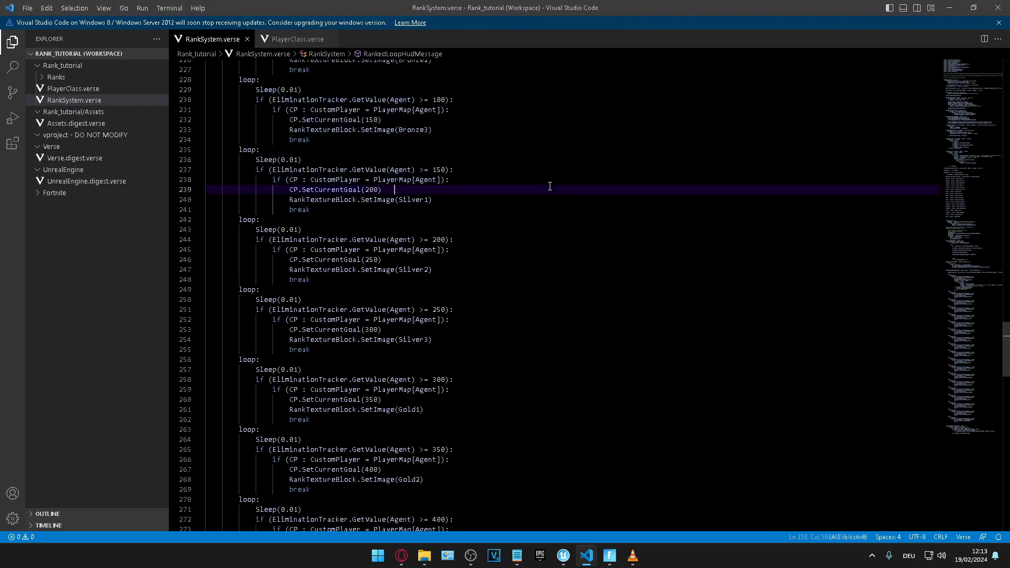
pyautogui.tripleClick(325, 191)
pyautogui.click(419, 199)
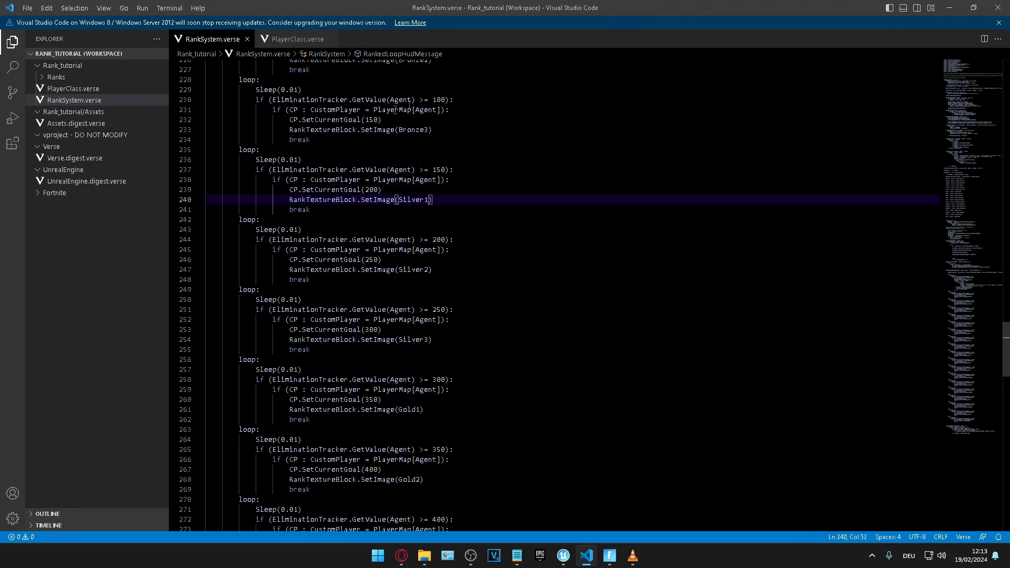
pyautogui.moveTo(352, 130); pyautogui.dragTo(423, 130)
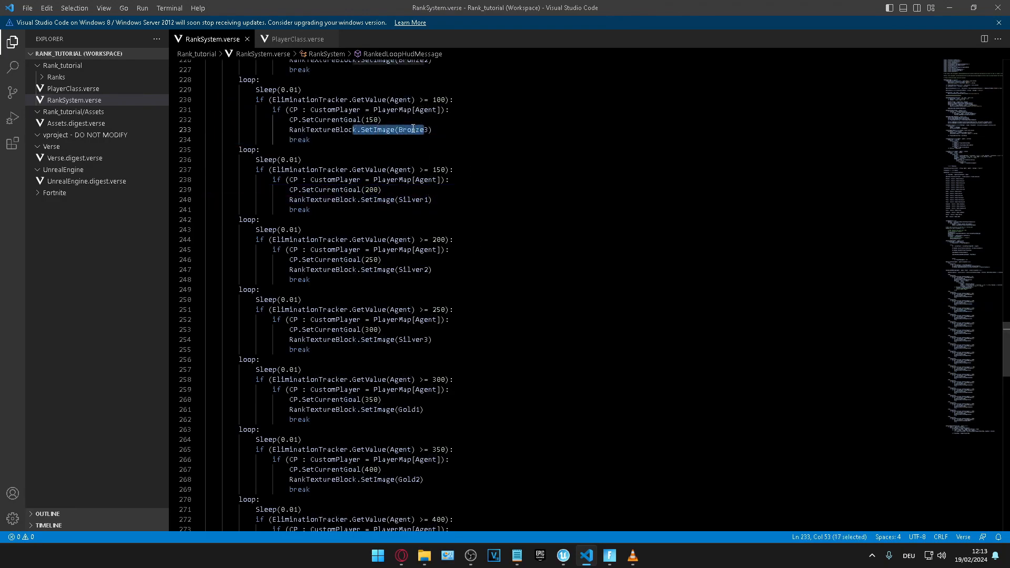
pyautogui.click(413, 130)
pyautogui.doubleClick(413, 129)
pyautogui.click(500, 138)
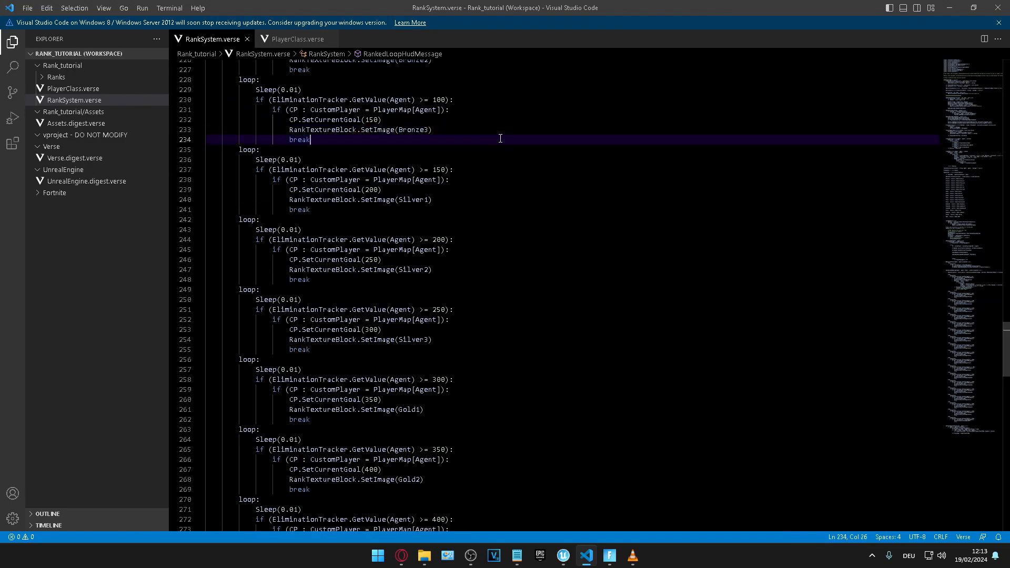
# Save RankSystem.verse, switch to Unreal Editor, save all project files and push the Verse changes to the live session
pyautogui.click(27, 8)
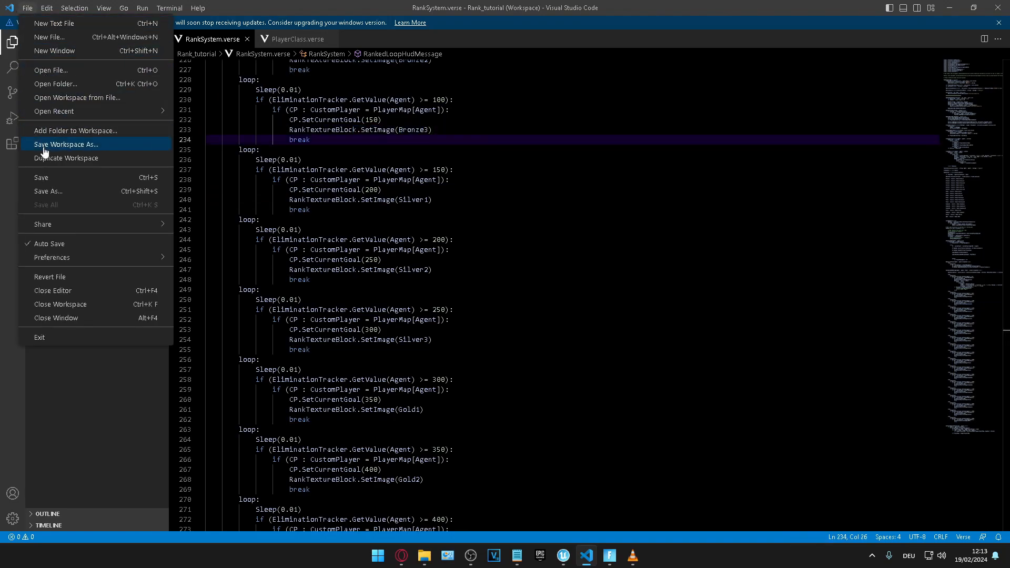
pyautogui.click(39, 181)
pyautogui.click(950, 7)
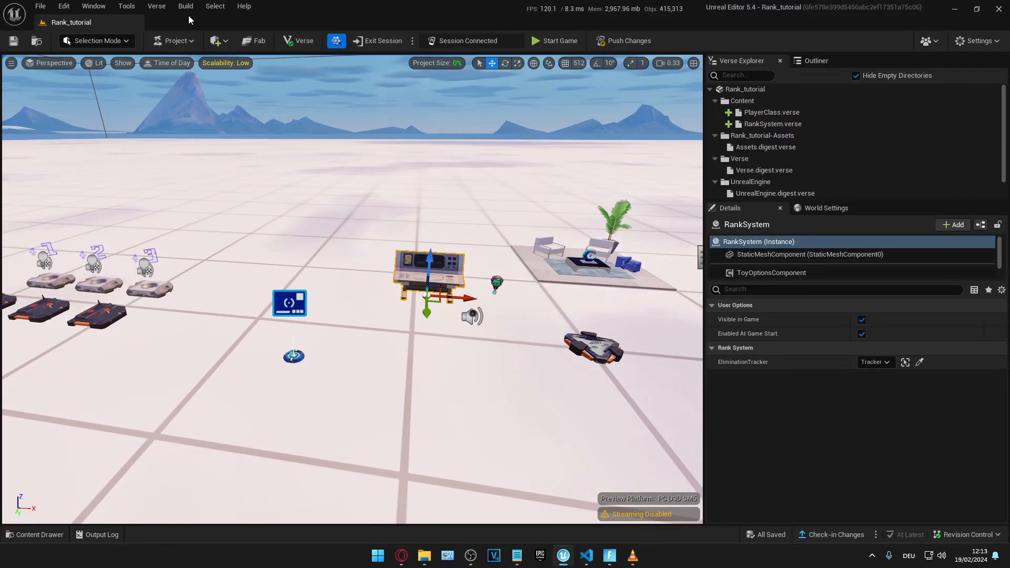
pyautogui.click(64, 6)
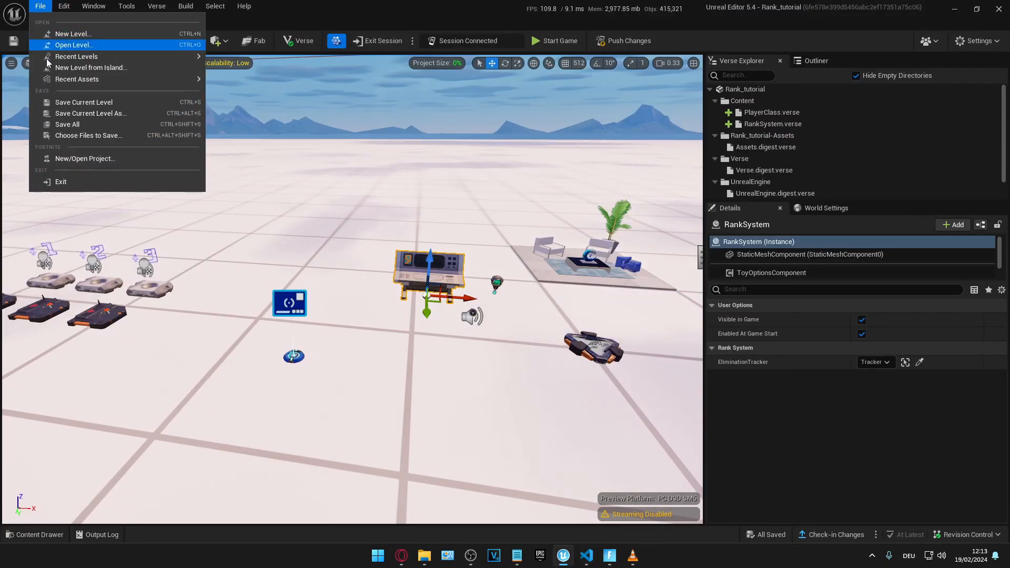
pyautogui.click(74, 125)
pyautogui.click(165, 9)
pyautogui.click(202, 36)
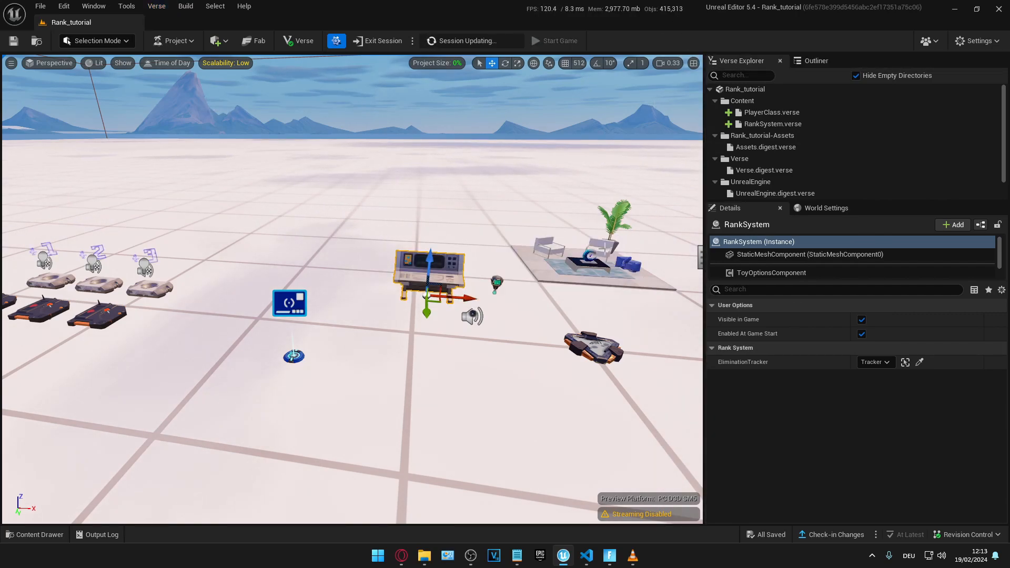
# Switch to Fortnite and start the game with the updated rank thresholds
pyautogui.click(610, 556)
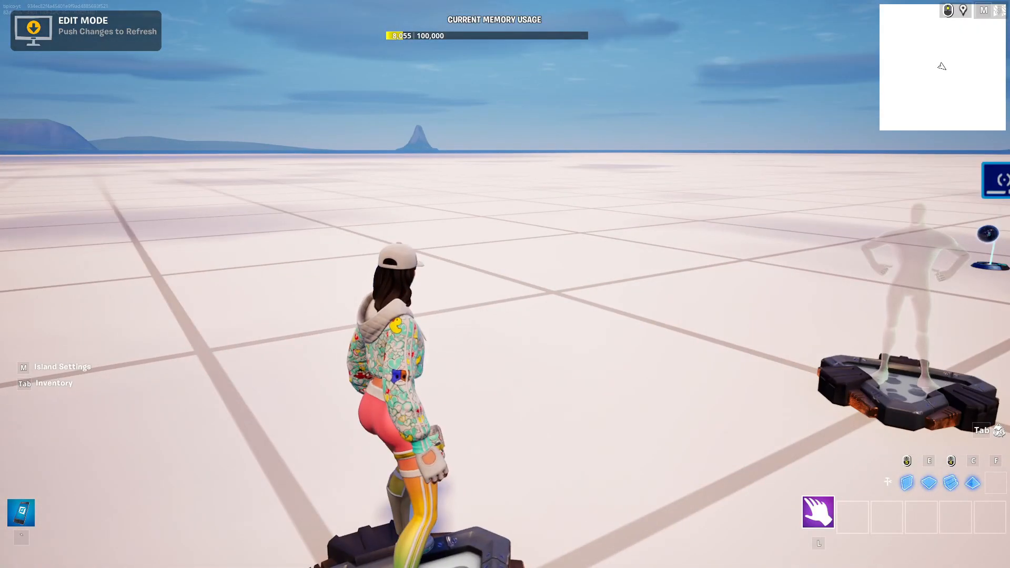
pyautogui.press('Escape')
pyautogui.click(852, 322)
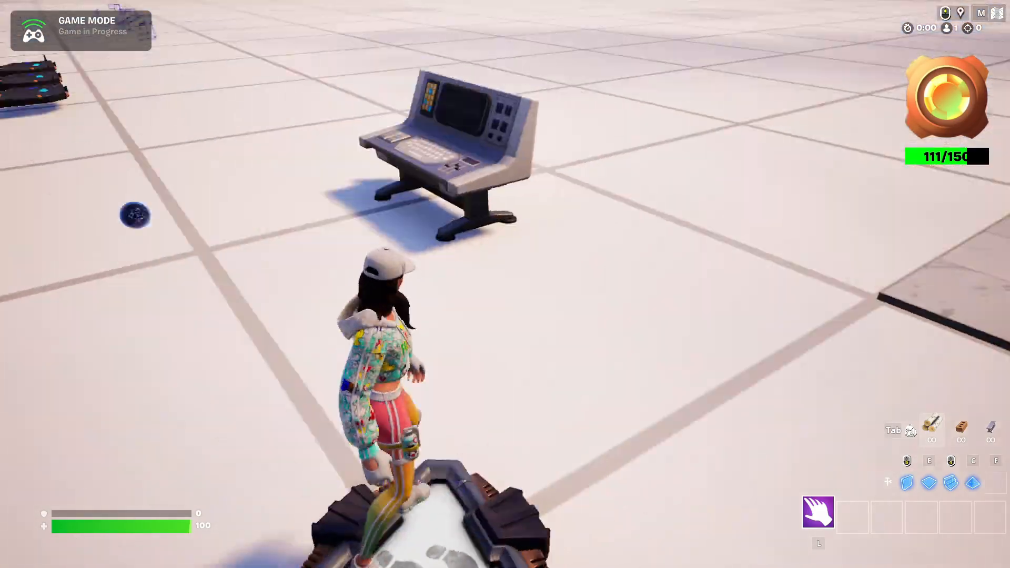
# Run to the numbered trigger pads and jump on the #3 pad repeatedly until the elimination count reaches 150, testing the Silver1 rank-up
pyautogui.press('w')
pyautogui.hotkey('shift', 'w')
pyautogui.press('w')
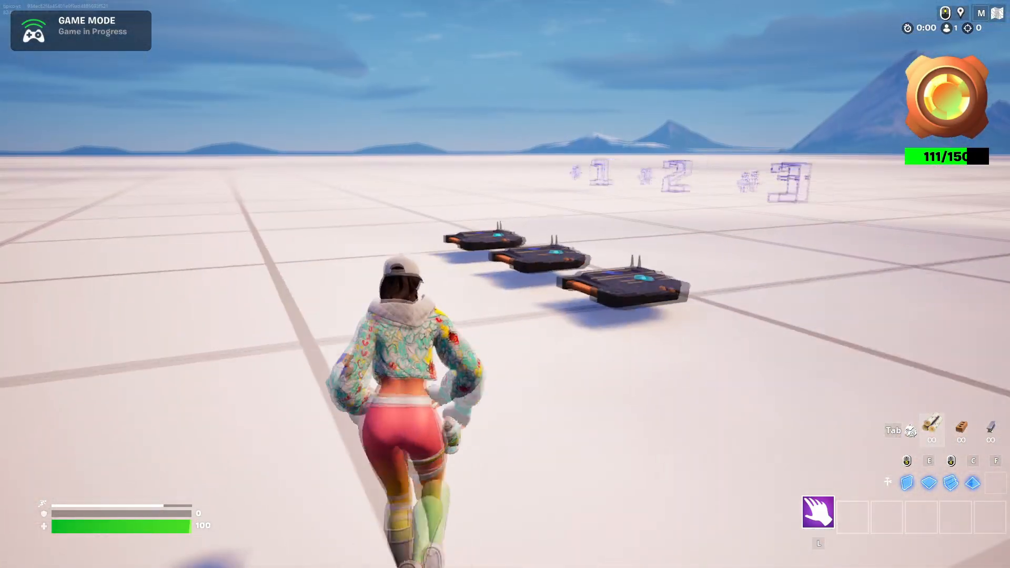
pyautogui.press('w')
pyautogui.press('space')
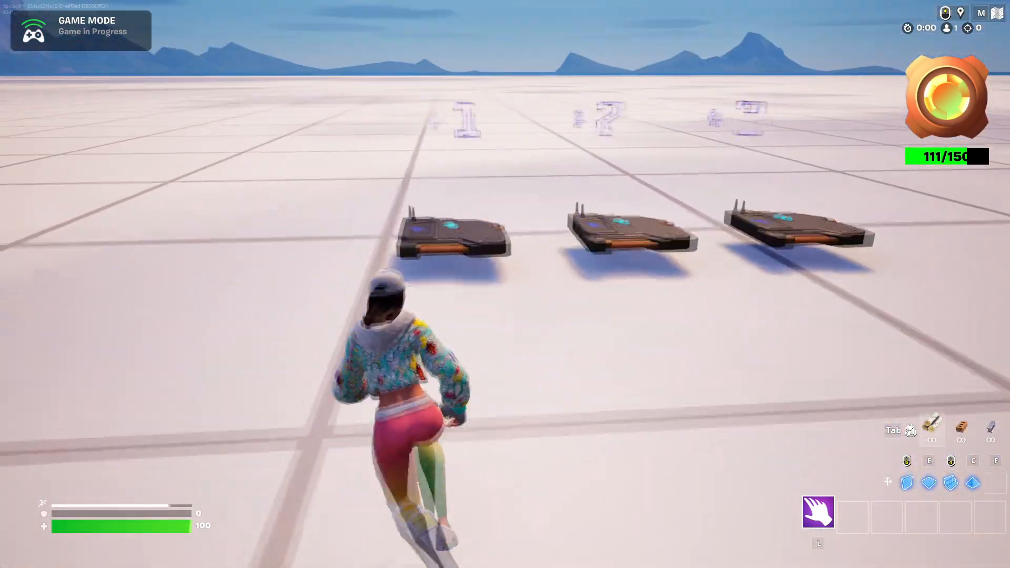
pyautogui.press('w')
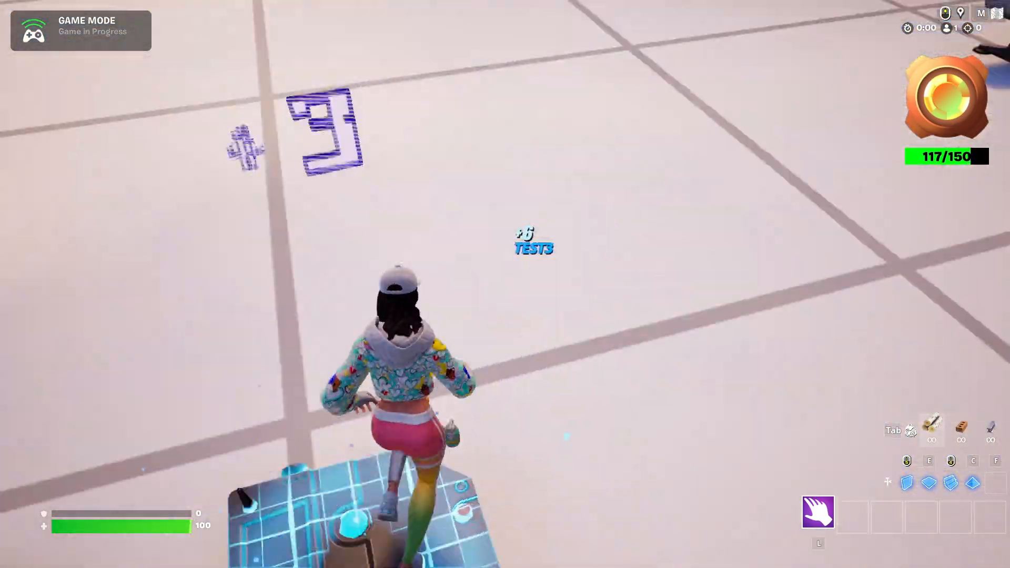
pyautogui.press('space')
pyautogui.press('w')
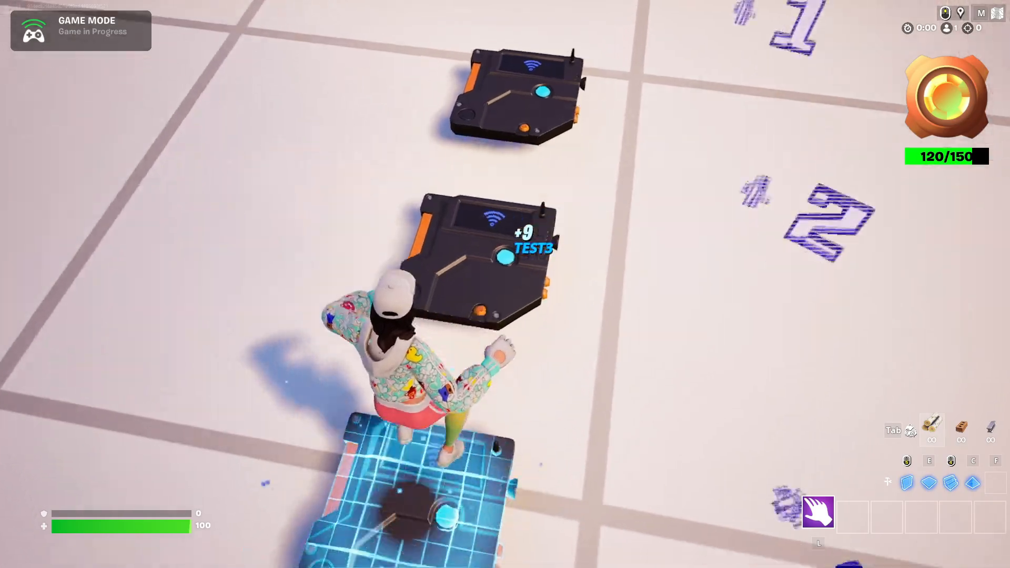
pyautogui.press('w')
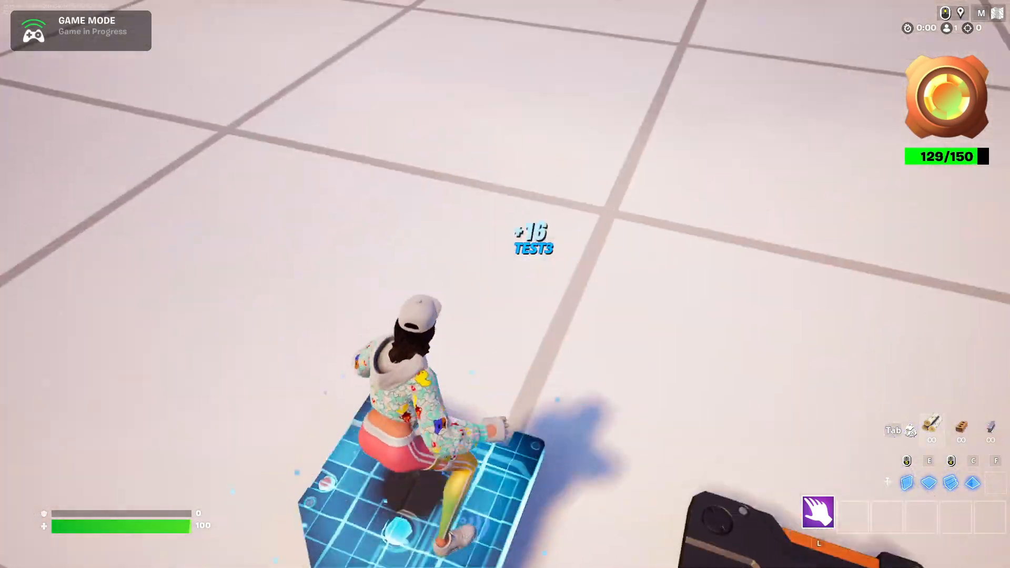
pyautogui.press('w')
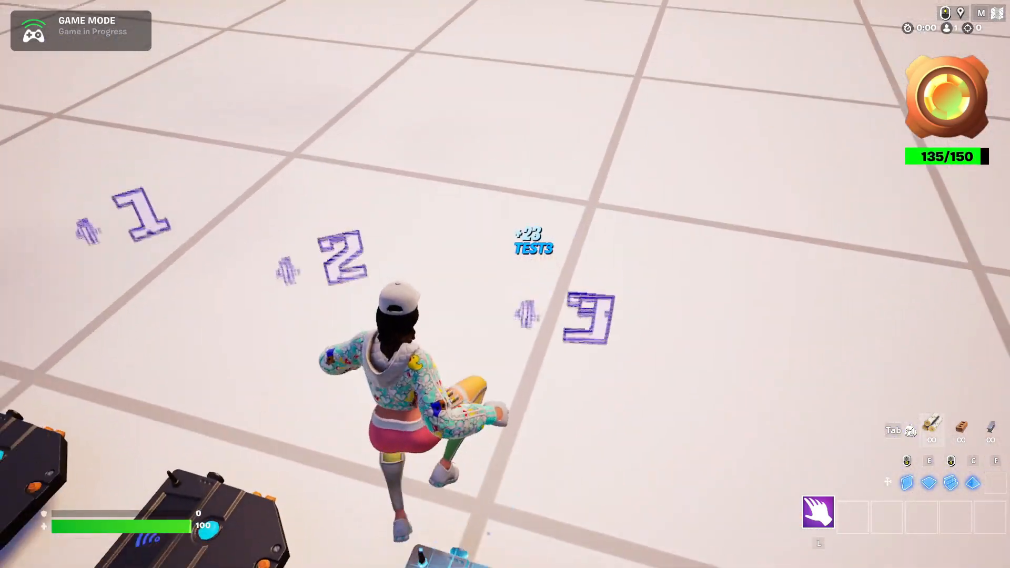
pyautogui.press('w')
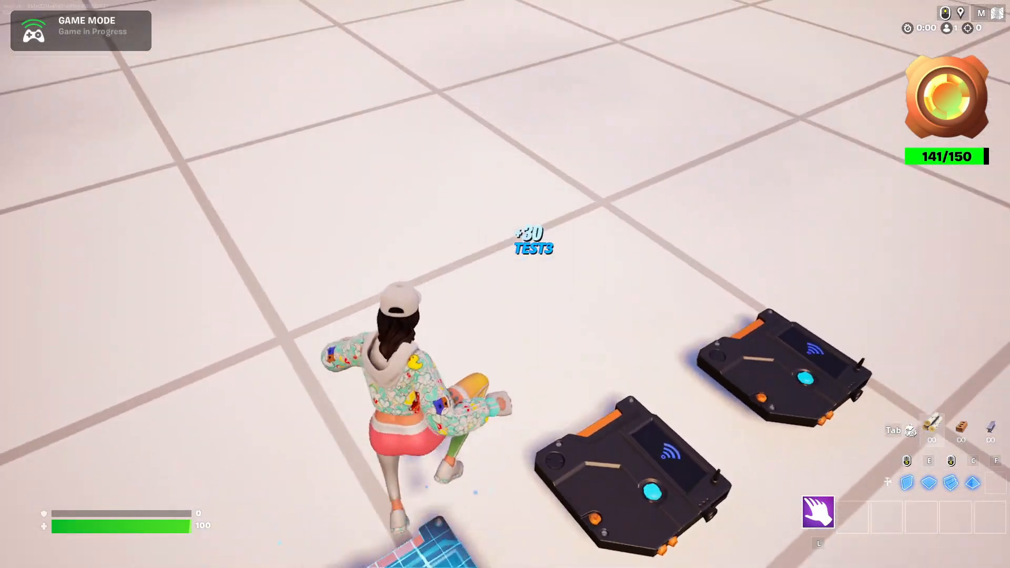
pyautogui.press('w')
pyautogui.press('space')
pyautogui.press('space')
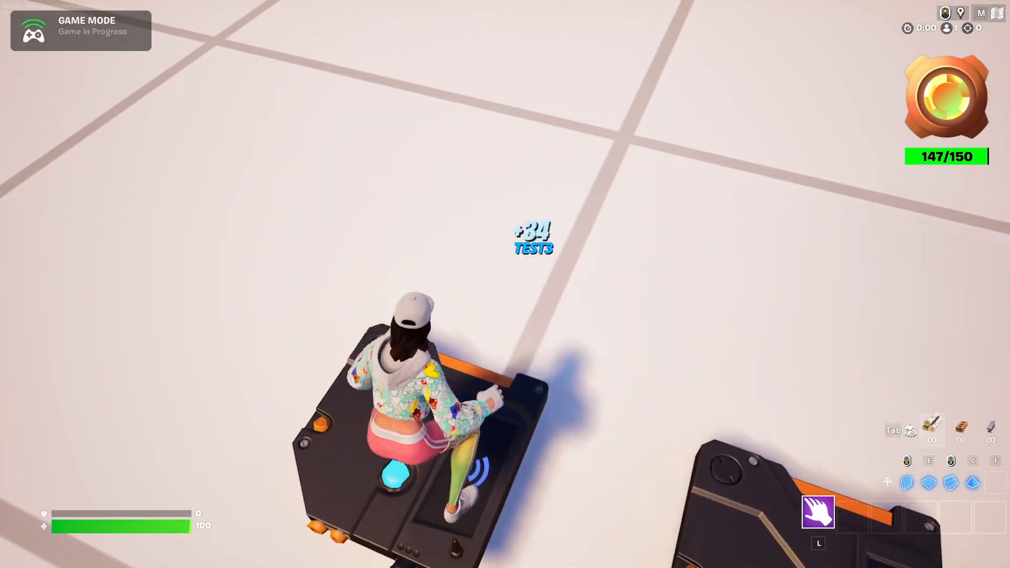
pyautogui.press('w')
pyautogui.press('space')
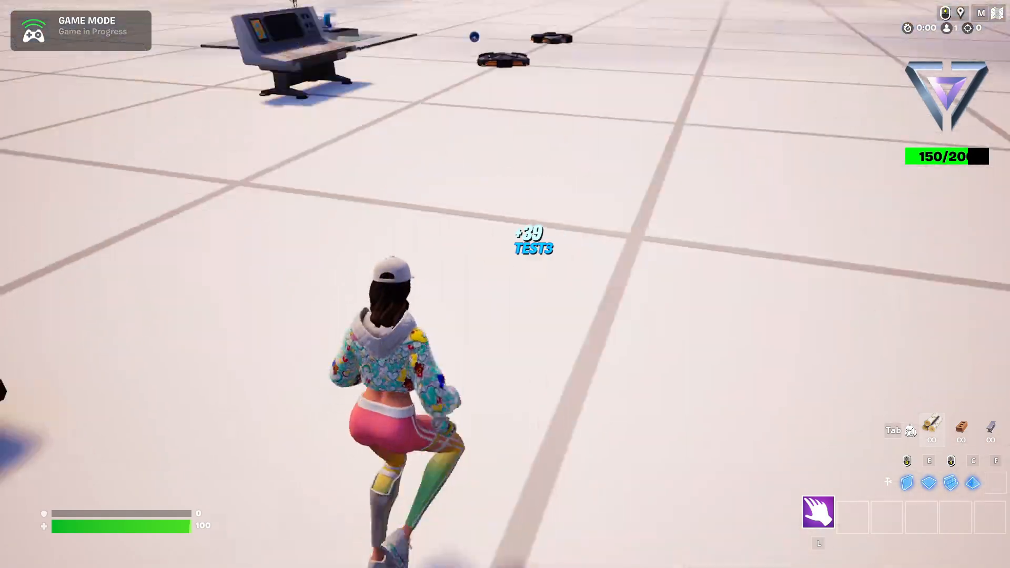
pyautogui.press('w')
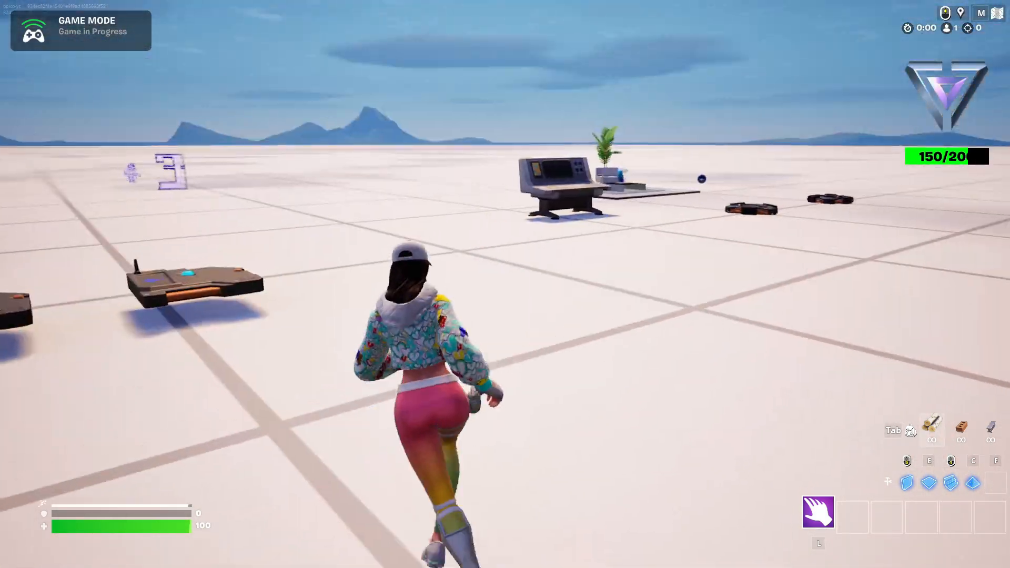
pyautogui.press('w')
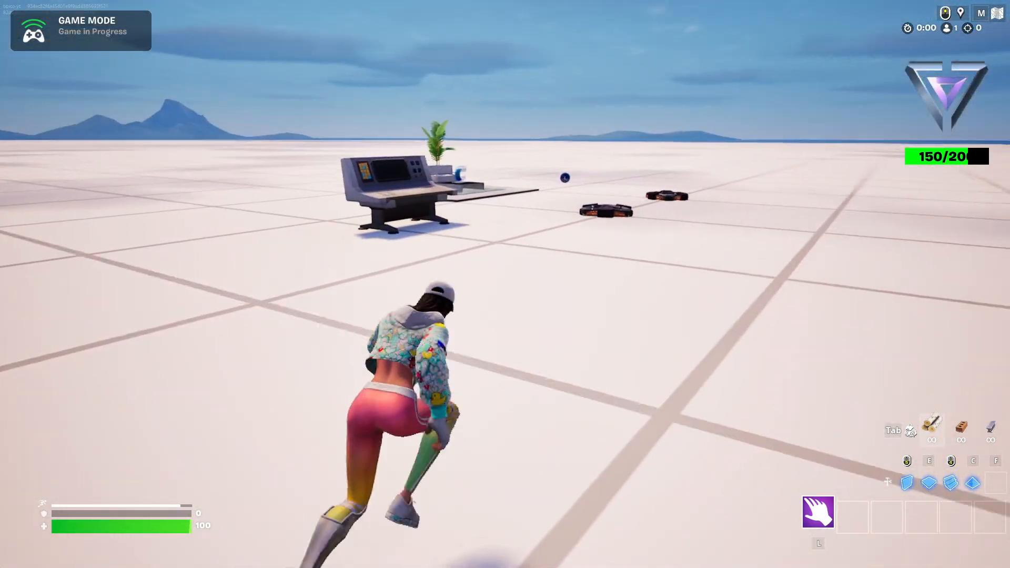
pyautogui.press('w')
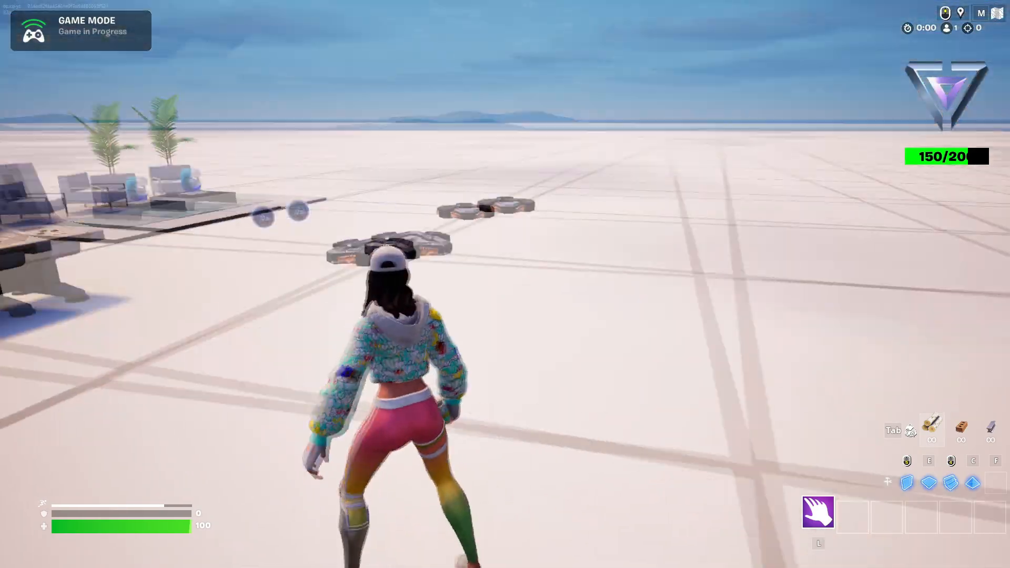
pyautogui.press('w')
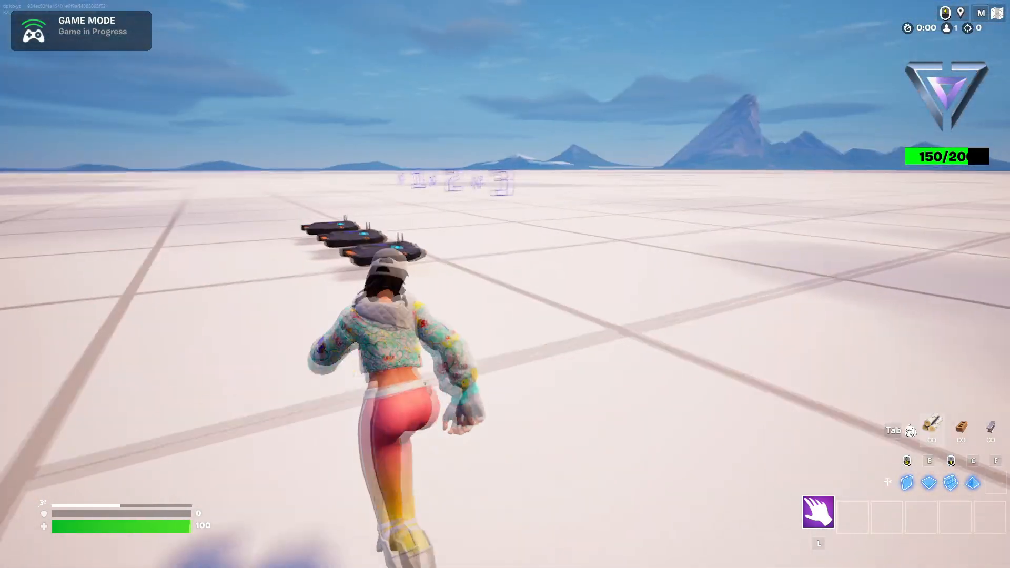
pyautogui.press('w')
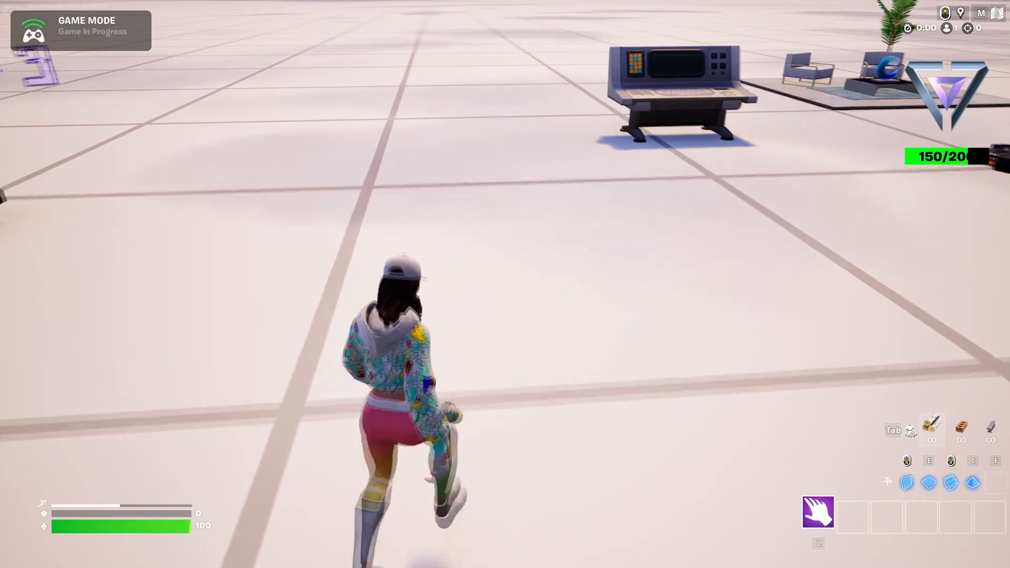
pyautogui.press('w')
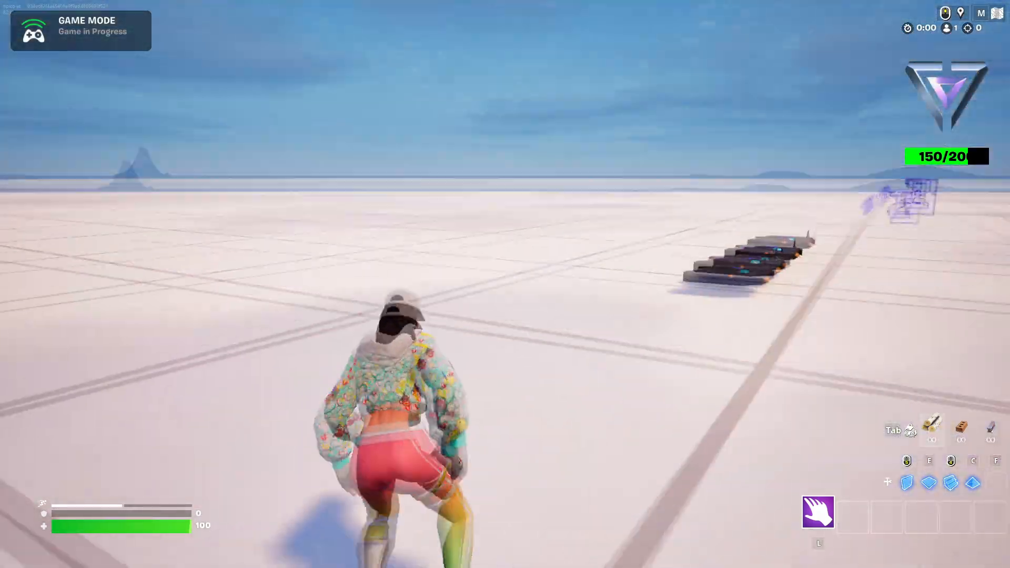
pyautogui.press('w')
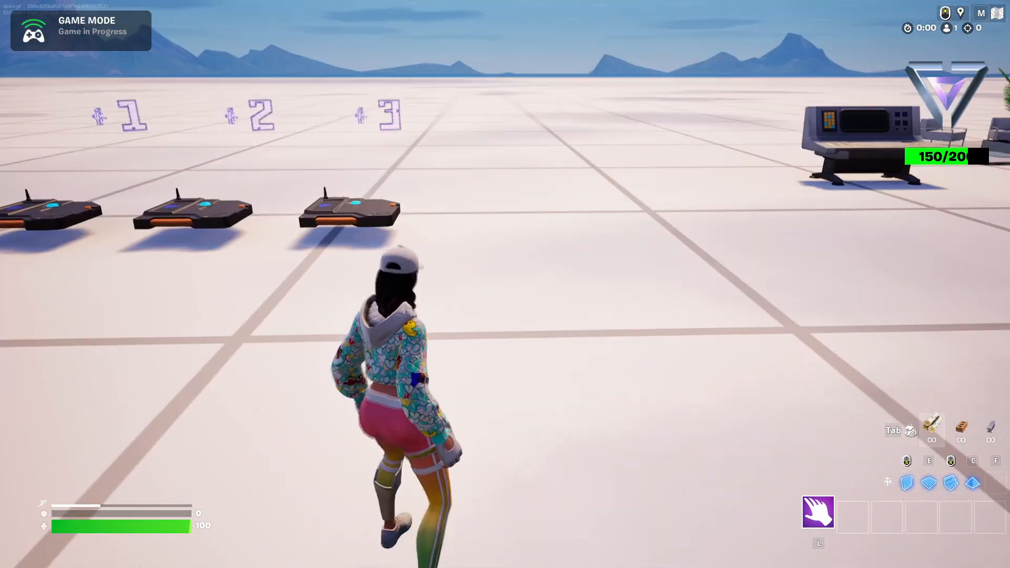
pyautogui.press('w')
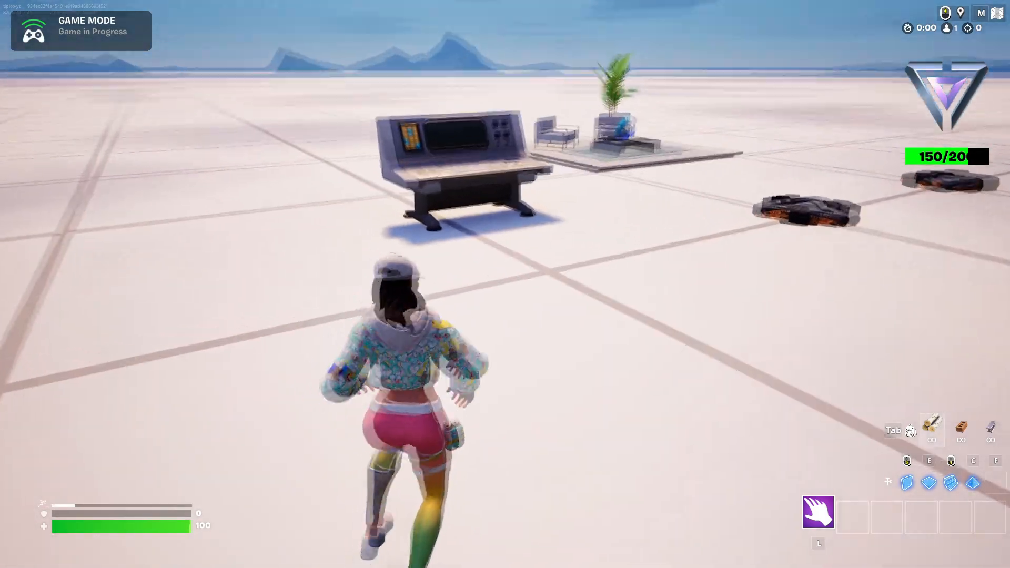
# Run back over the numbered trigger pads to add more eliminations and check the rank progress bar
pyautogui.press('w')
pyautogui.press('w')
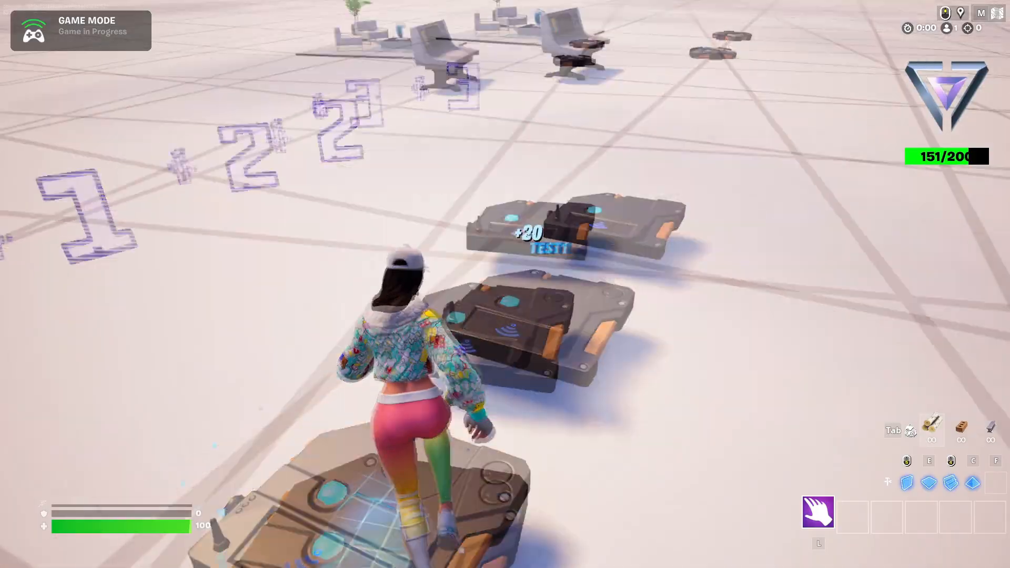
pyautogui.press('w')
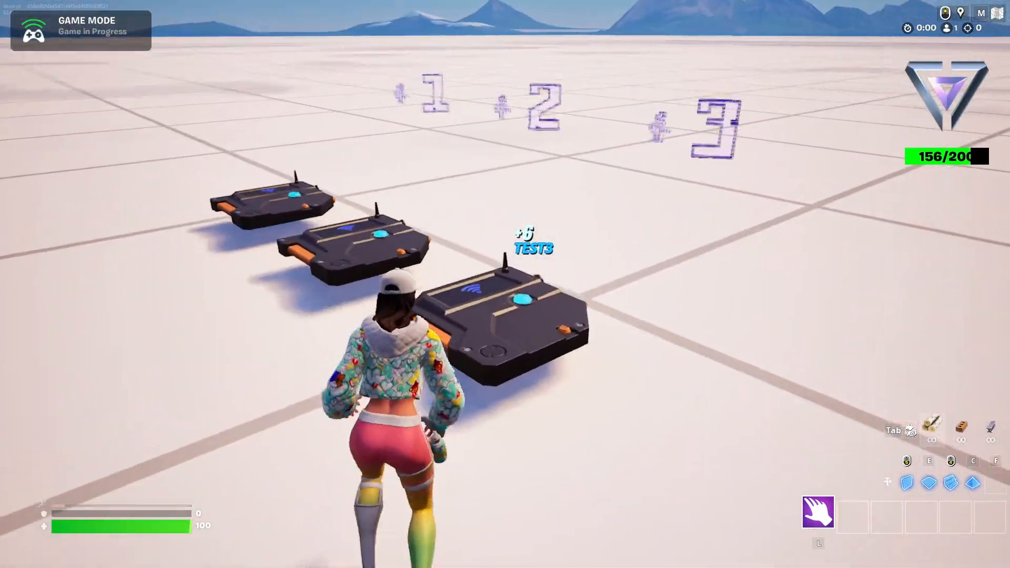
pyautogui.press('w')
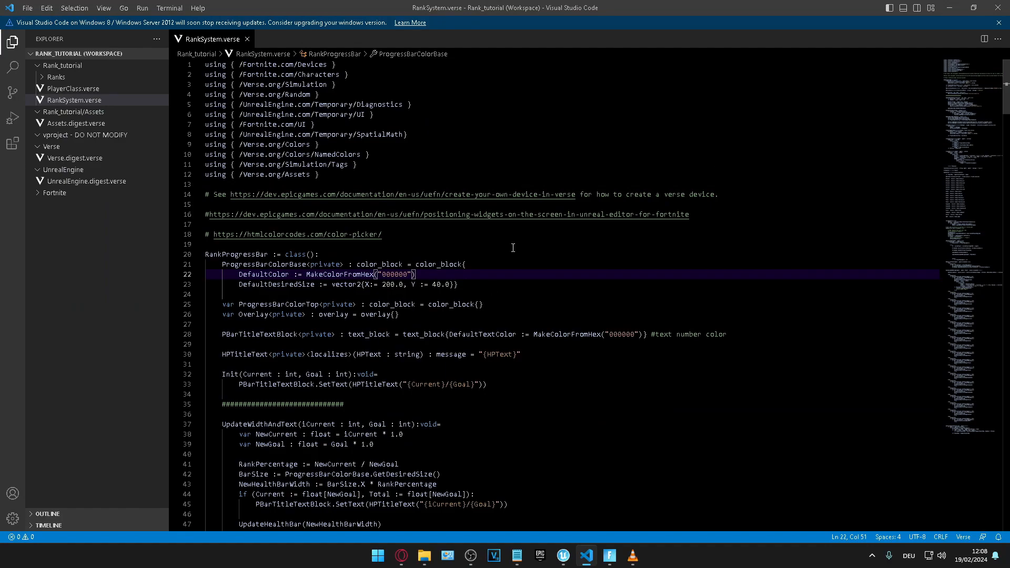
# Switch to Visual Studio Code and review the RankProgressBar class in RankSystem.verse, from its color blocks through the overlay and canvas functions
pyautogui.click(769, 194)
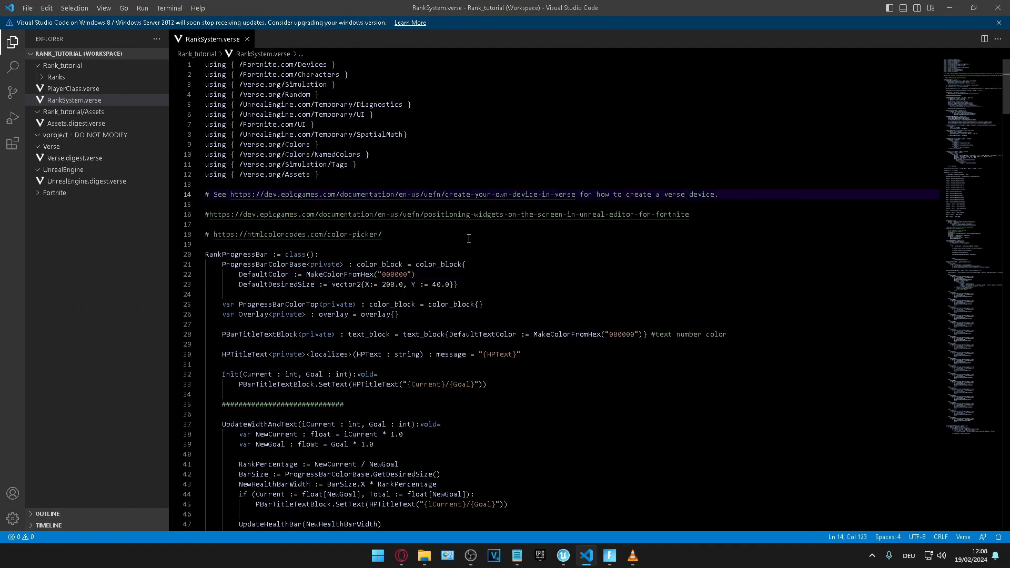
pyautogui.scroll(-2, 754, 262)
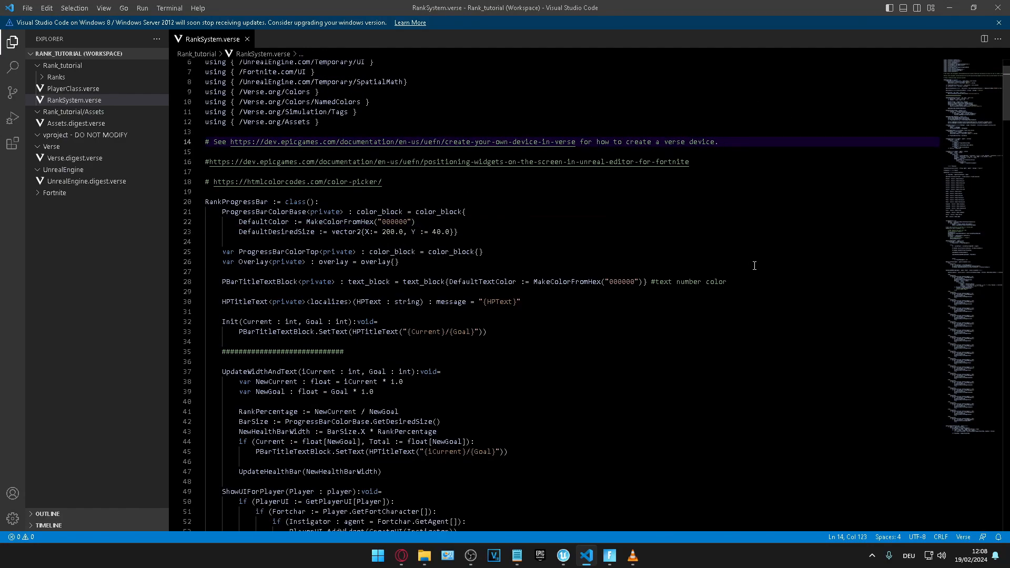
pyautogui.scroll(-1, 754, 266)
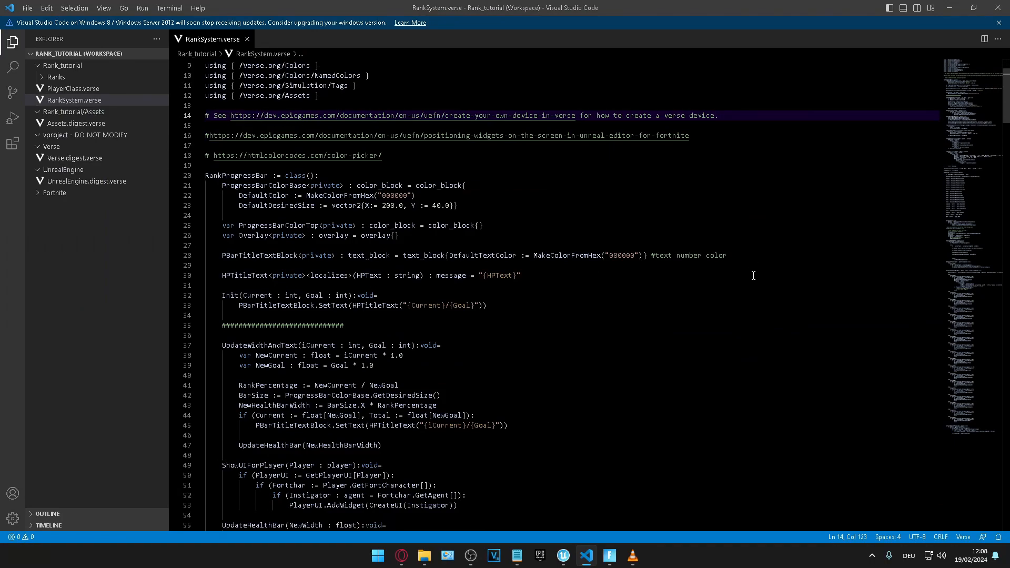
pyautogui.scroll(-4, 759, 288)
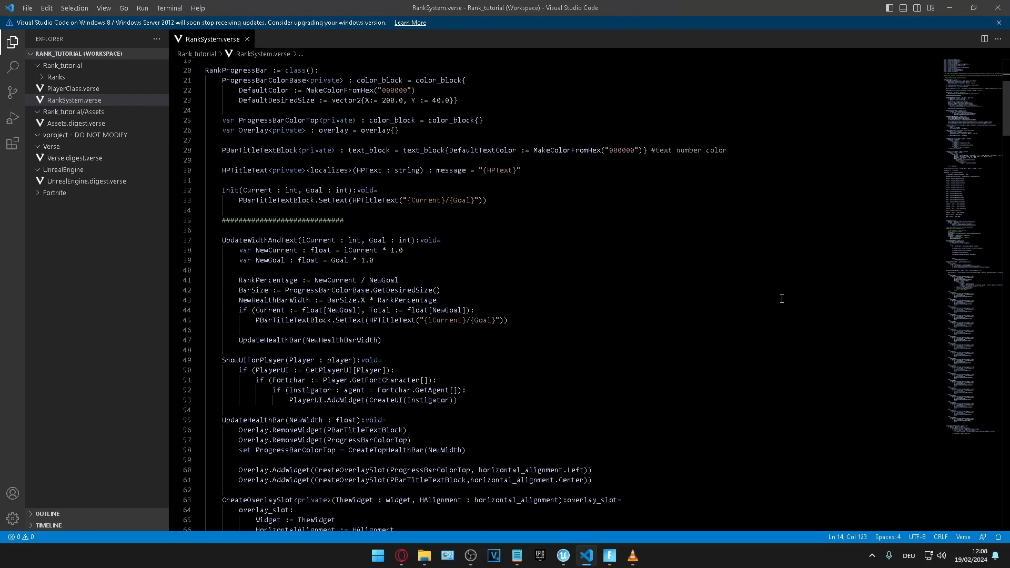
pyautogui.scroll(-1, 781, 300)
pyautogui.scroll(-4, 782, 303)
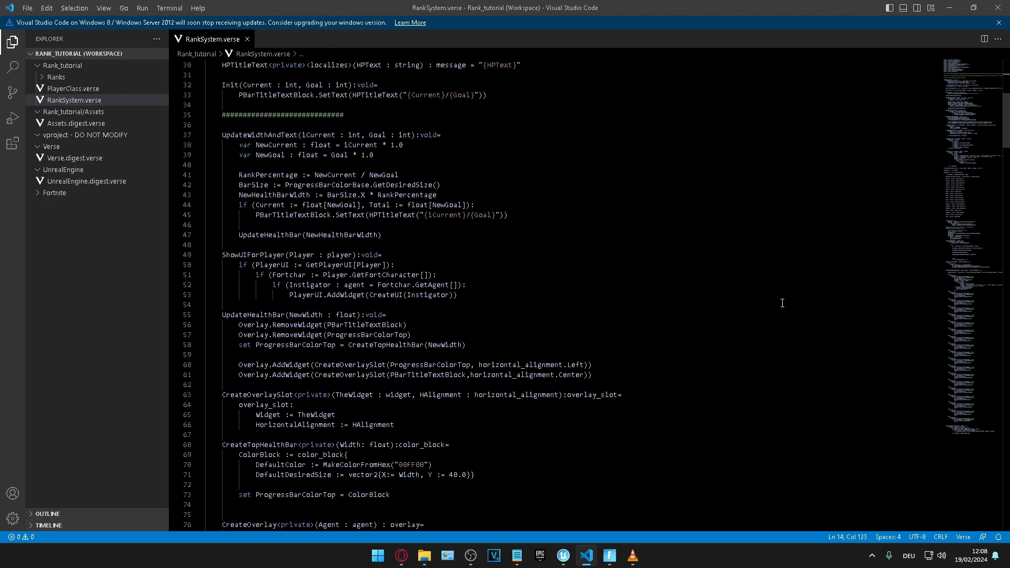
pyautogui.scroll(-2, 782, 303)
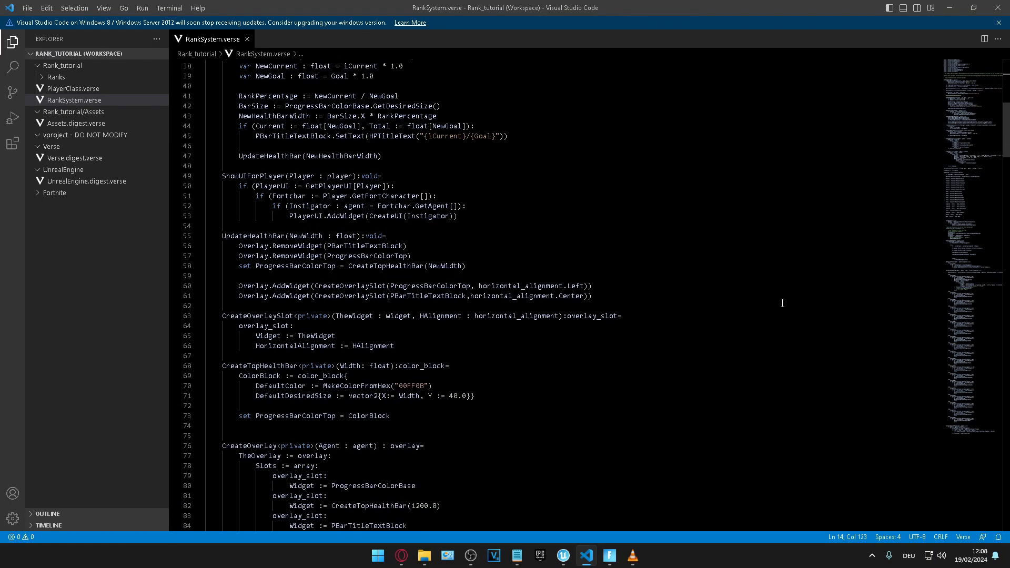
pyautogui.scroll(-1, 782, 303)
pyautogui.scroll(-4, 782, 303)
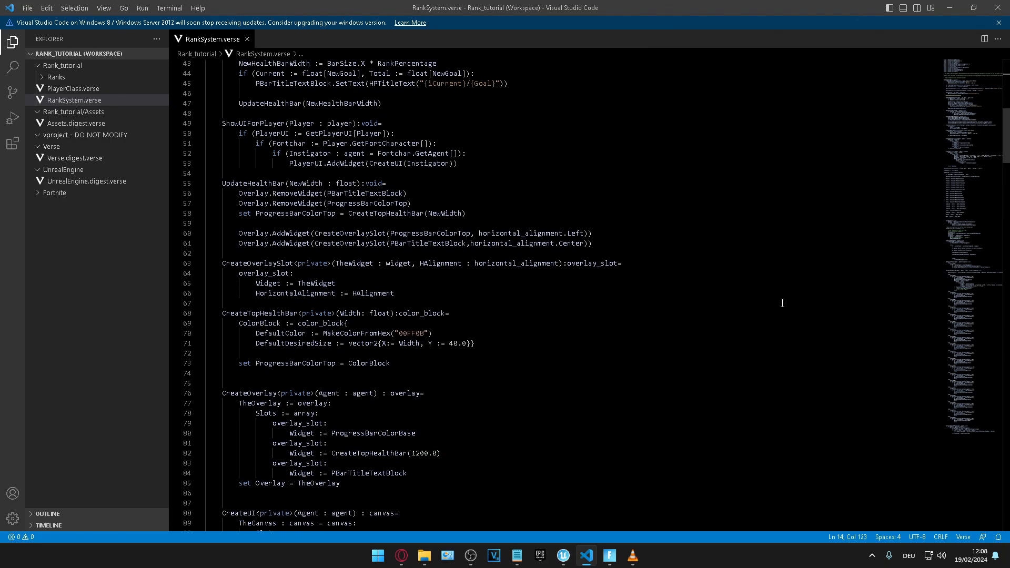
pyautogui.scroll(-3, 781, 303)
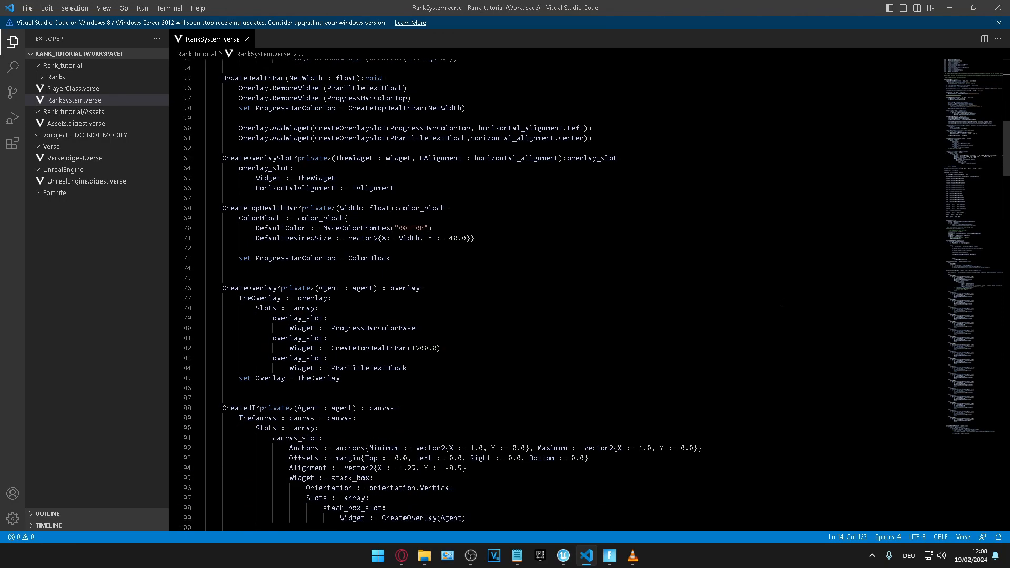
pyautogui.scroll(-4, 782, 303)
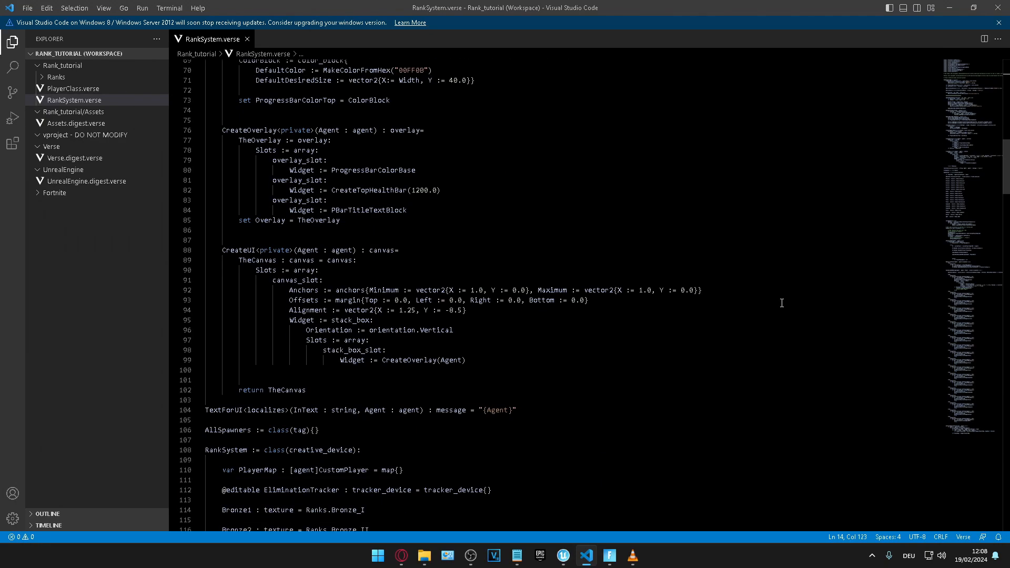
# Review the RankSystem device's player map, elimination tracker, rank texture declarations from Bronze1 to GOAT, and spawner setup
pyautogui.scroll(-1, 782, 302)
pyautogui.scroll(-5, 782, 303)
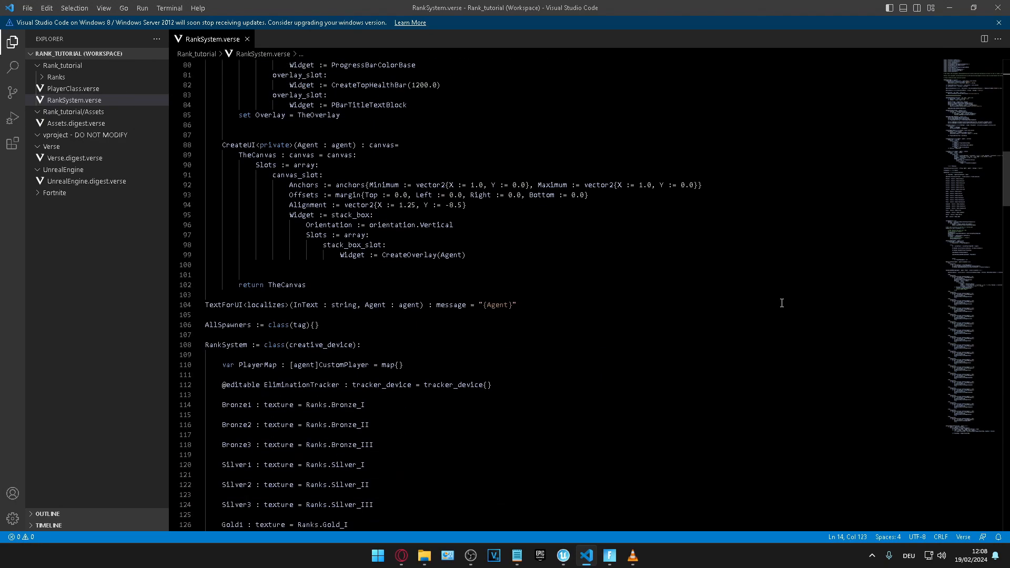
pyautogui.scroll(-2, 781, 303)
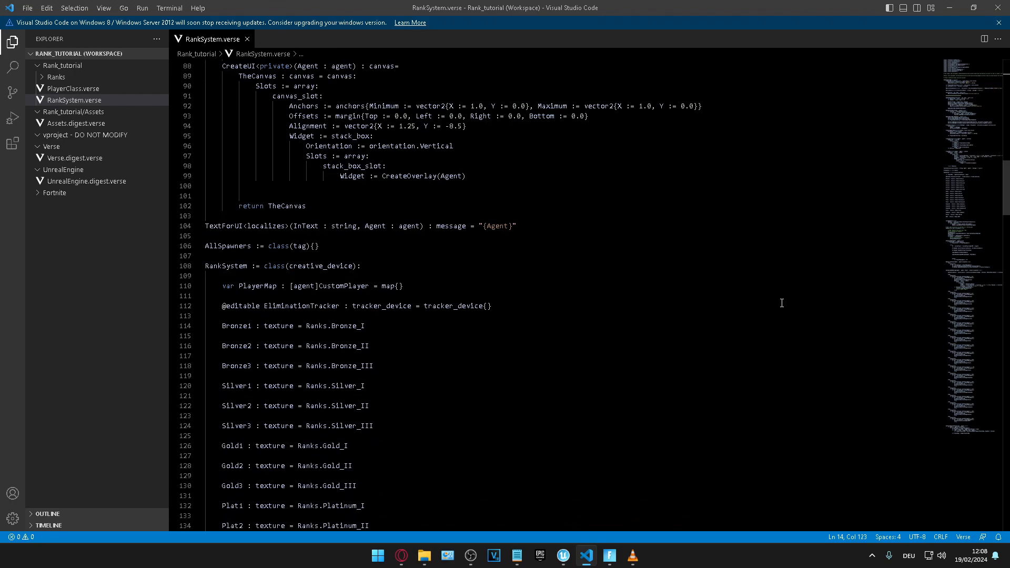
pyautogui.scroll(-4, 782, 302)
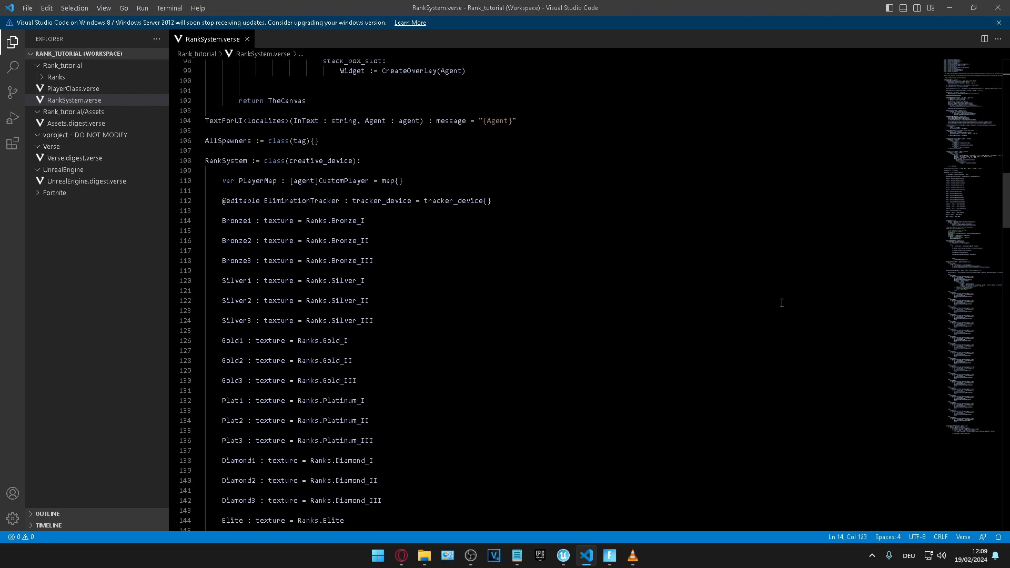
pyautogui.scroll(-4, 782, 303)
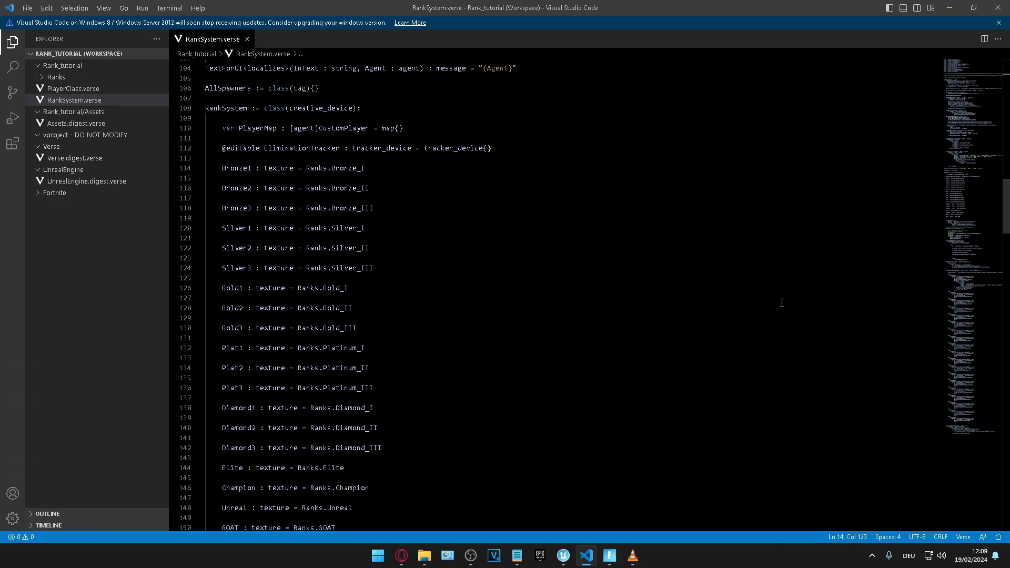
pyautogui.scroll(-3, 782, 303)
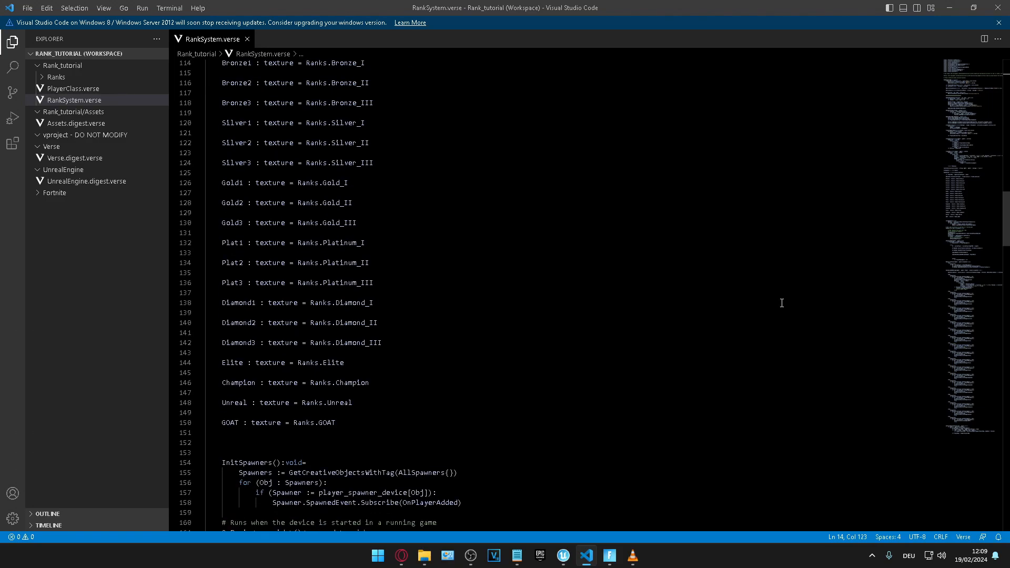
pyautogui.scroll(-4, 782, 303)
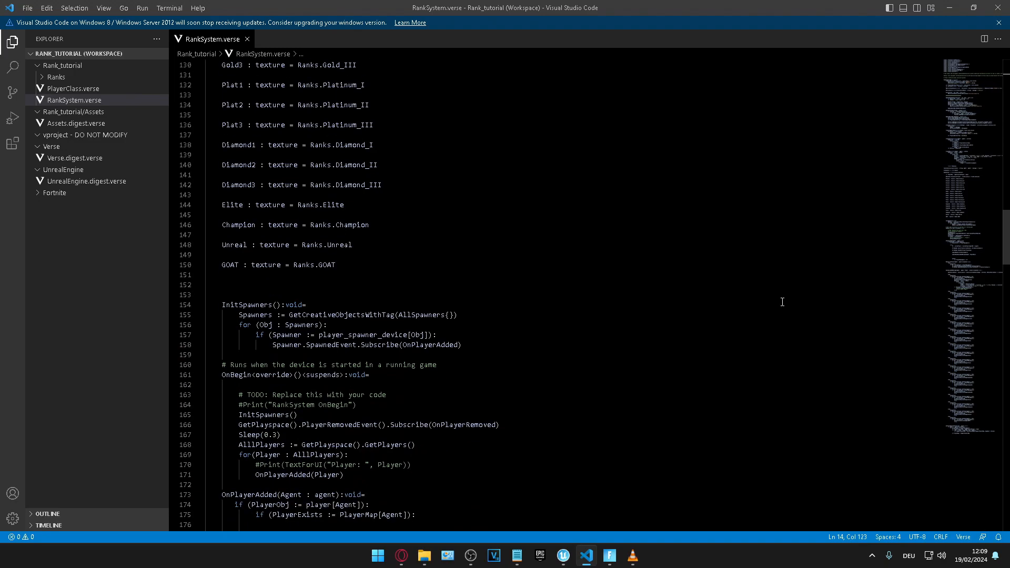
pyautogui.scroll(-4, 782, 301)
pyautogui.scroll(-2, 782, 301)
# Review the RankSystem device's OnBegin, OnPlayerAdded and MakeCurrentValue functions in RankSystem.verse
pyautogui.scroll(-4, 782, 302)
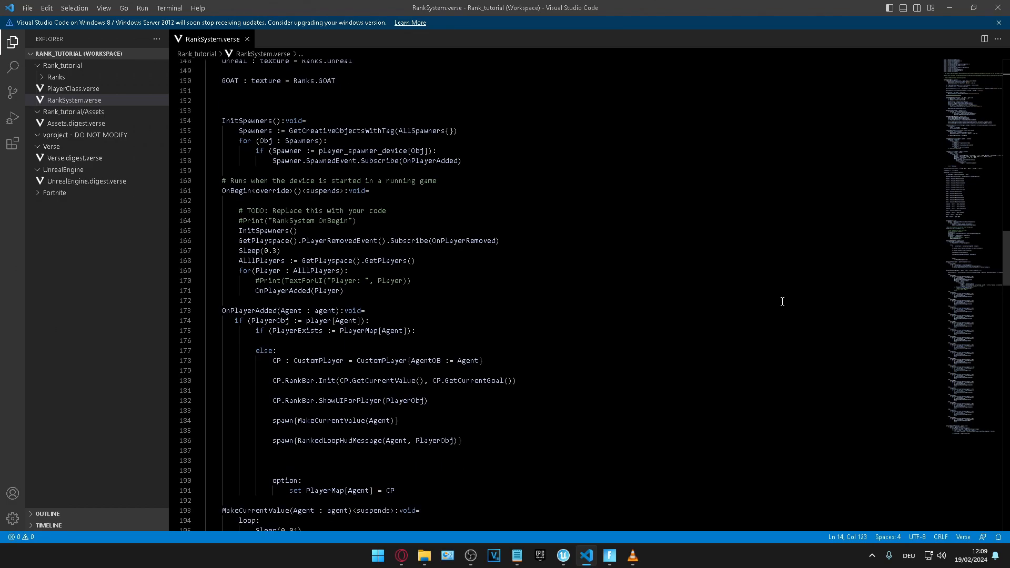
pyautogui.scroll(-3, 782, 301)
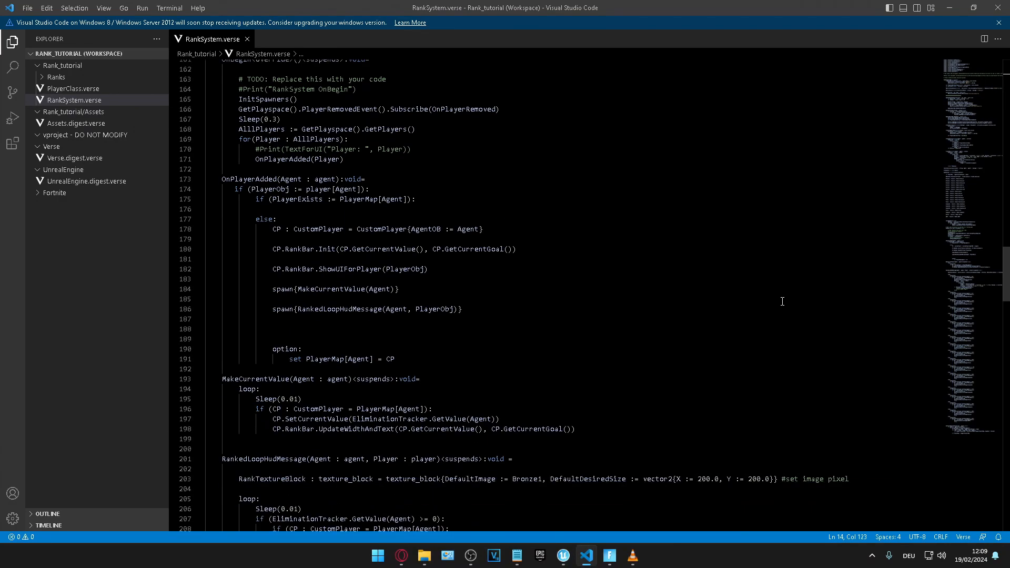
pyautogui.scroll(-4, 781, 301)
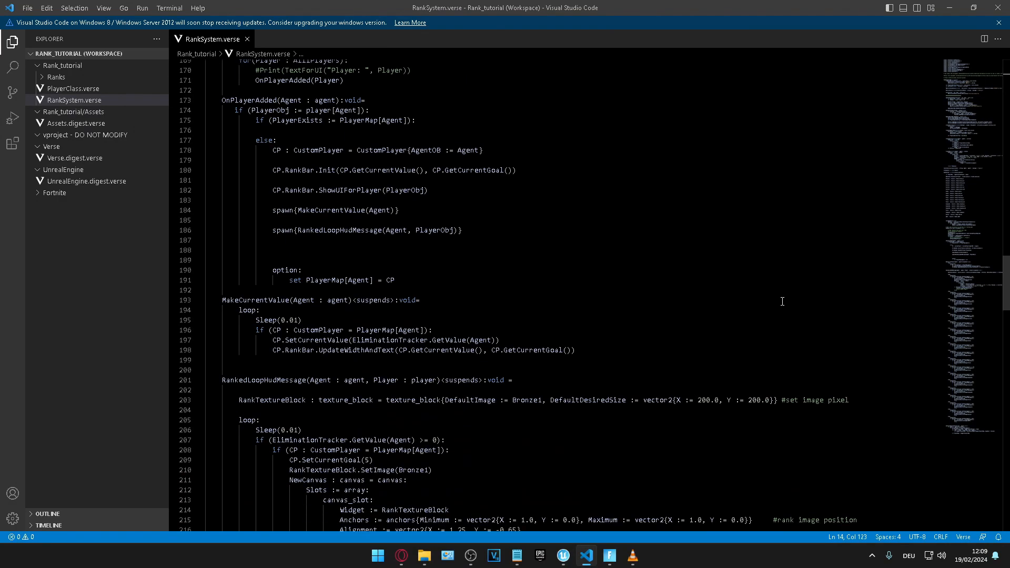
pyautogui.scroll(-3, 782, 301)
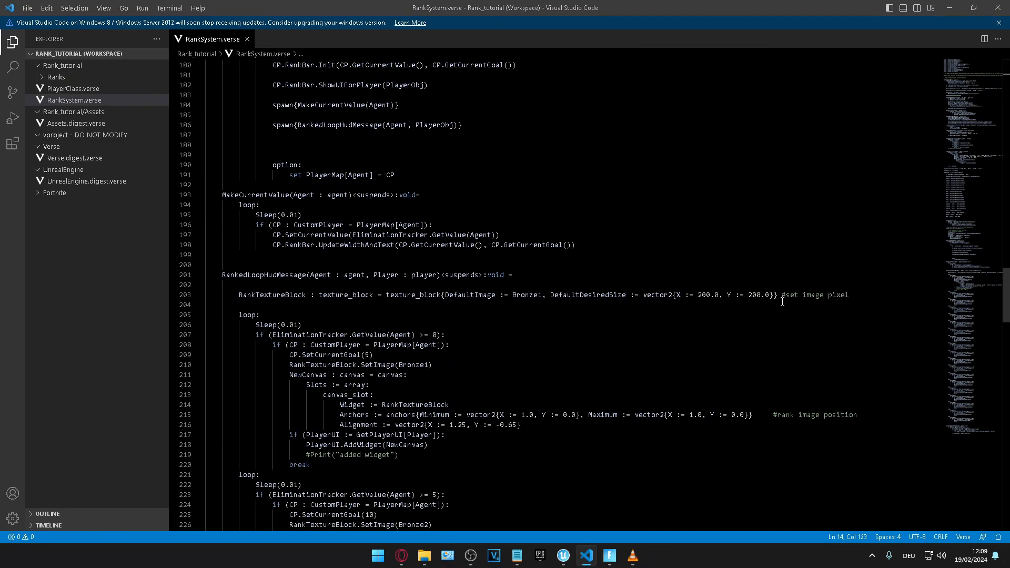
# Review the RankedLoopHudMessage function, checking each rank loop's elimination threshold, next goal and rank image from Bronze1 to GOAT
pyautogui.scroll(-5, 782, 302)
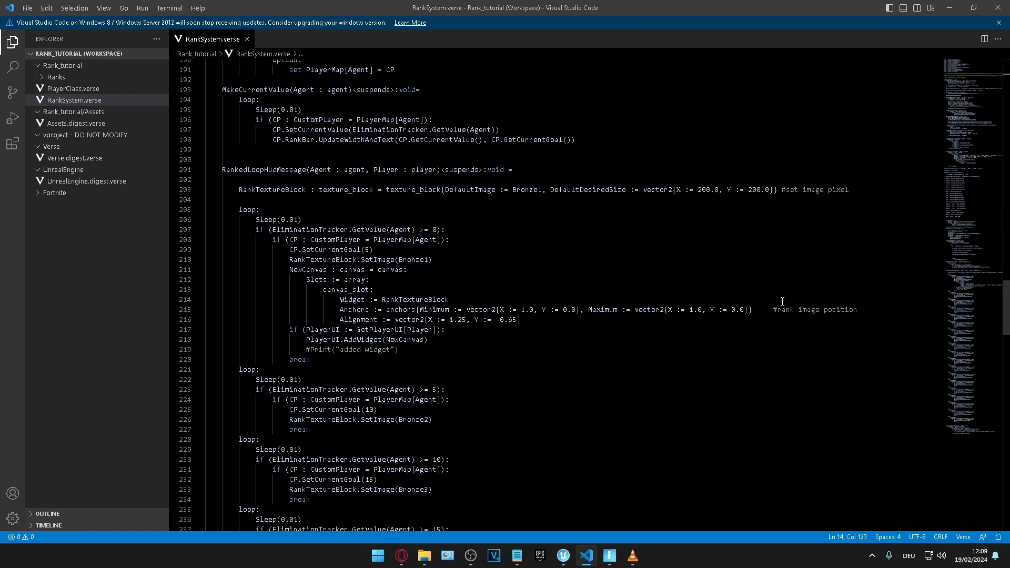
pyautogui.scroll(-4, 782, 302)
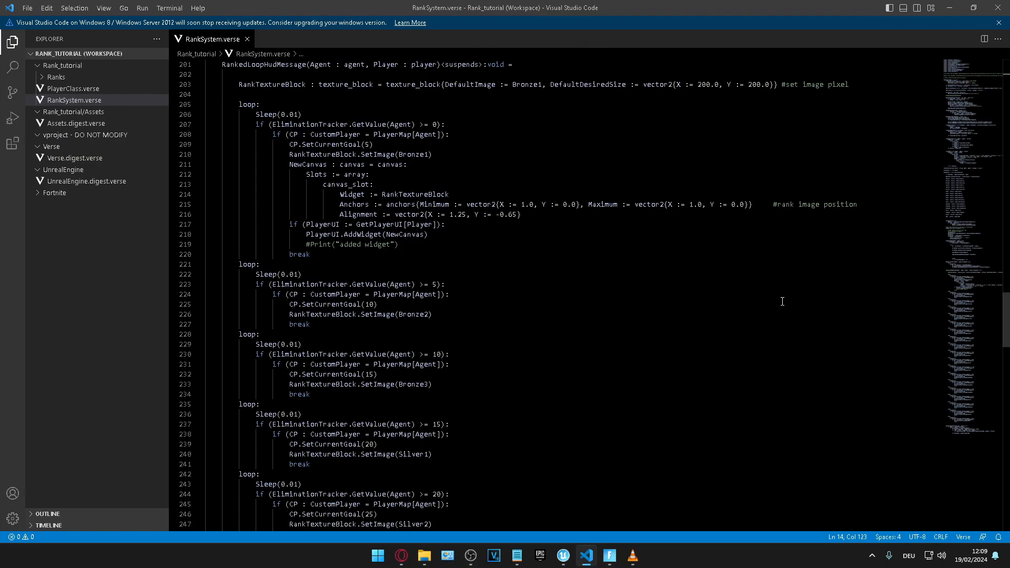
pyautogui.scroll(-2, 782, 301)
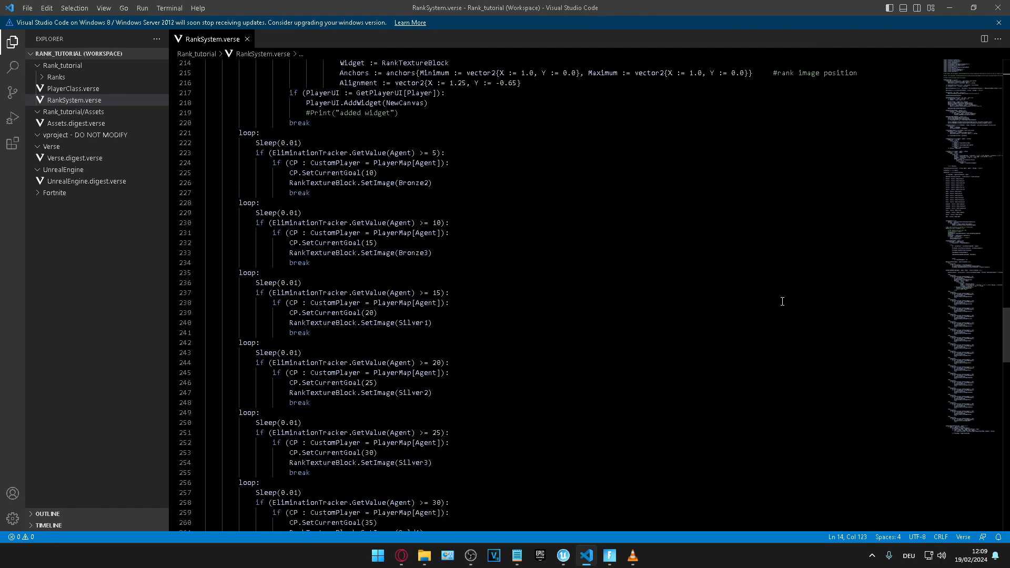
pyautogui.scroll(-4, 782, 301)
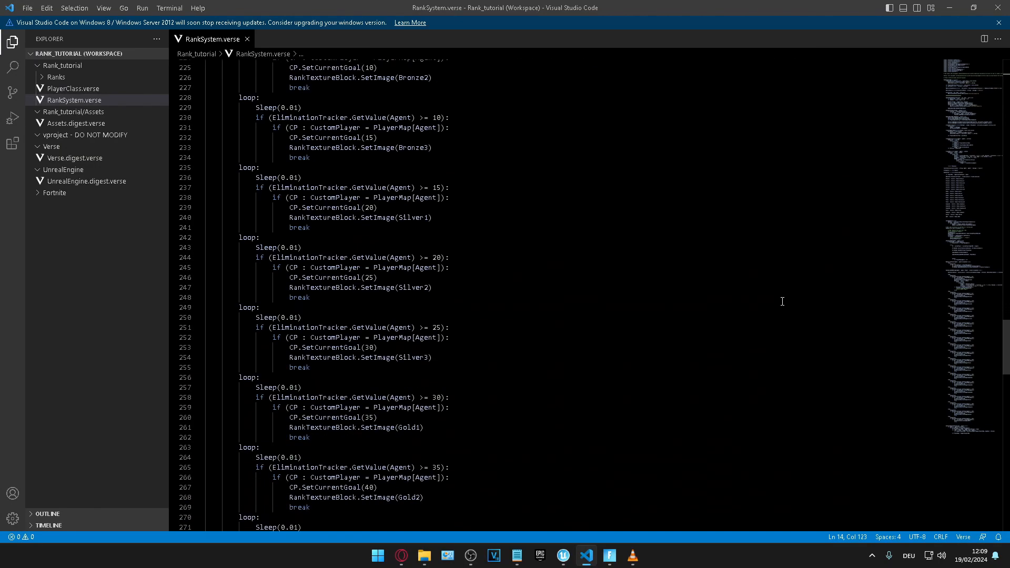
pyautogui.scroll(-2, 782, 301)
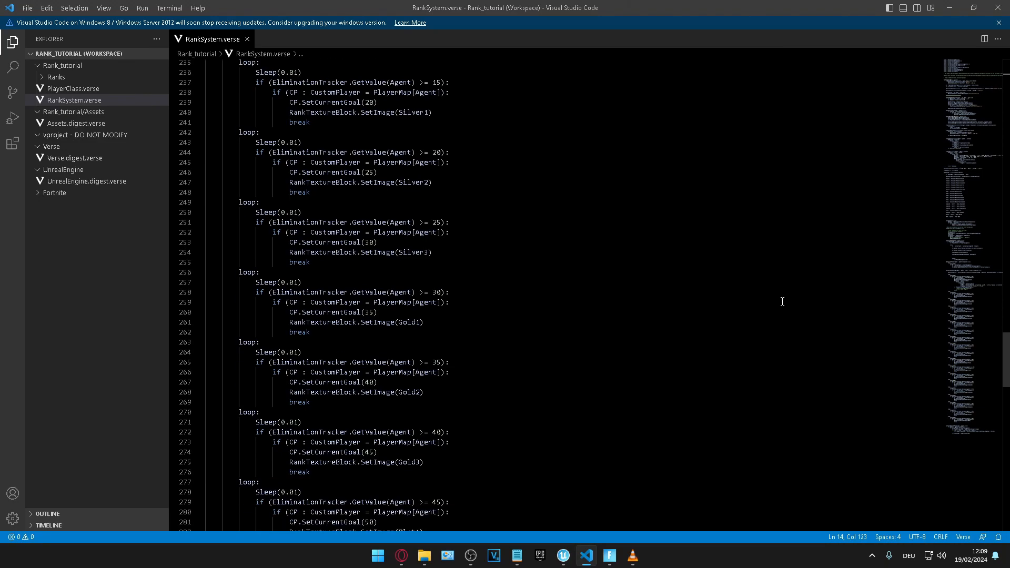
pyautogui.scroll(-2, 782, 302)
pyautogui.scroll(-1, 782, 301)
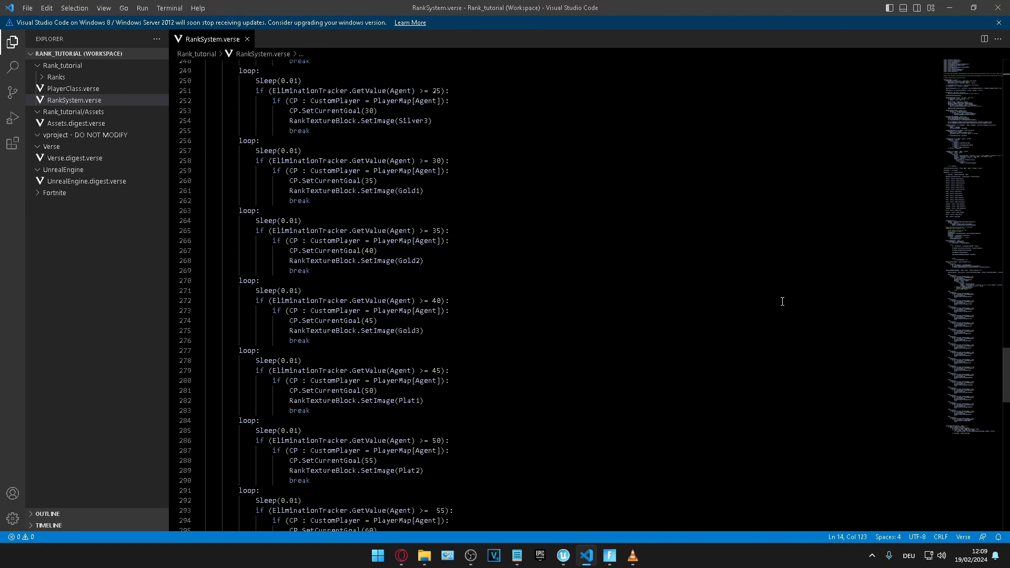
pyautogui.scroll(-5, 782, 302)
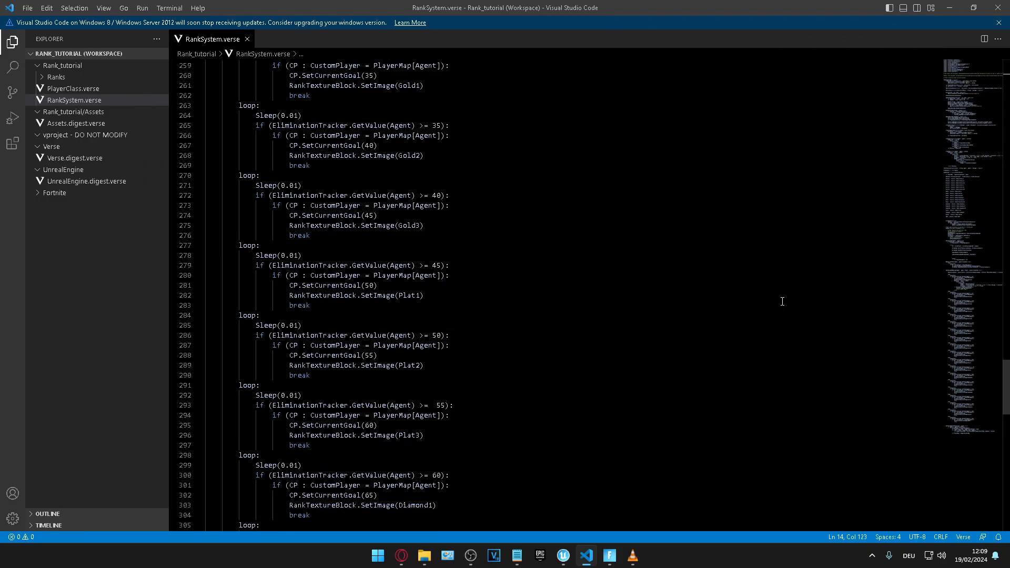
pyautogui.scroll(-4, 782, 301)
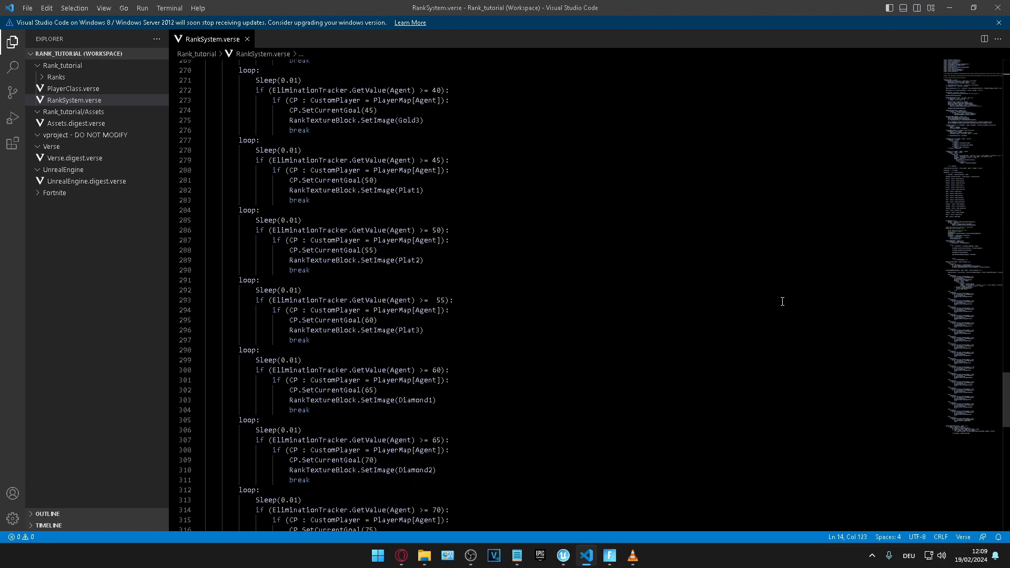
pyautogui.scroll(-4, 782, 301)
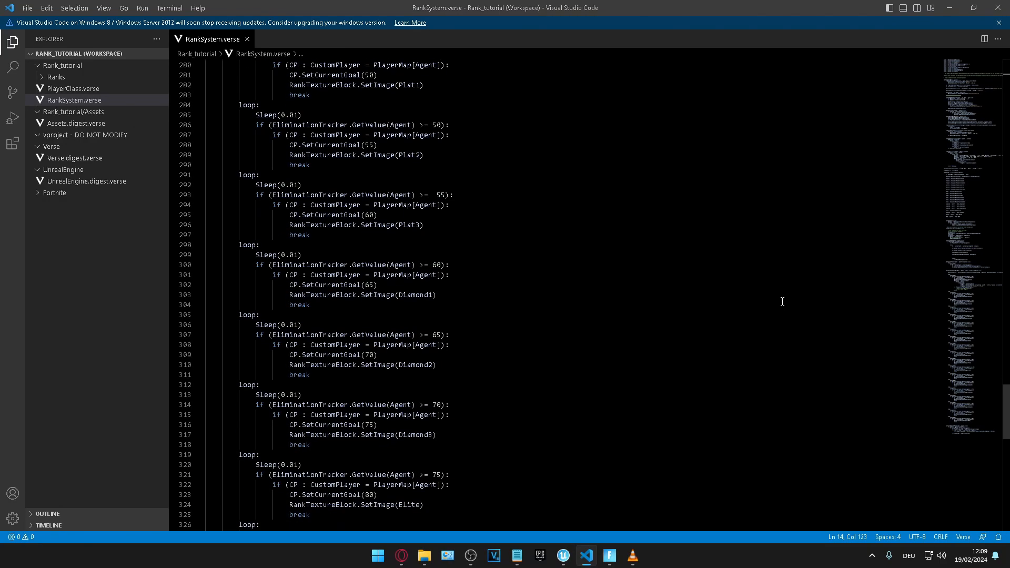
pyautogui.scroll(-3, 782, 301)
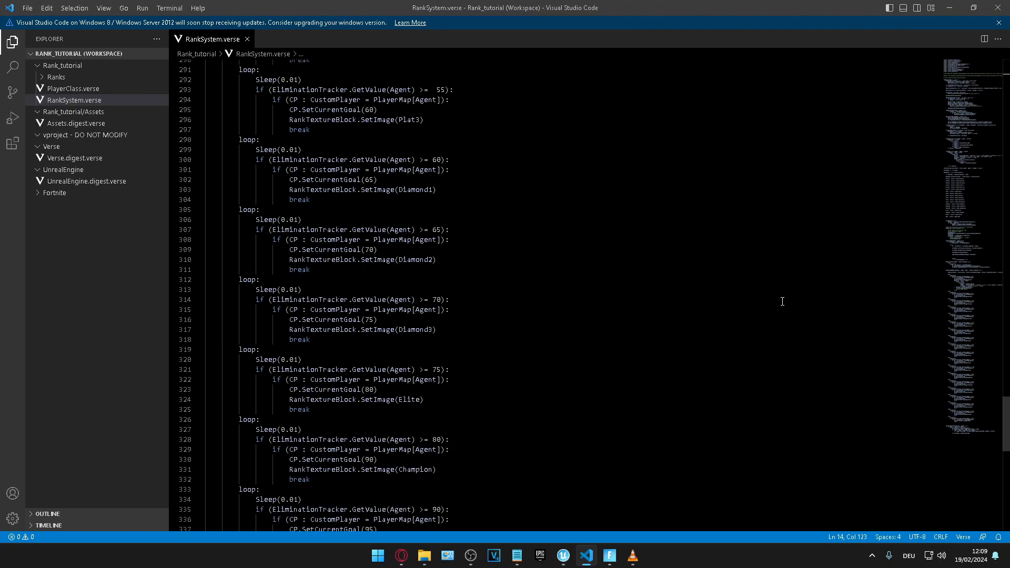
pyautogui.scroll(-5, 782, 301)
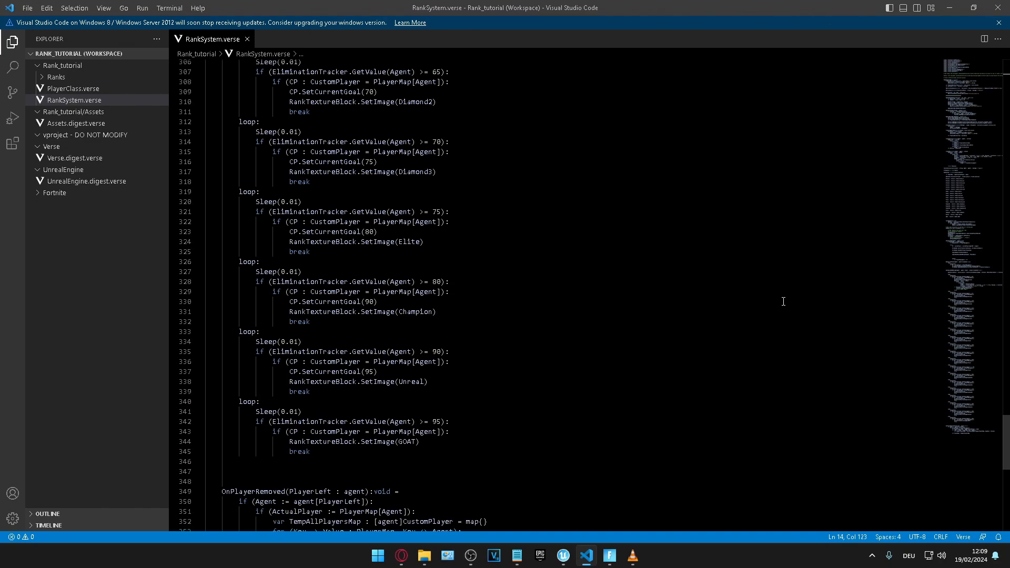
# Review the OnPlayerRemoved function at the end of RankSystem.verse, and open PlayerClass.verse to show the CustomPlayer class
pyautogui.scroll(-3, 782, 302)
pyautogui.scroll(-1, 783, 301)
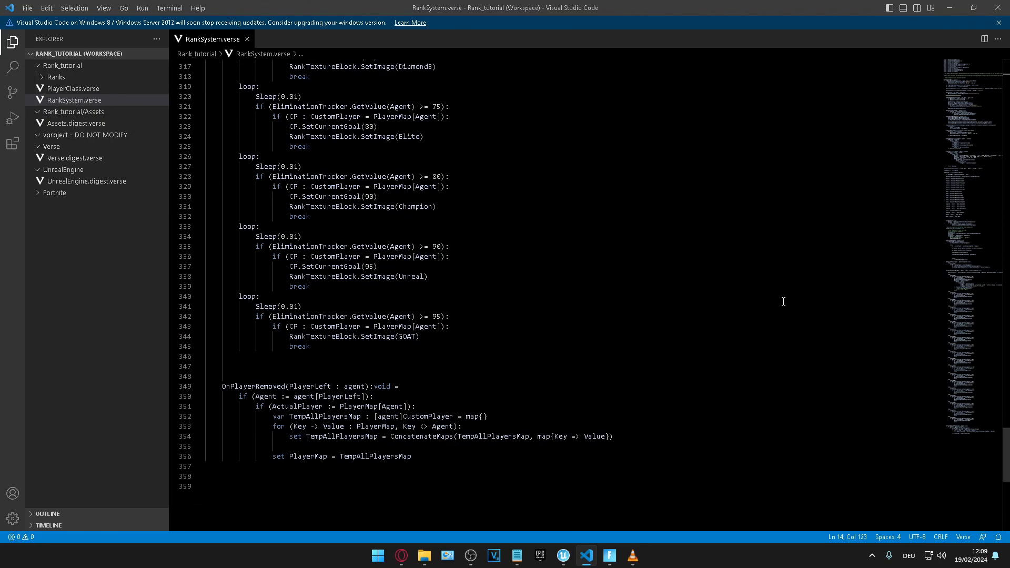
pyautogui.scroll(-1, 783, 301)
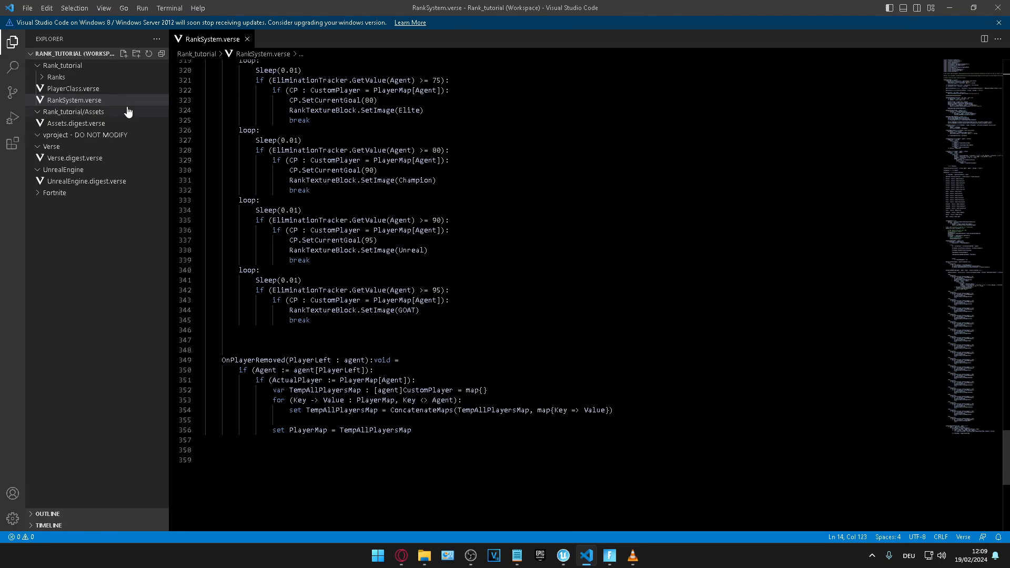
pyautogui.click(66, 90)
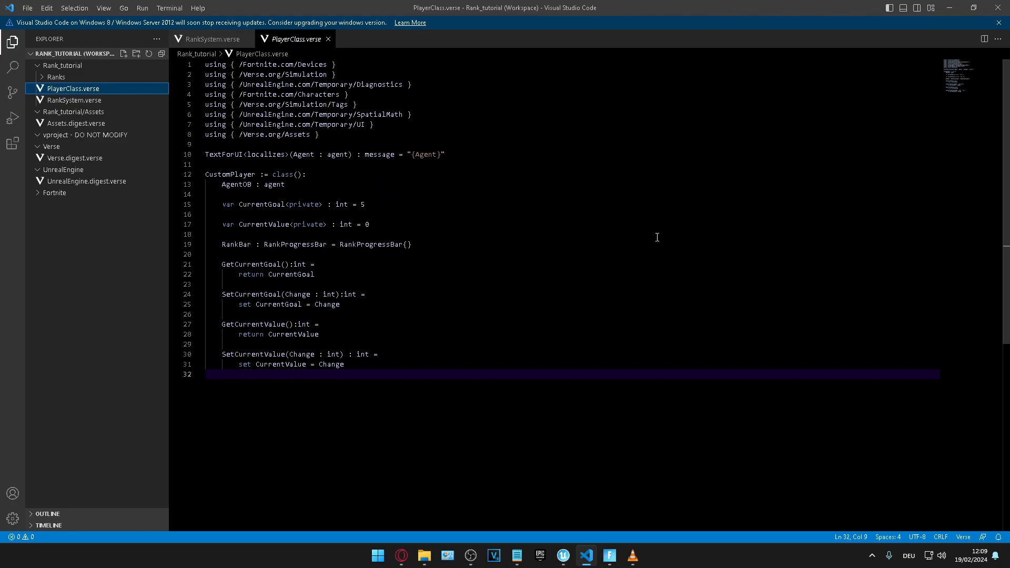